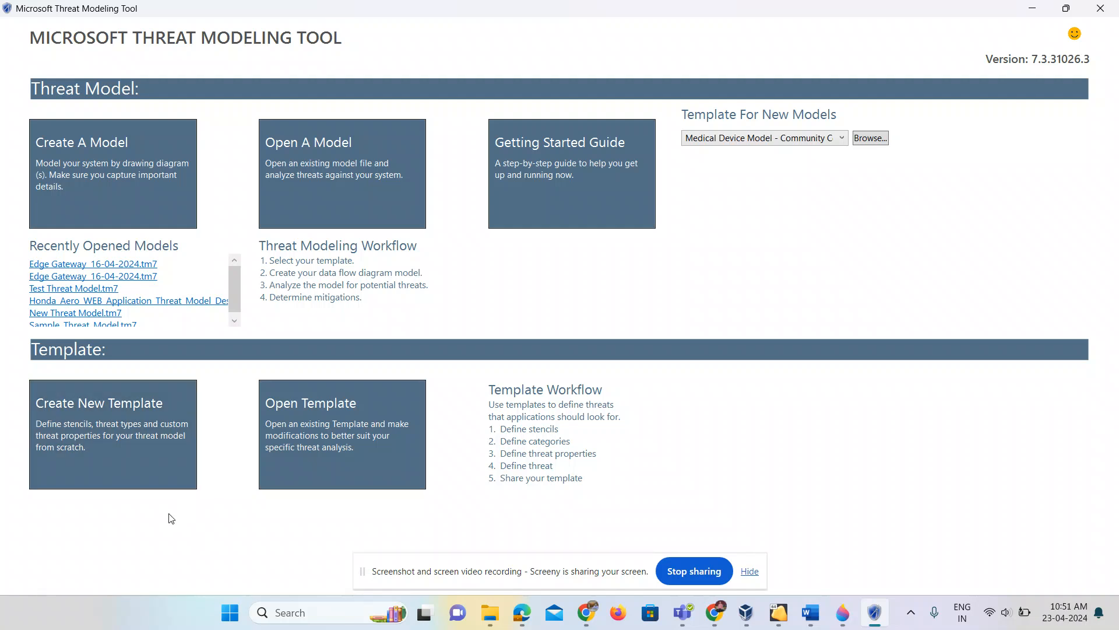
Create a new threat model template titled "dfsagj", keeping the default author, version and ID.
click(117, 453)
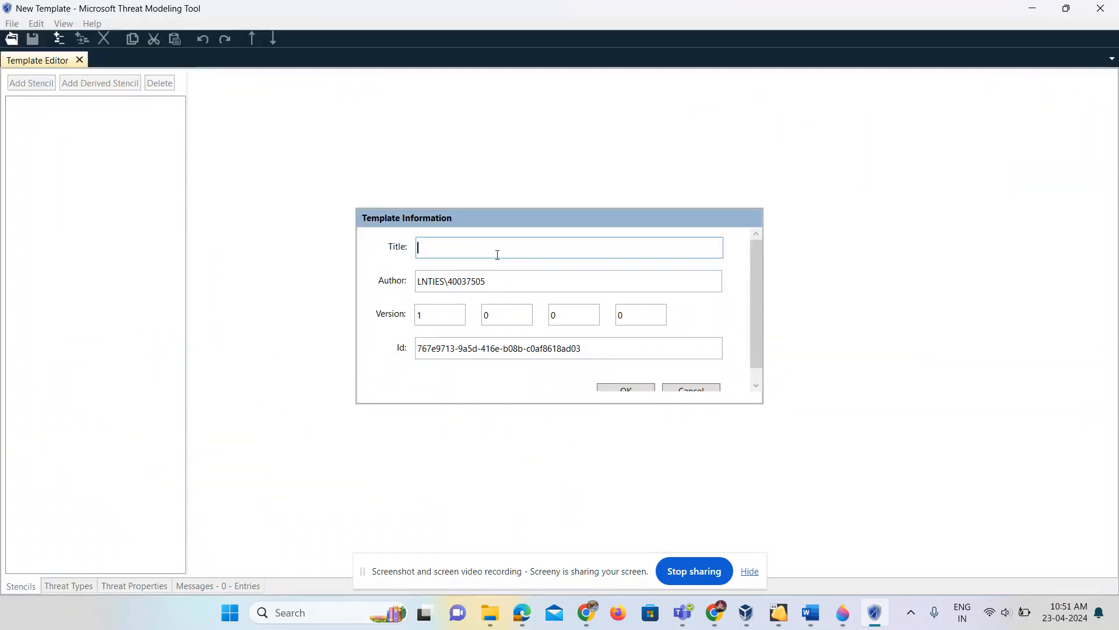
click(496, 287)
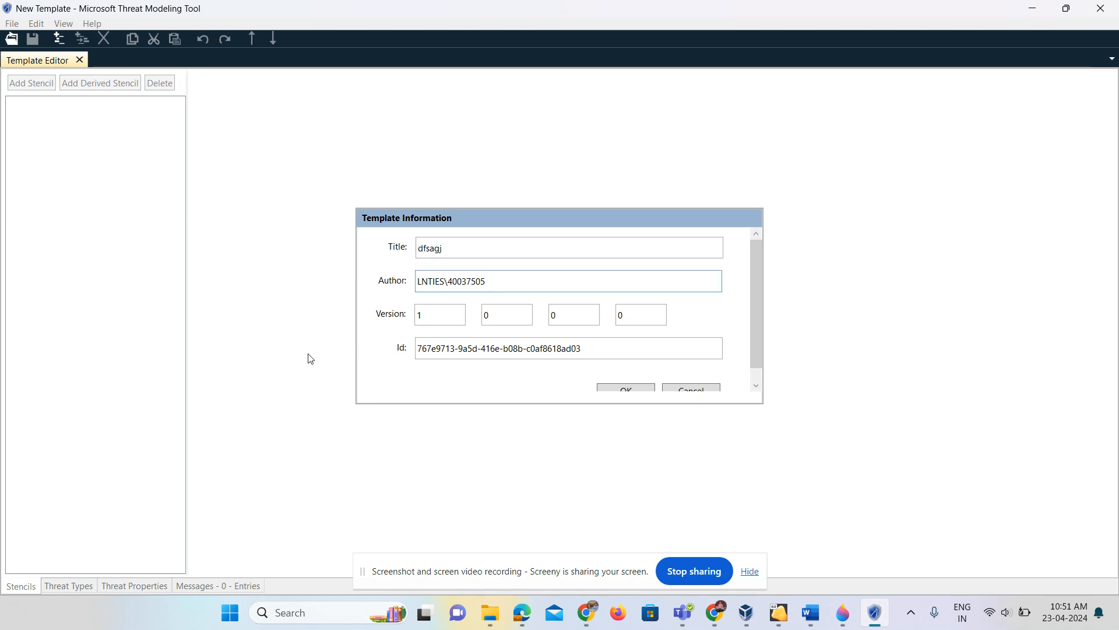
scroll(693, 330, down, 1)
click(625, 377)
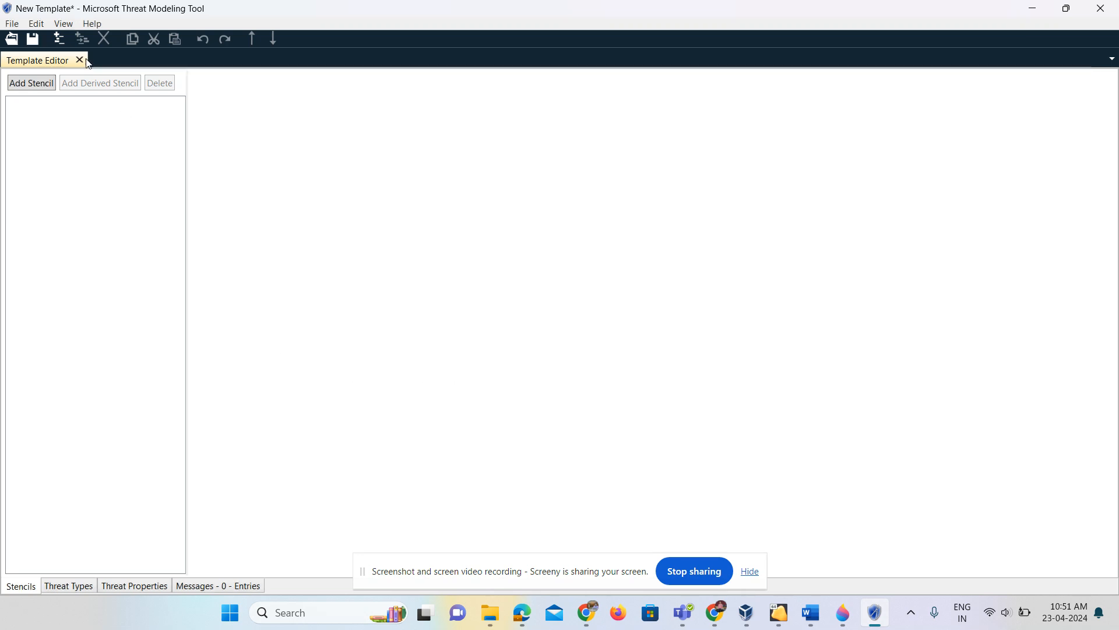
Add a new stencil to the template and assign it images.jpg from the Pictures folder as its image.
click(40, 83)
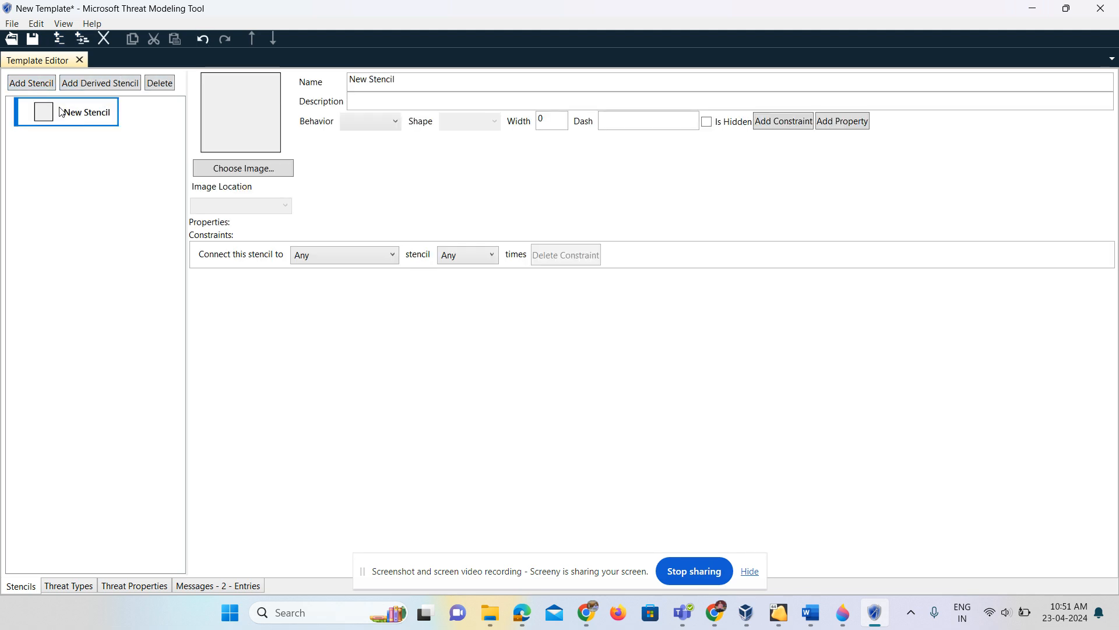
click(249, 169)
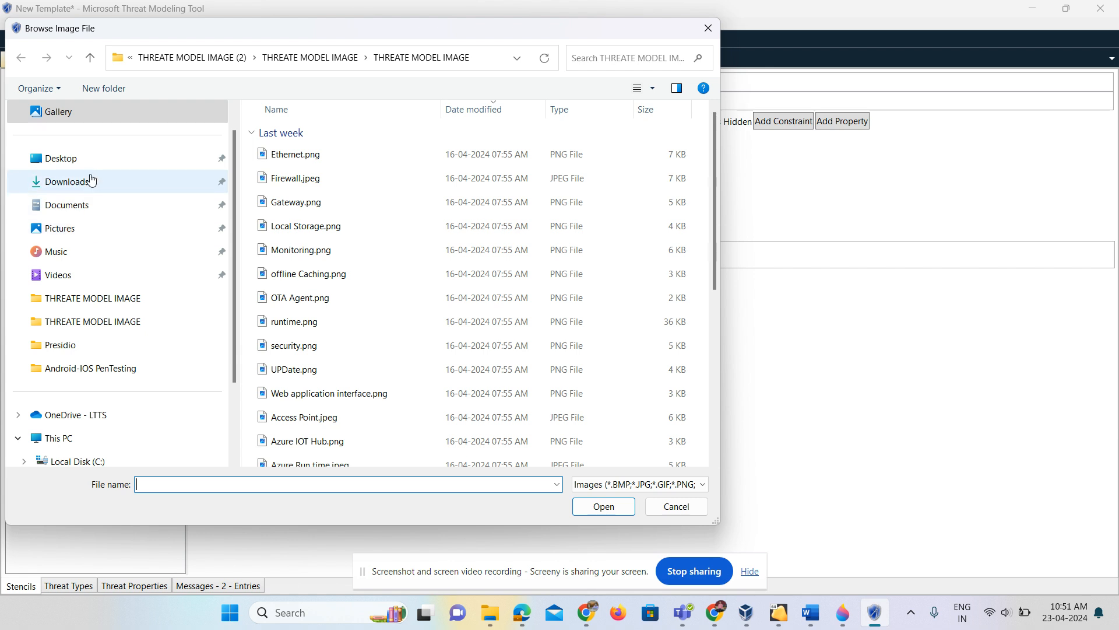
click(91, 227)
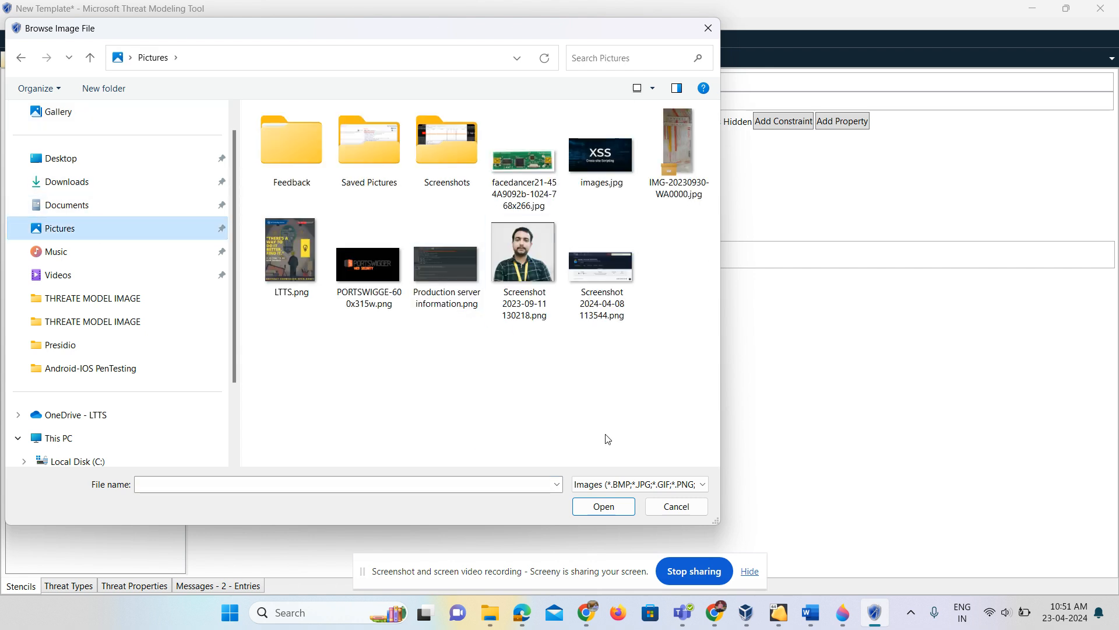
click(602, 159)
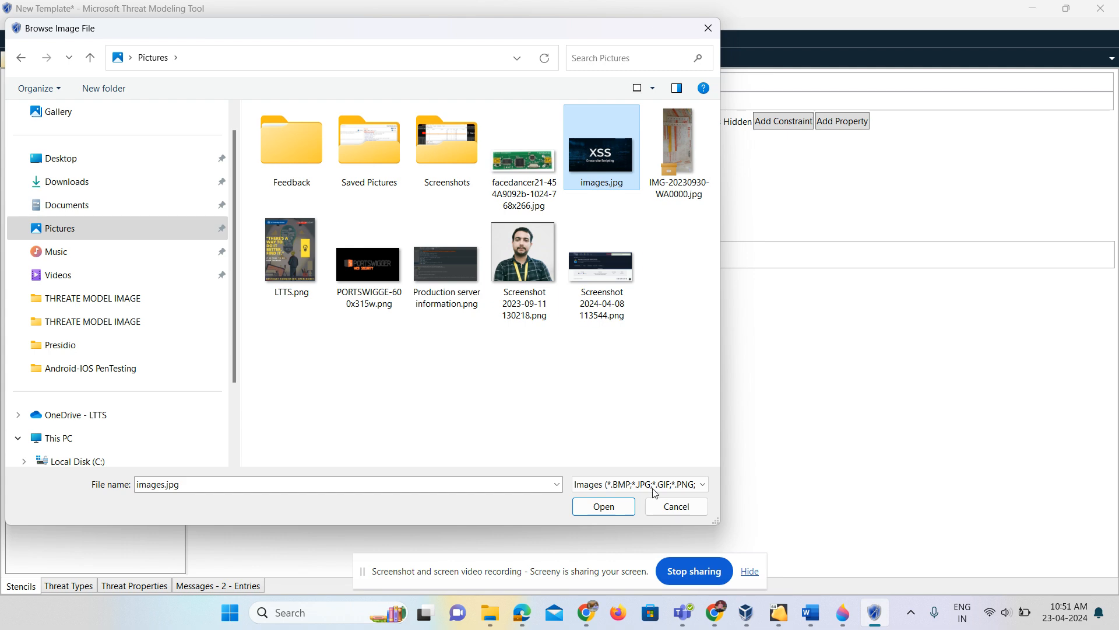
click(601, 508)
Rename the new stencil with the XSS image to "Attacker machine".
click(395, 80)
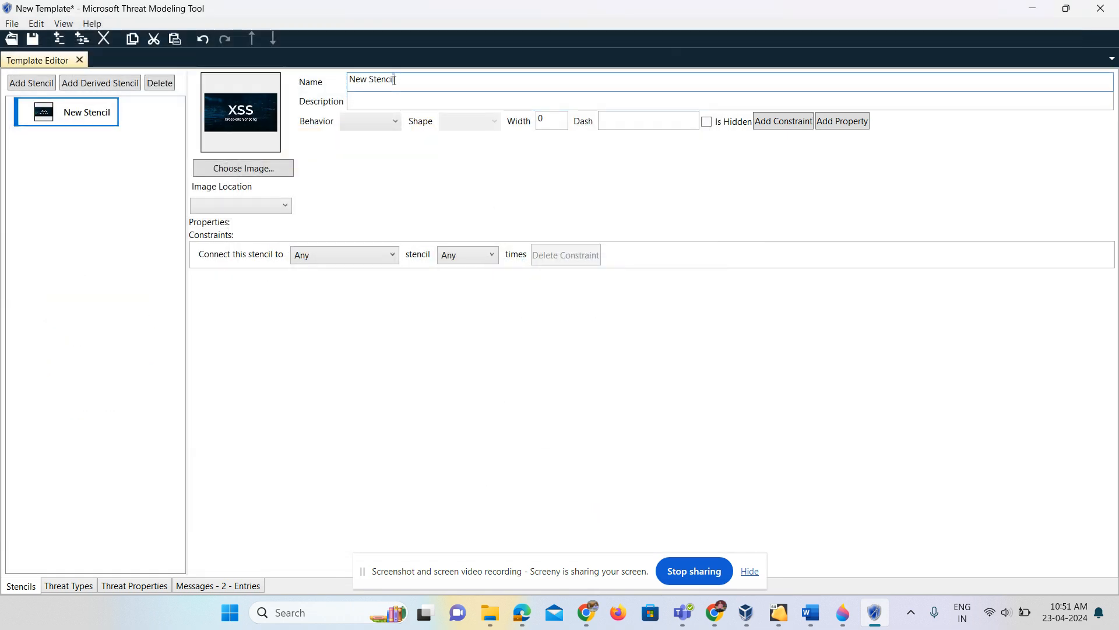
key(BackSpace)
key(BackSpace)
key(BackSpace)
key(BackSpace)
key(BackSpace)
key(BackSpace)
key(BackSpace)
key(BackSpace)
key(BackSpace)
key(BackSpace)
key(BackSpace)
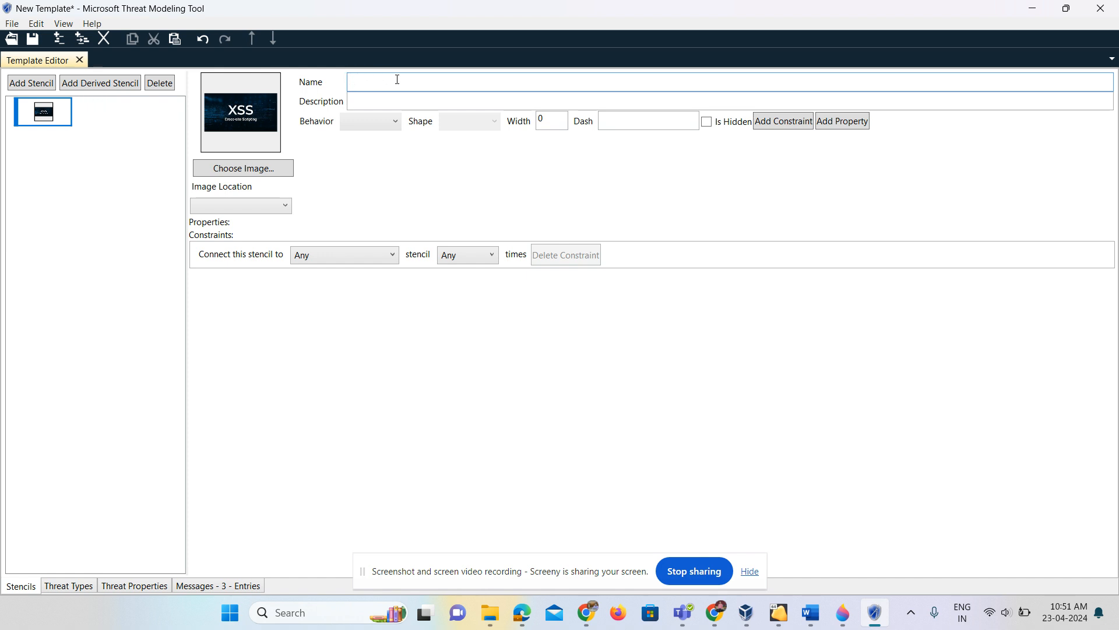
text(Attacker)
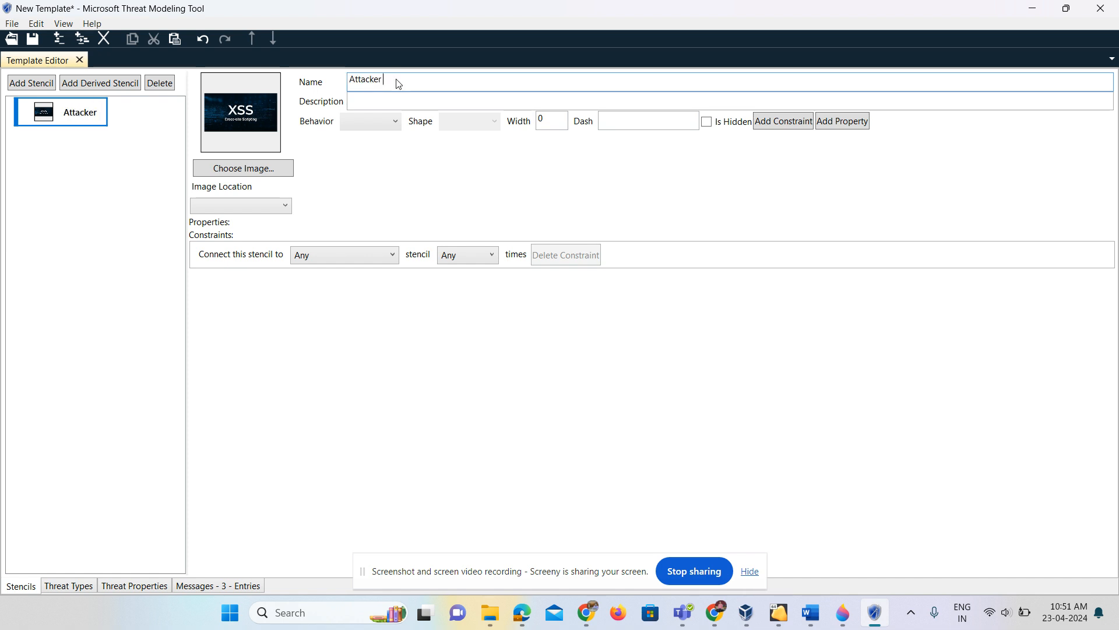
text( machine)
click(404, 104)
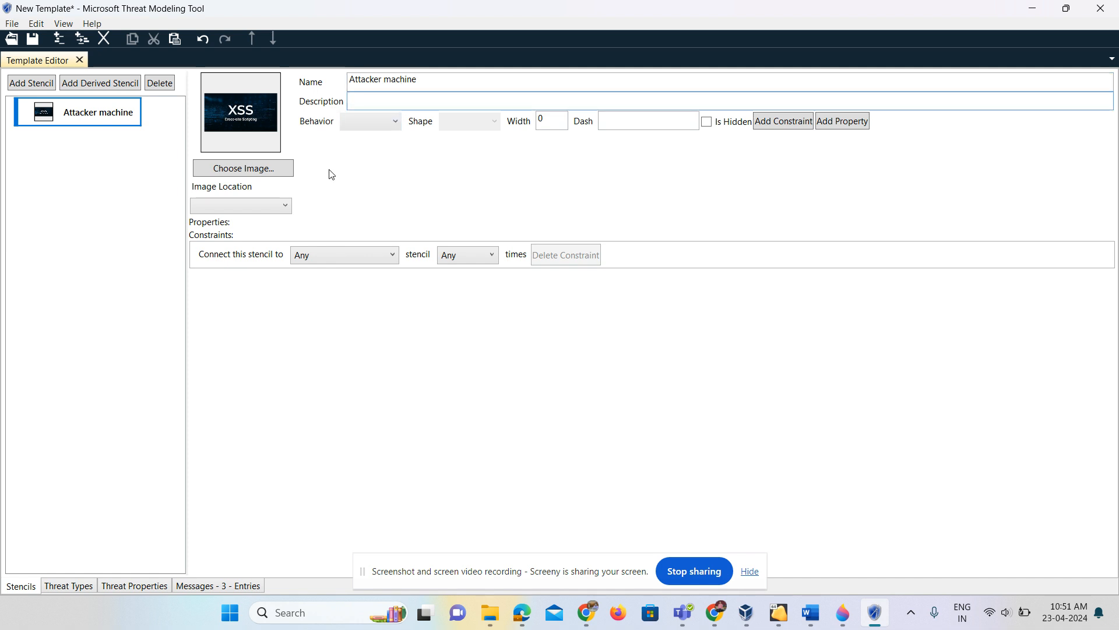
Set the Attacker machine stencil's image location to Centered on stencil and make it a Target with a Rectangle shape.
click(258, 208)
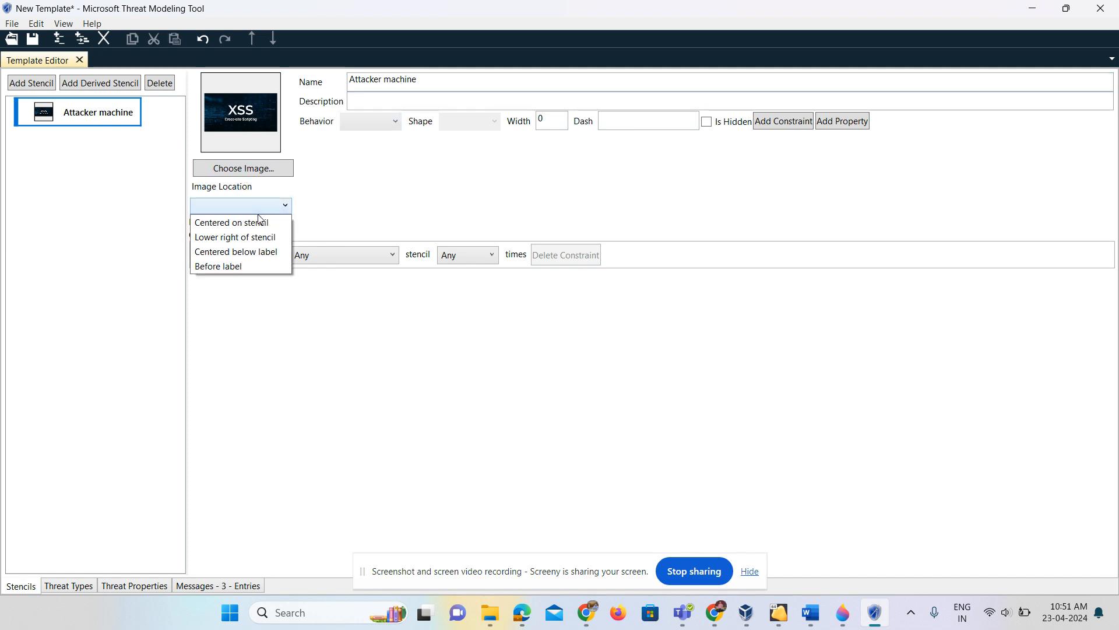
click(260, 221)
click(375, 124)
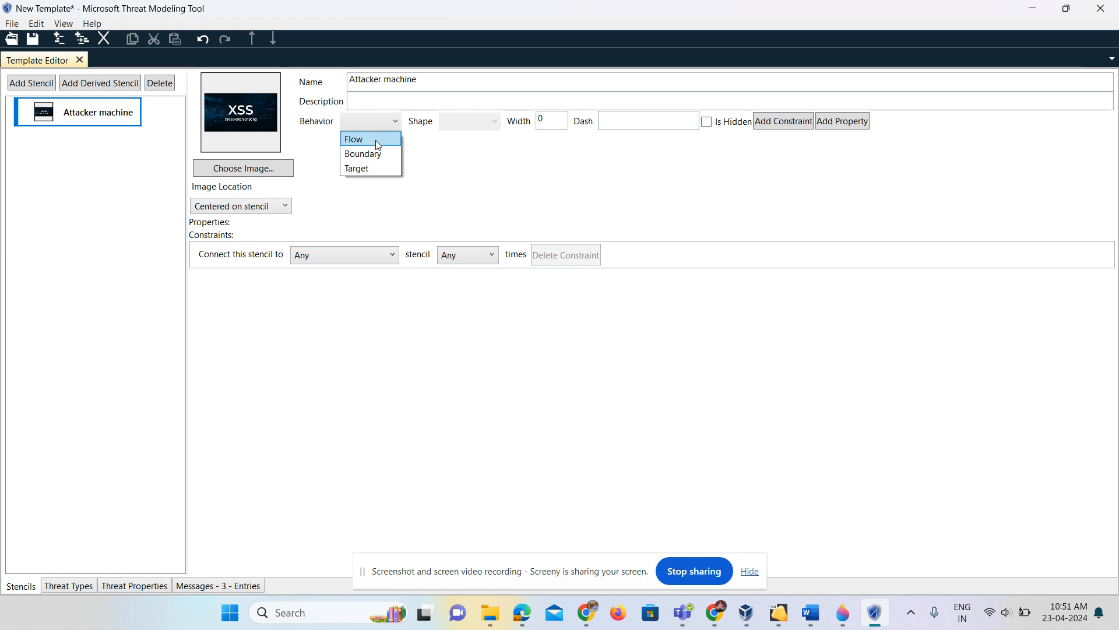
click(374, 169)
click(470, 124)
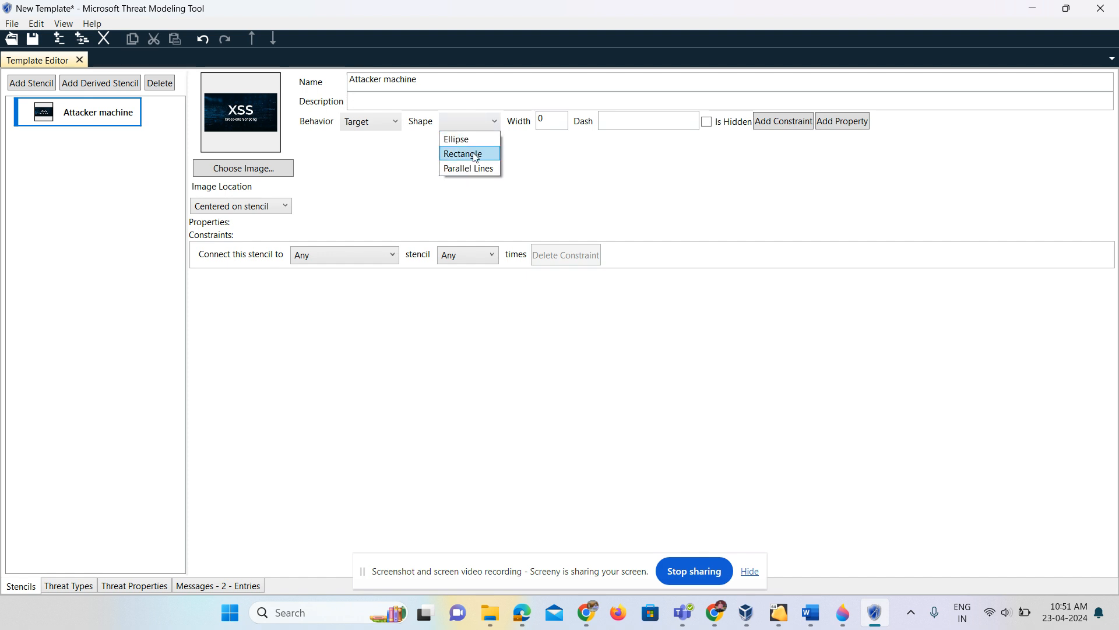
click(473, 154)
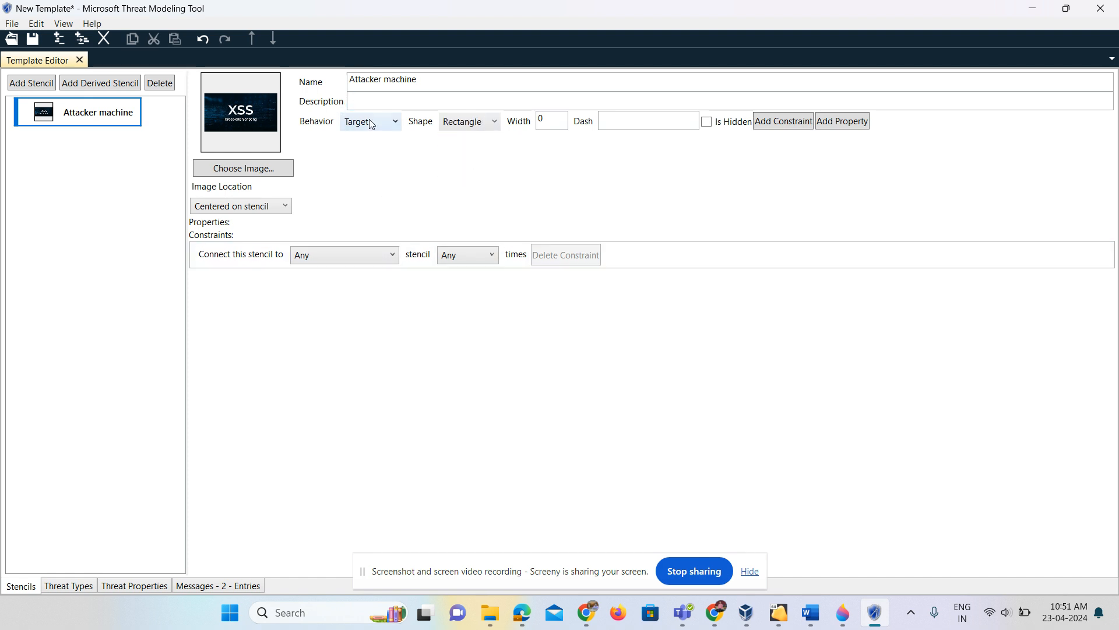
click(396, 124)
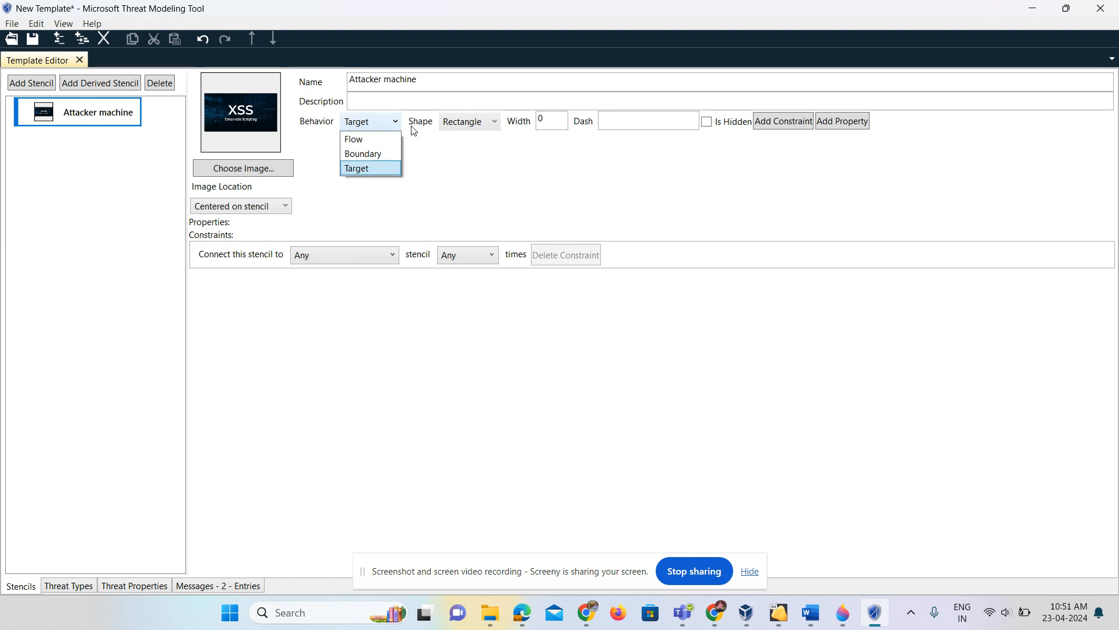
click(493, 124)
click(493, 123)
click(493, 125)
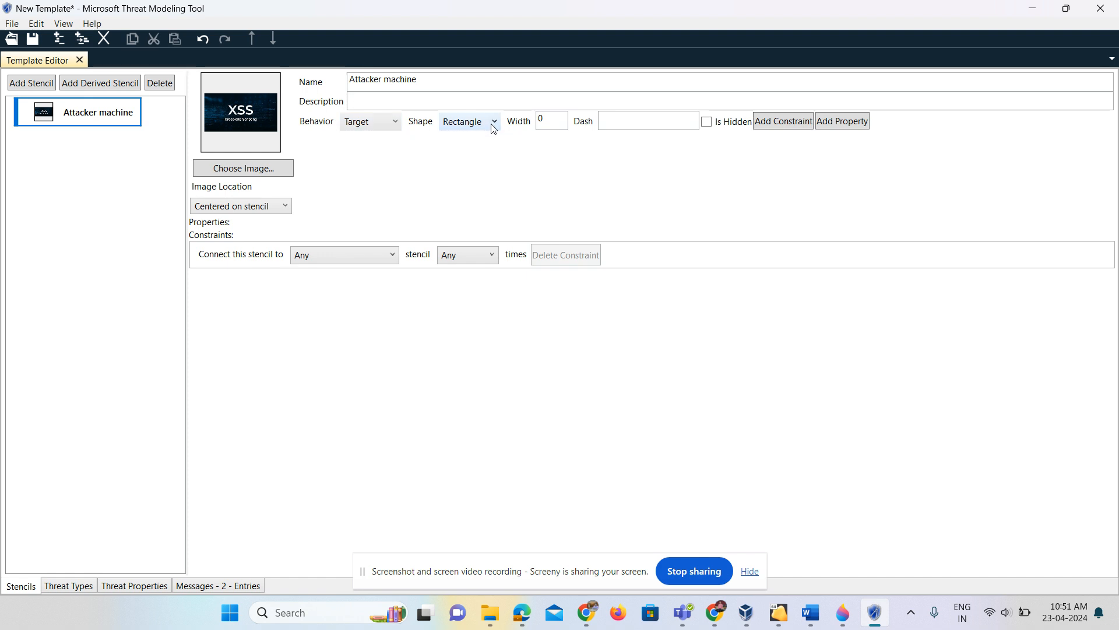
Set the Attacker machine stencil's constraint to connect to the Attacker machine stencil, and hide the screen-sharing notification.
click(372, 255)
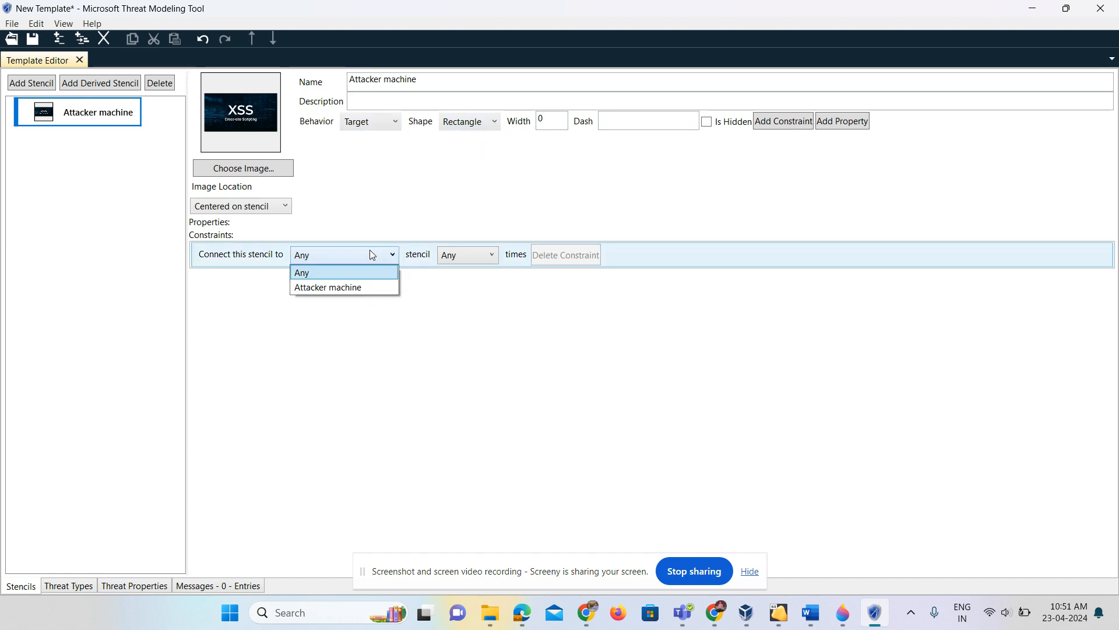
click(353, 288)
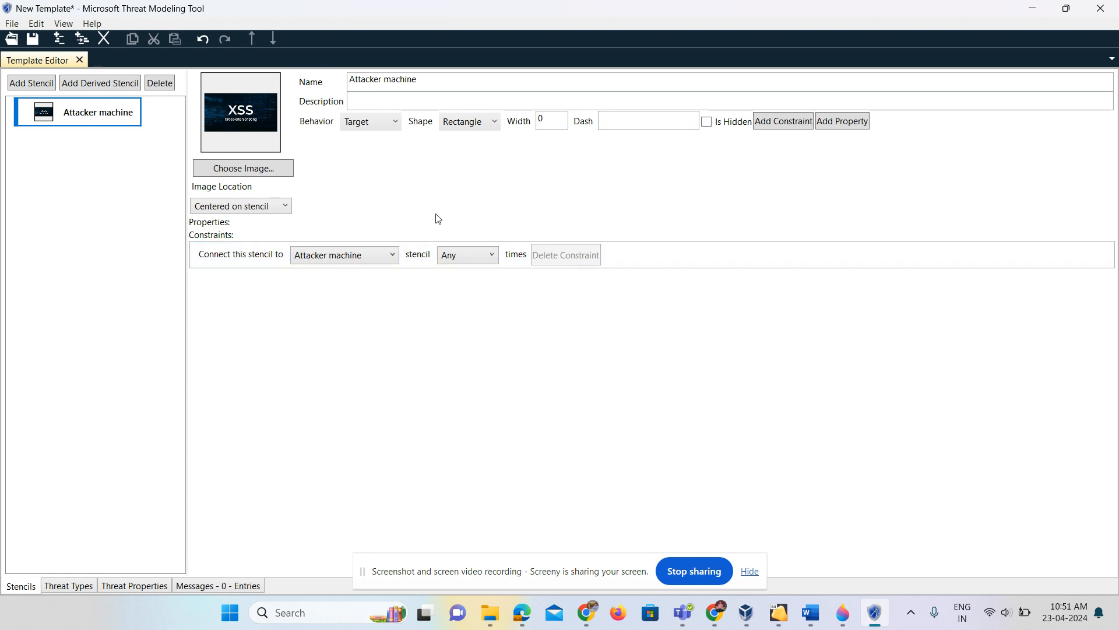
click(479, 258)
click(483, 258)
click(749, 572)
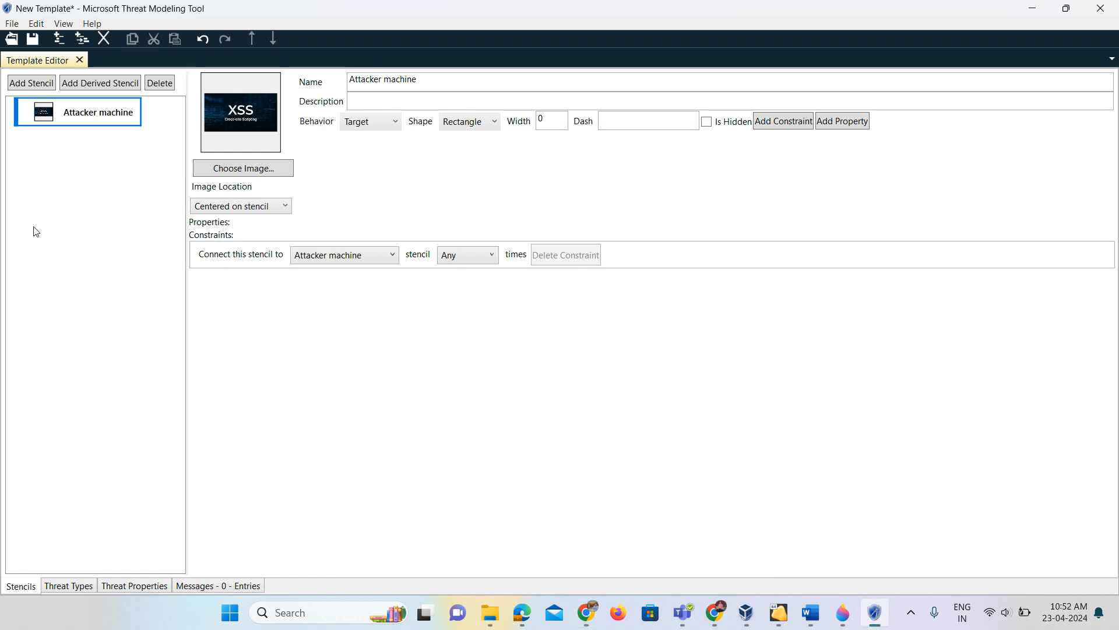
Add a second stencil and assign it Ethernet.png from the nested THREATE MODEL IMAGE folders within THREATE MODEL IMAGE (2) in Downloads.
click(32, 83)
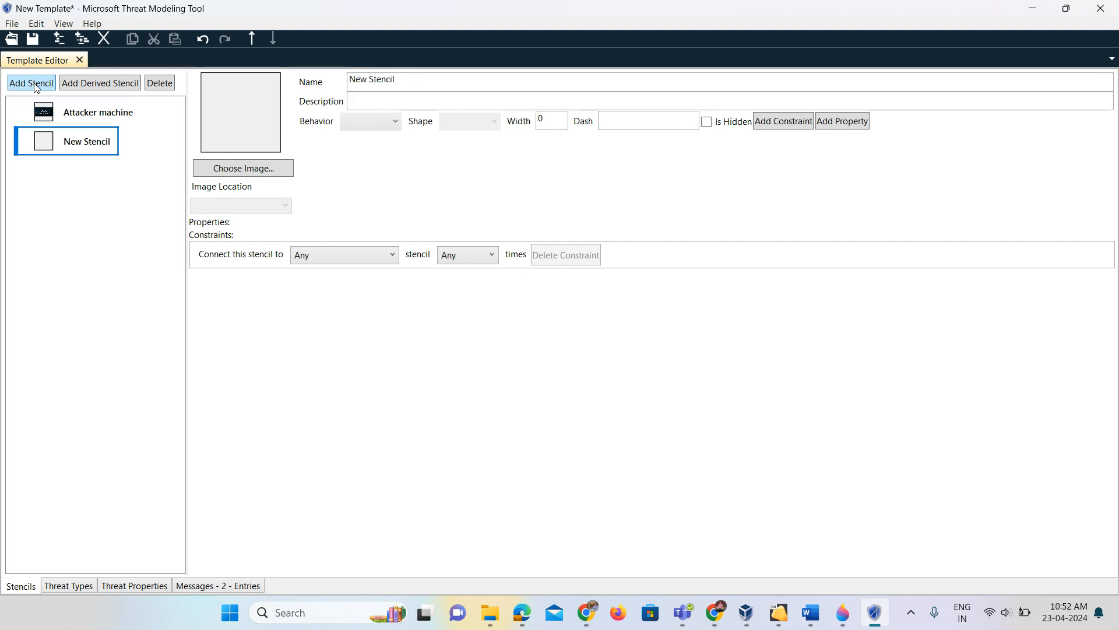
click(249, 175)
click(89, 183)
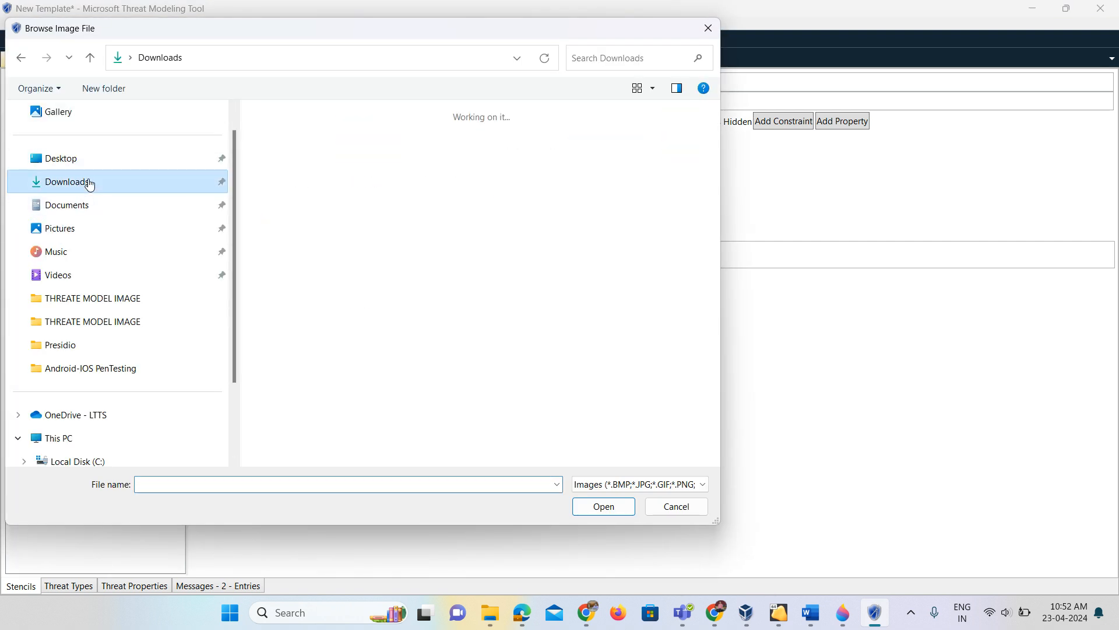
click(542, 256)
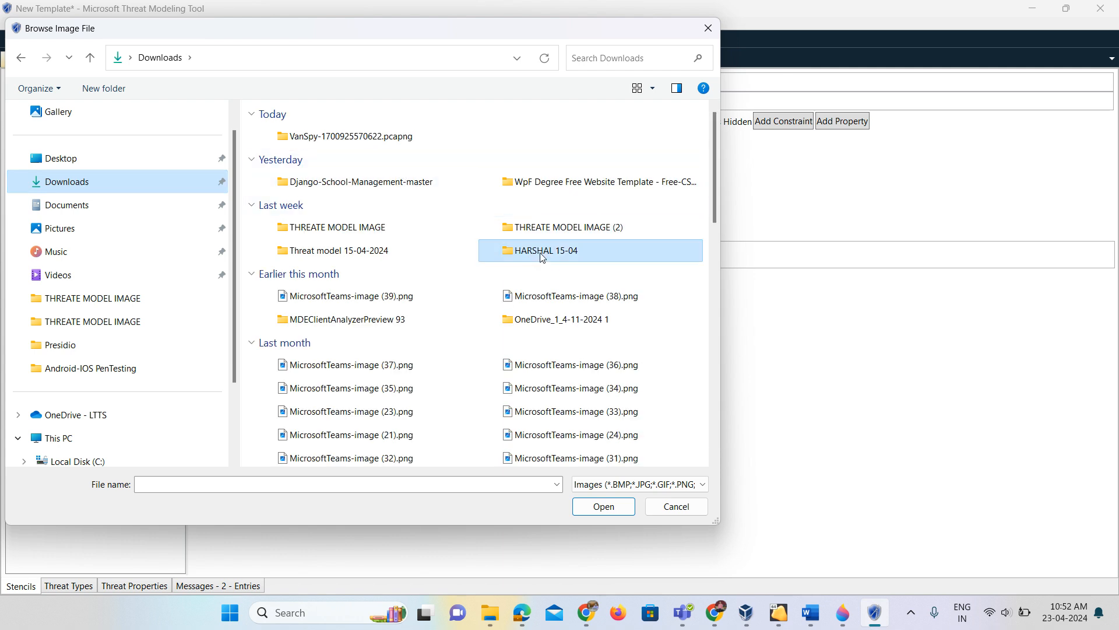
double_click(542, 257)
click(167, 57)
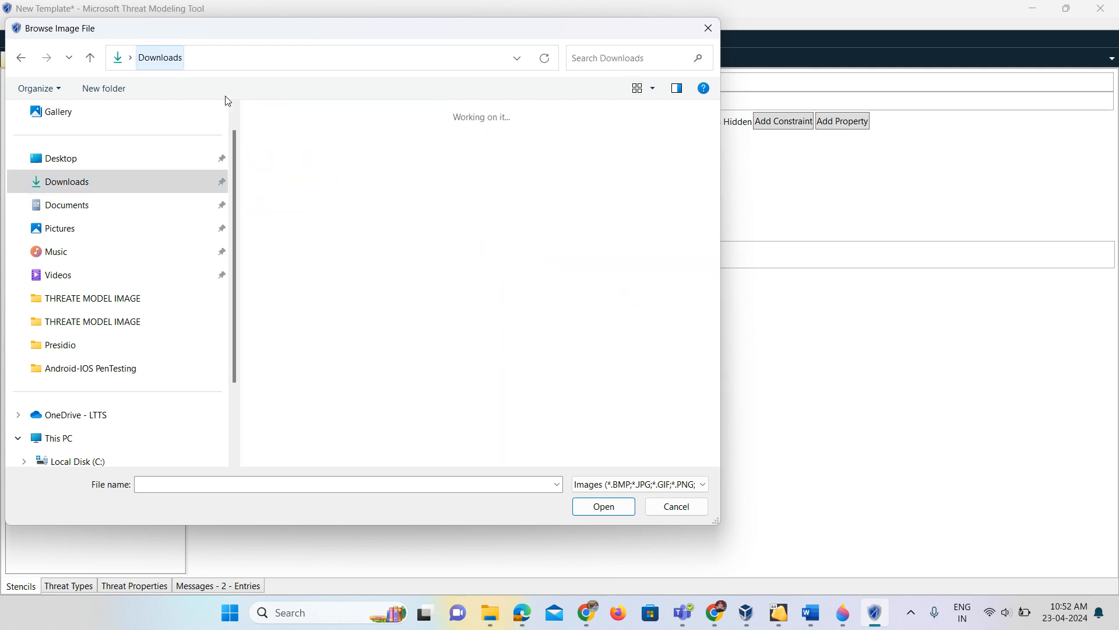
double_click(562, 228)
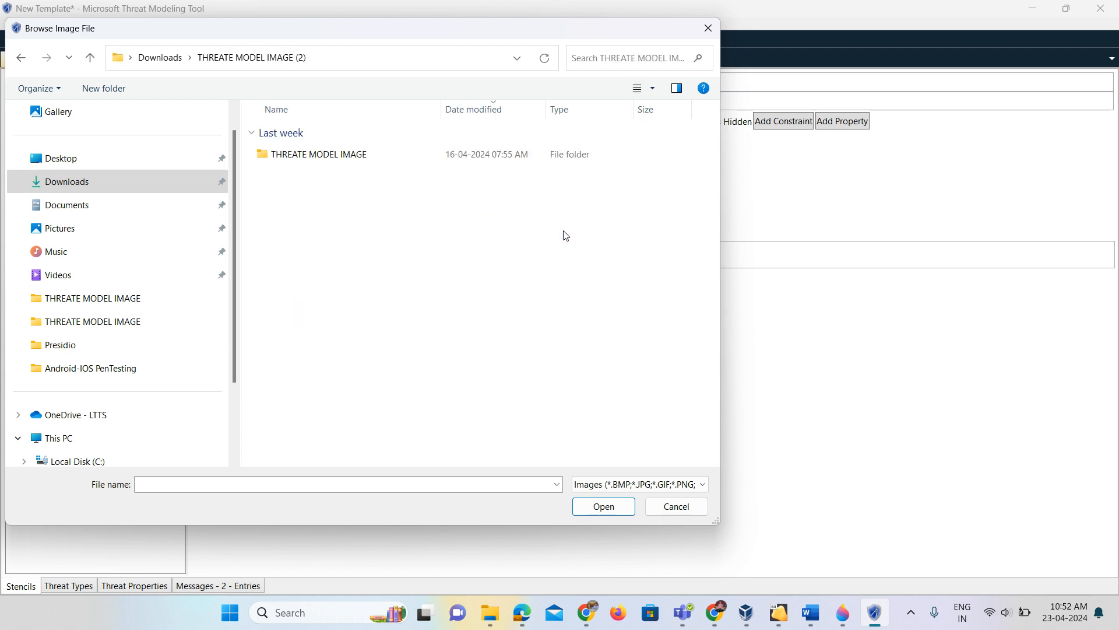
double_click(349, 166)
double_click(349, 165)
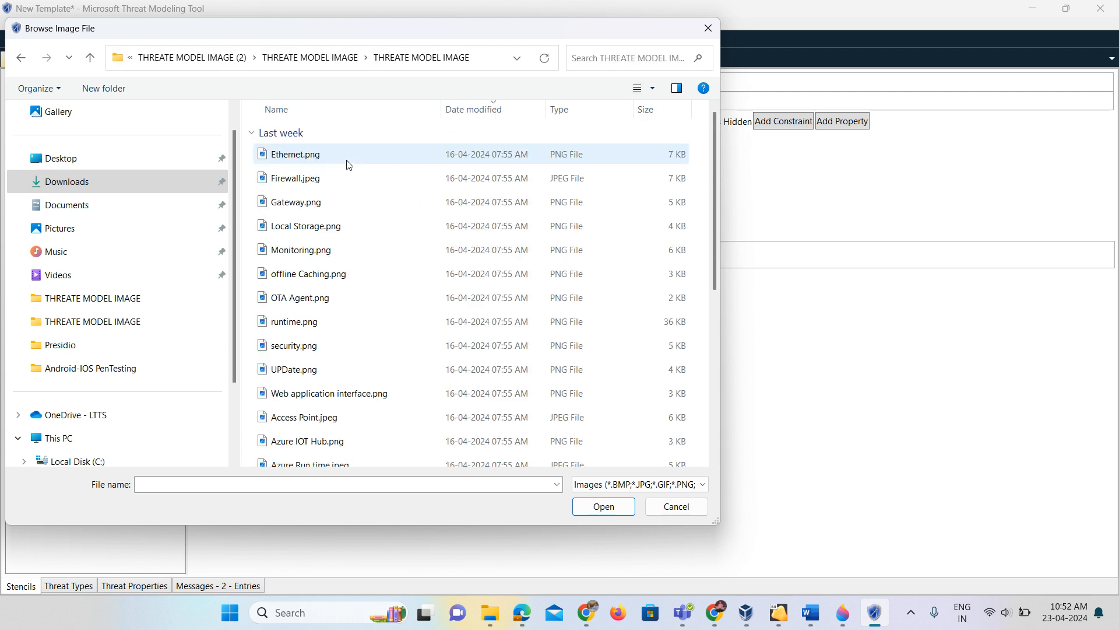
click(349, 165)
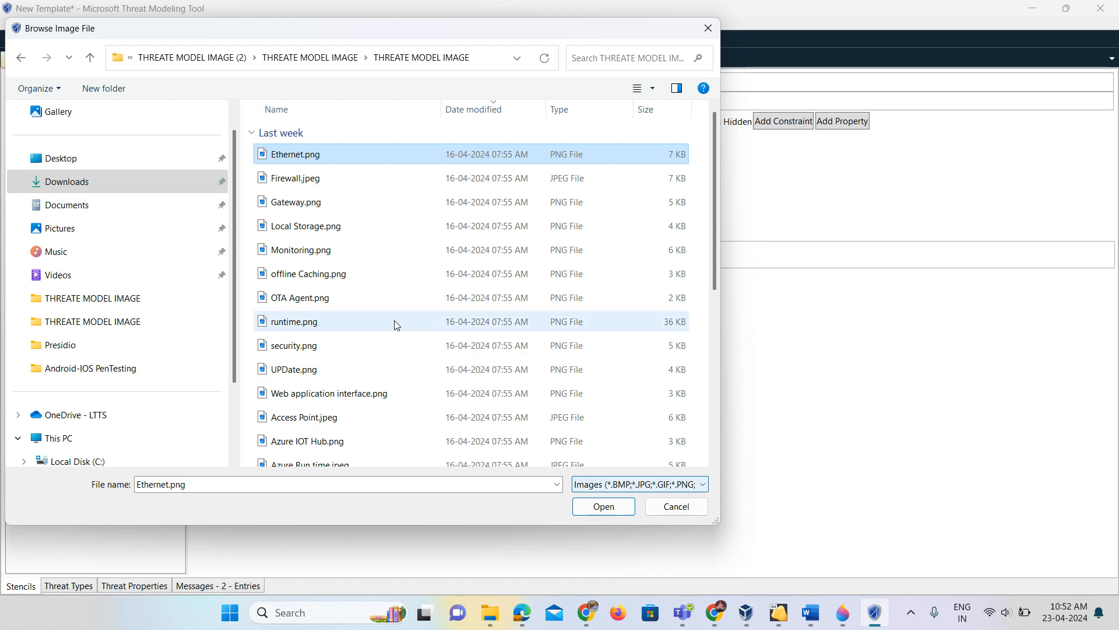
click(599, 509)
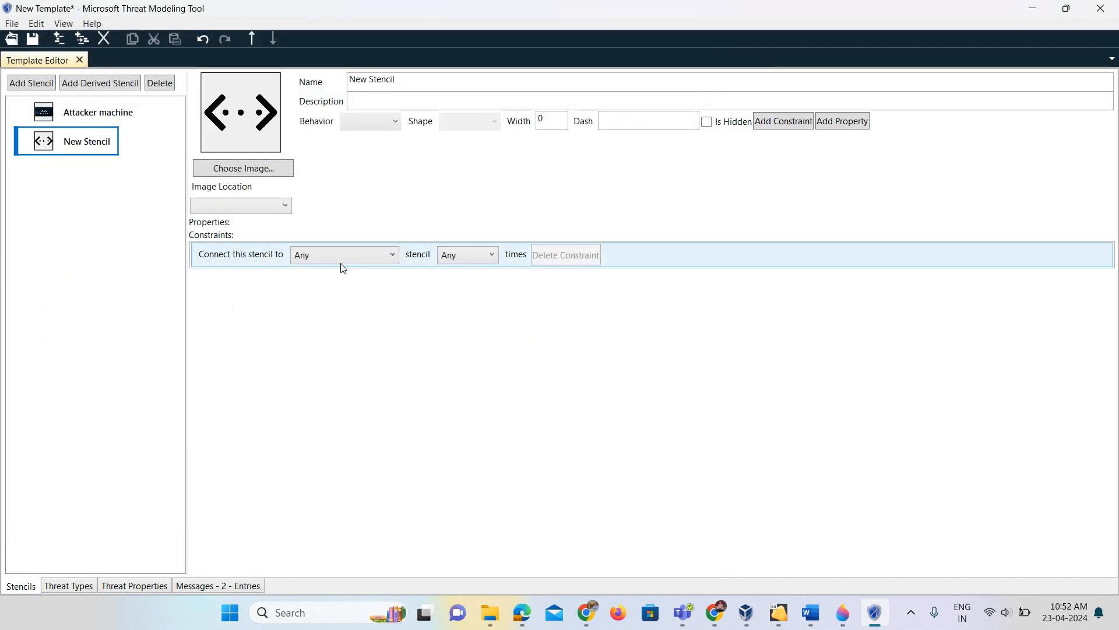
Set the second stencil's behavior to Flow and its image location to Centered on stencil.
click(383, 121)
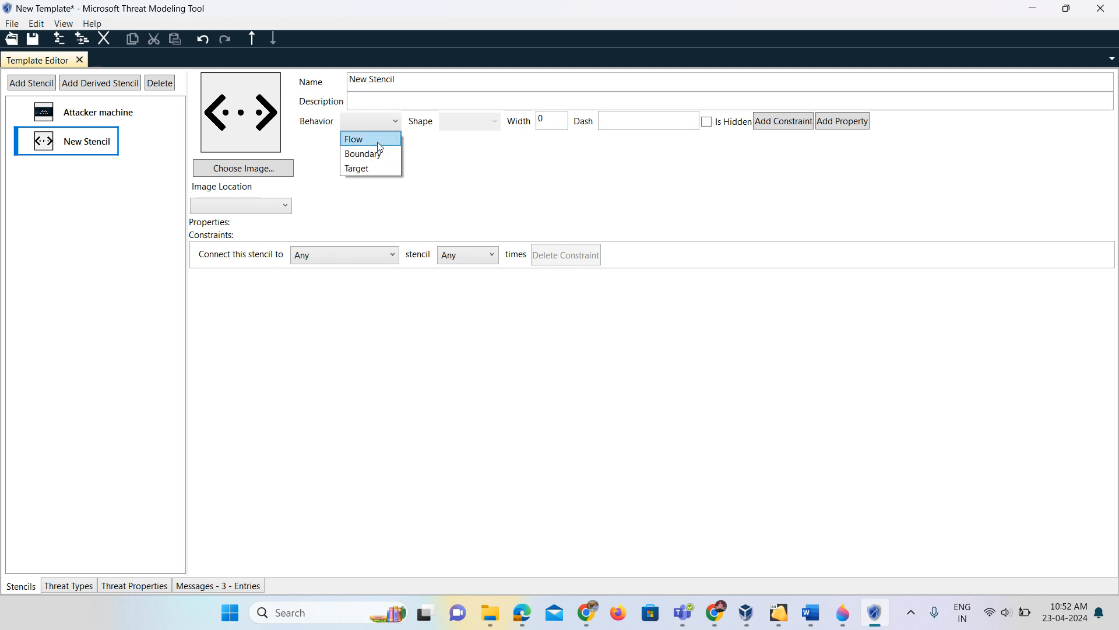
click(377, 143)
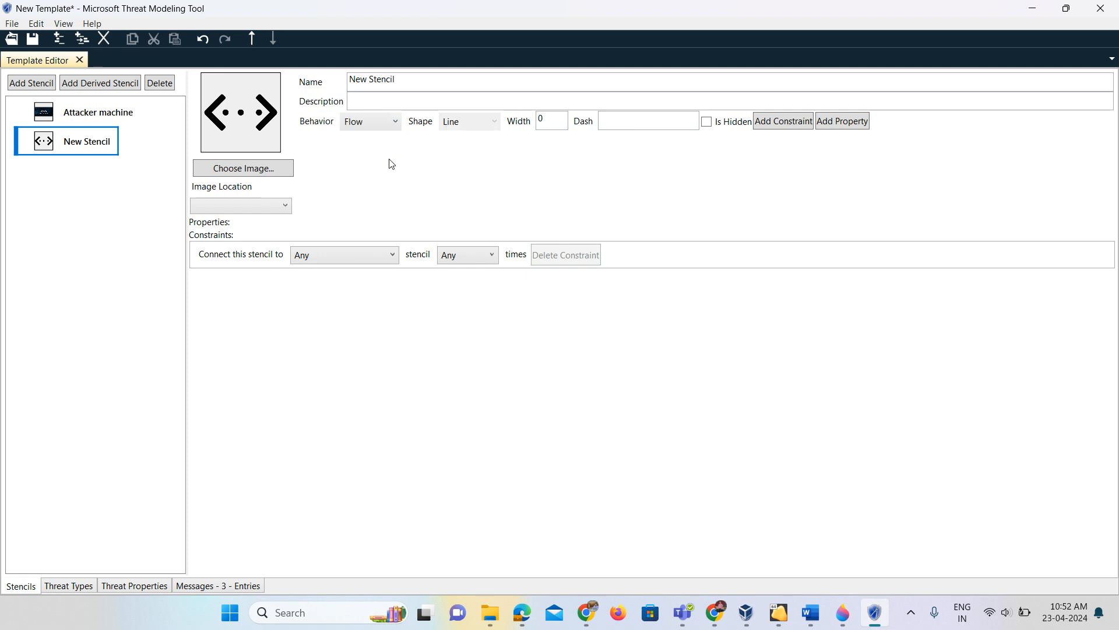
click(266, 210)
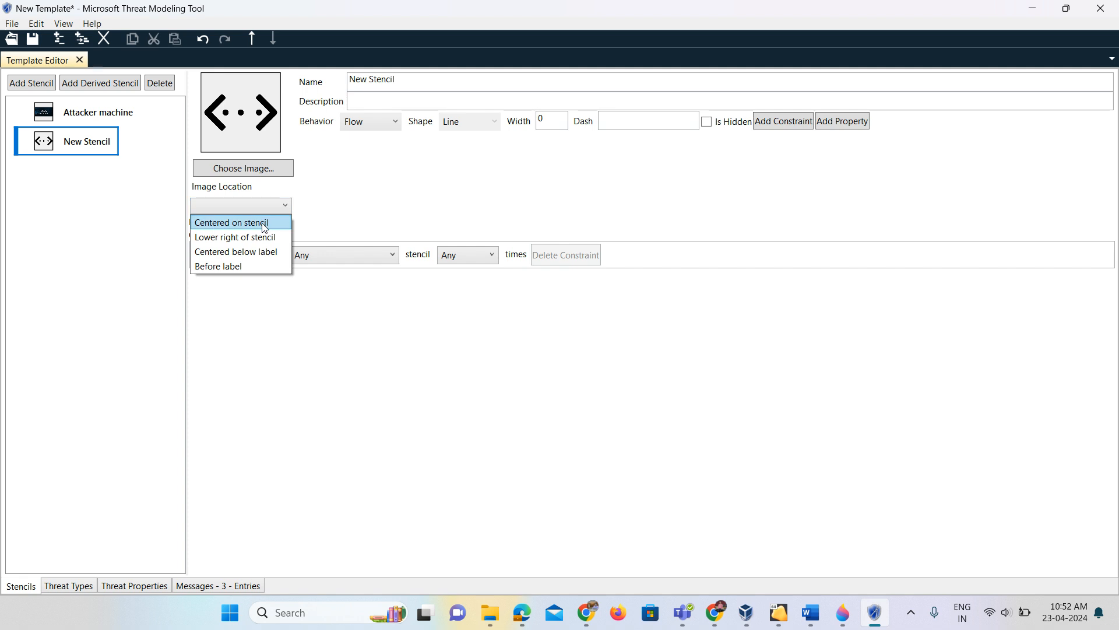
click(265, 227)
click(358, 255)
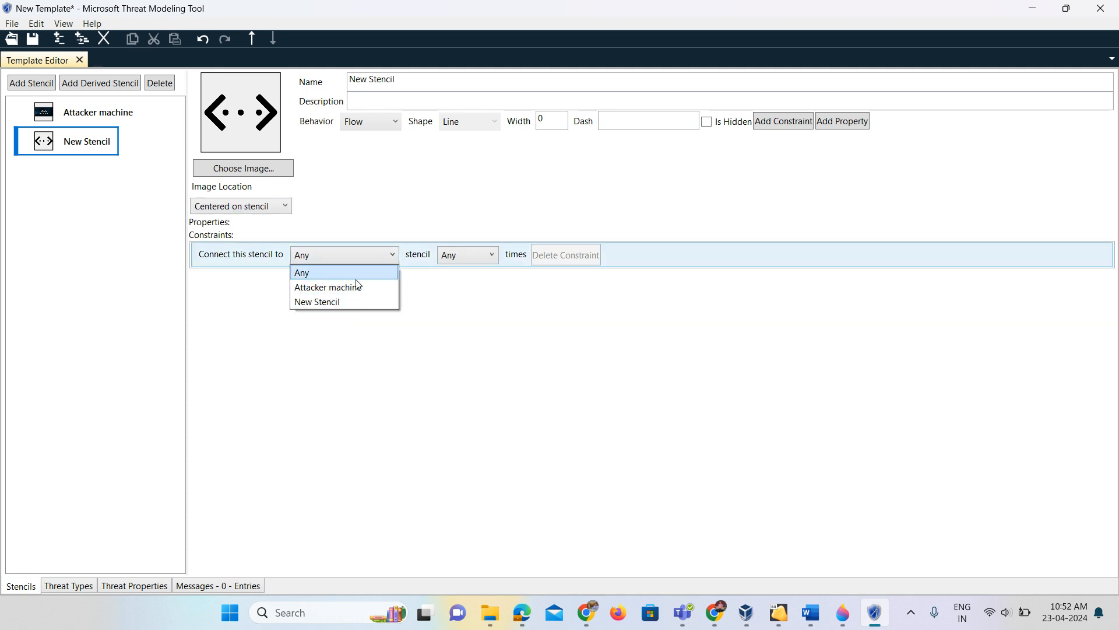
Rename the second stencil to "Ethernet".
click(412, 77)
click(395, 86)
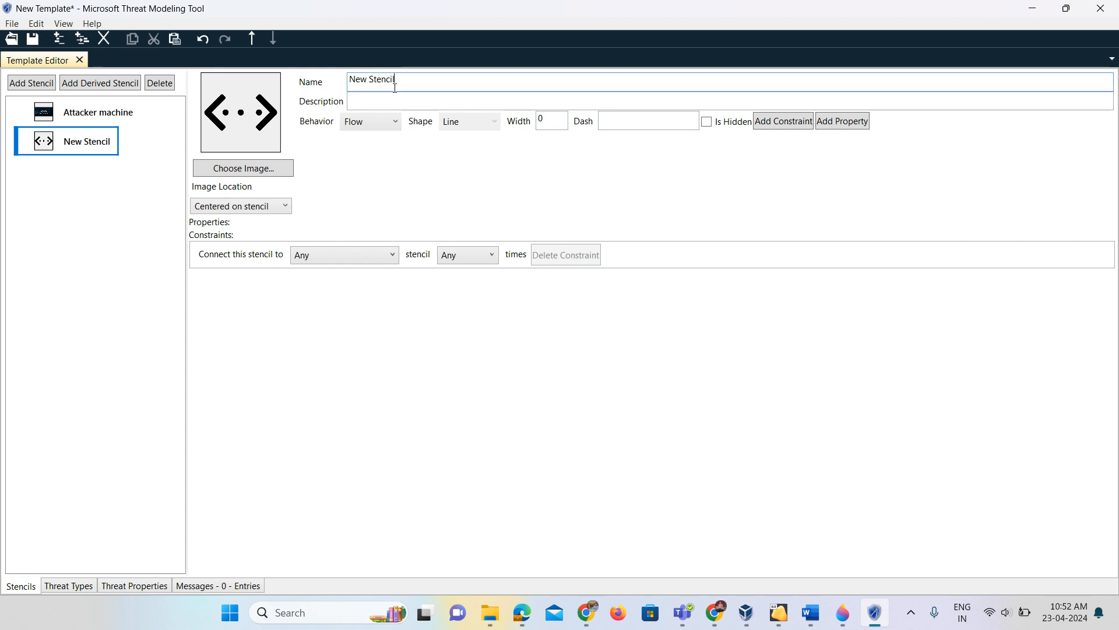
key(BackSpace)
key(BackSpace)
key(BackSpace)
key(BackSpace)
key(BackSpace)
key(BackSpace)
key(BackSpace)
key(BackSpace)
key(BackSpace)
key(BackSpace)
key(BackSpace)
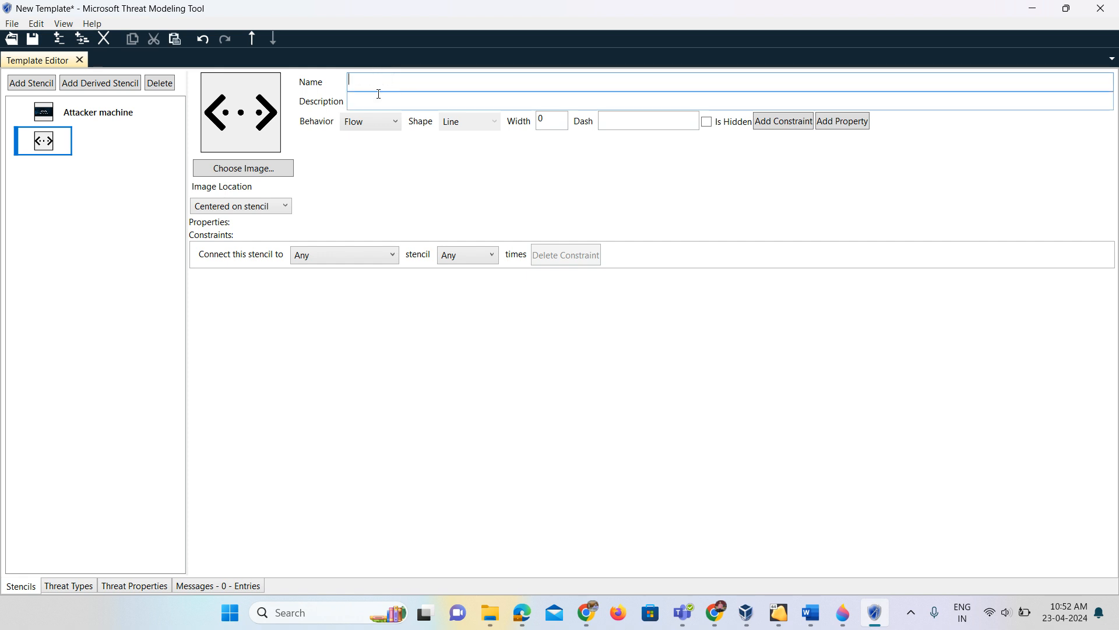
text(Ether net)
key(BackSpace)
key(BackSpace)
key(BackSpace)
key(BackSpace)
text(net)
click(370, 103)
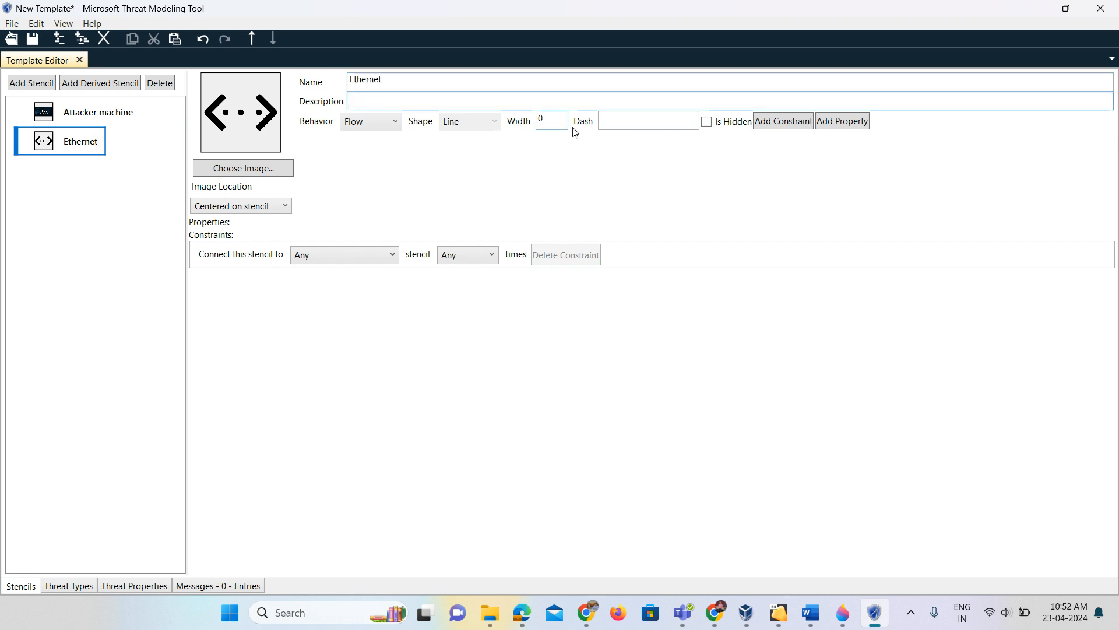
Switch to Chrome and search Google for "Ether net" in the Google Lens page's browser tab.
click(715, 612)
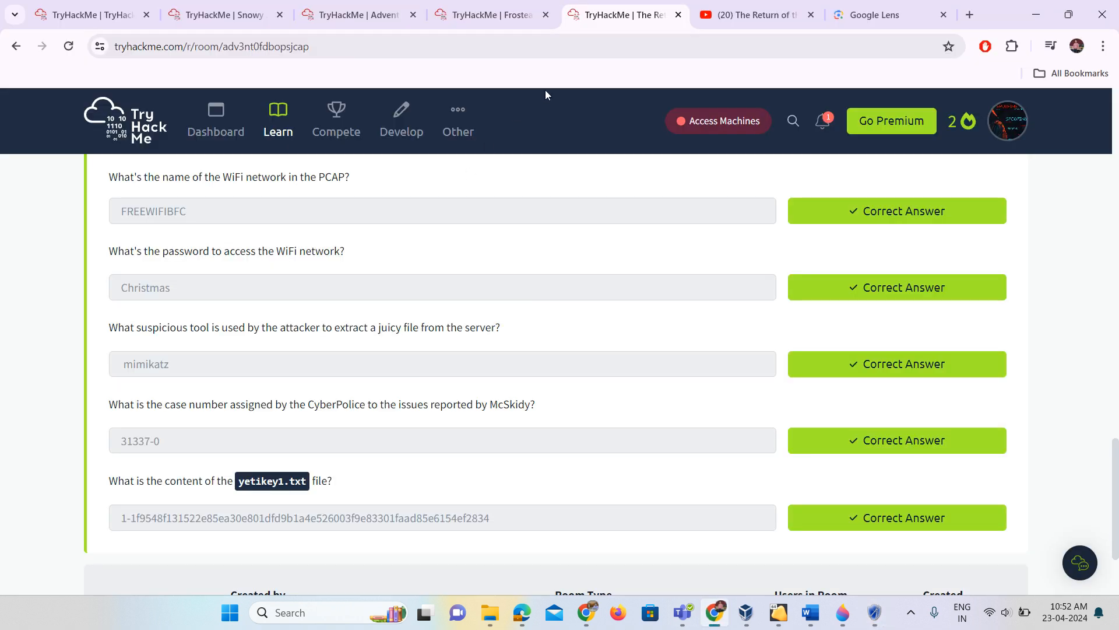
click(875, 15)
click(656, 47)
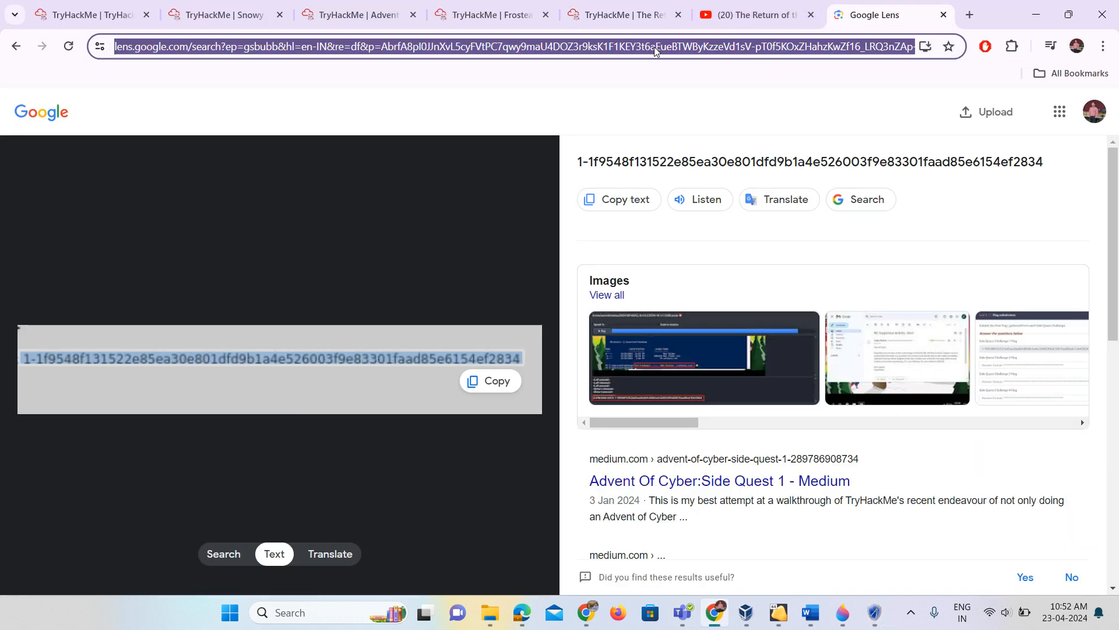
text(Eth3er)
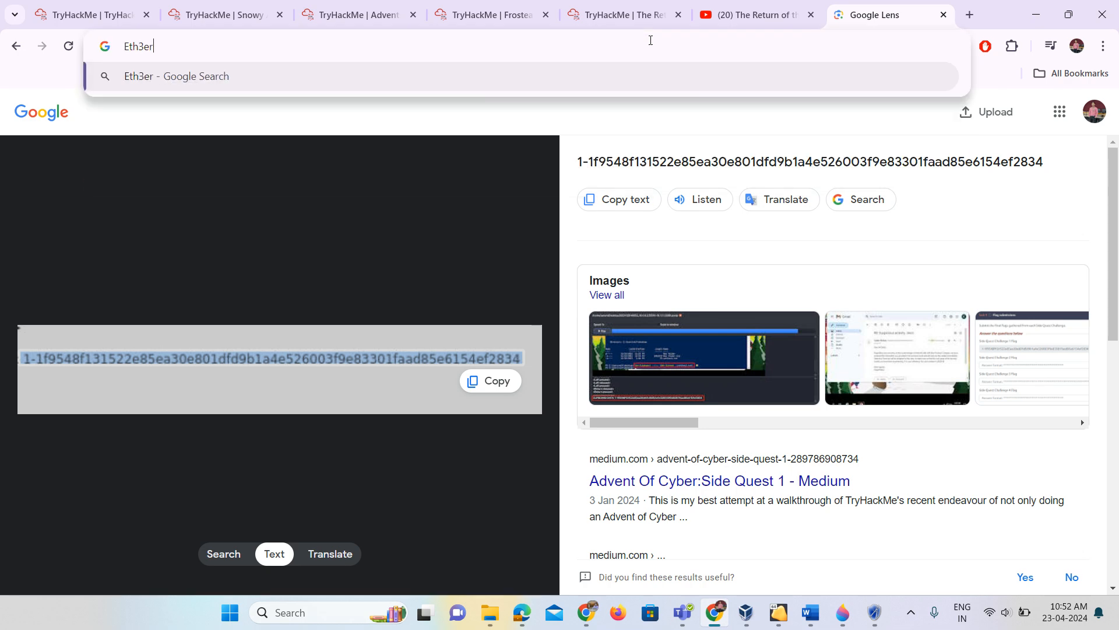
text( net)
key(Return)
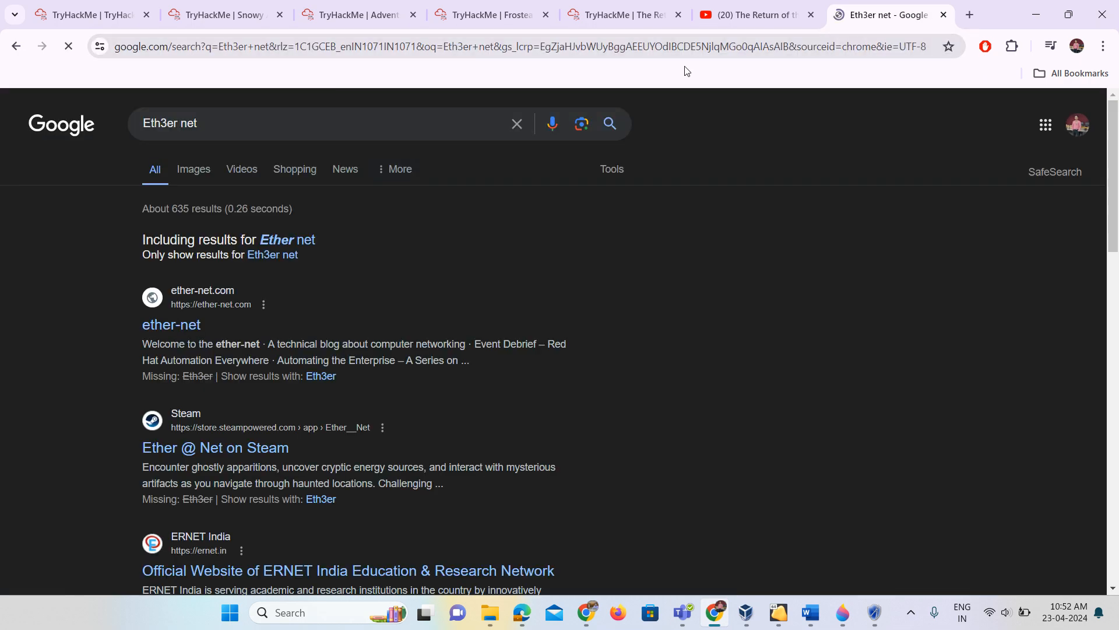
click(289, 240)
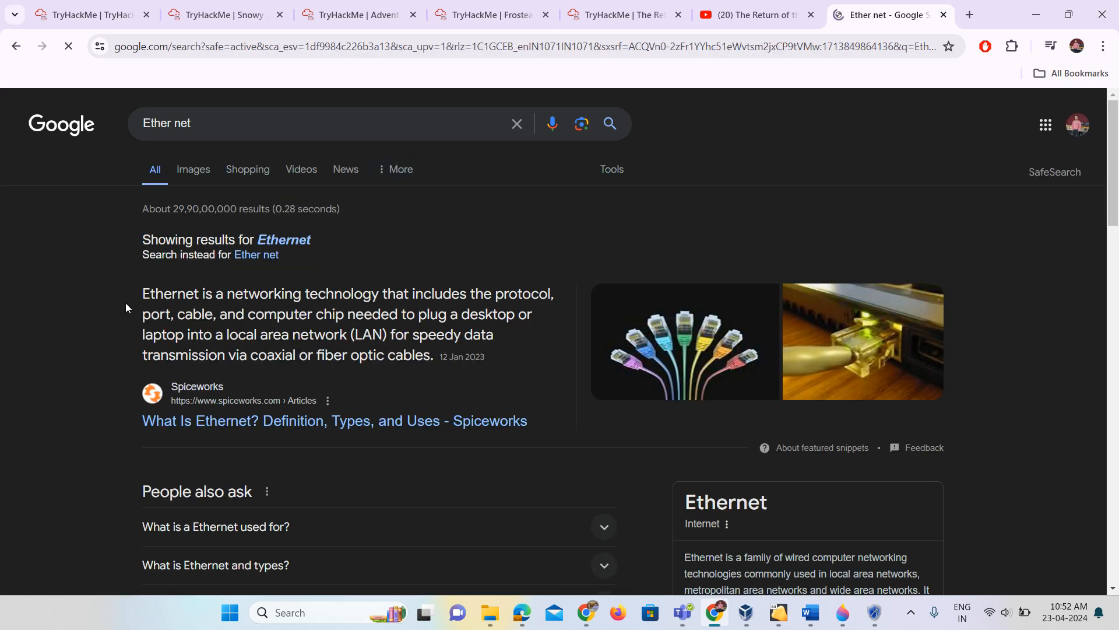
Copy the featured Ethernet definition and paste it as the Ethernet stencil's description in Microsoft Threat Modeling Tool.
drag(125, 303, 423, 360)
key(ctrl+c)
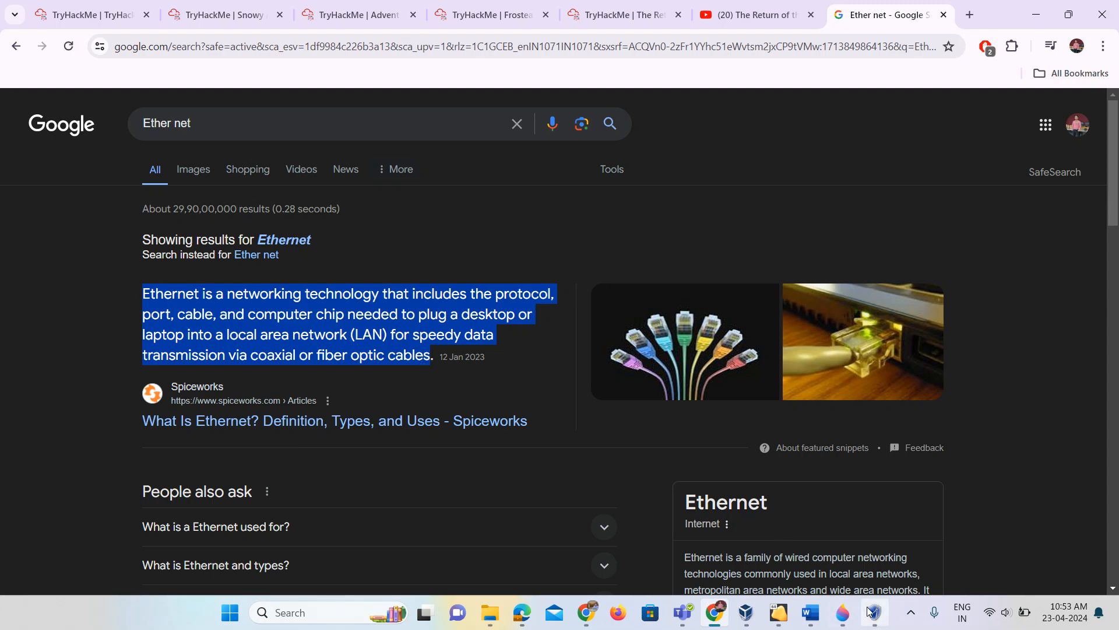
click(873, 612)
key(ctrl+v)
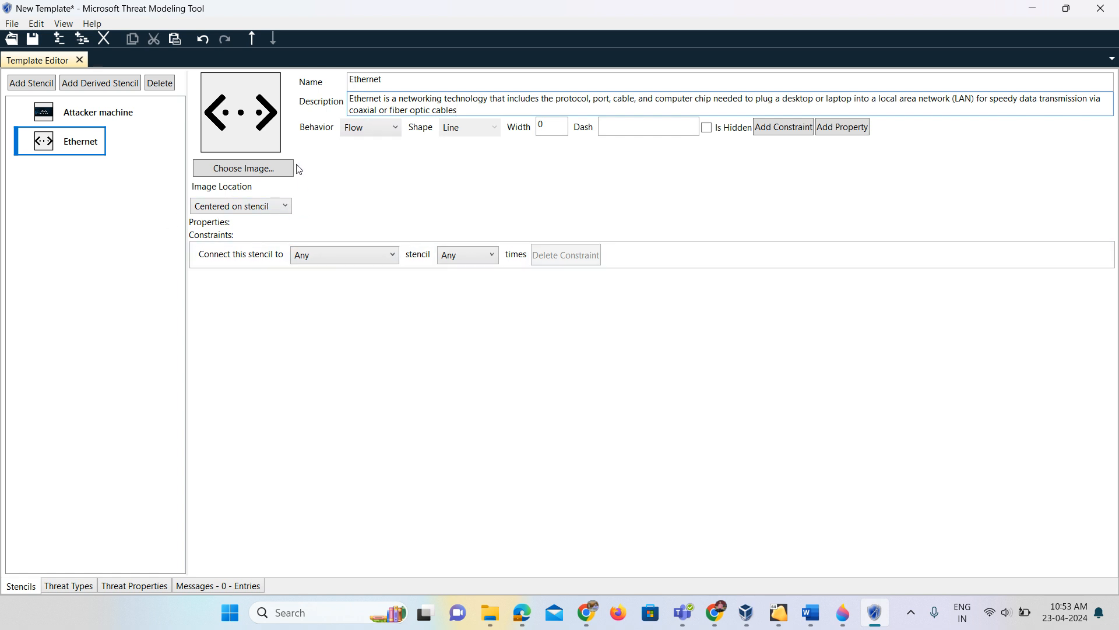
click(343, 187)
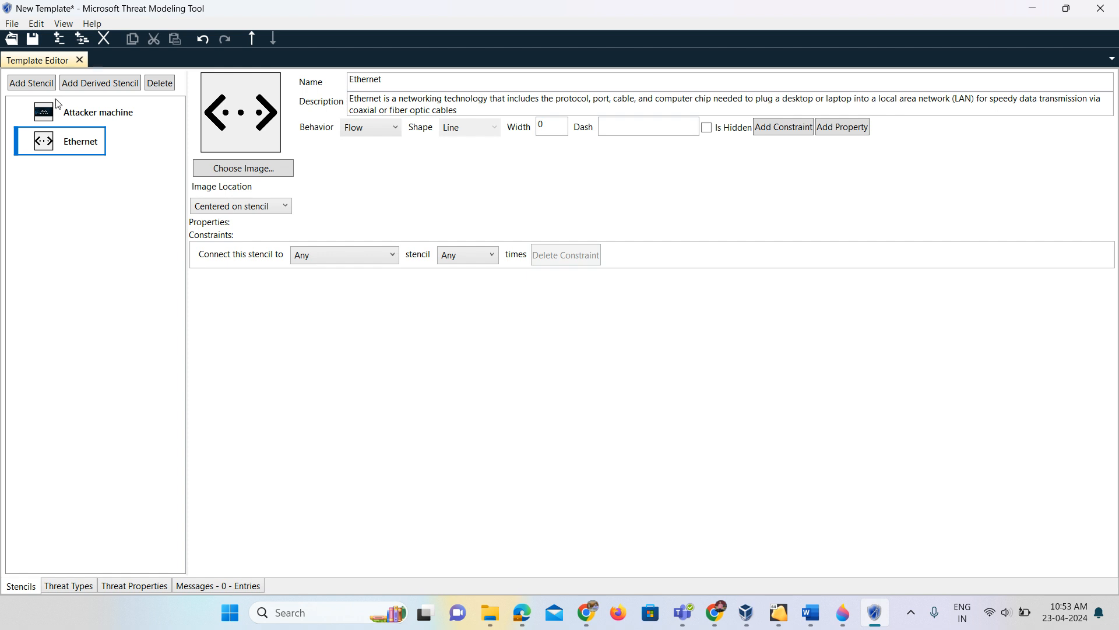
Add a third stencil and assign it the Firewall.jpeg image.
click(27, 88)
click(233, 170)
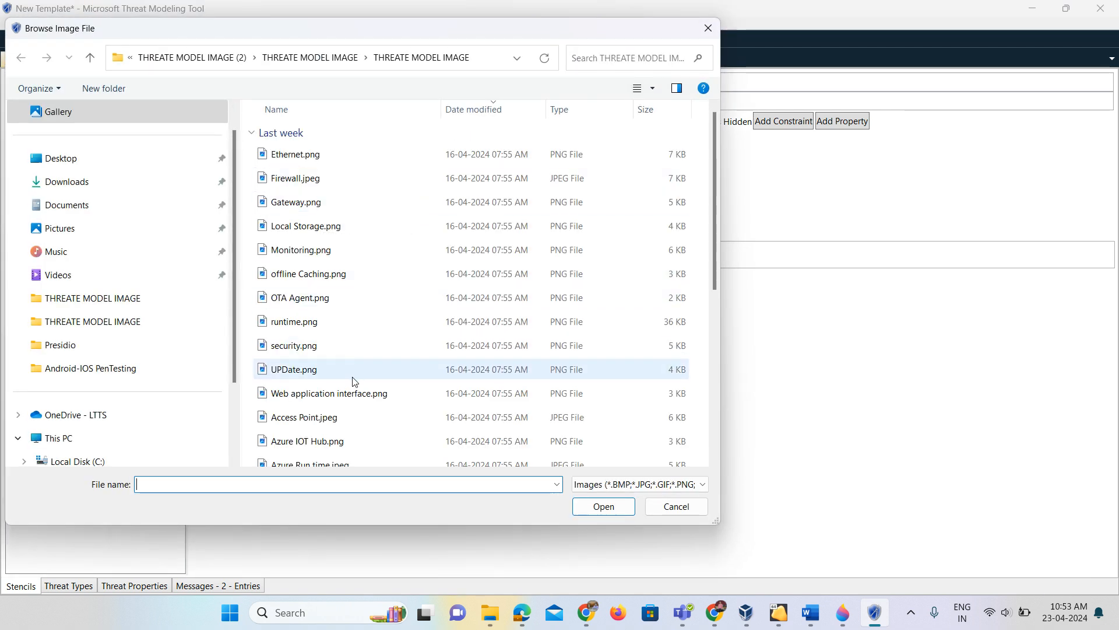
click(323, 181)
click(604, 506)
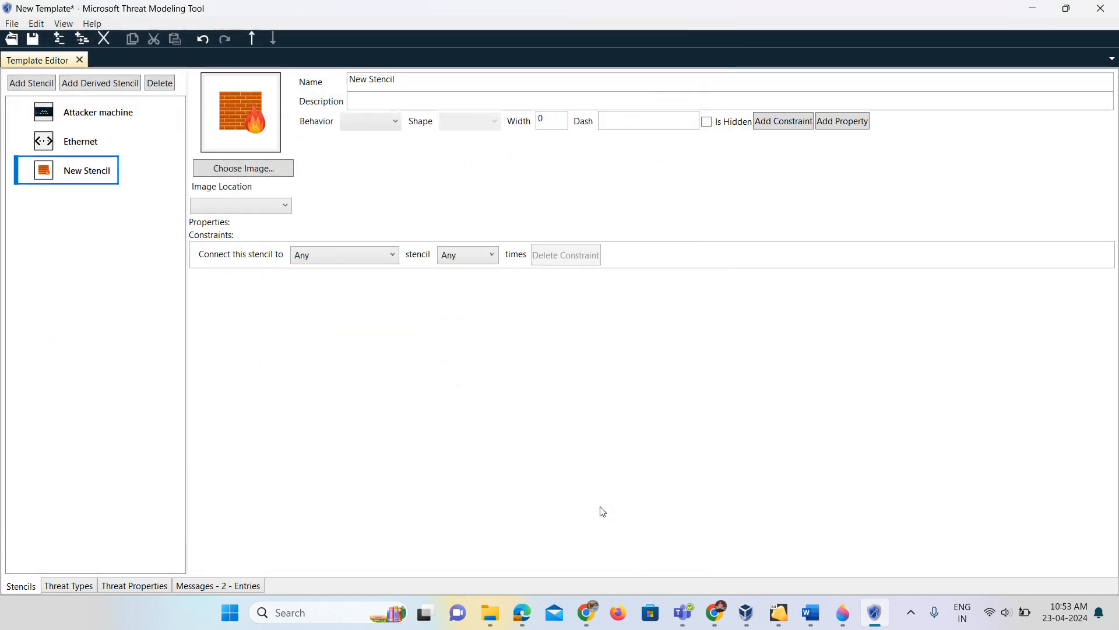
Rename the third stencil to "firewall".
click(407, 80)
drag(407, 80, 338, 79)
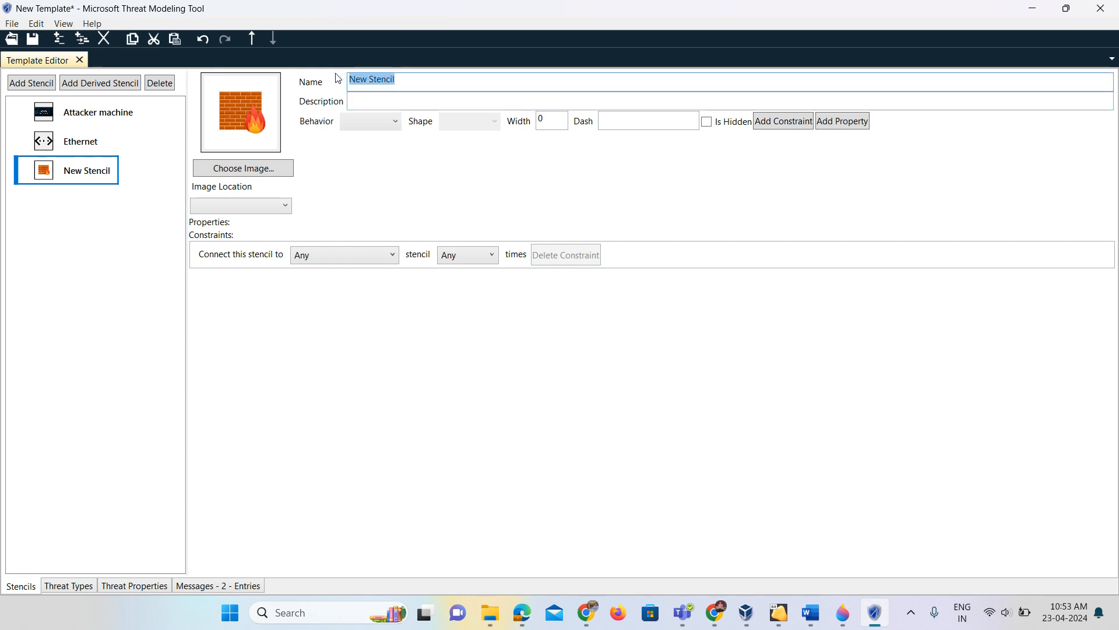
text(\Fire)
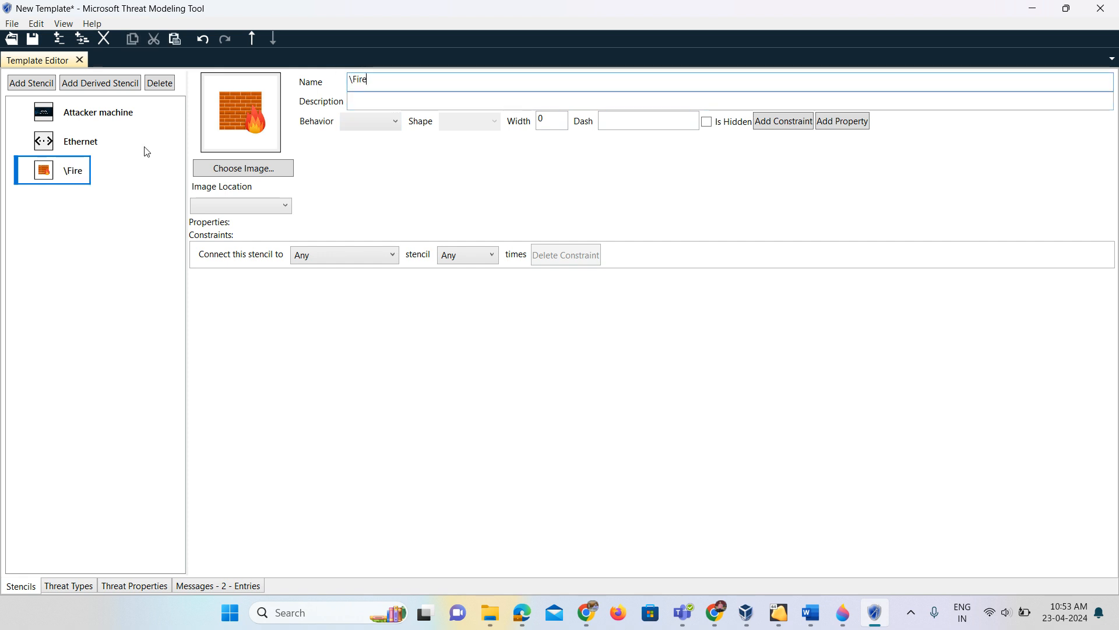
text(wall)
key(BackSpace)
key(BackSpace)
key(BackSpace)
key(BackSpace)
key(BackSpace)
key(BackSpace)
key(BackSpace)
key(BackSpace)
key(BackSpace)
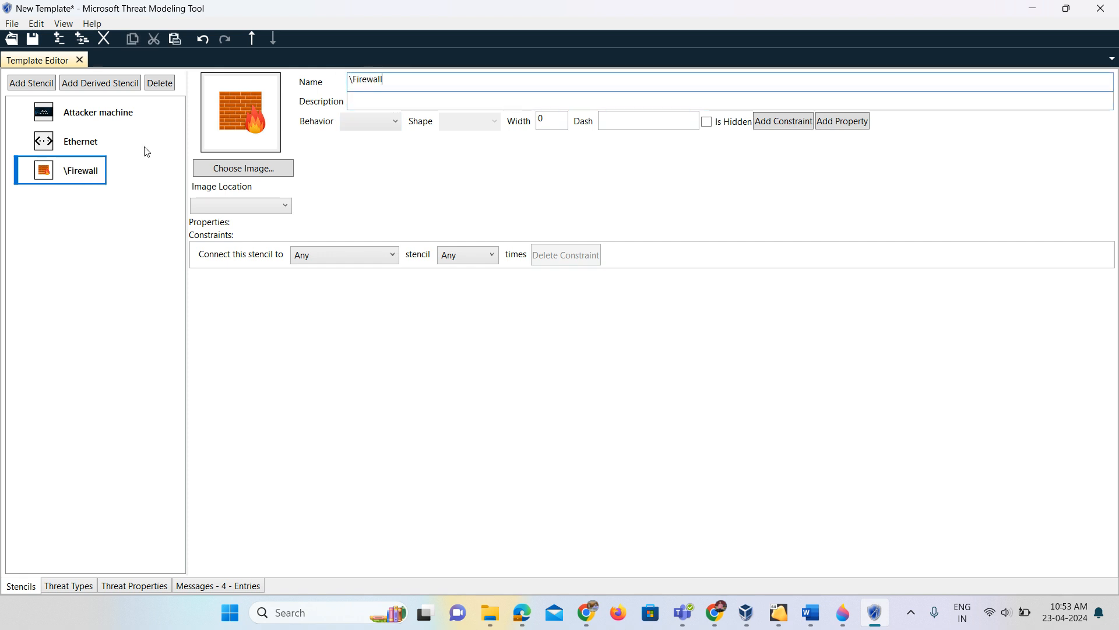
text(firewall)
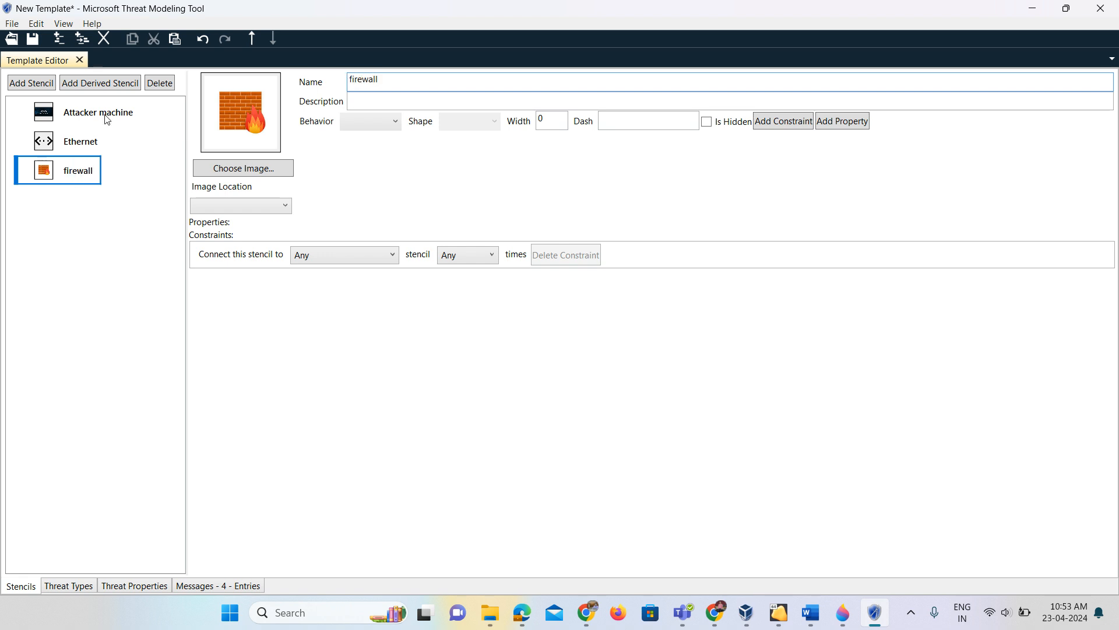
Set the firewall stencil's behavior to Target, image location to Centered on stencil, shape to Rectangle, and constraint to connect to firewall.
click(396, 122)
click(374, 166)
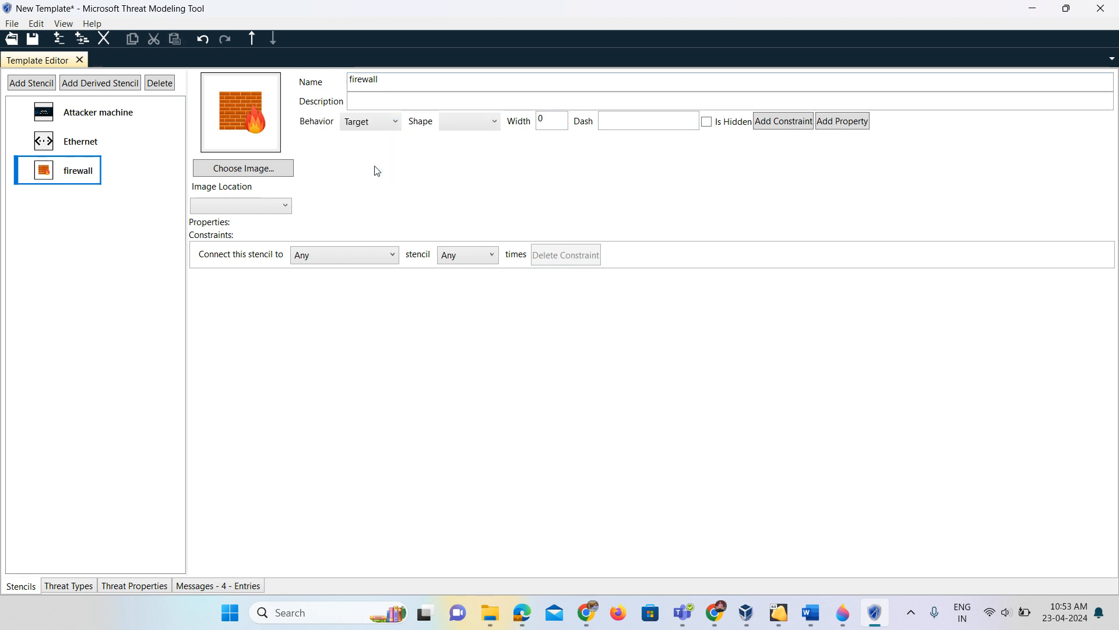
click(260, 206)
click(257, 221)
click(468, 124)
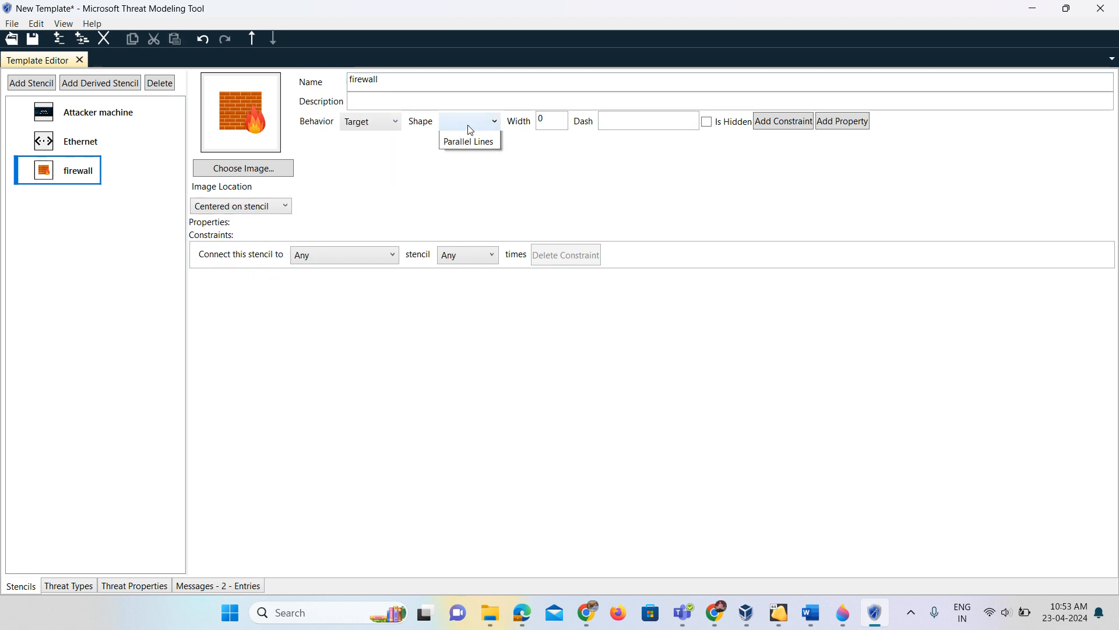
click(467, 153)
click(392, 261)
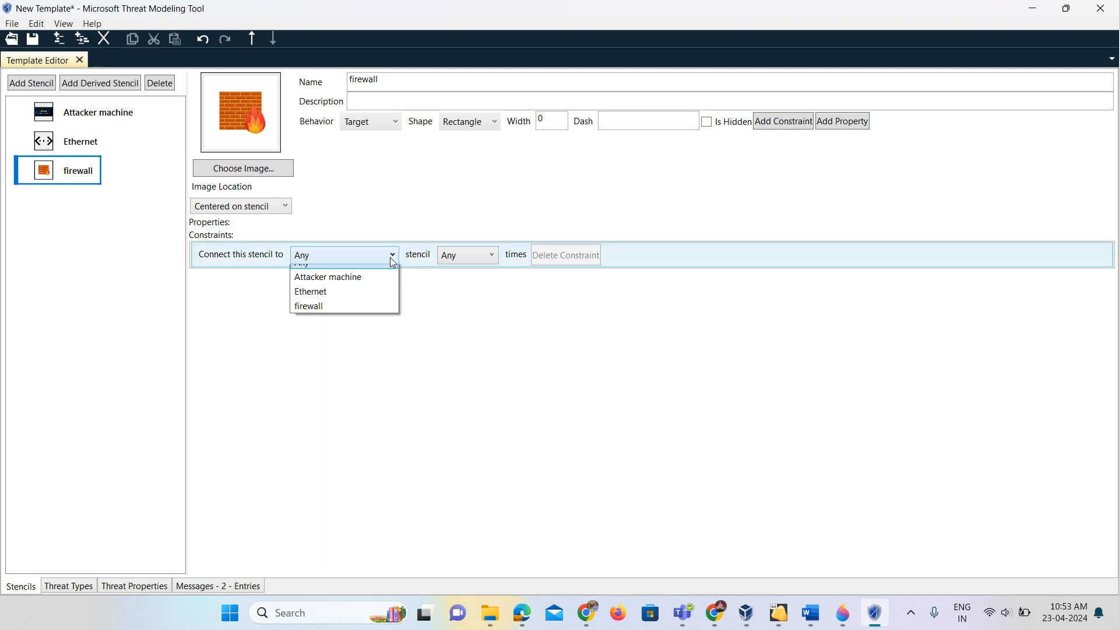
click(370, 318)
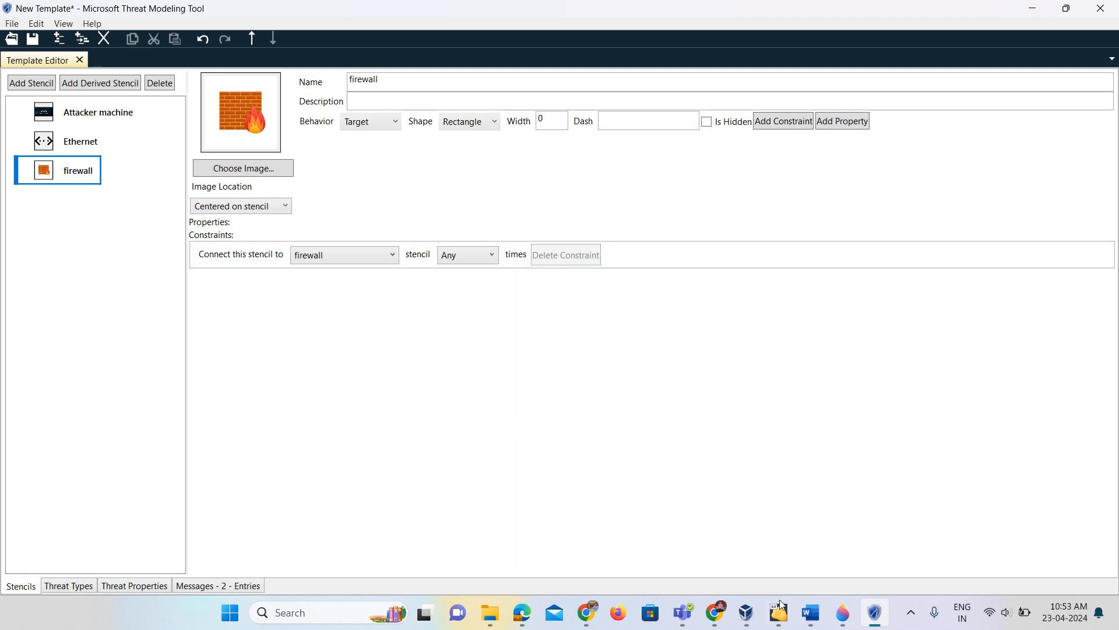
Switch to Chrome and search Google for "firewall" in place of the Ethernet query.
click(716, 612)
click(338, 123)
key(ctrl+a)
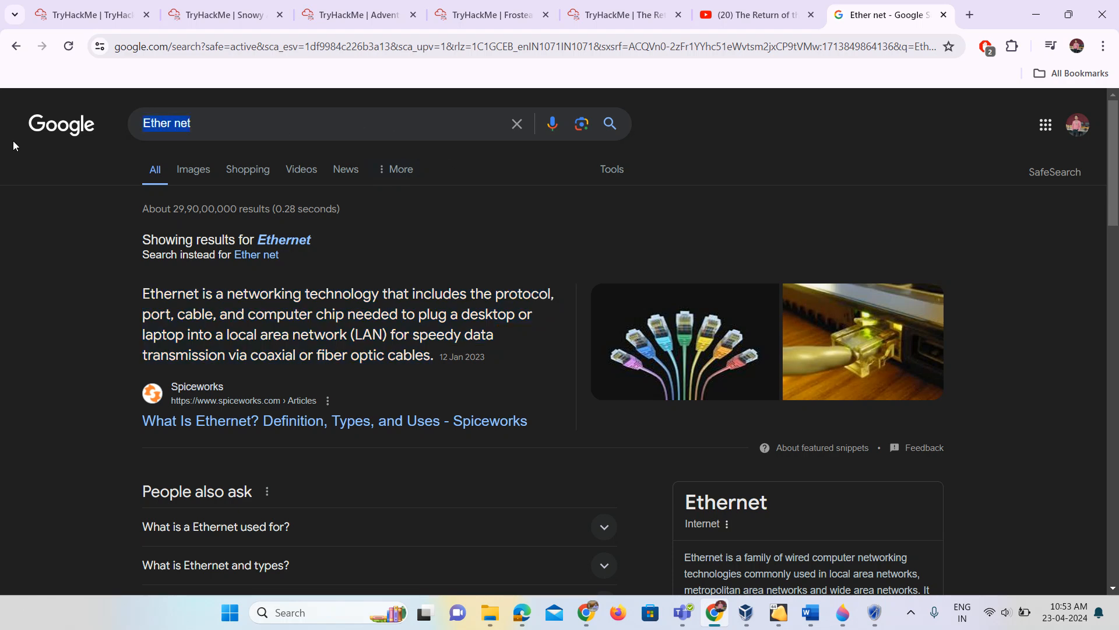
key(BackSpace)
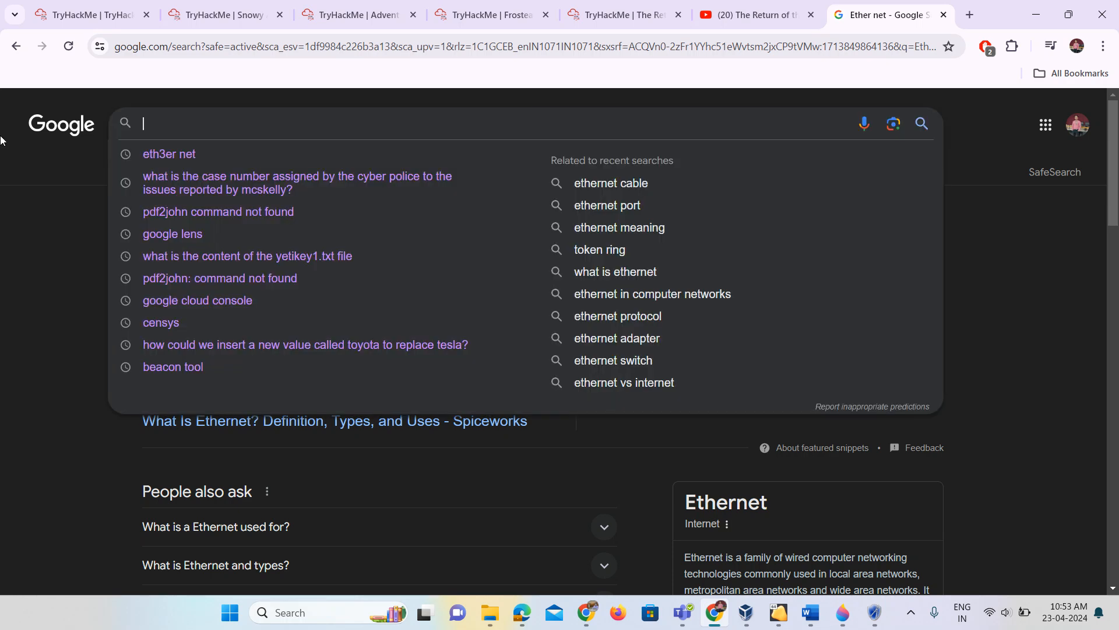
key(ctrl+v)
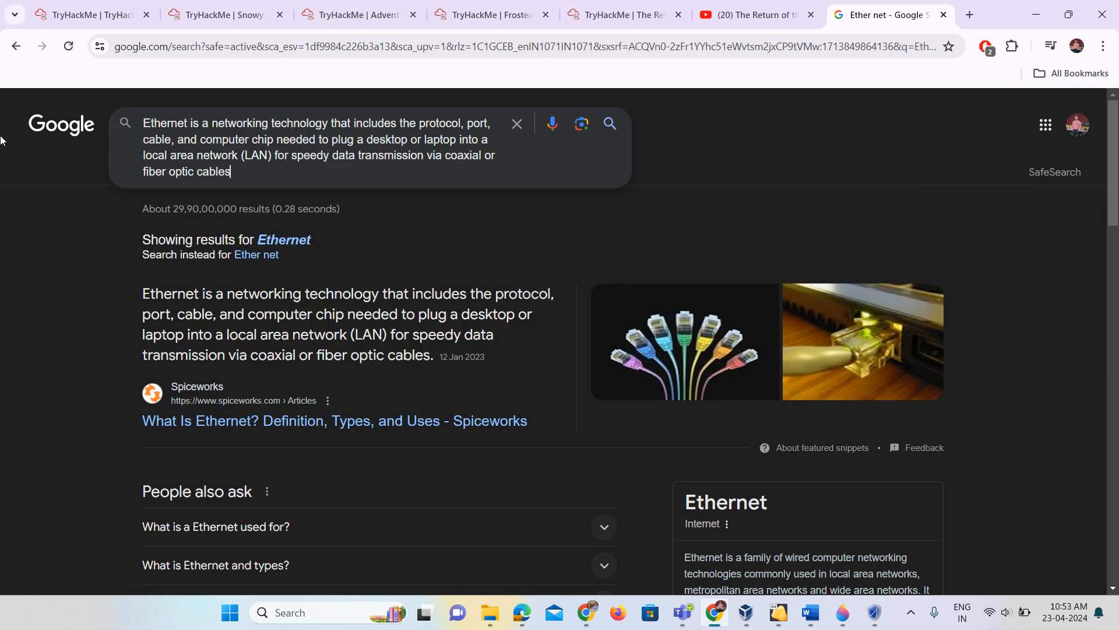
key(ctrl+a)
text(firewall)
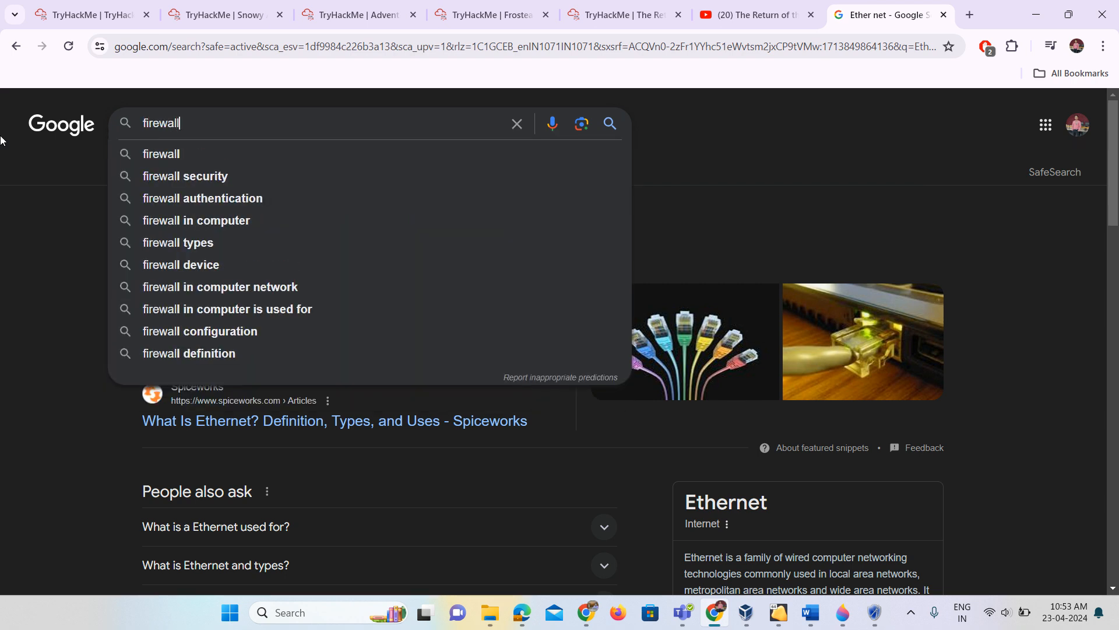
key(Return)
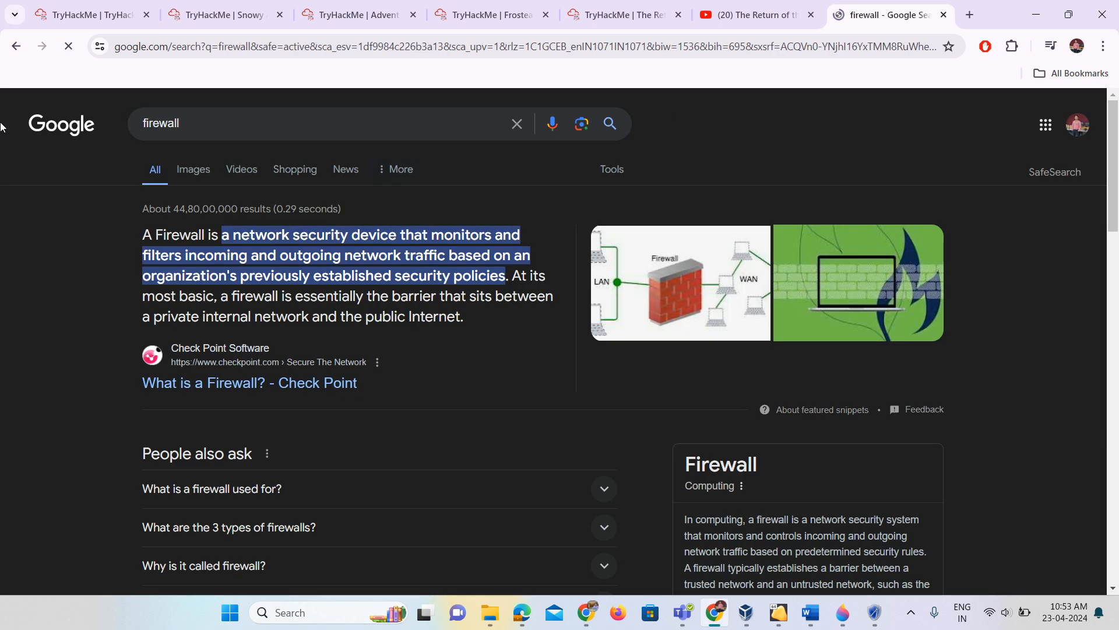
Copy the first sentence of the featured firewall definition and paste it as the firewall stencil's description in Microsoft Threat Modeling Tool.
drag(142, 235, 508, 275)
key(ctrl+c)
drag(509, 275, 151, 238)
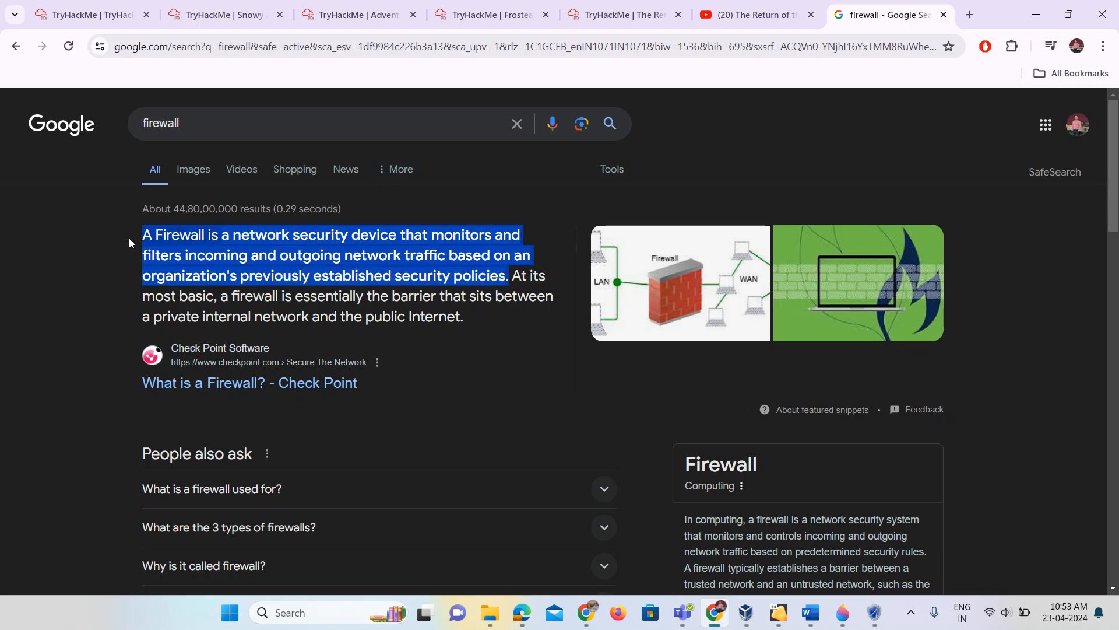
click(880, 623)
click(381, 101)
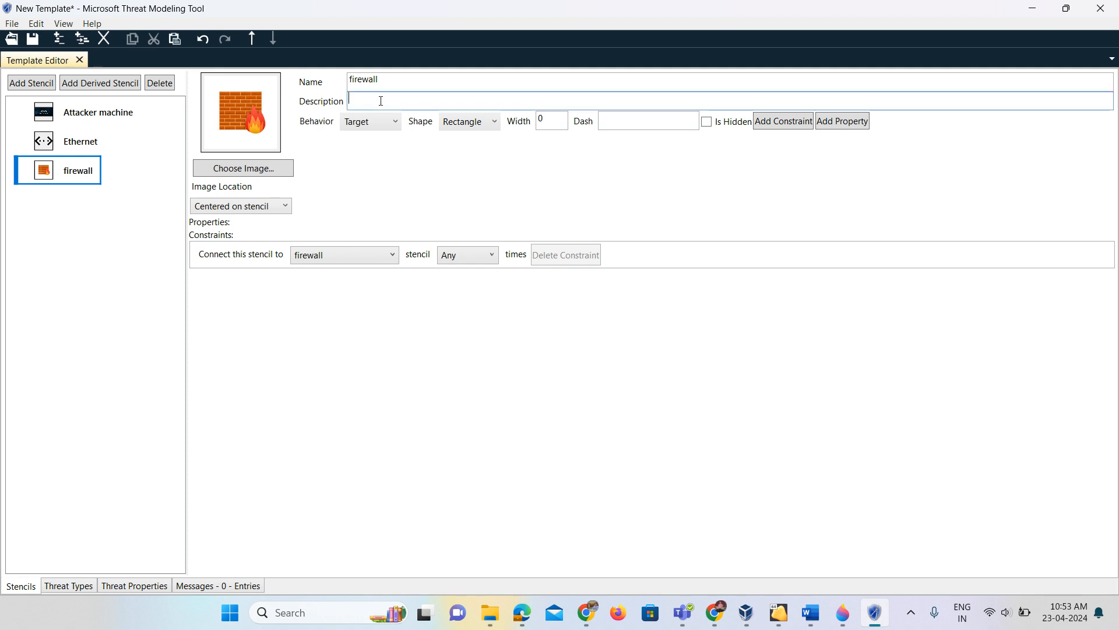
key(ctrl+v)
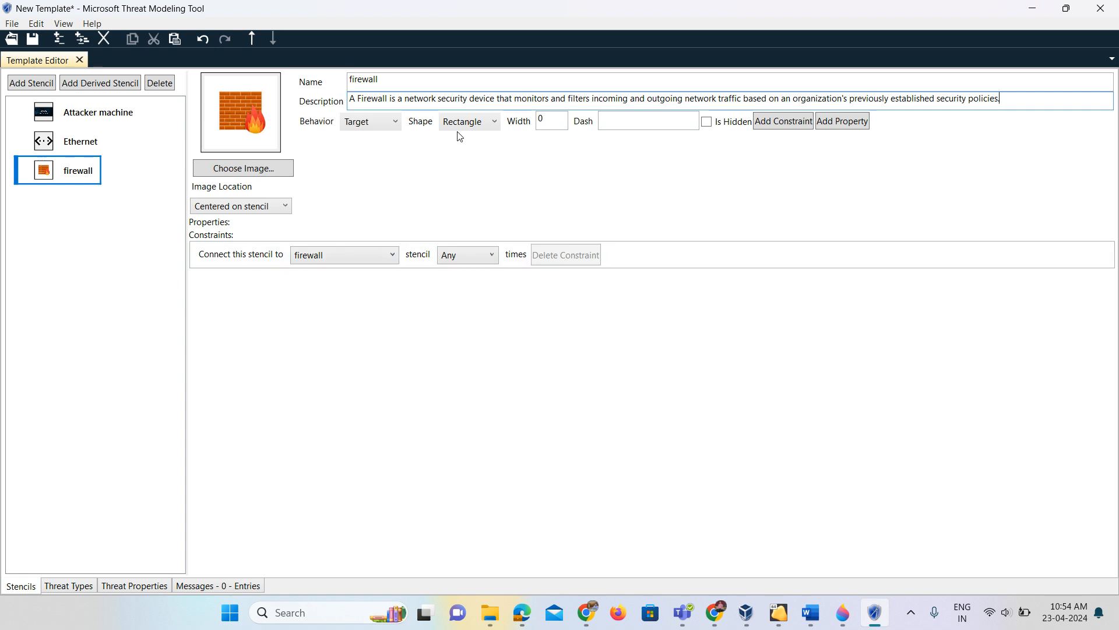
click(49, 216)
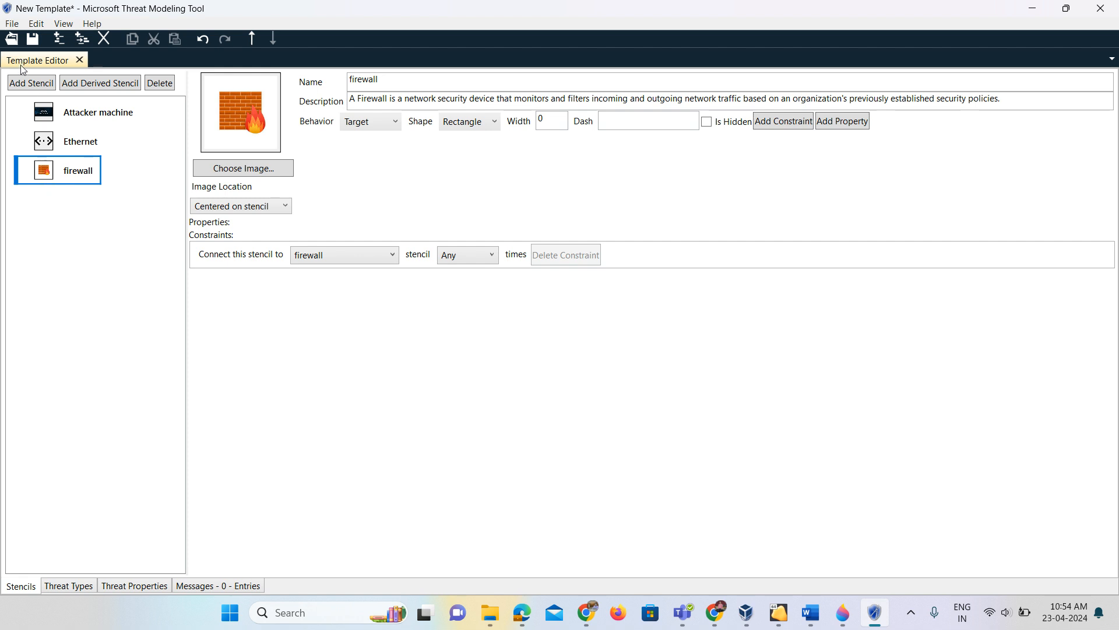
Add a fourth stencil and assign it the Azure Run time.jpeg image.
click(31, 84)
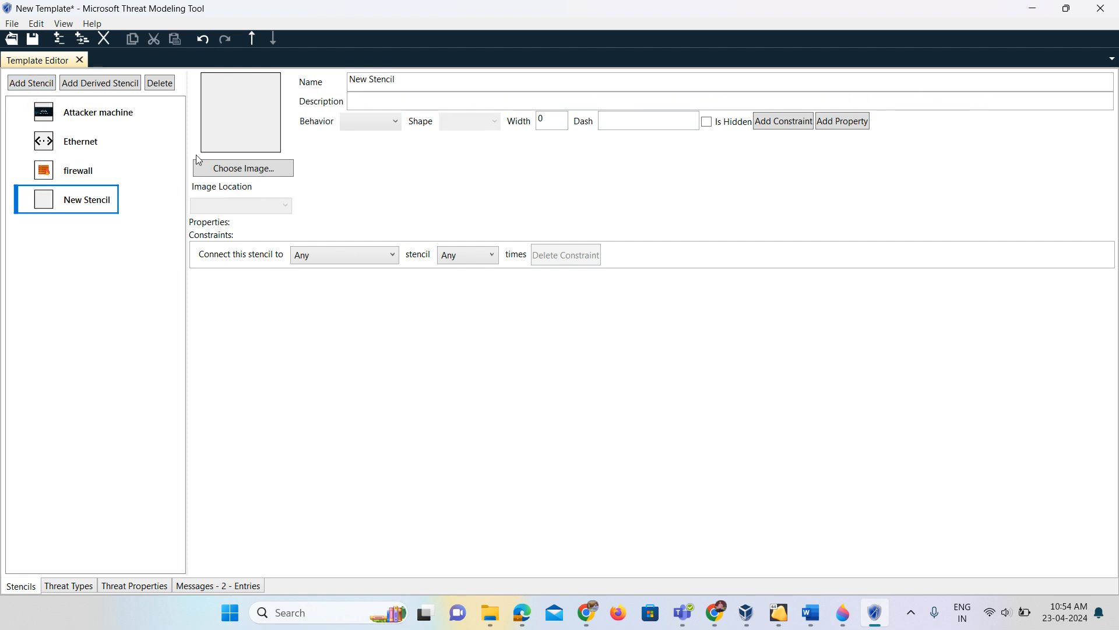
click(229, 168)
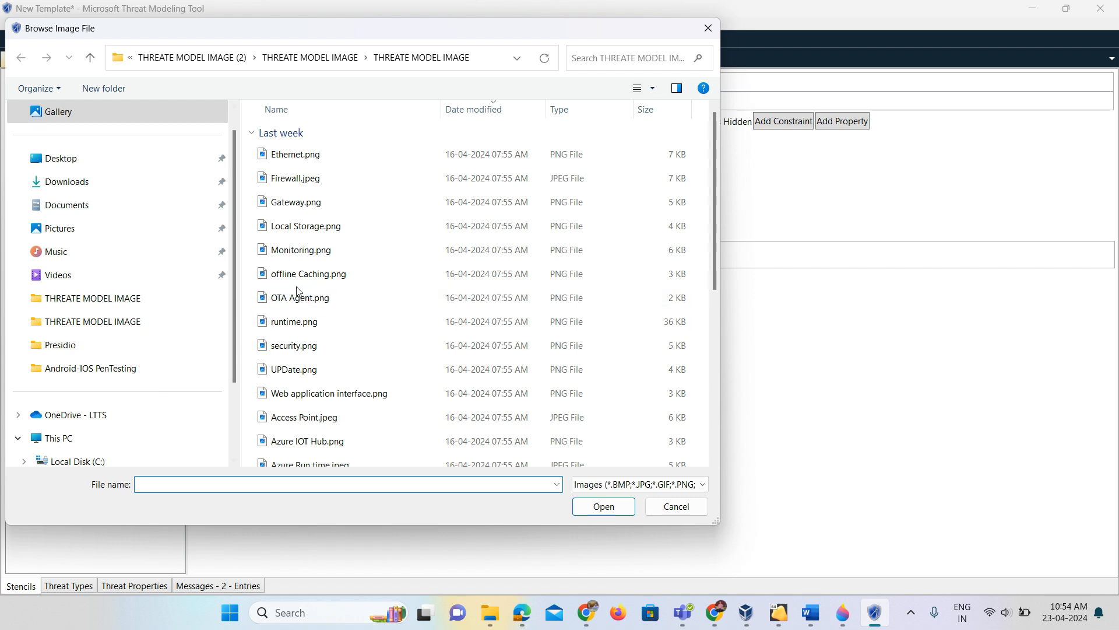
scroll(298, 291, down, 1)
click(294, 311)
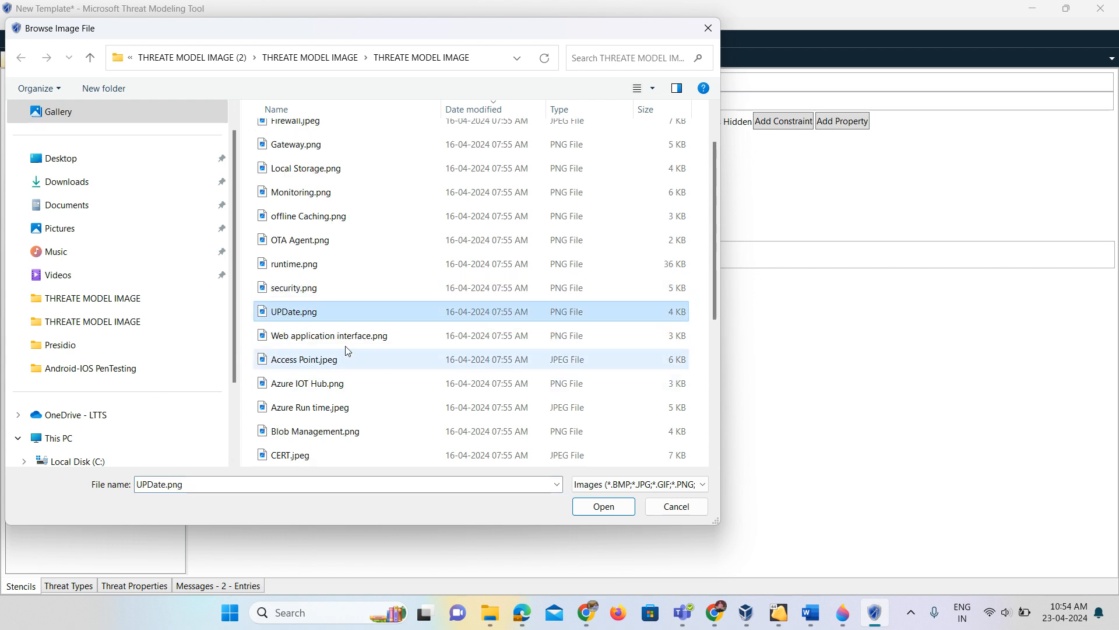
click(278, 291)
scroll(301, 401, down, 3)
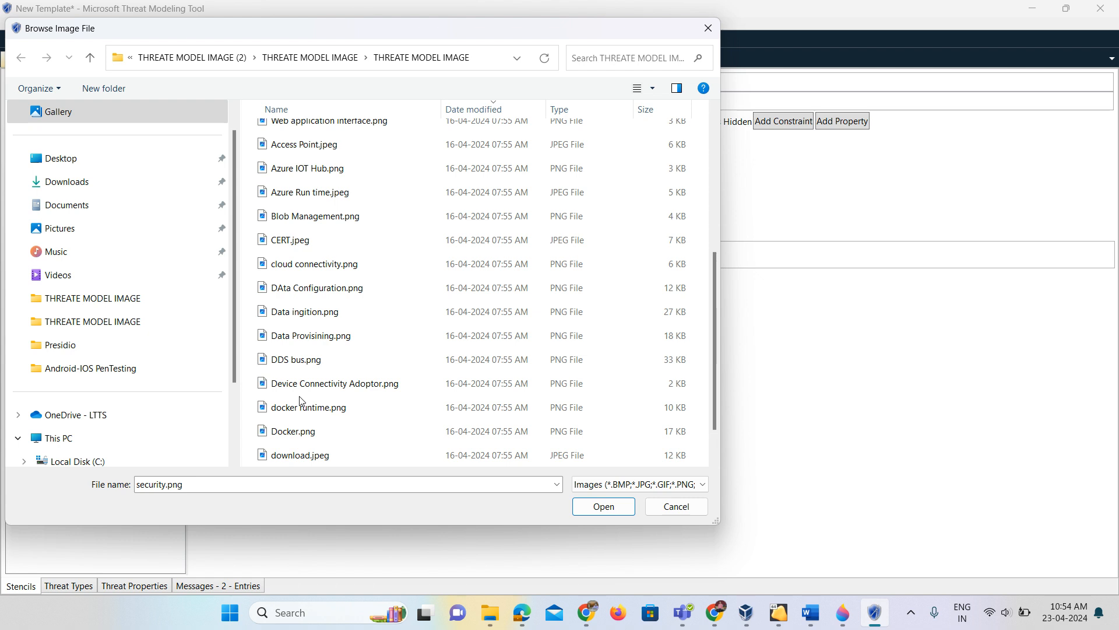
scroll(301, 401, down, 1)
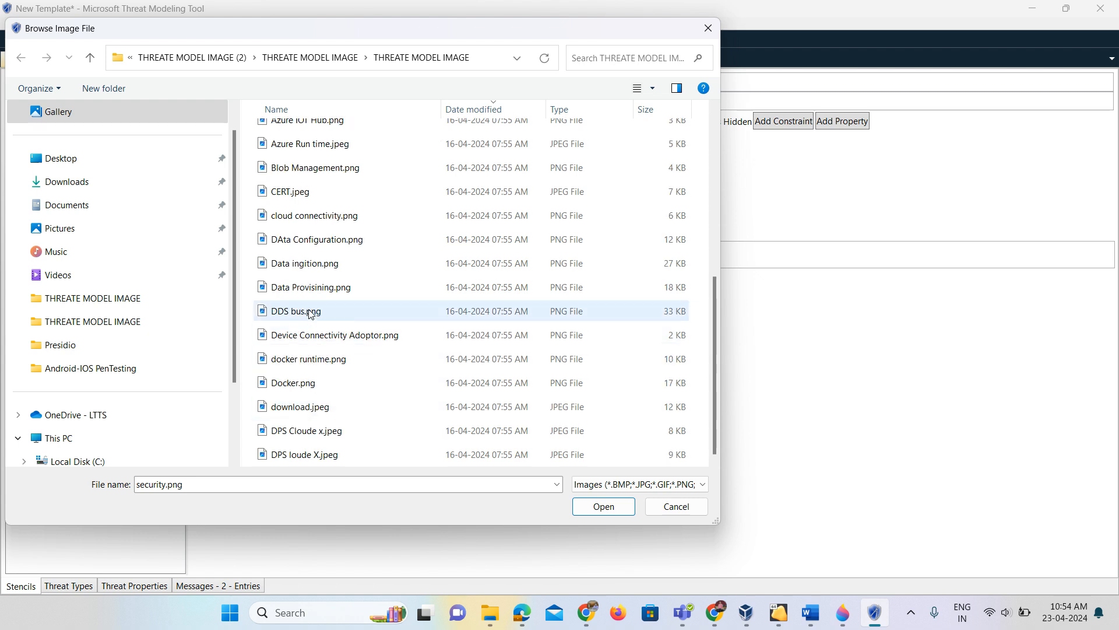
click(323, 144)
click(603, 507)
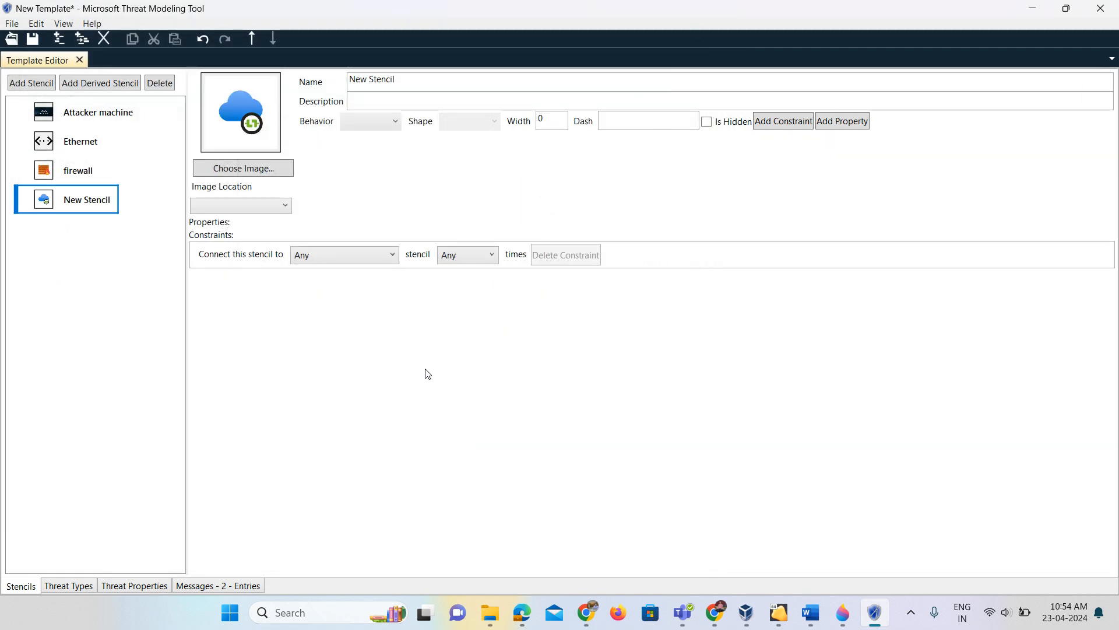
Rename the new fourth stencil as Azure Runtime.
click(410, 85)
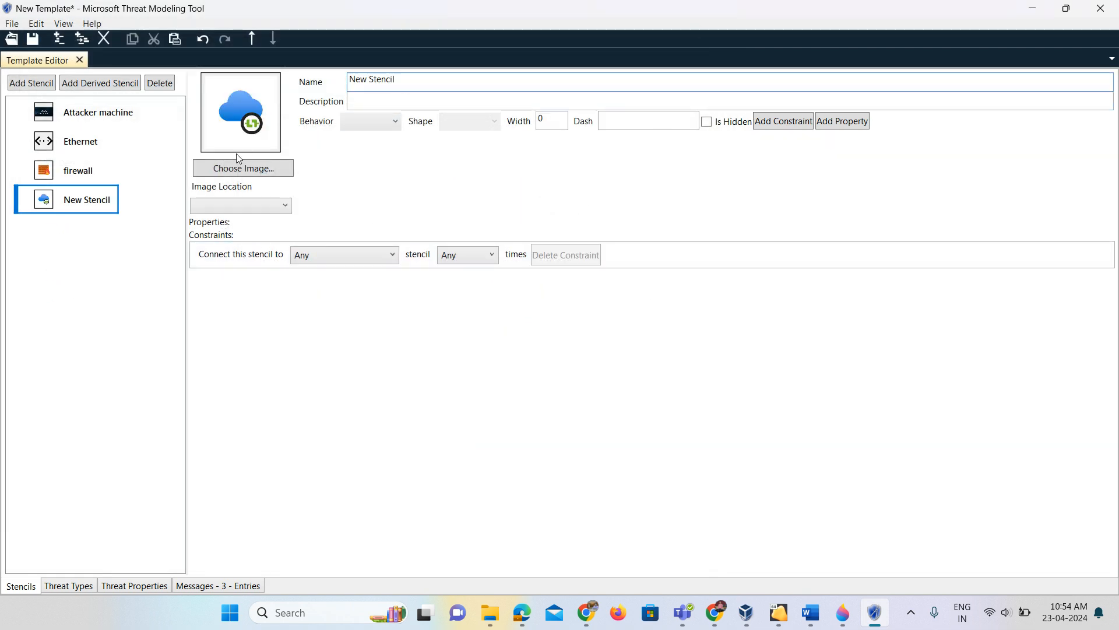
key(BackSpace)
key(BackSpace)
key(BackSpace)
key(BackSpace)
key(BackSpace)
key(BackSpace)
key(BackSpace)
key(BackSpace)
key(BackSpace)
key(BackSpace)
key(BackSpace)
text(A)
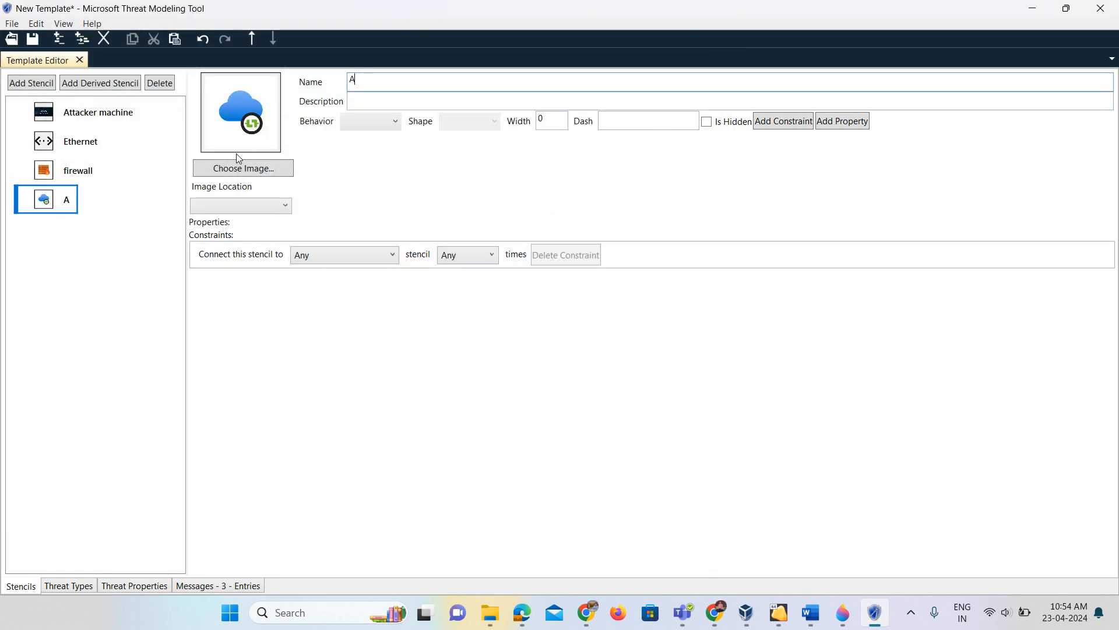
text(zure Runtime)
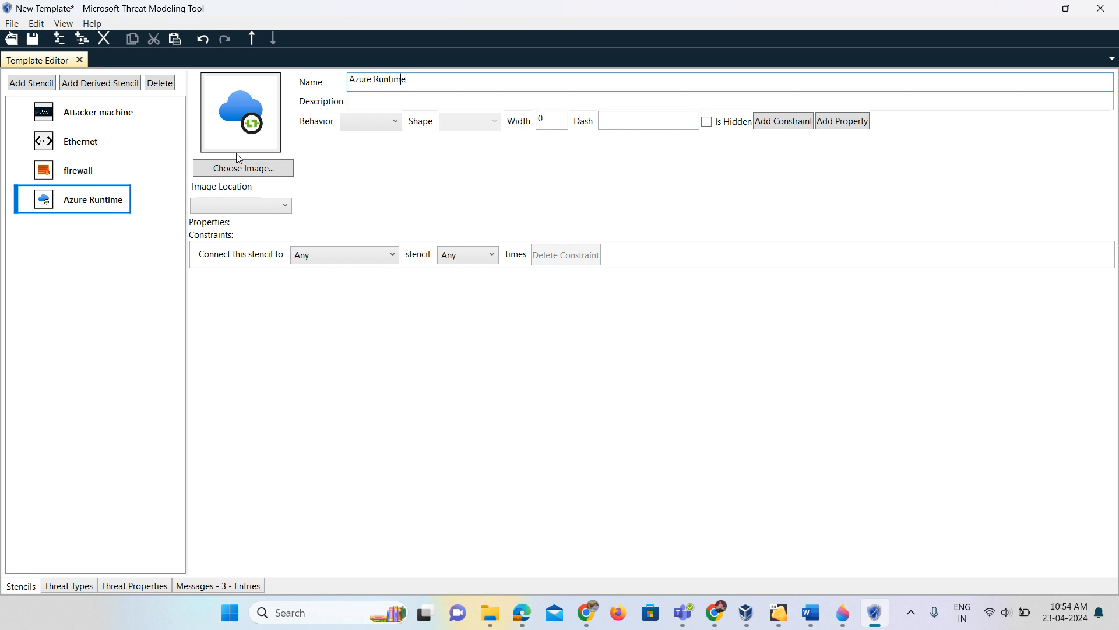
Set the Azure Runtime stencil's behavior to Target, shape to Rectangle, image location to Centered on stencil, and constraint to connect to Azure Runtime.
click(373, 100)
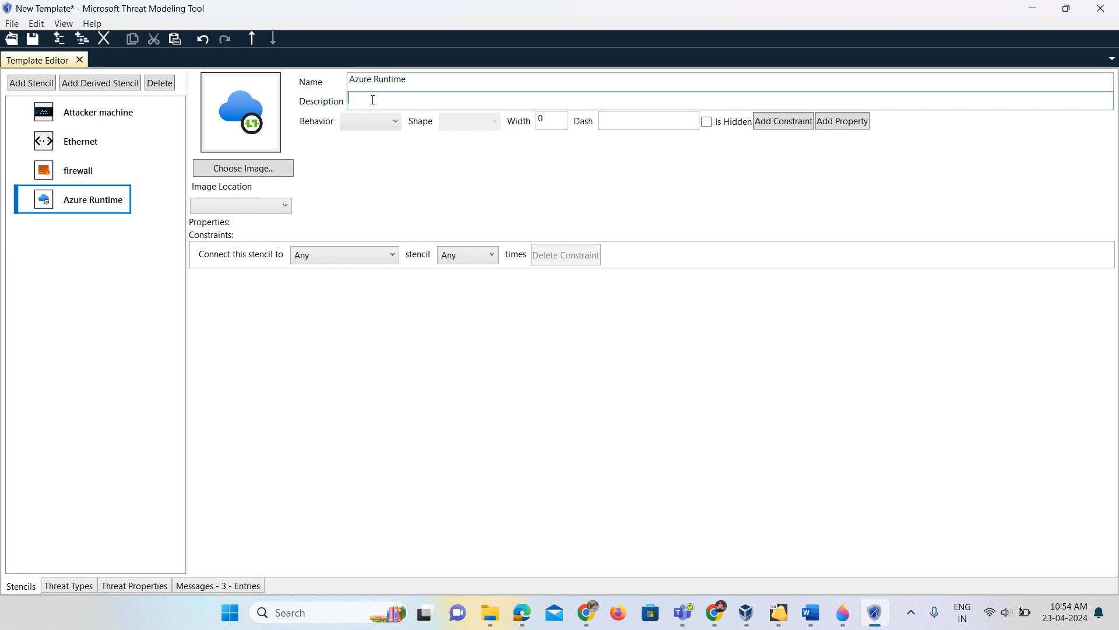
click(382, 127)
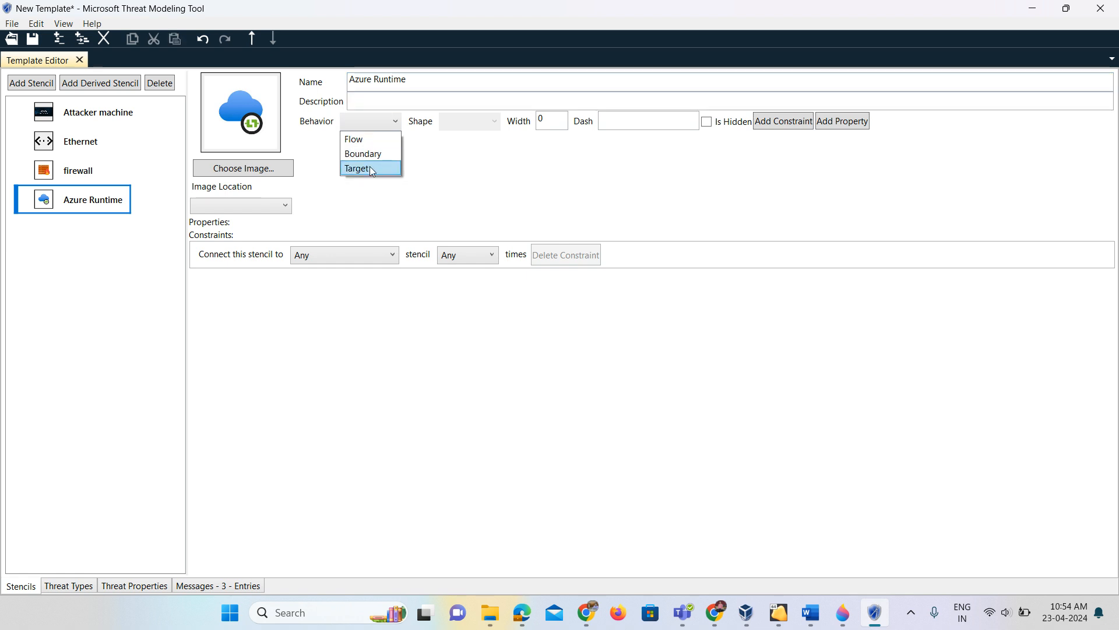
click(379, 168)
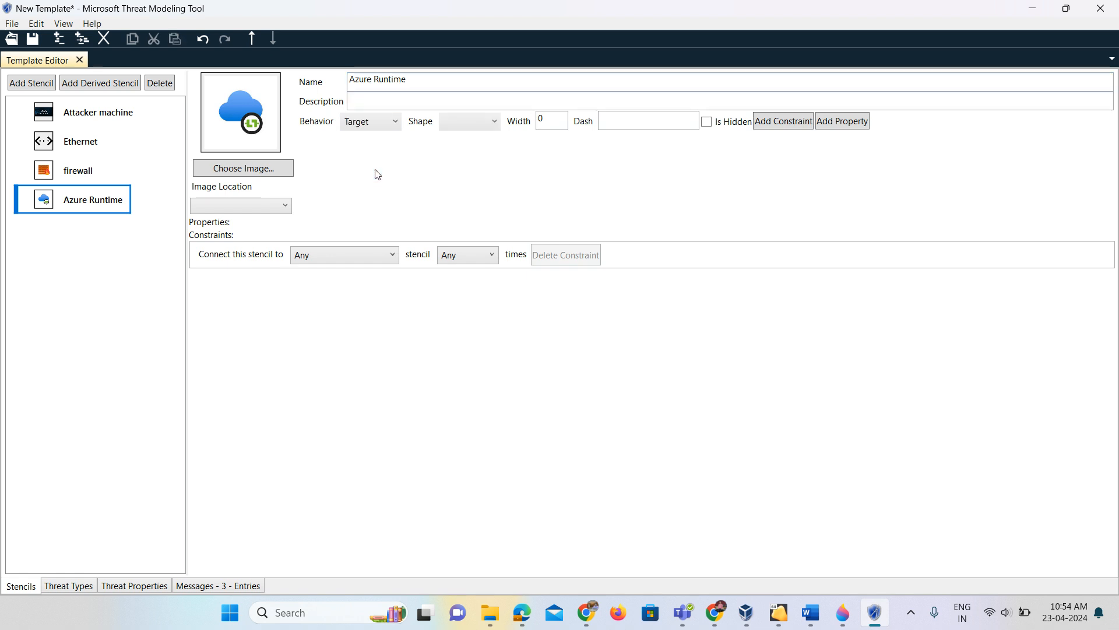
click(457, 121)
click(460, 153)
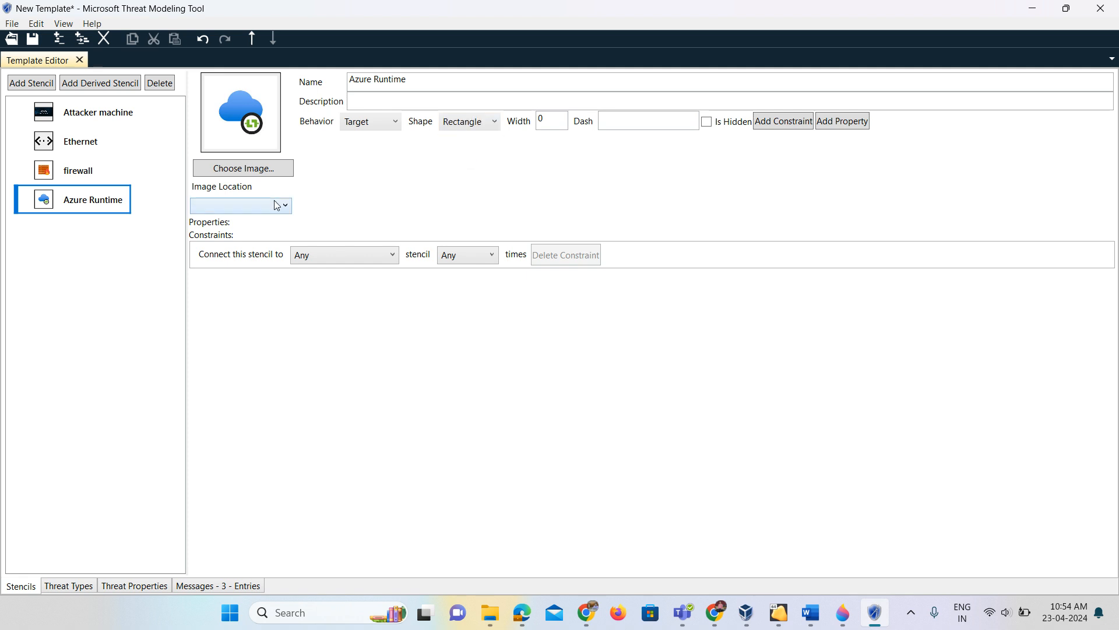
click(277, 207)
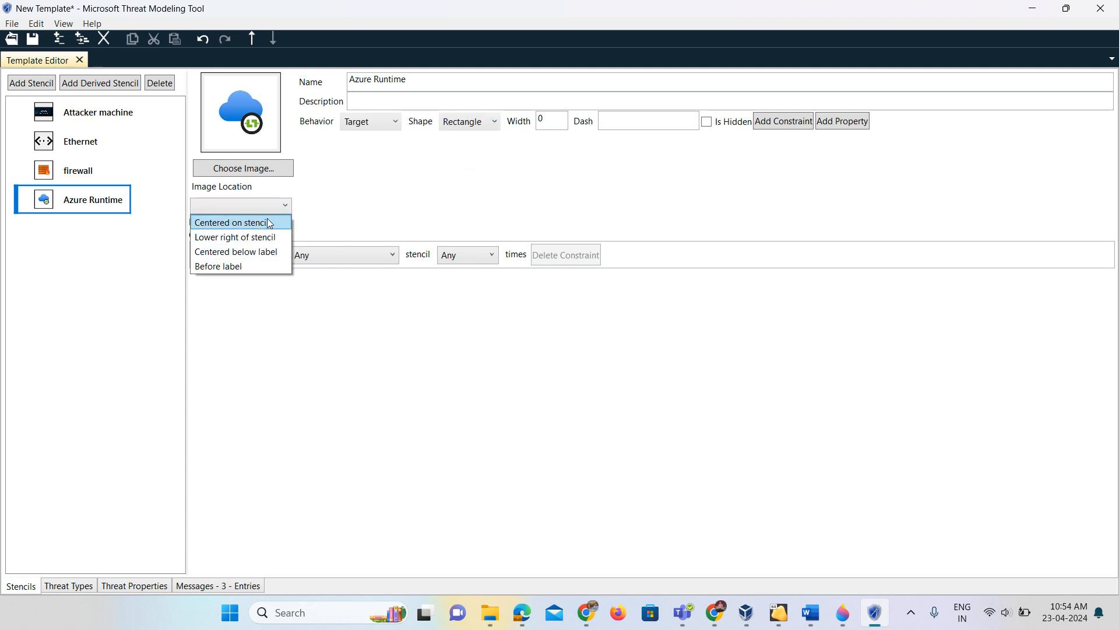
click(274, 224)
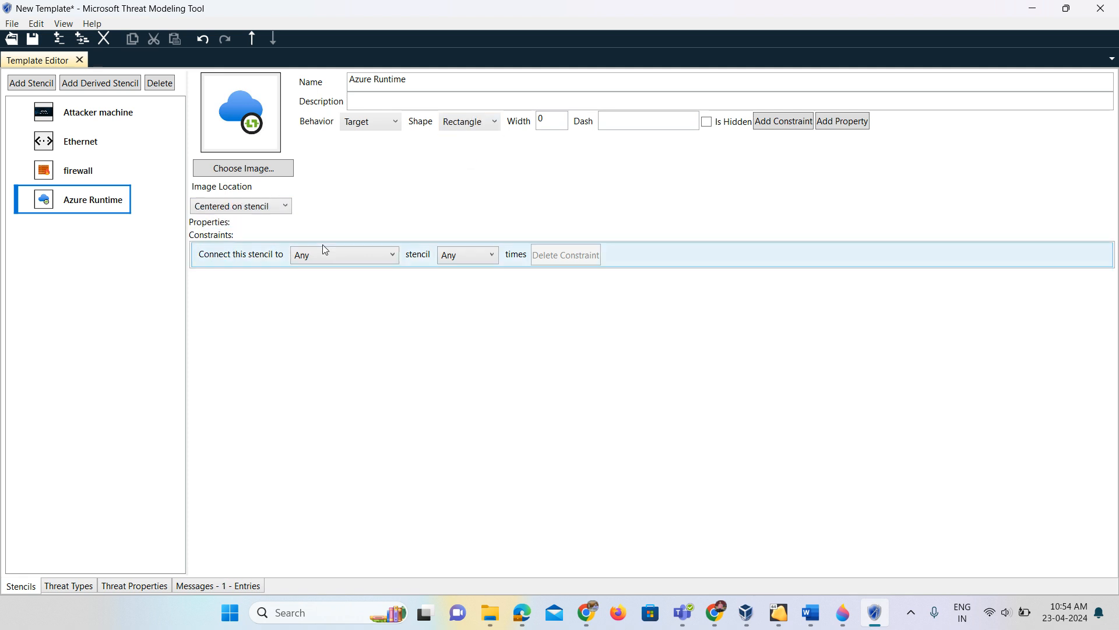
click(326, 255)
click(341, 330)
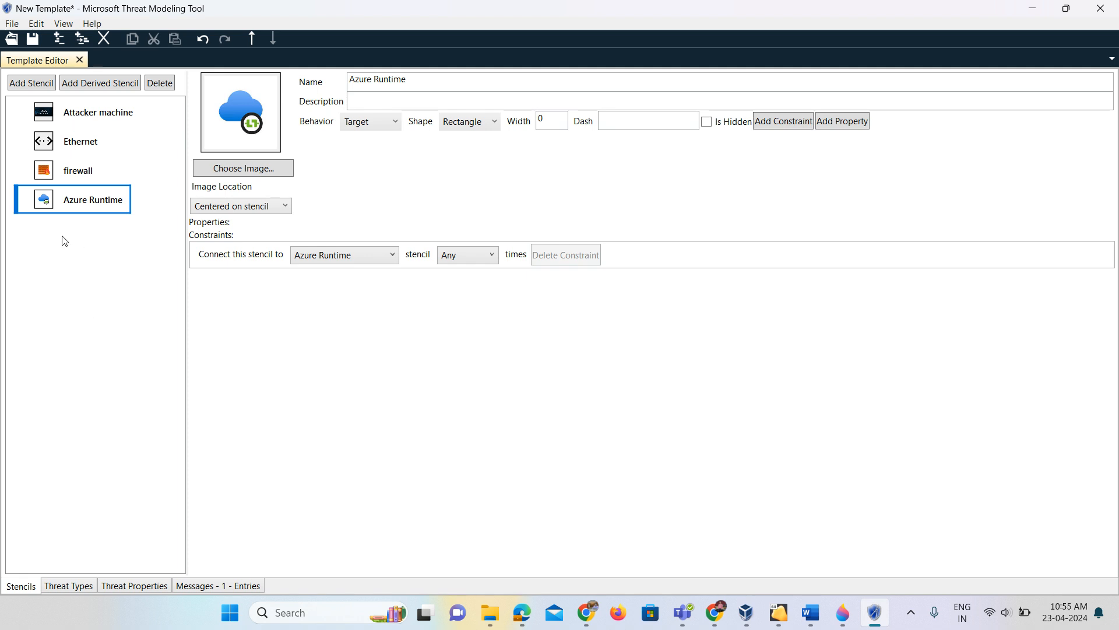
Save the template under the file name newstensil and close it.
key(ctrl+s)
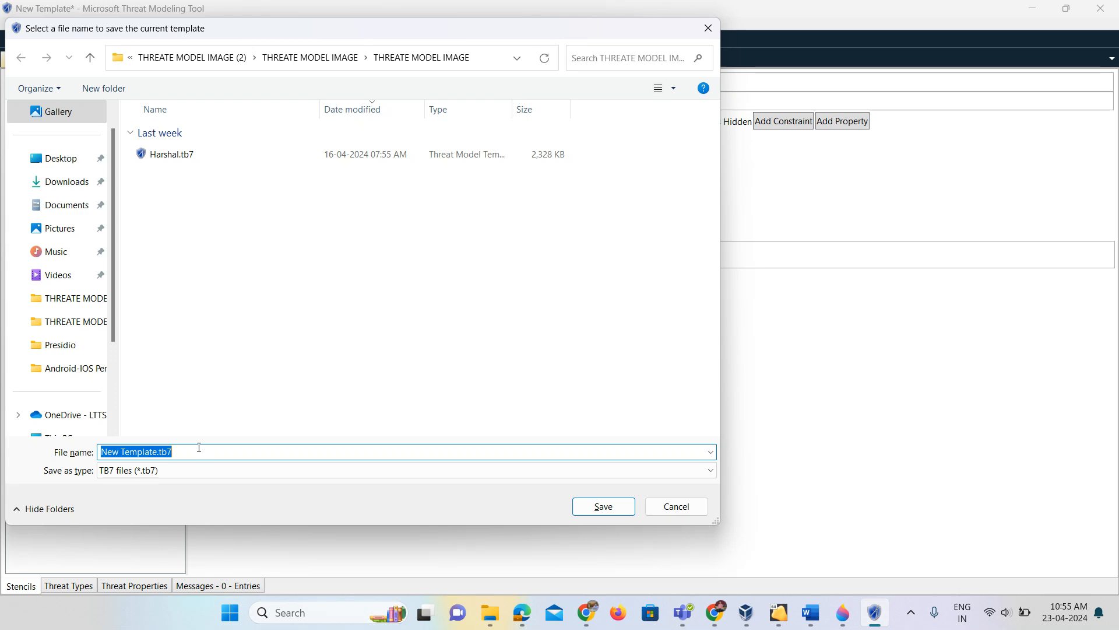
key(BackSpace)
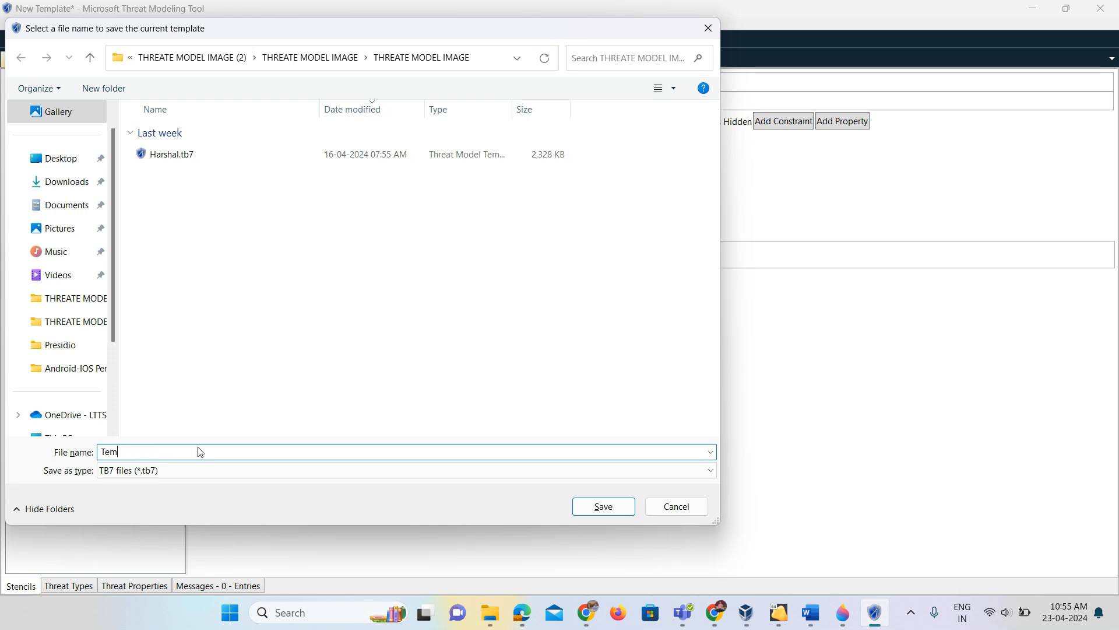
text(newstensil)
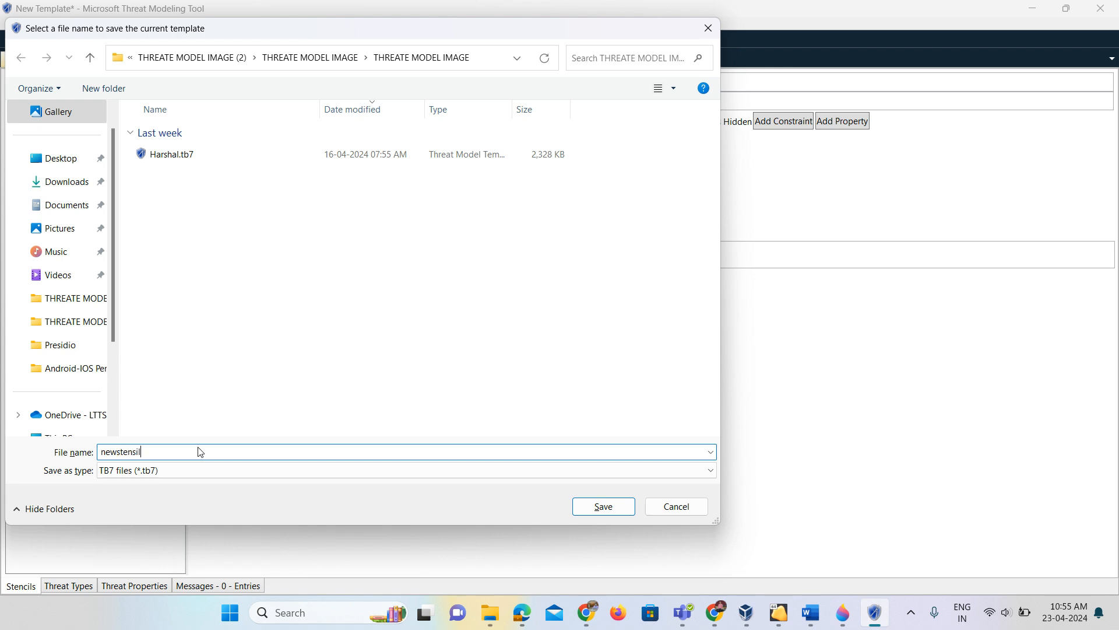
key(Return)
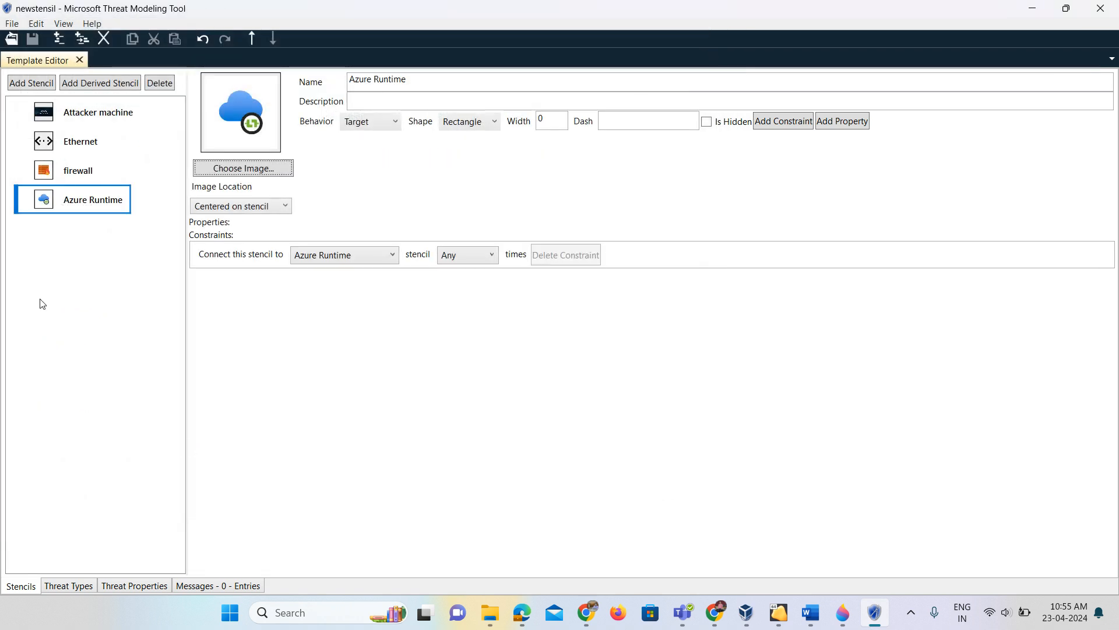
click(12, 24)
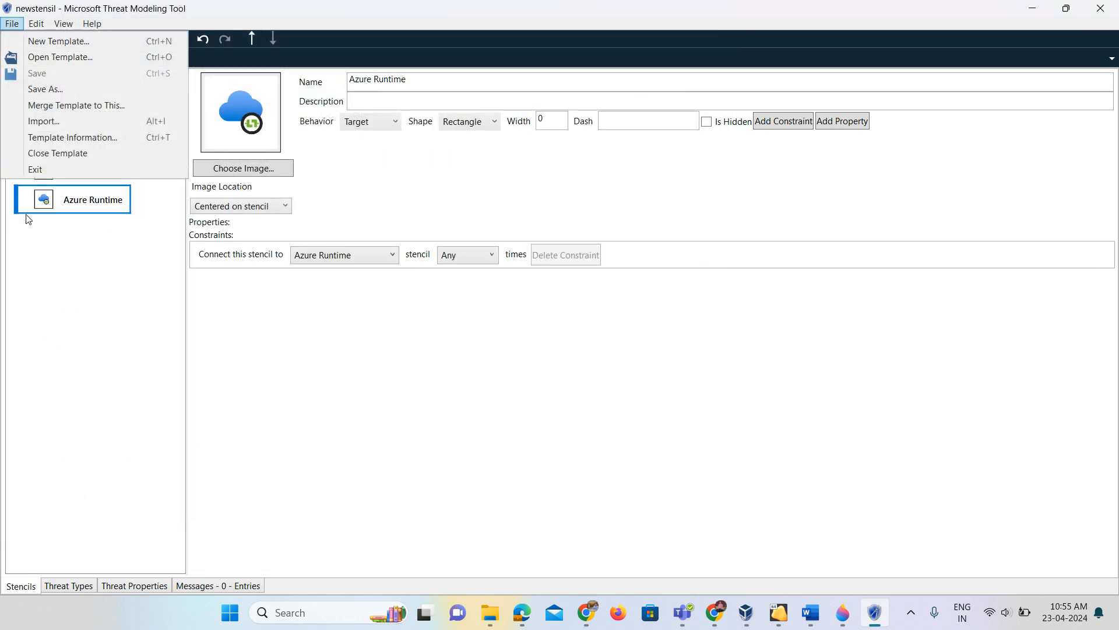
click(65, 154)
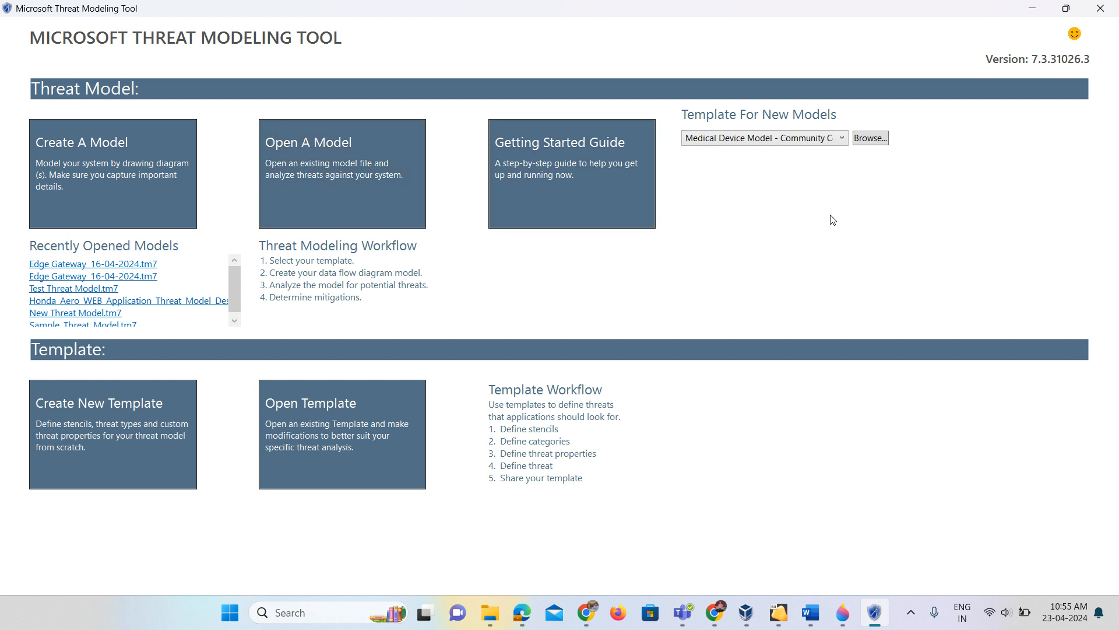
Load newstensil.tb7 as the template for new models and create a model from it.
click(862, 140)
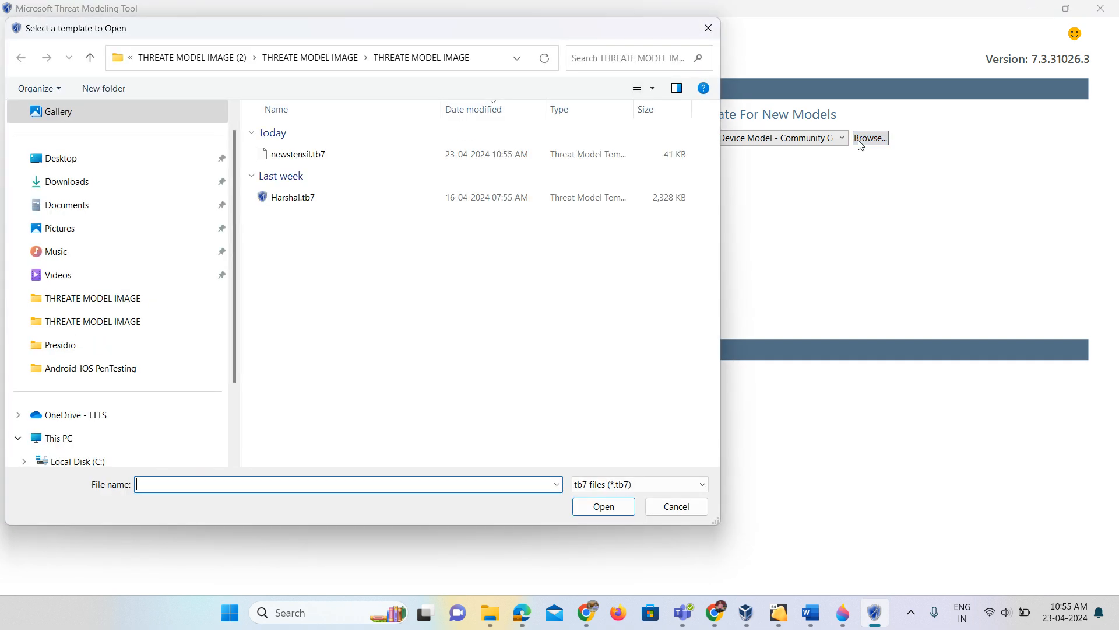
click(327, 155)
click(601, 507)
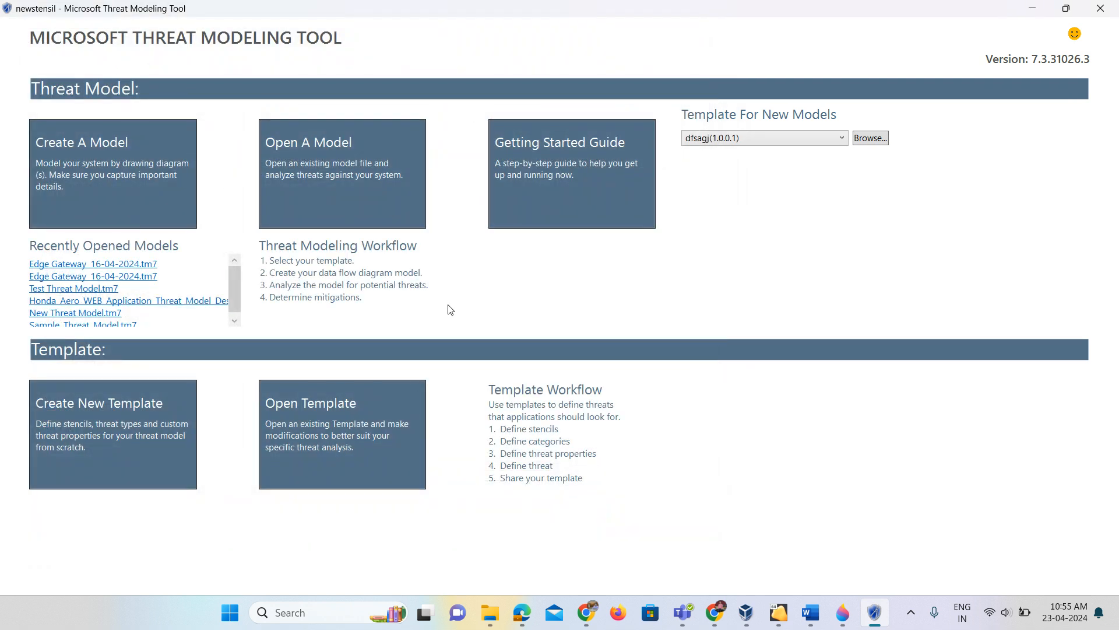
click(161, 177)
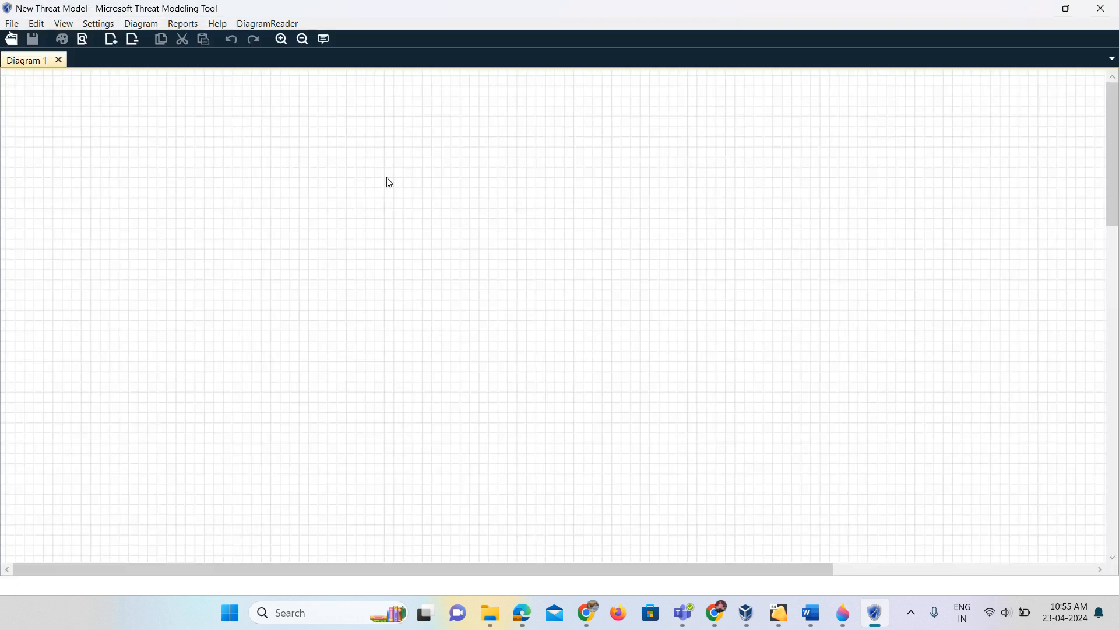
Display the stencils list beside the blank diagram and look through the custom stencils.
click(64, 24)
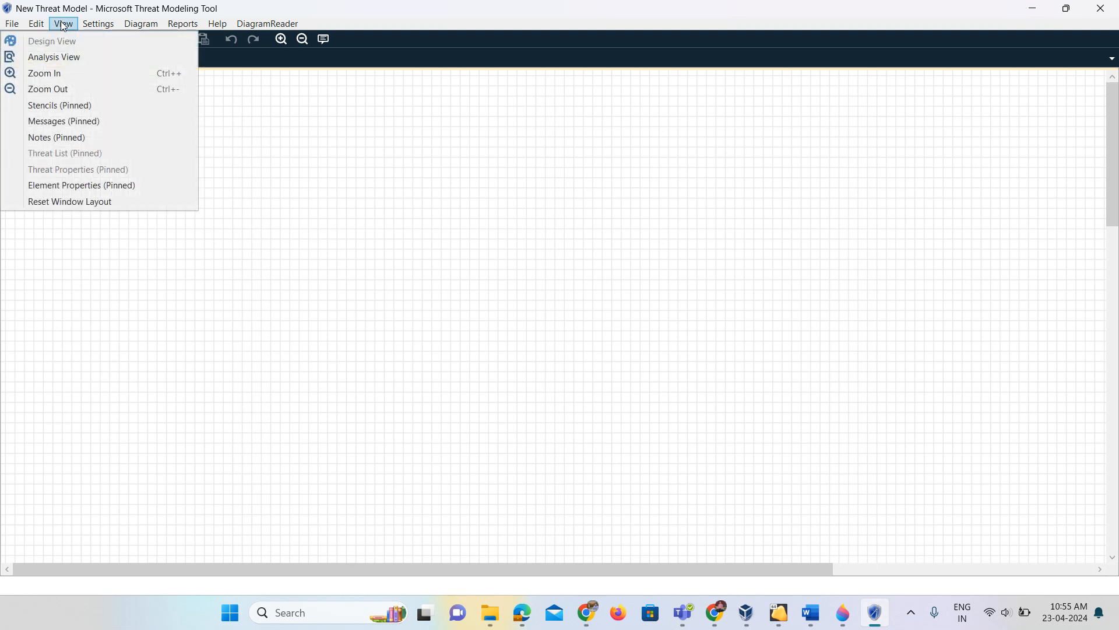
click(64, 108)
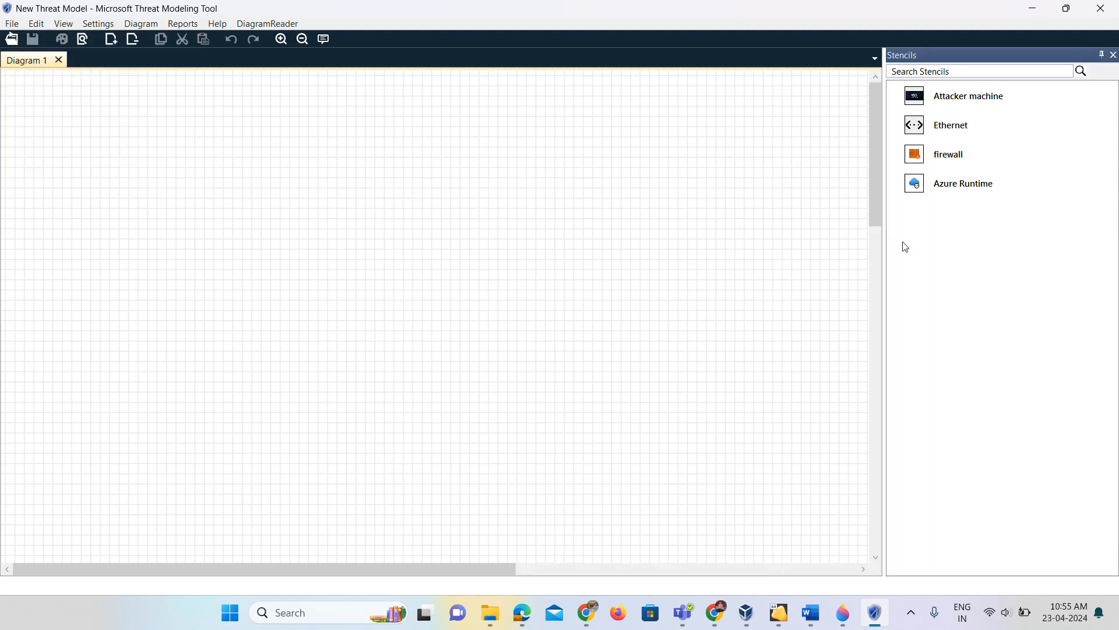
click(969, 104)
click(952, 131)
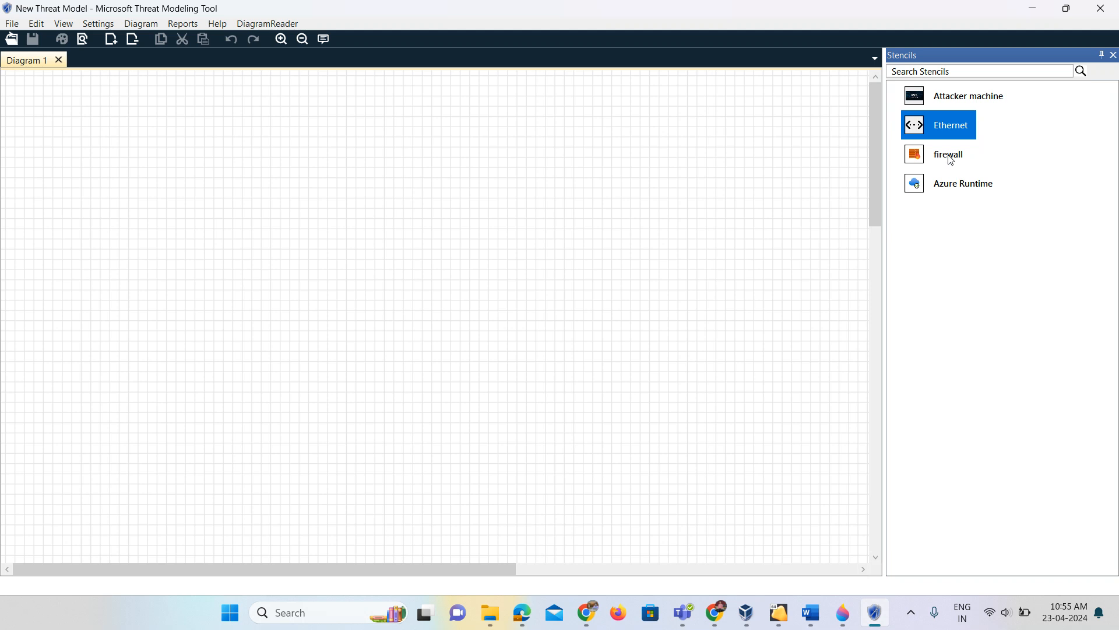
click(951, 157)
click(959, 185)
Place the Attacker machine, Ethernet, Azure Runtime and firewall stencils on the diagram, with the firewall above Azure Runtime.
click(943, 98)
drag(942, 101, 313, 175)
drag(936, 128, 555, 276)
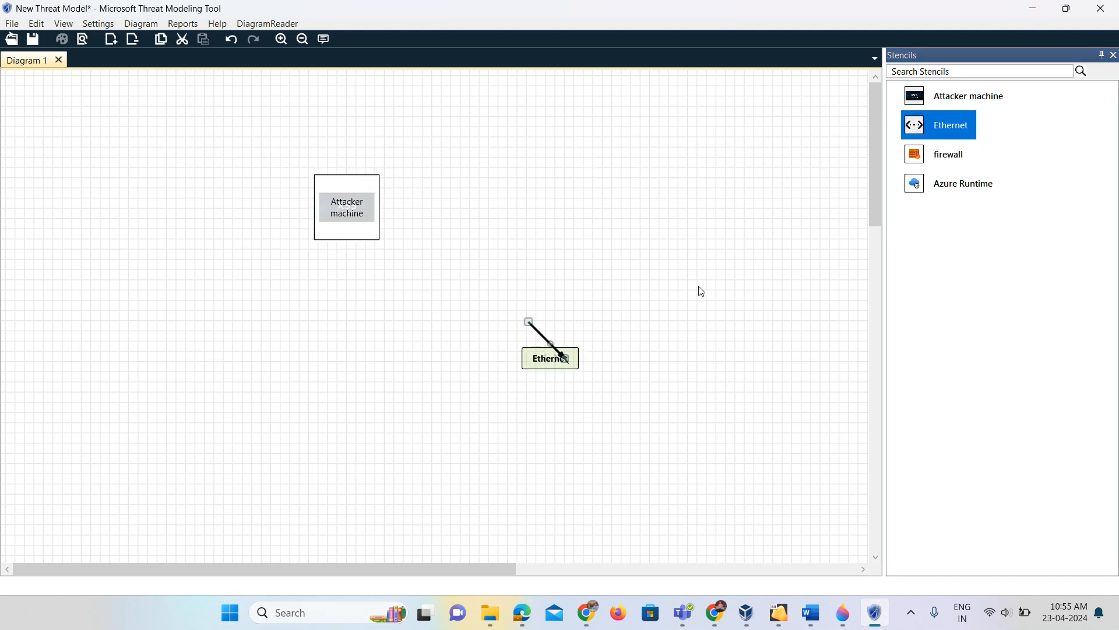
drag(923, 183, 481, 278)
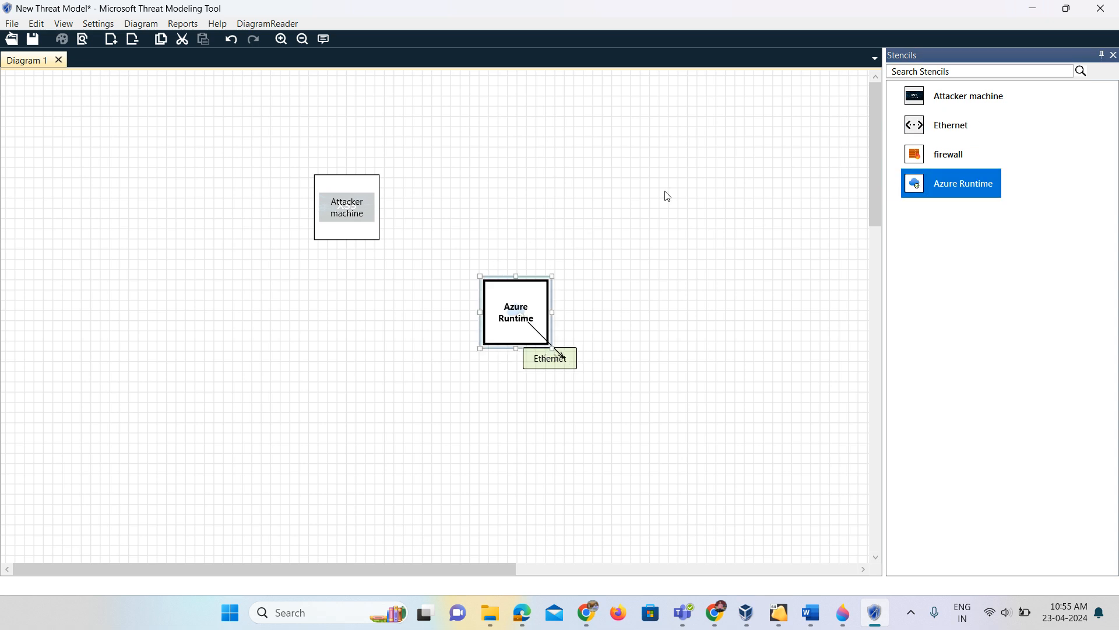
drag(926, 152, 458, 181)
Connect the Attacker machine to the firewall with the Ethernet flow, and add a second Ethernet flow from the firewall to Azure Runtime.
drag(353, 218, 294, 219)
drag(555, 352, 322, 210)
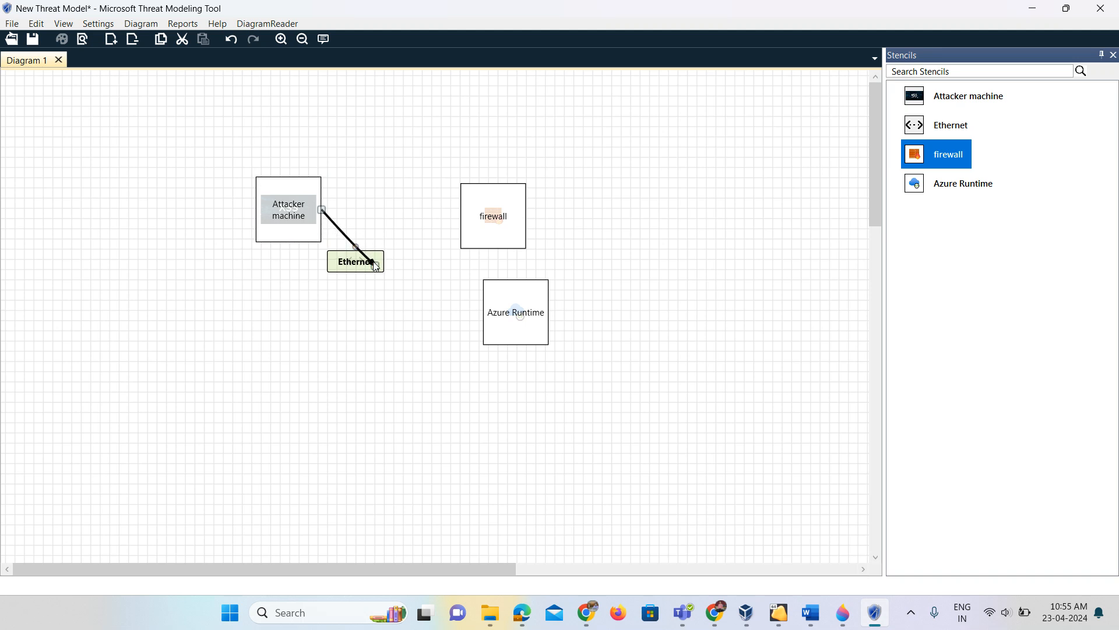
drag(376, 266, 461, 216)
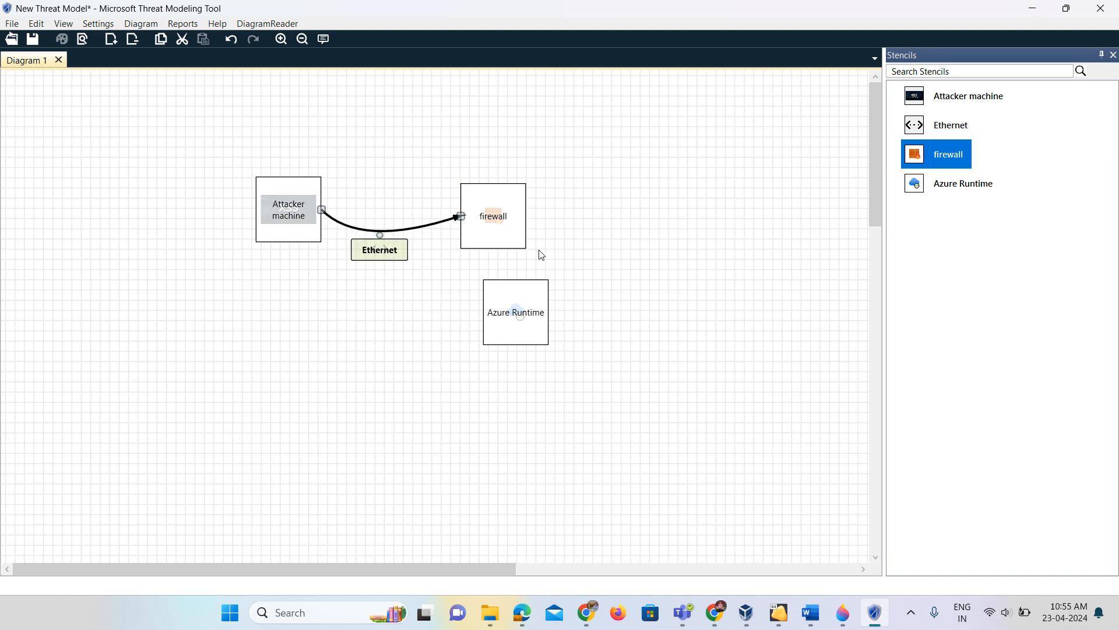
drag(935, 125, 526, 217)
drag(649, 240, 550, 313)
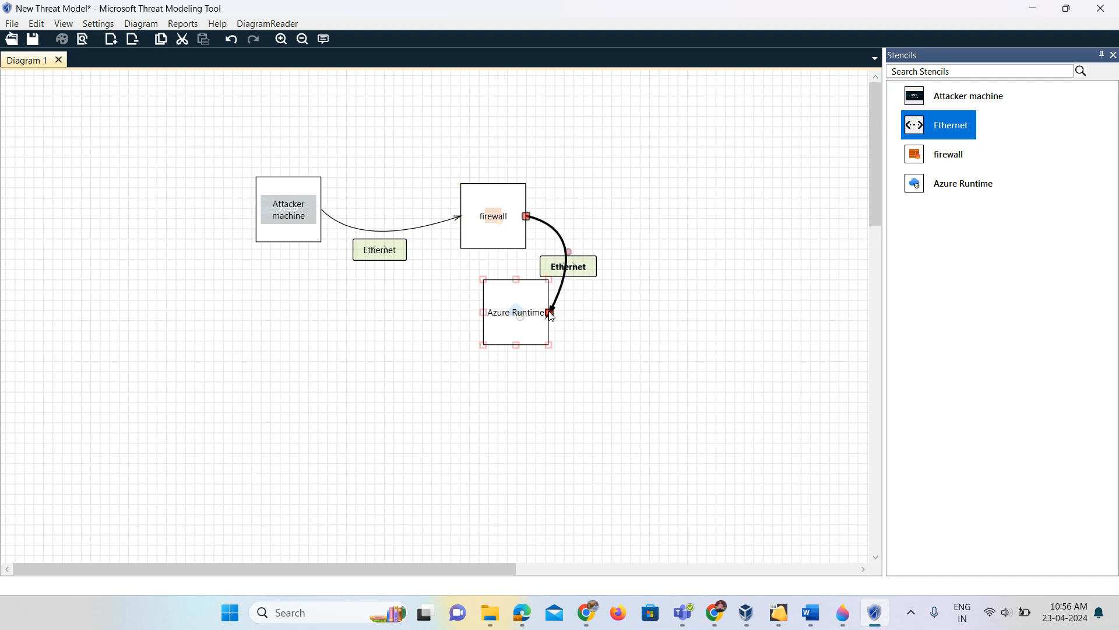
Switch the model to Analysis View and examine the threat list, threat properties and notes.
click(82, 39)
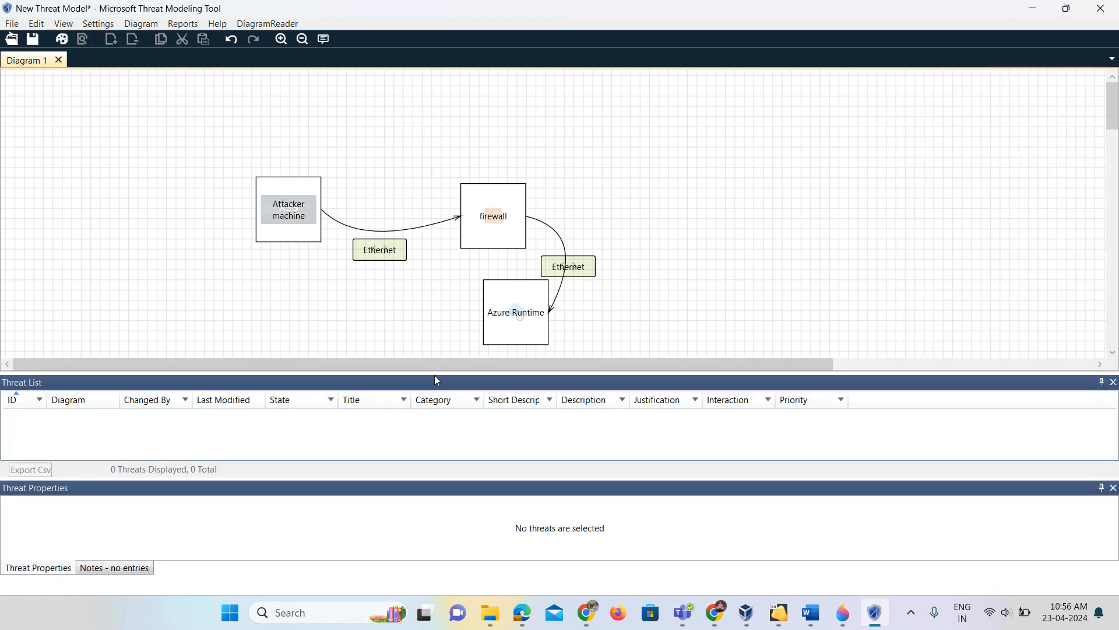
drag(435, 377, 435, 242)
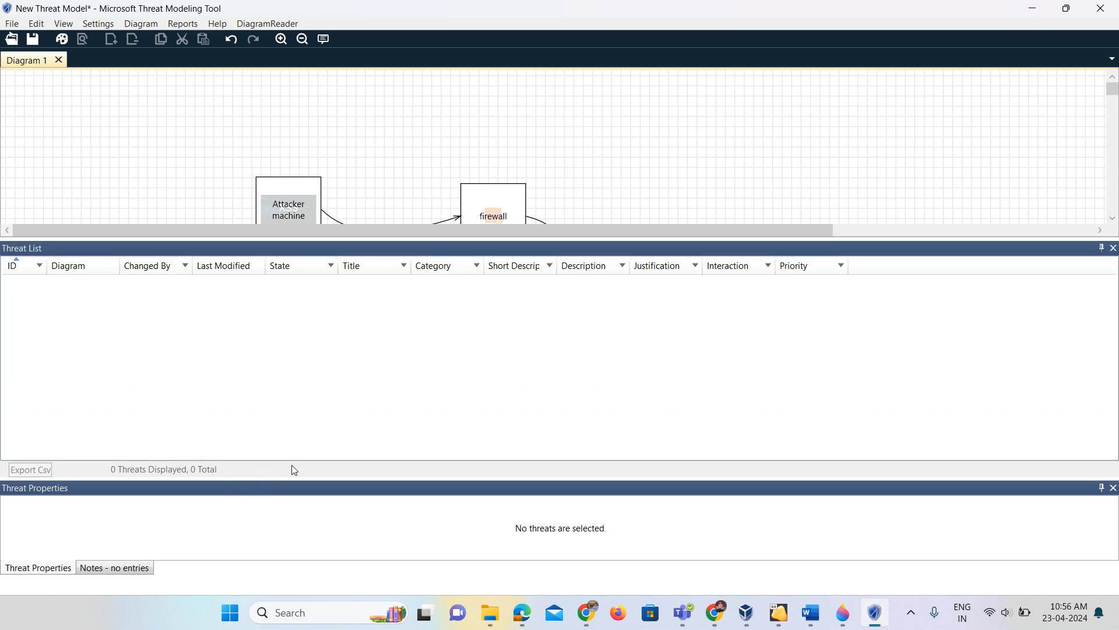
drag(366, 478, 370, 418)
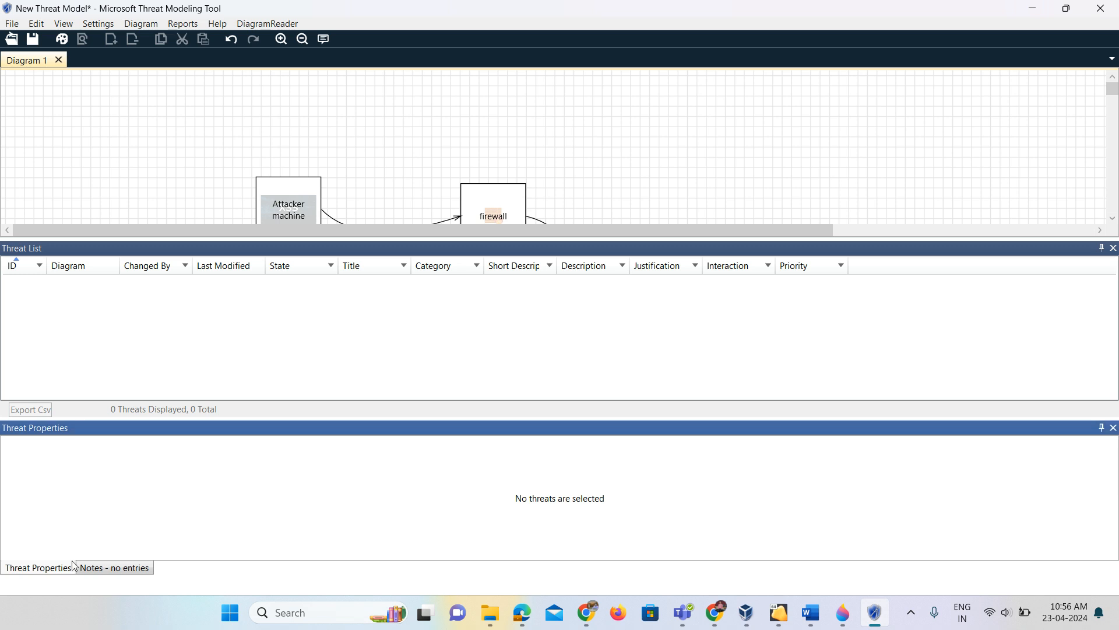
click(113, 569)
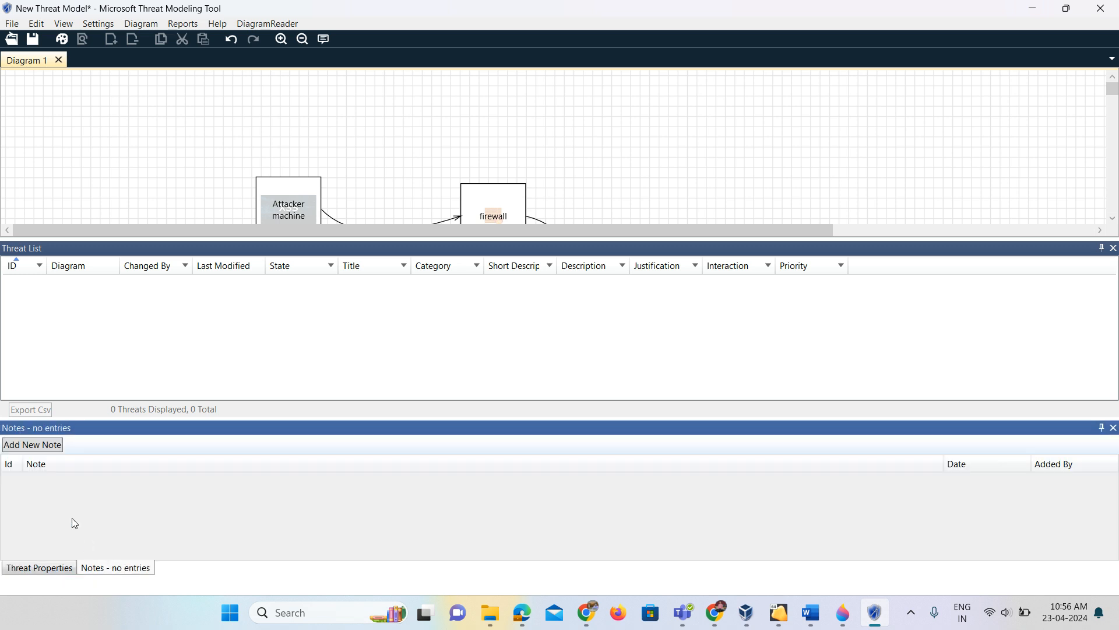
click(39, 566)
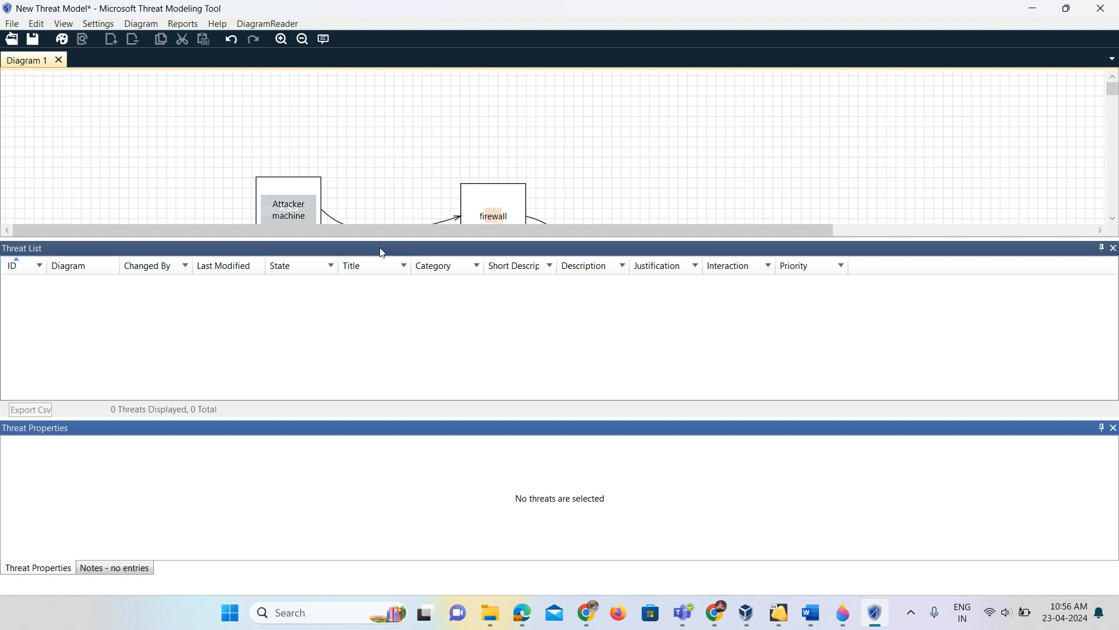
drag(390, 241, 392, 357)
drag(391, 417, 415, 538)
Check the available actions for the Attacker machine and select the Ethernet flow between it and the firewall.
click(281, 212)
right_click(274, 213)
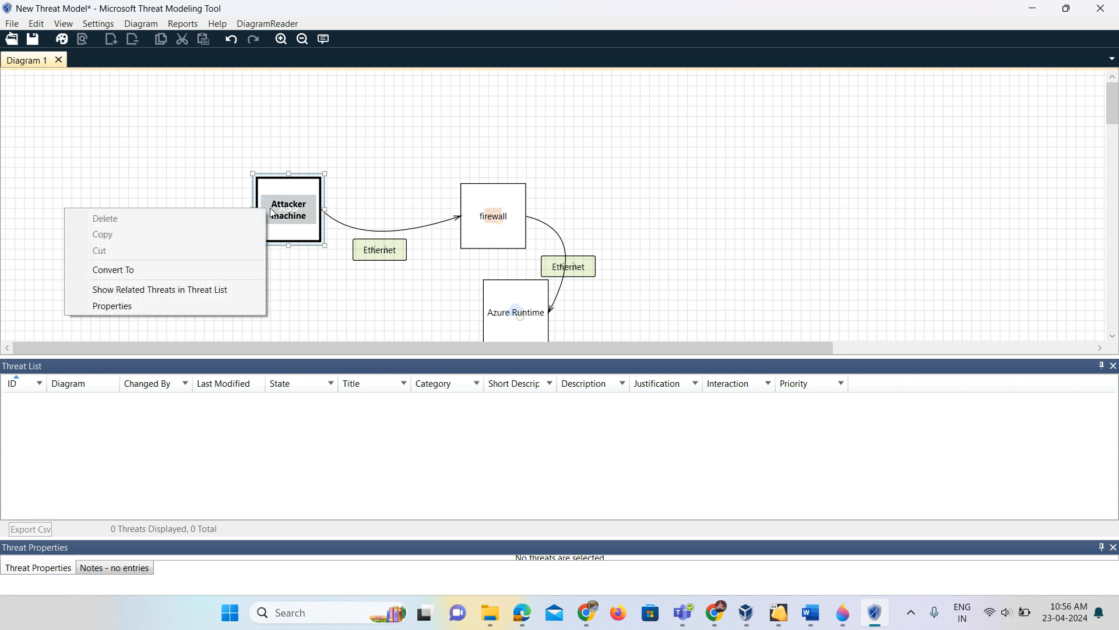
click(272, 212)
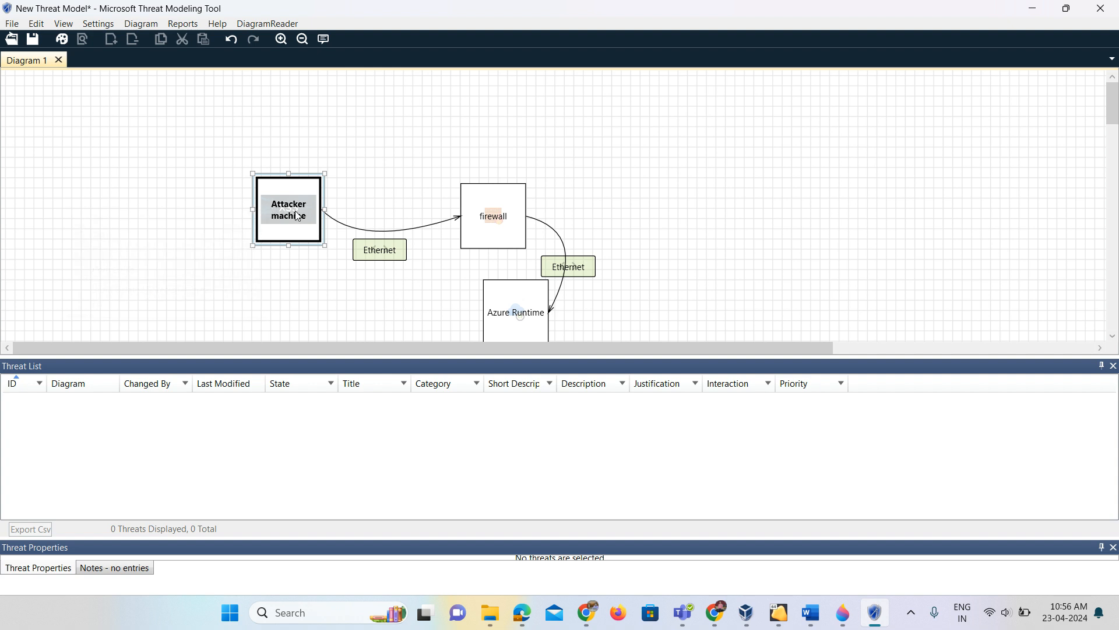
click(384, 236)
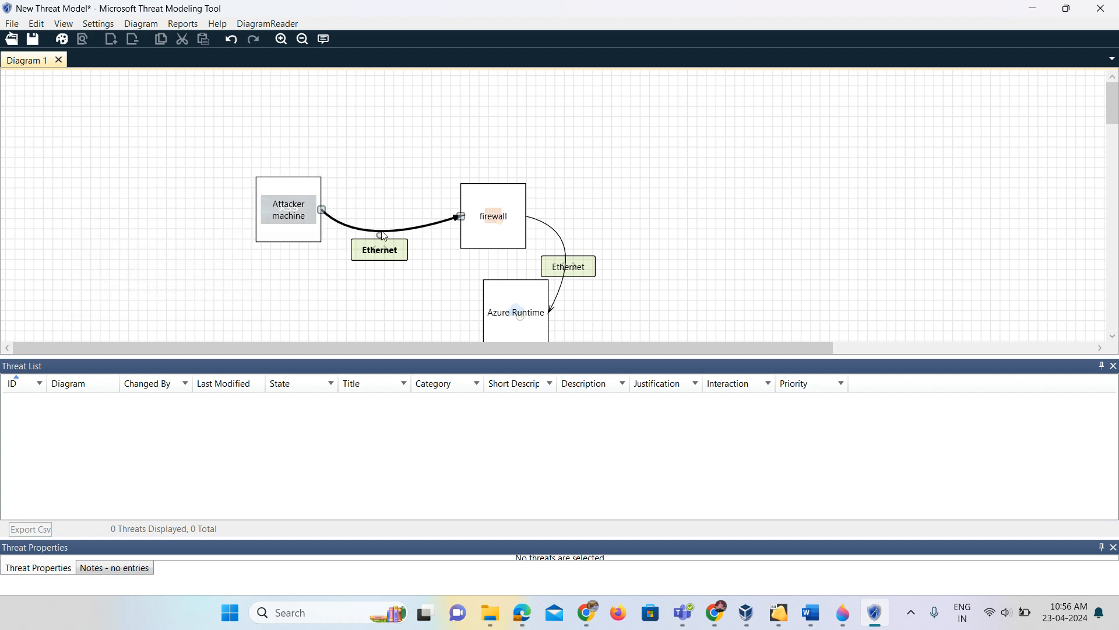
Check the available actions for the Ethernet flow between the Attacker machine and the firewall, and shift the Attacker machine slightly down.
right_click(389, 235)
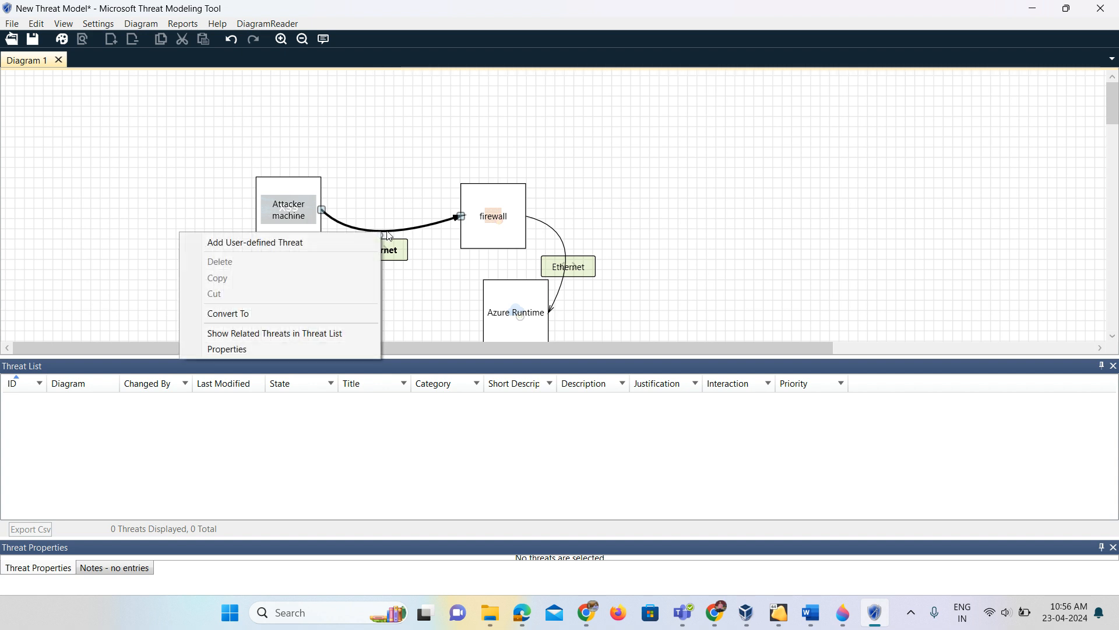
click(390, 186)
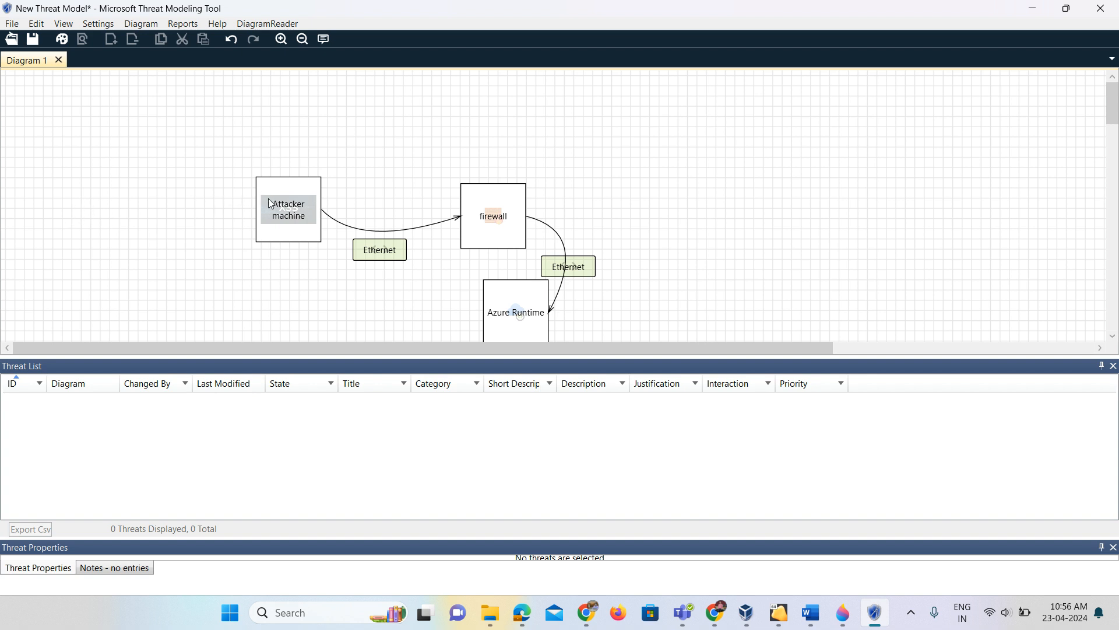
mouse_move(270, 203)
mouse_down()
mouse_move(251, 186)
mouse_move(280, 216)
mouse_up()
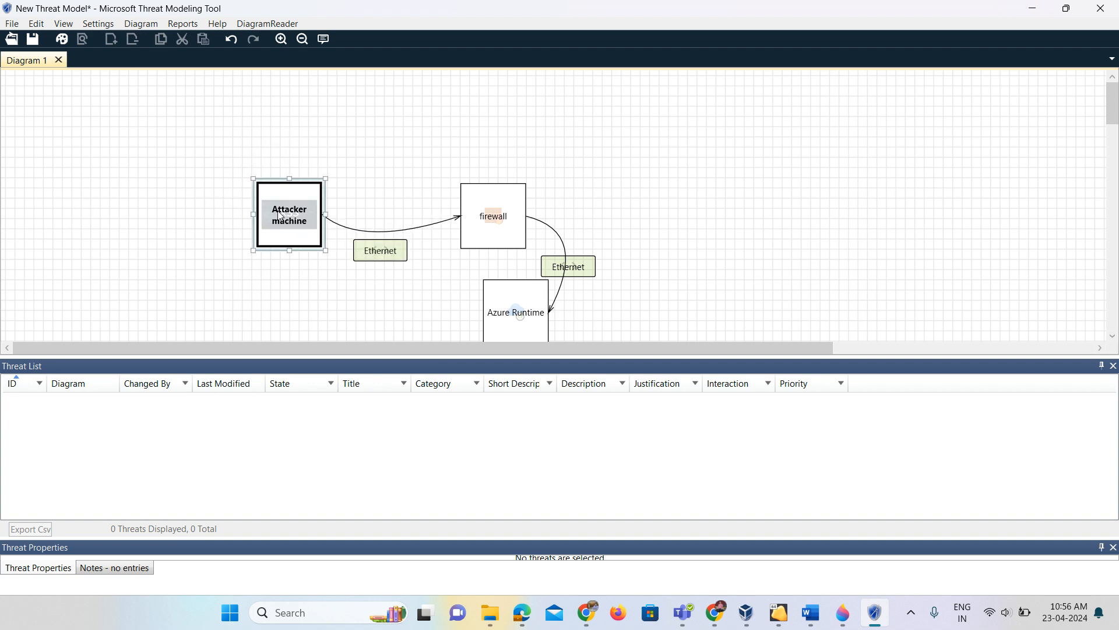
click(376, 231)
click(380, 238)
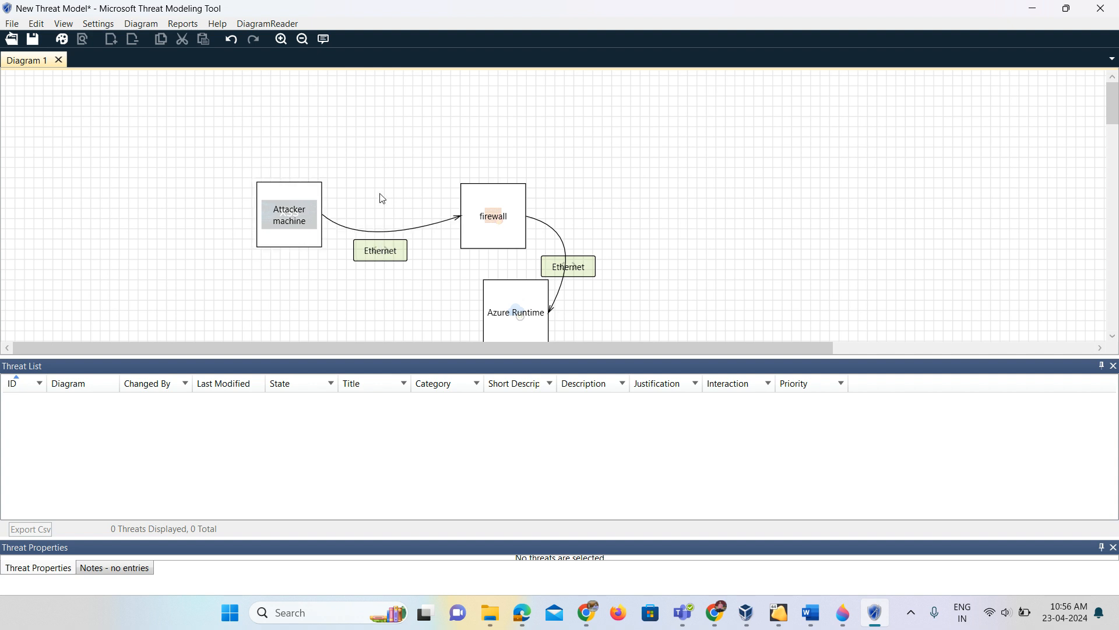
Close the threat model without saving its changes.
click(12, 24)
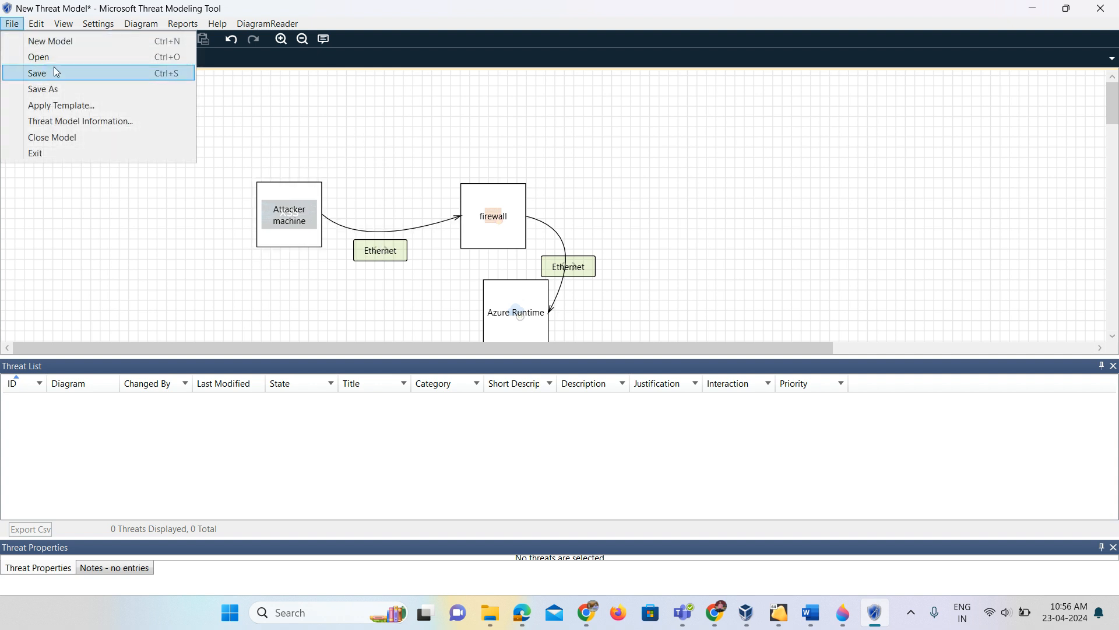
click(79, 137)
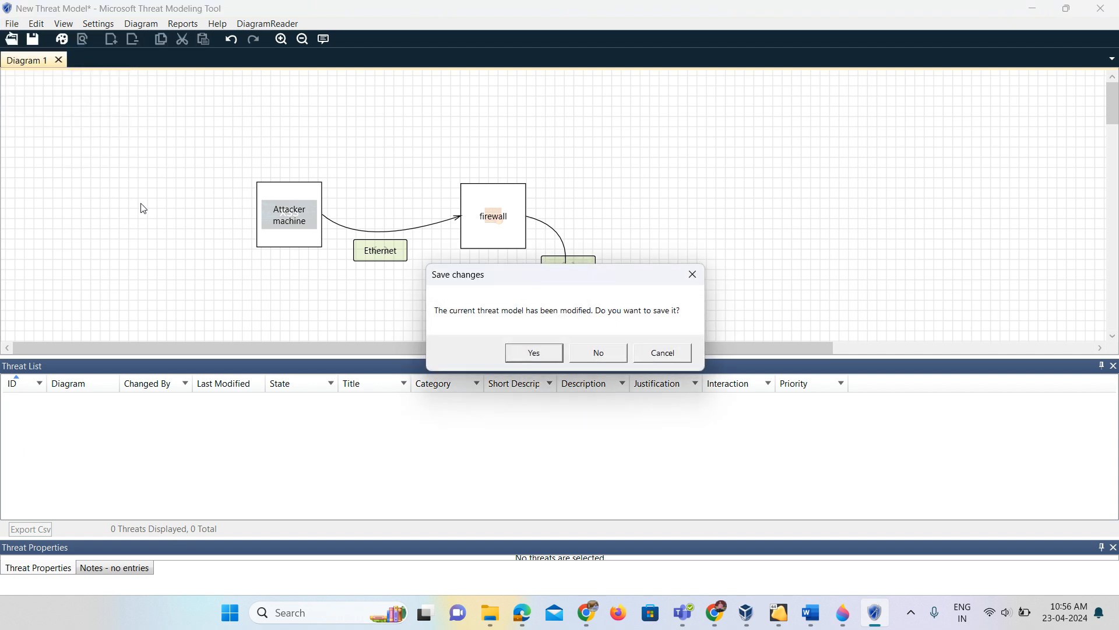
click(595, 353)
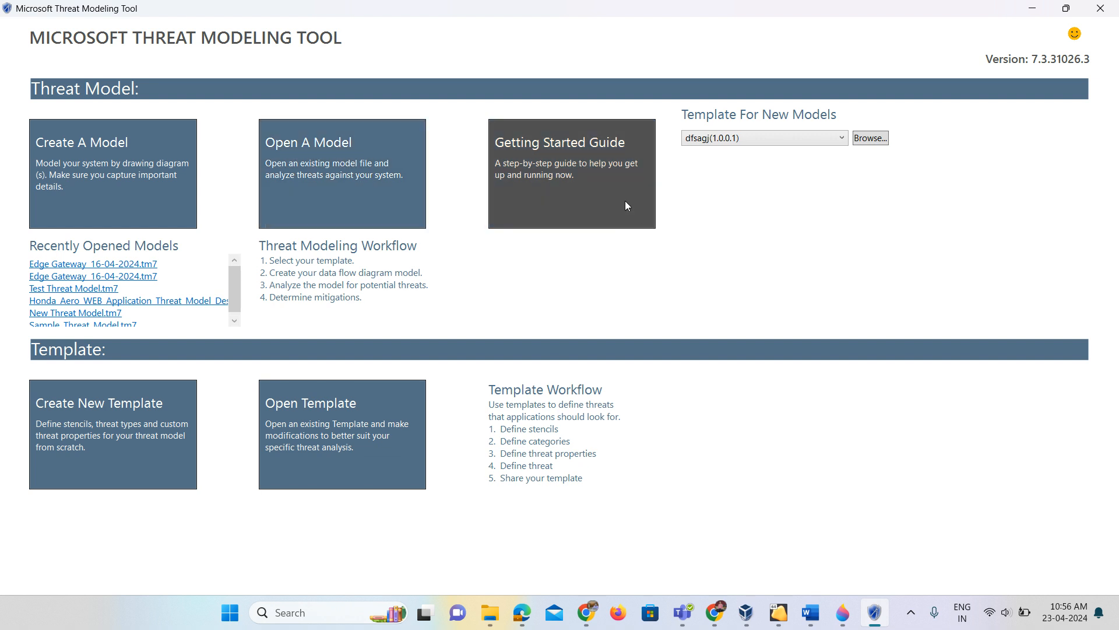
Check which templates are available for new models.
click(841, 138)
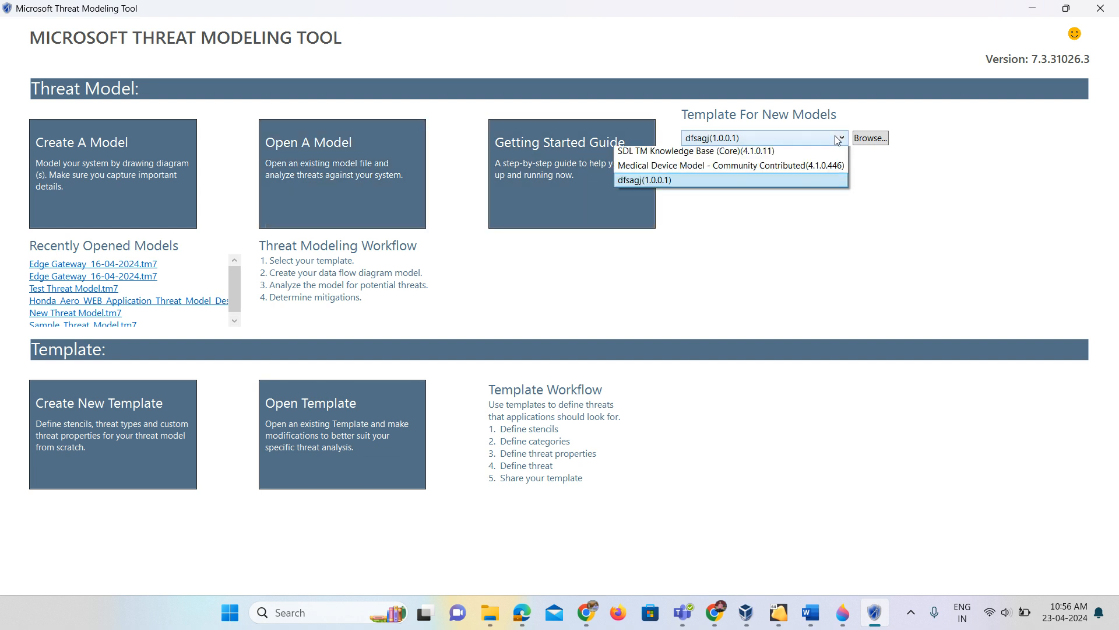
click(758, 264)
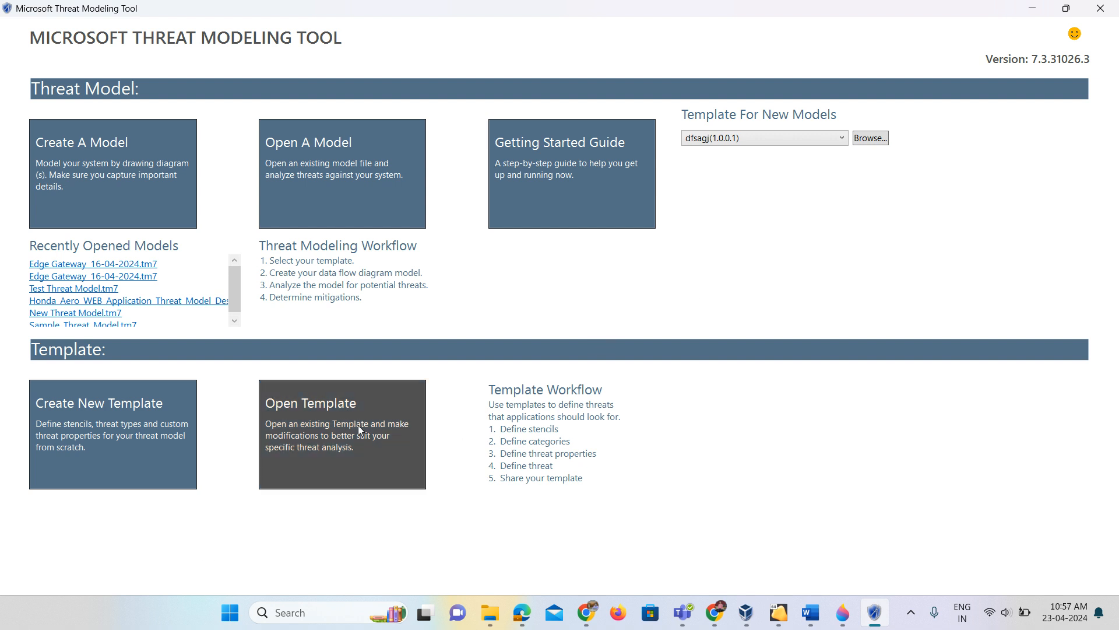
click(845, 141)
click(721, 260)
Start opening an existing template and look through the ProgramData folder on Local Disk (C:) for template files.
click(362, 436)
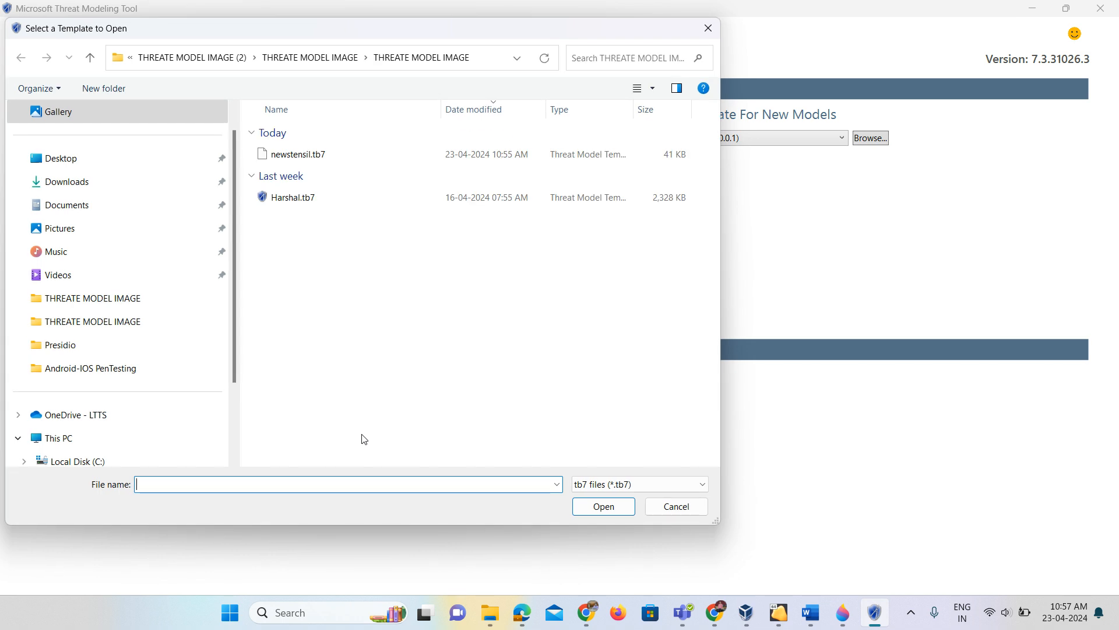
click(344, 205)
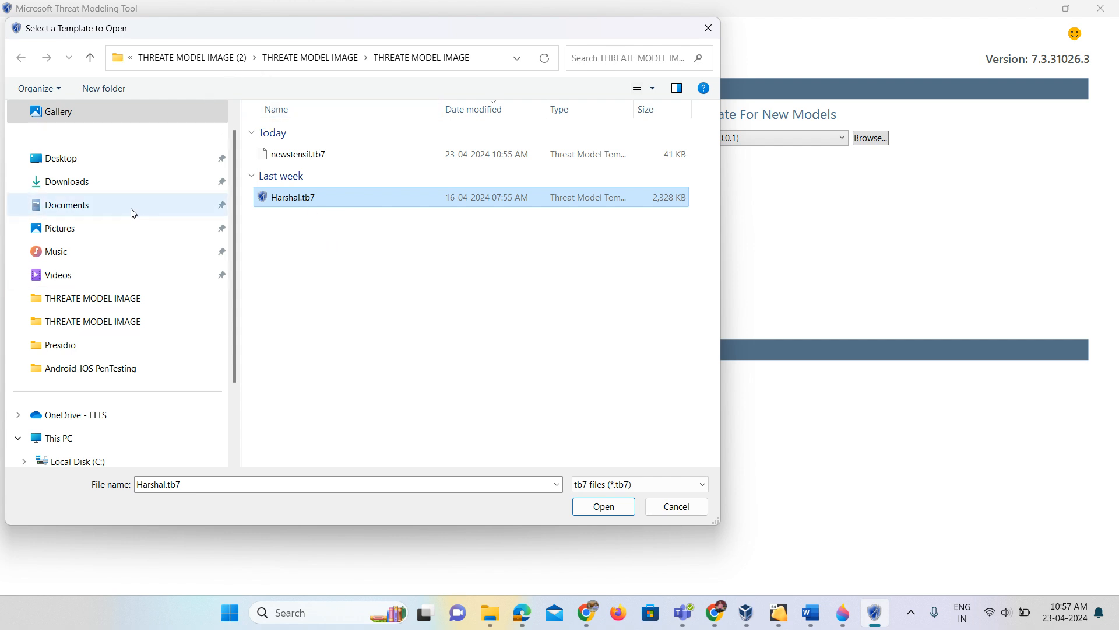
scroll(138, 207, up, 1)
scroll(128, 330, down, 4)
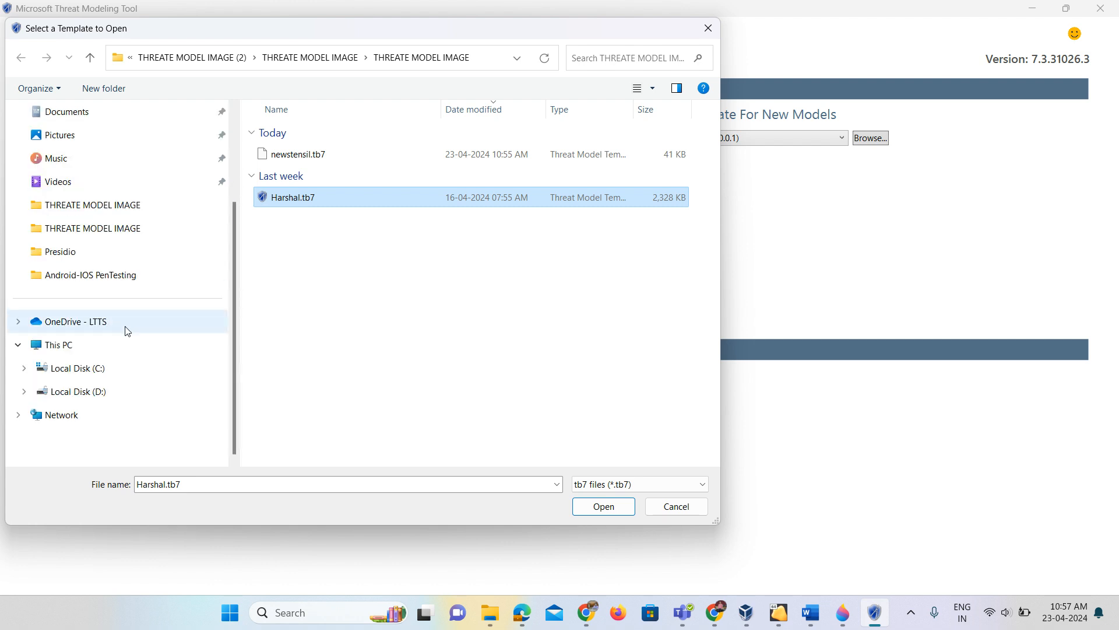
click(111, 369)
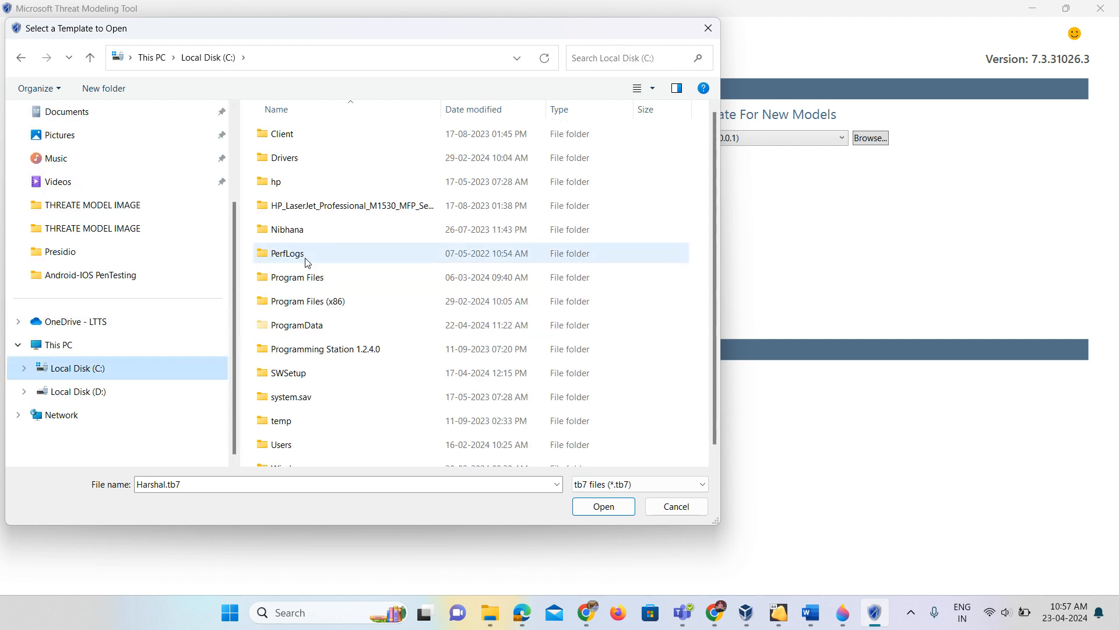
double_click(315, 324)
scroll(342, 311, down, 4)
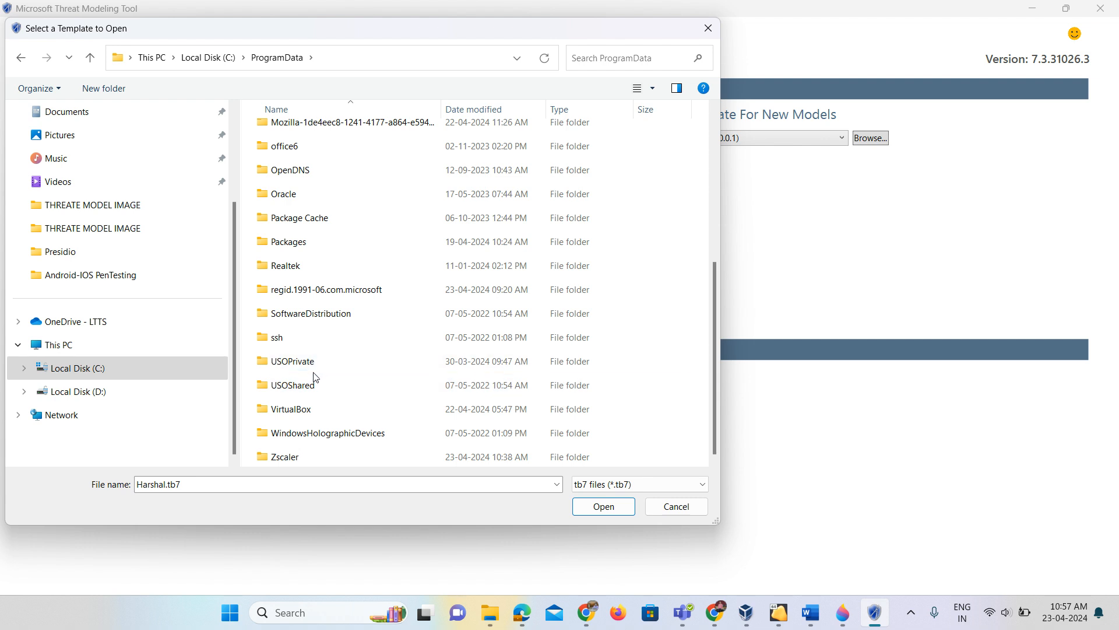
scroll(314, 376, up, 4)
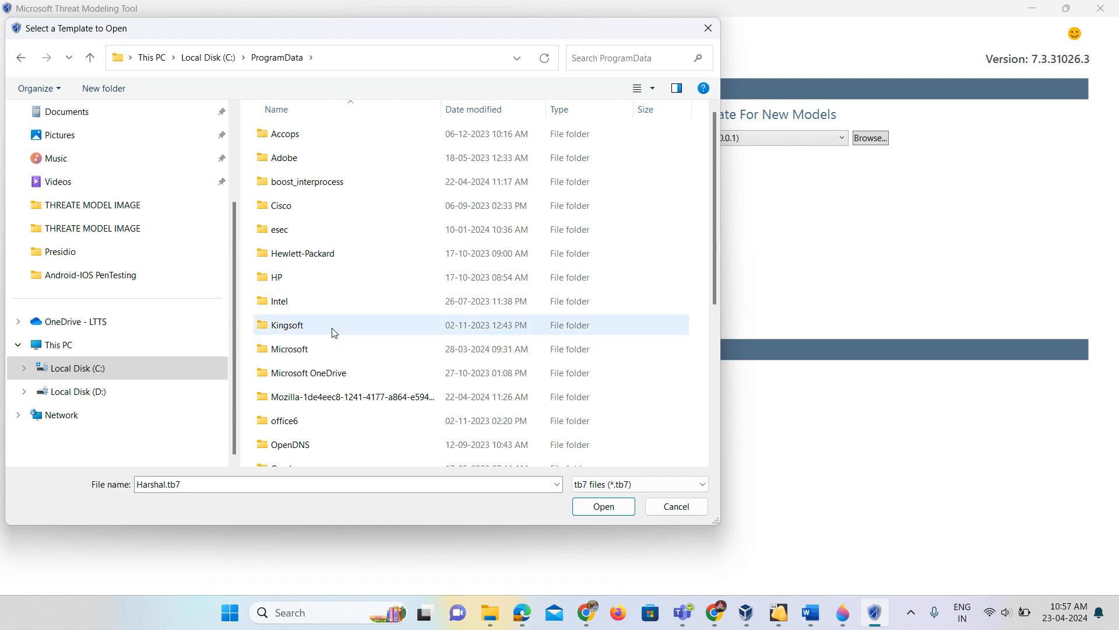
scroll(337, 397, down, 4)
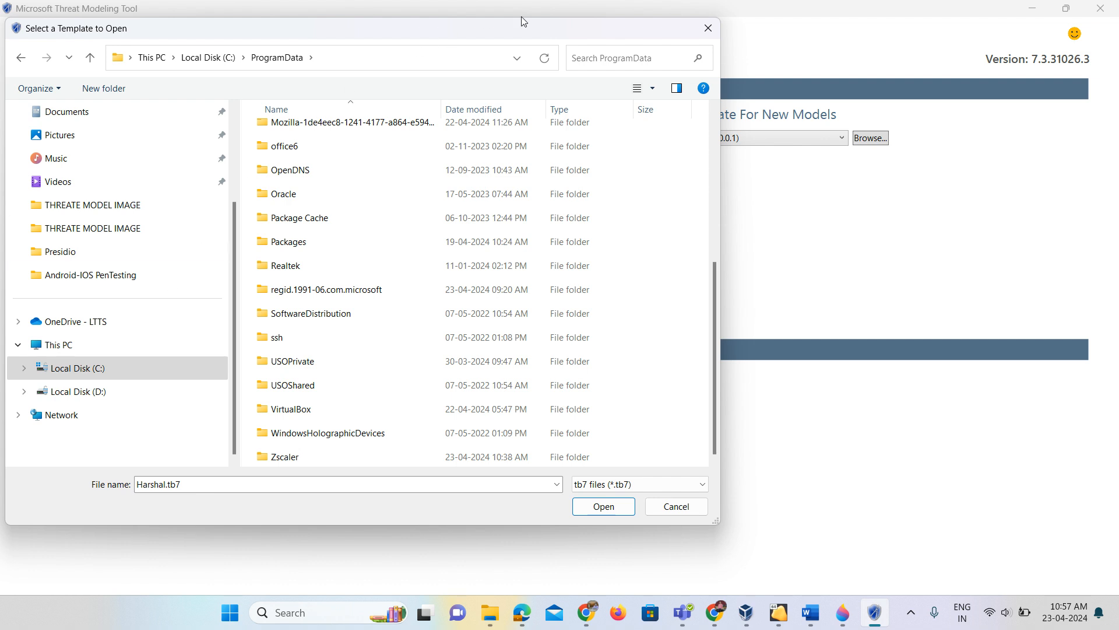
Open the template dated 16-04-2024 from the innermost THREATE MODEL IMAGE folder inside Downloads > THREATE MODEL IMAGE (2).
scroll(110, 130, up, 3)
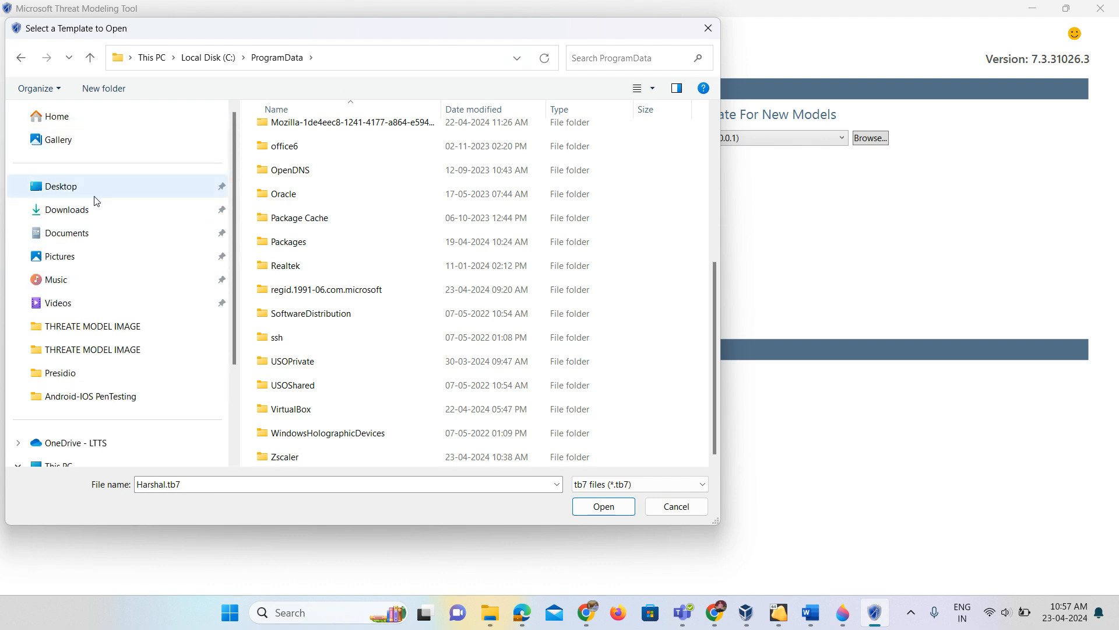
click(99, 211)
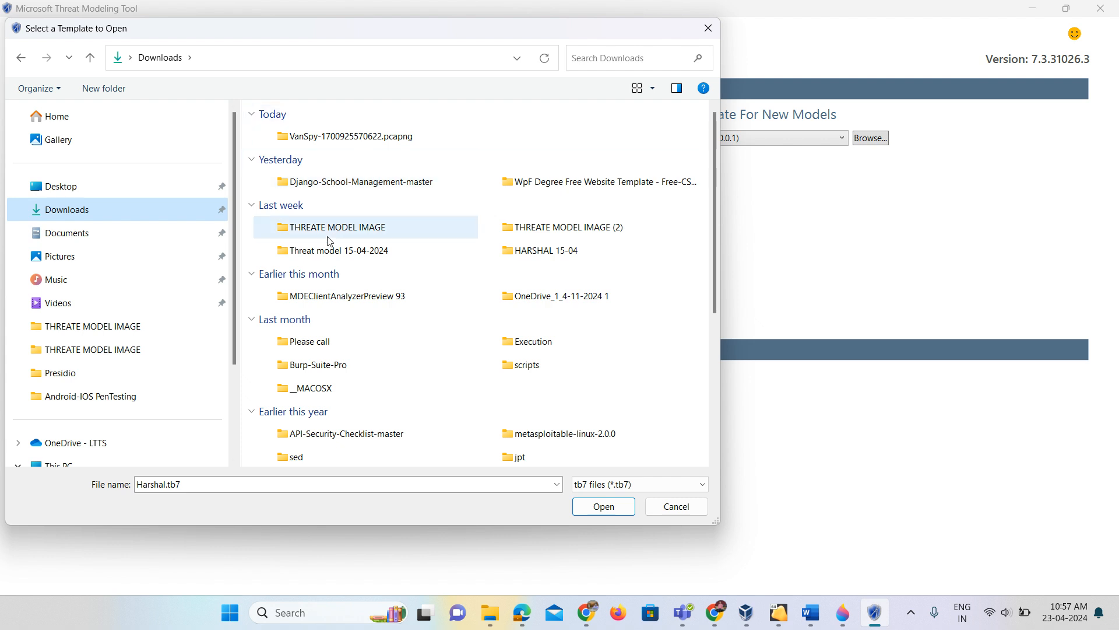
double_click(376, 229)
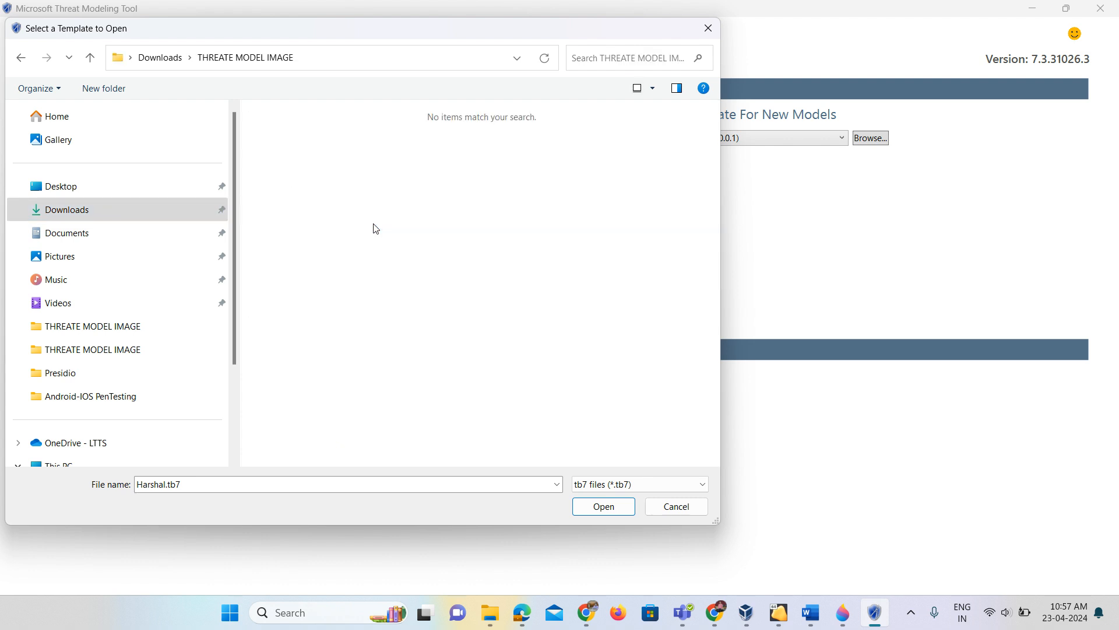
click(159, 58)
double_click(551, 231)
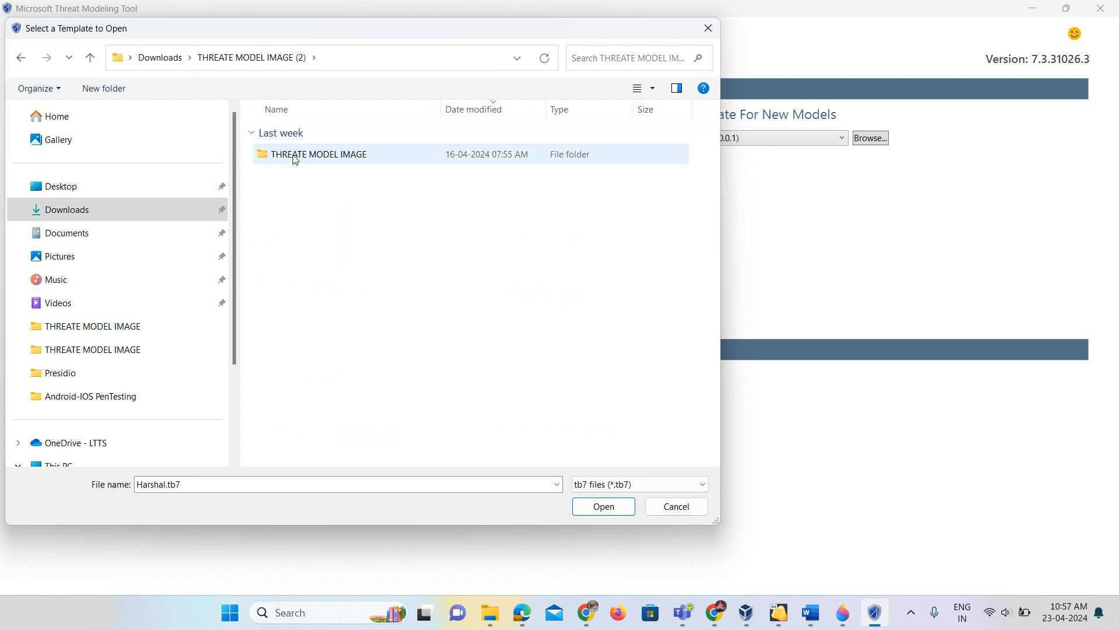
double_click(294, 154)
double_click(295, 159)
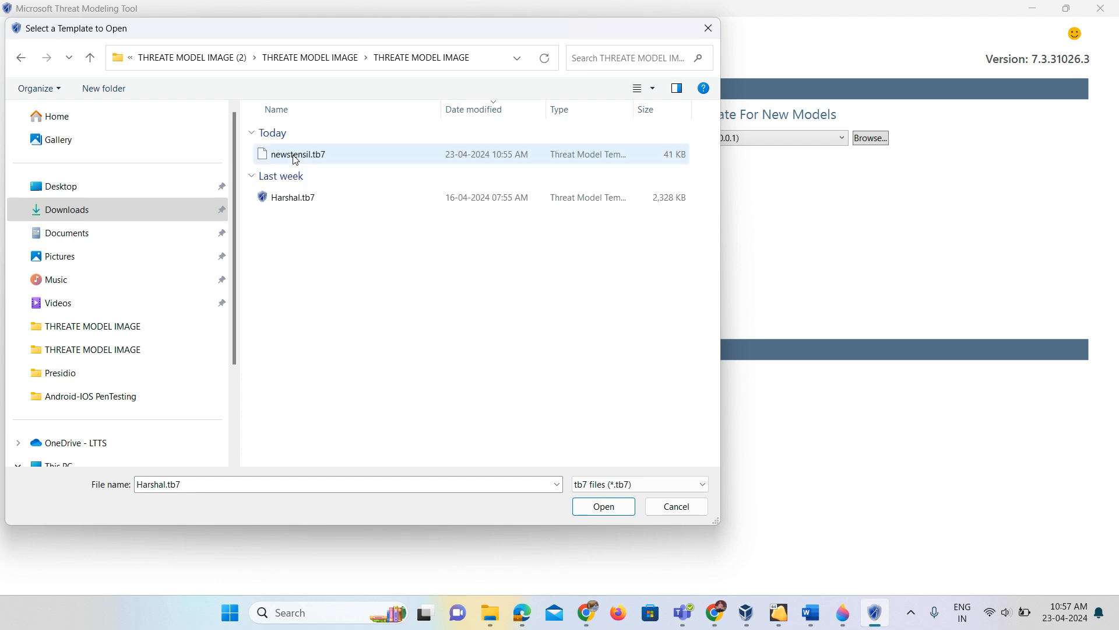
click(294, 198)
click(602, 507)
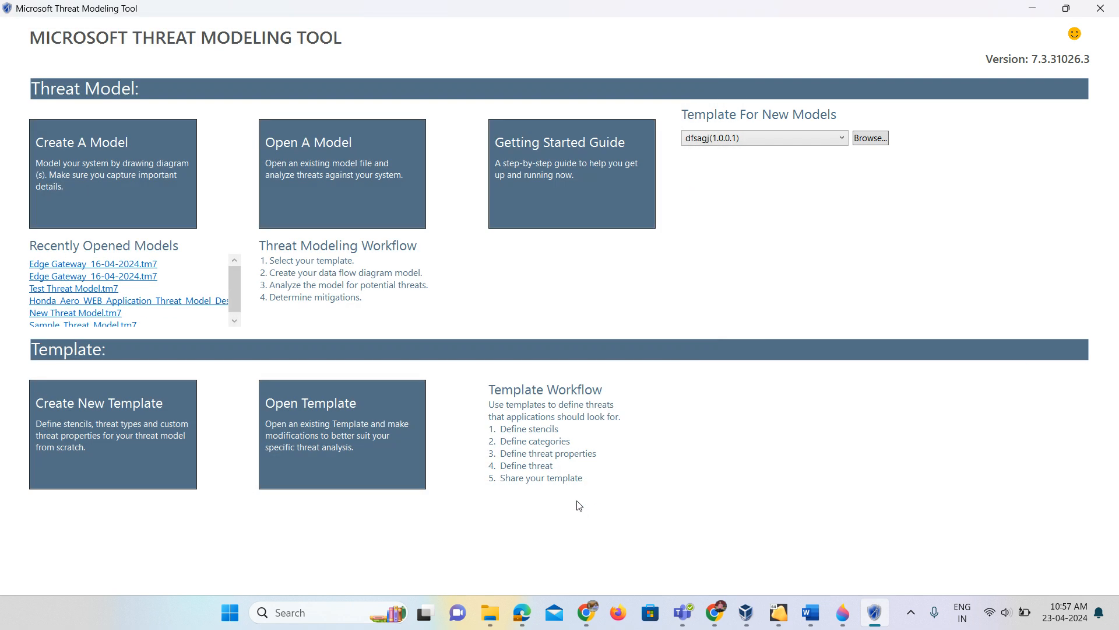
click(667, 353)
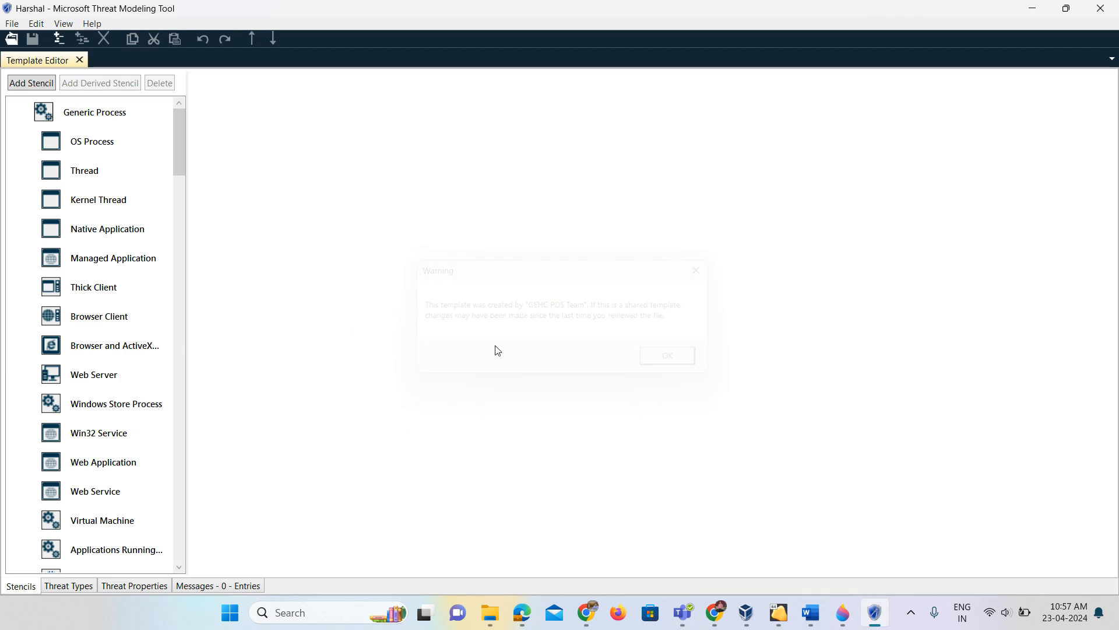
Review the template's existing stencils, then add a new stencil with Device Connectivity Adoptor.png as its image.
scroll(117, 330, down, 7)
scroll(118, 330, down, 3)
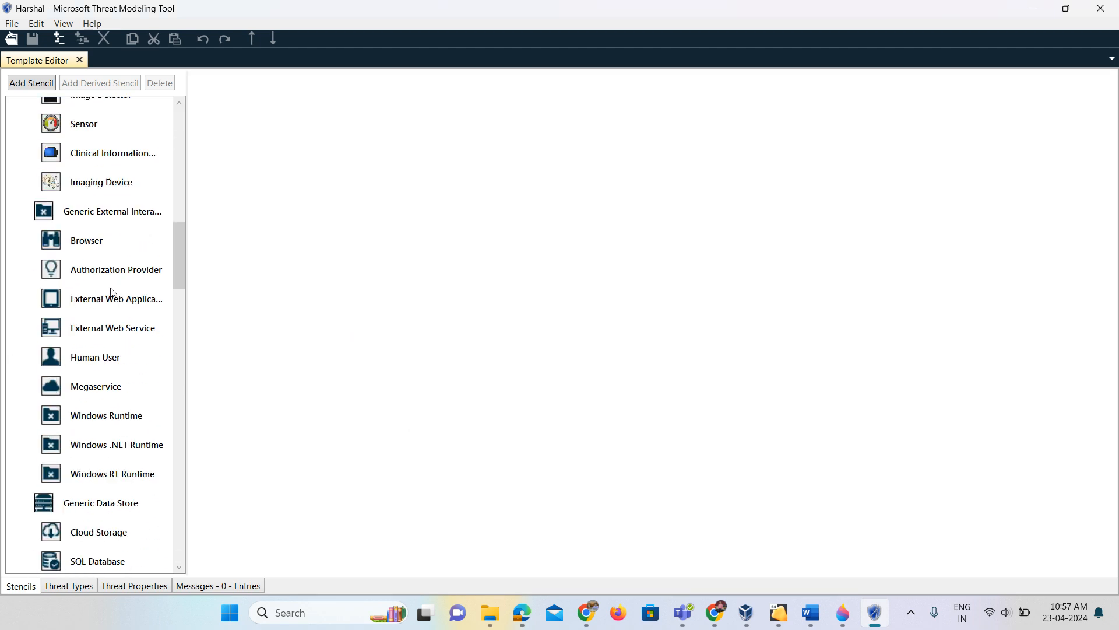
scroll(110, 217, down, 10)
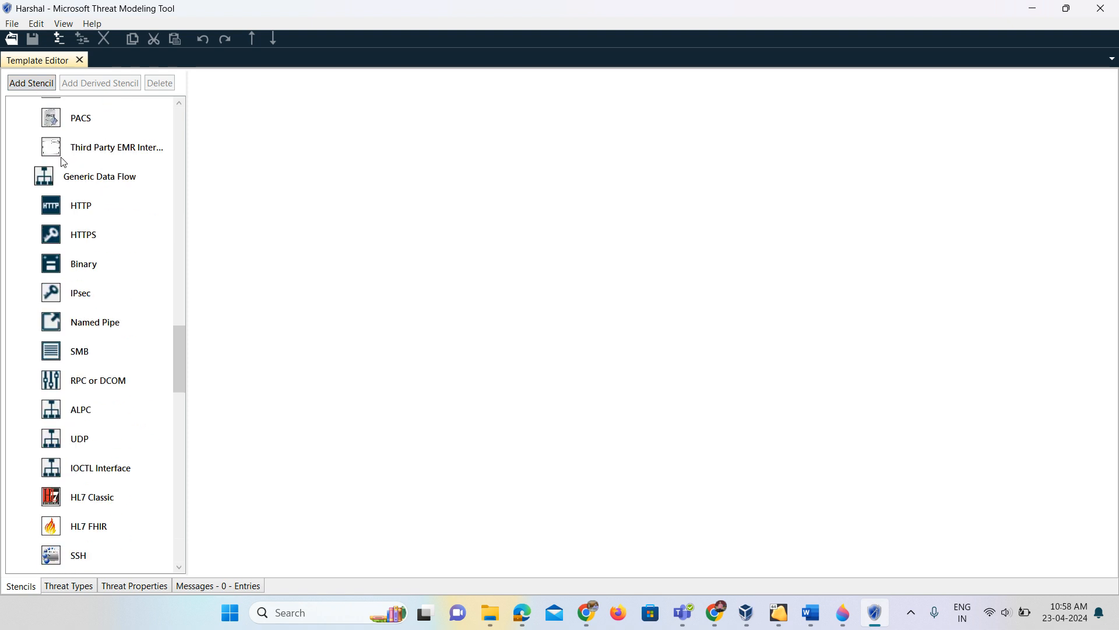
click(27, 79)
click(278, 167)
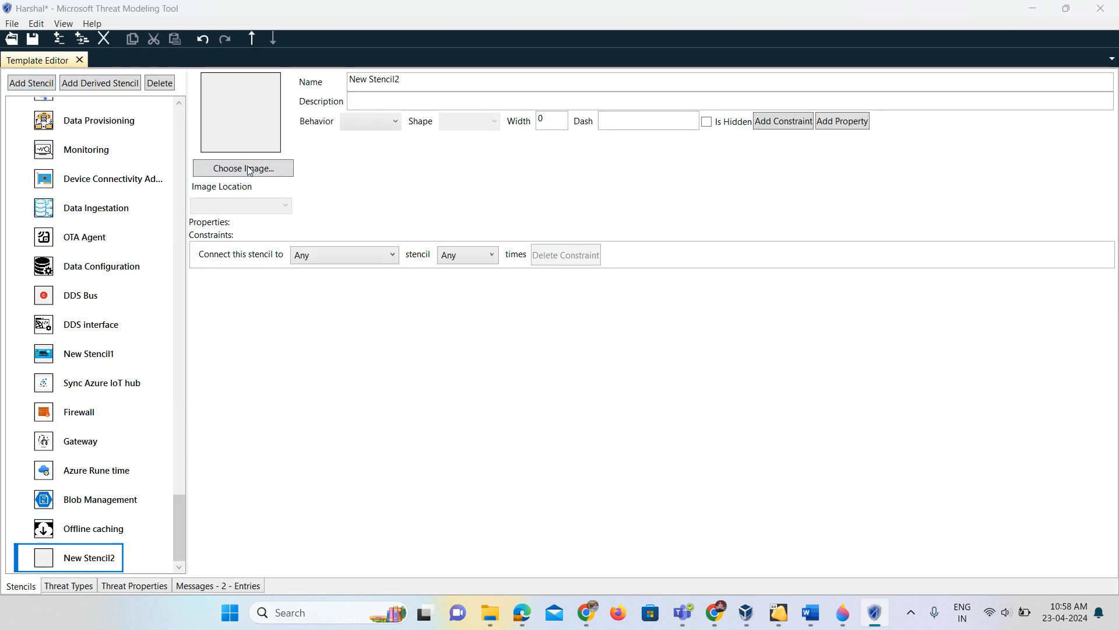
scroll(338, 326, down, 4)
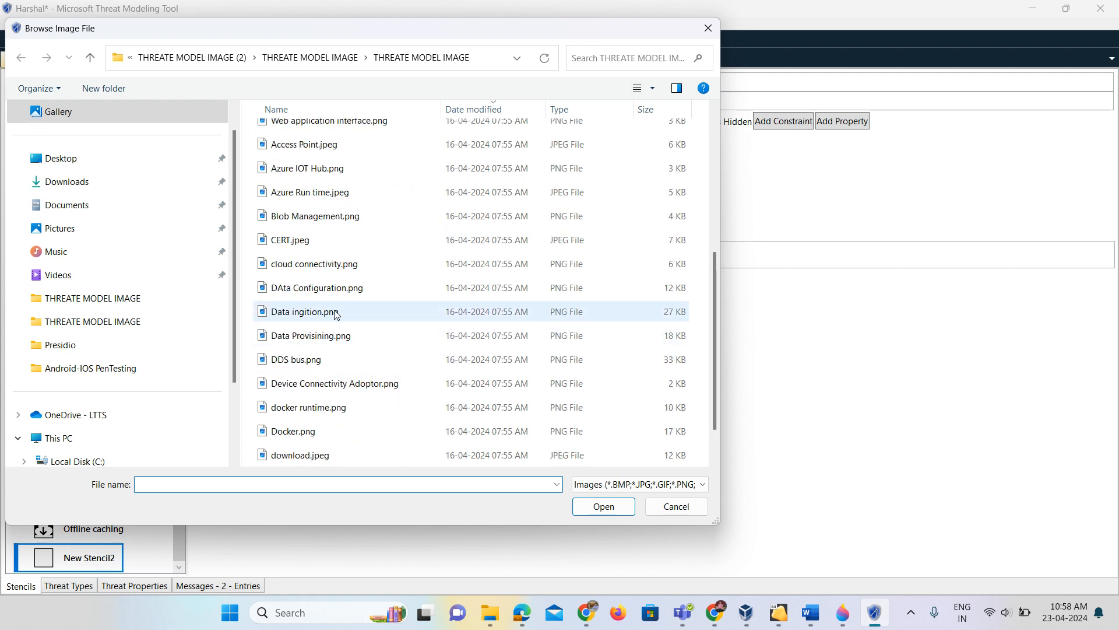
click(344, 383)
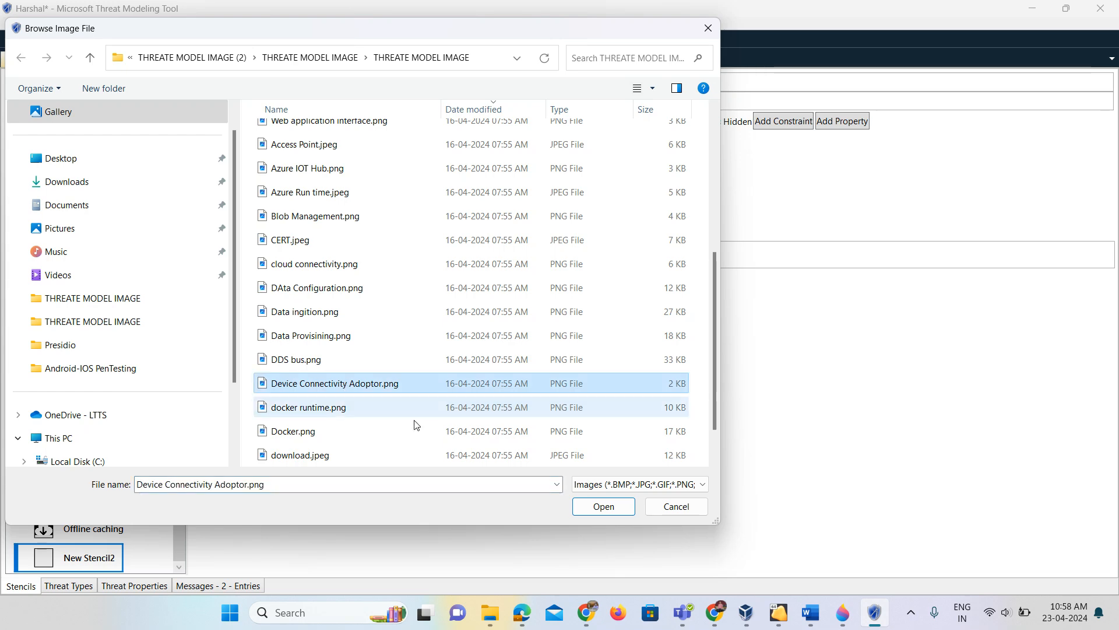
click(600, 505)
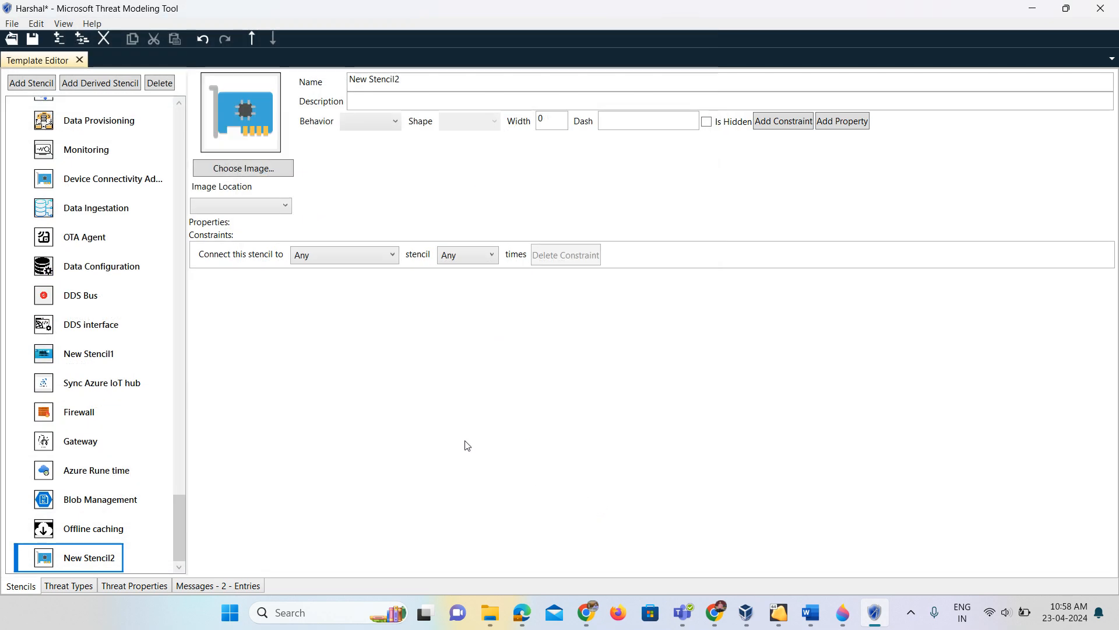
Name the new stencil "Device Cinncetivity aduptor".
drag(415, 80, 339, 78)
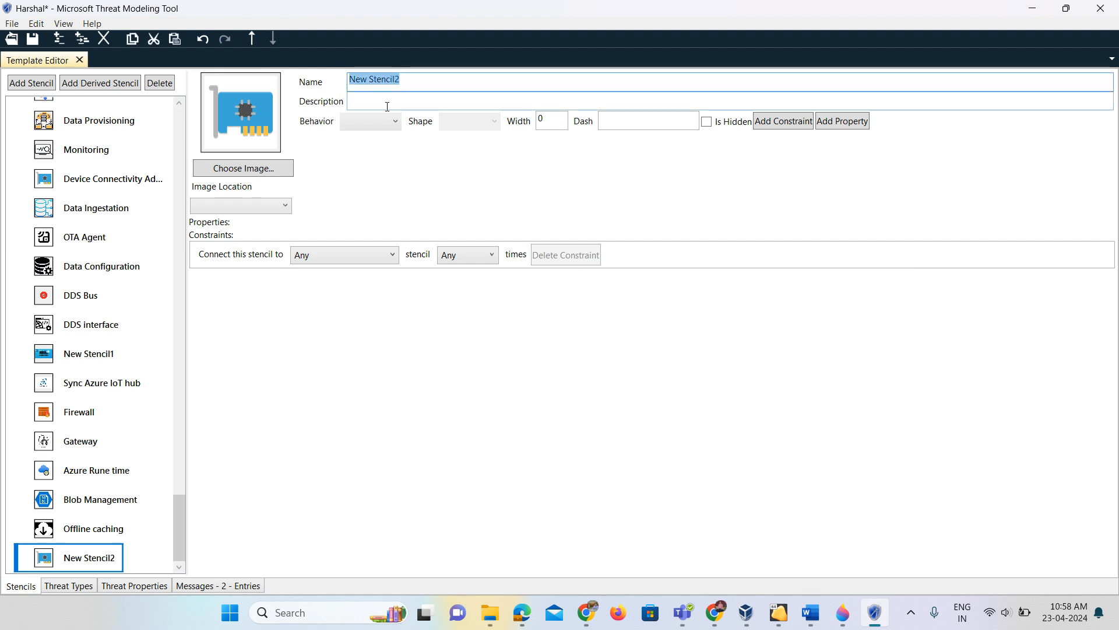
text(De)
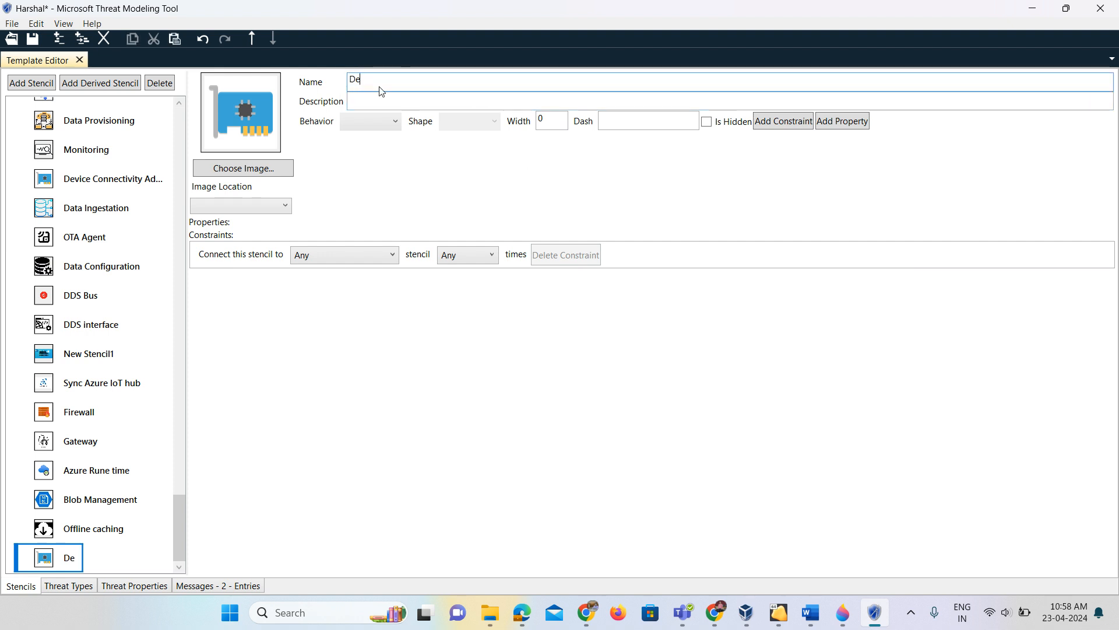
text(vice Cinncet)
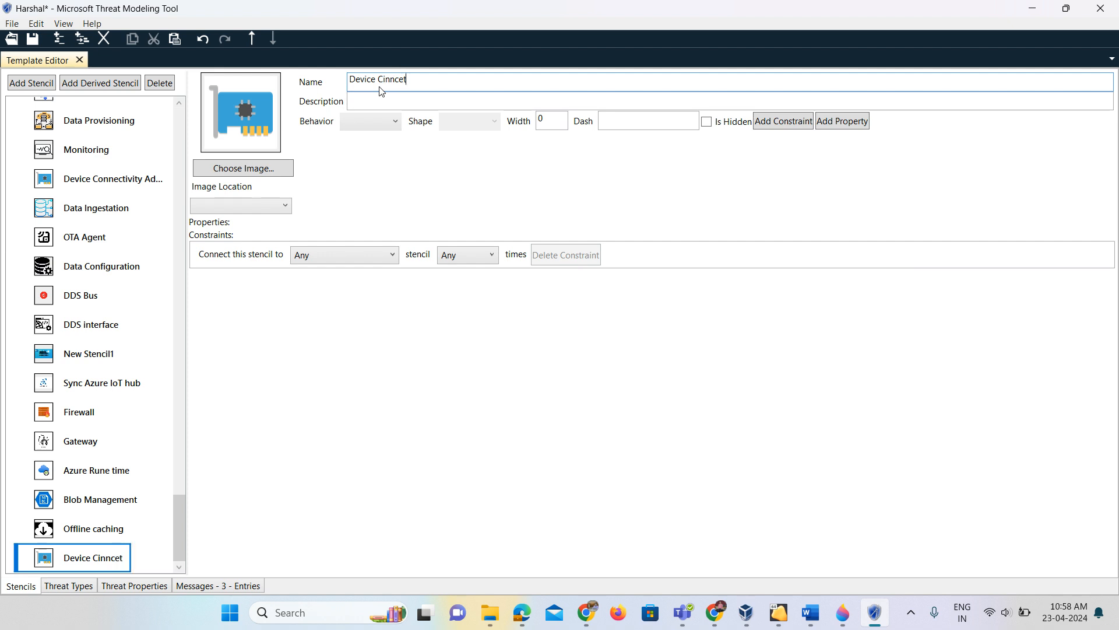
text(ivity aduptor)
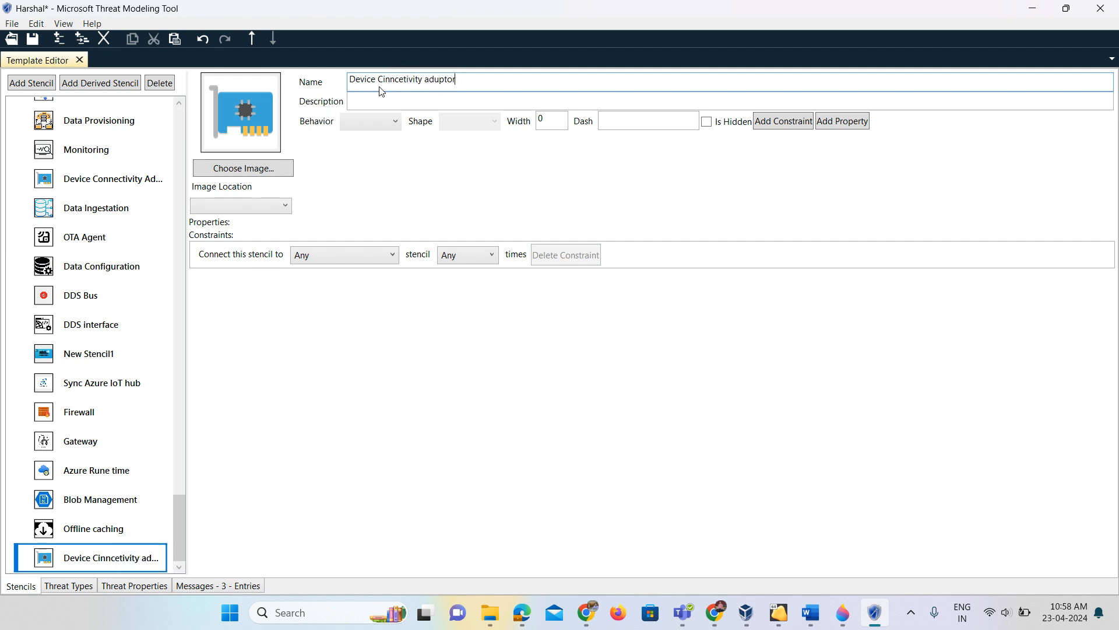
Set the new stencil's image location to Centered below label and its connection constraint to the Generic Process stencil.
click(268, 205)
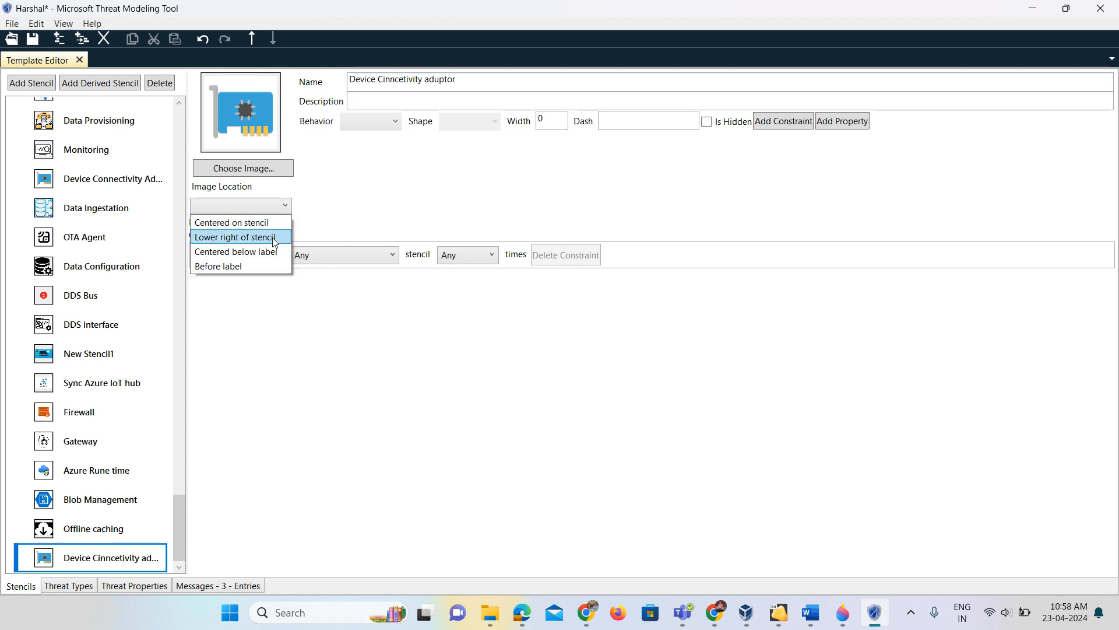
click(274, 252)
click(335, 260)
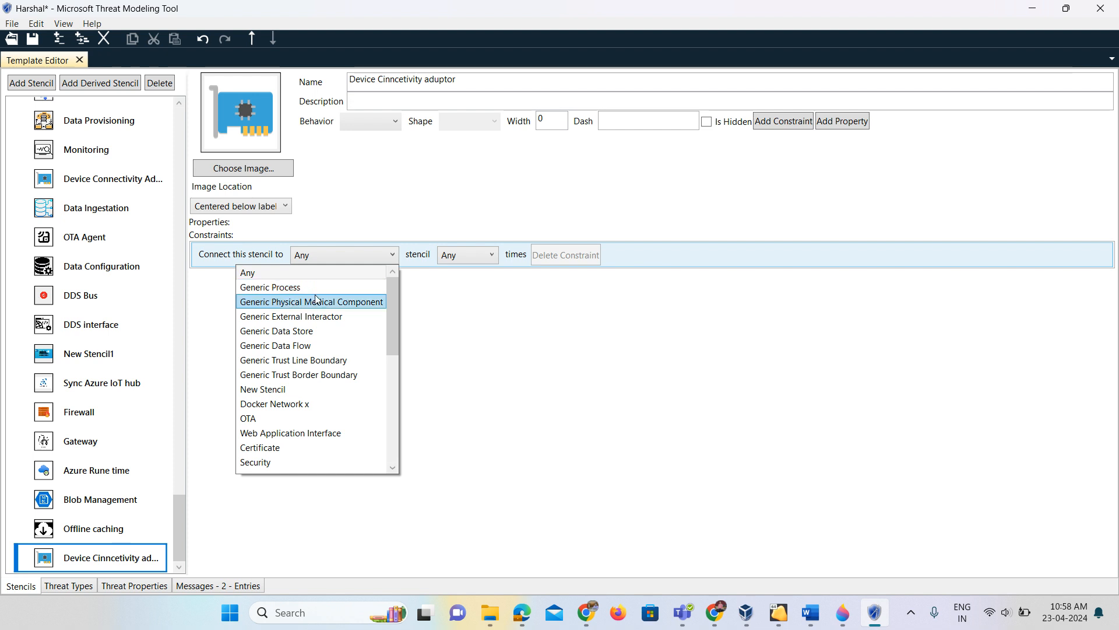
click(317, 287)
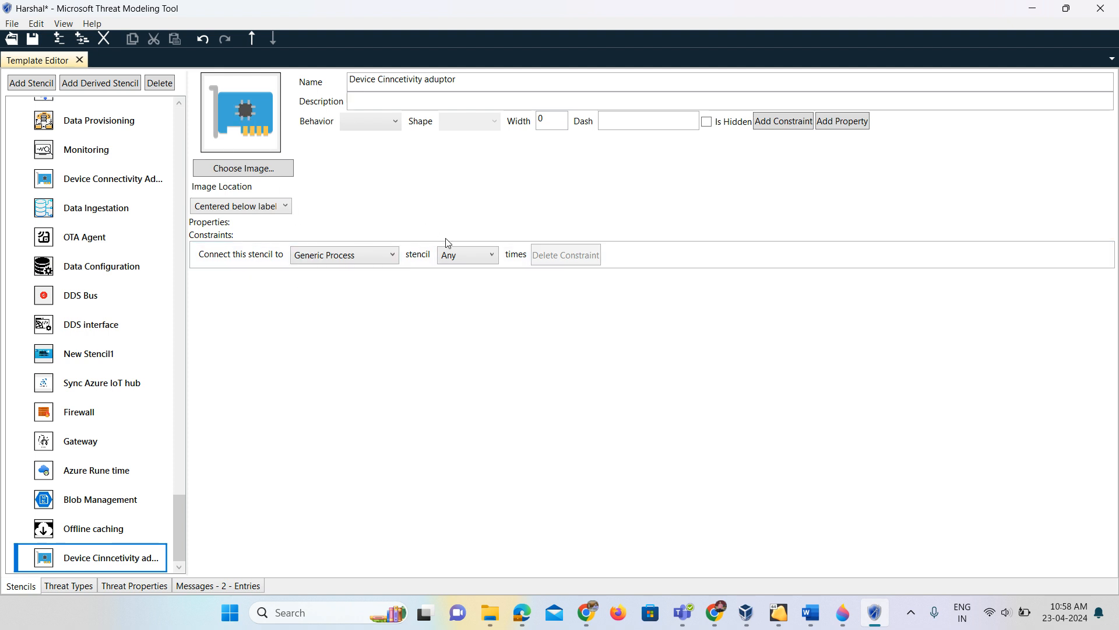
click(483, 259)
click(482, 260)
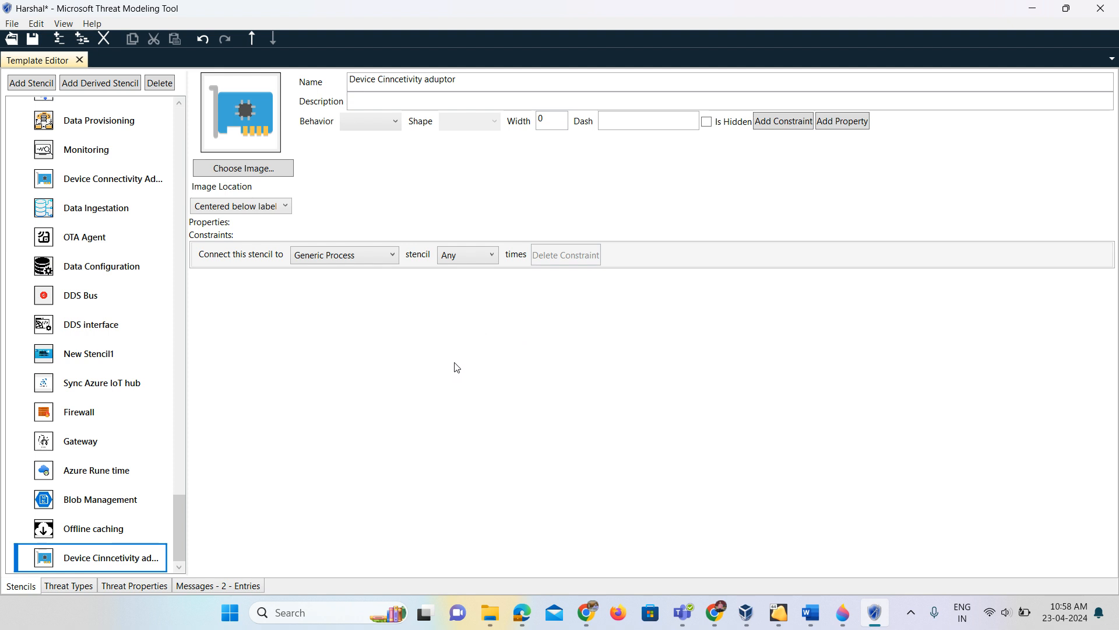
Answer No to saving the template with its validation issues and close the template.
key(ctrl+s)
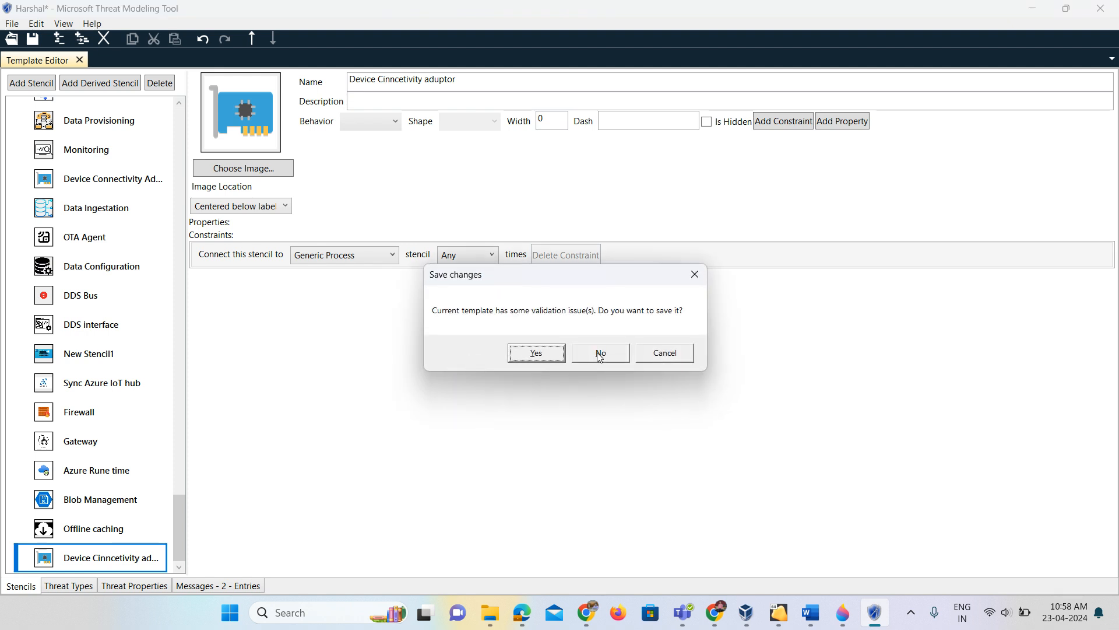
click(600, 354)
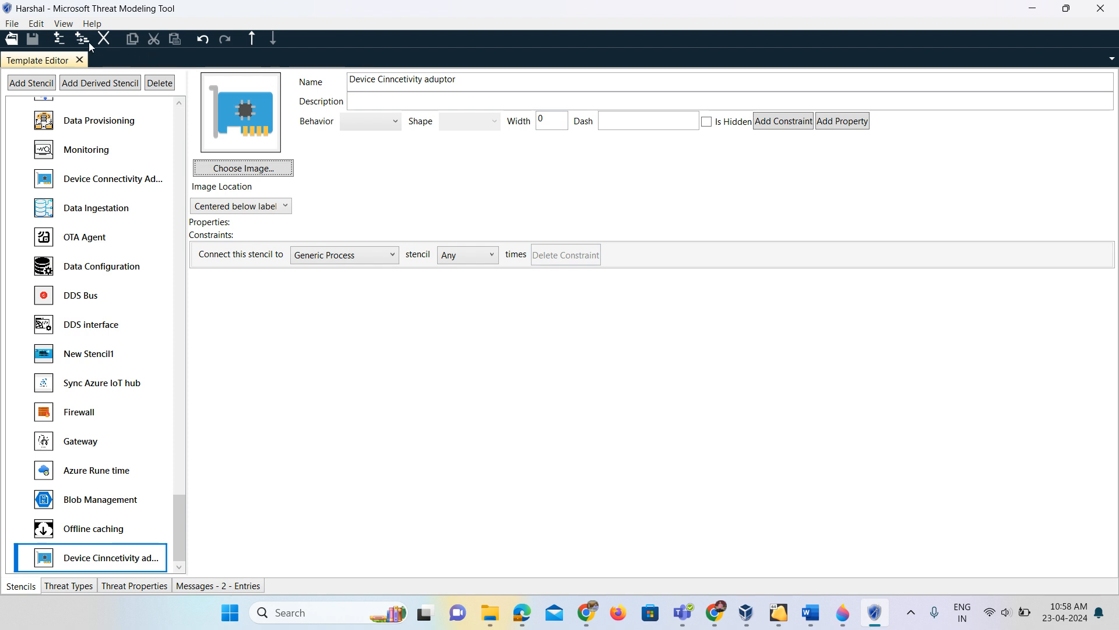
click(12, 23)
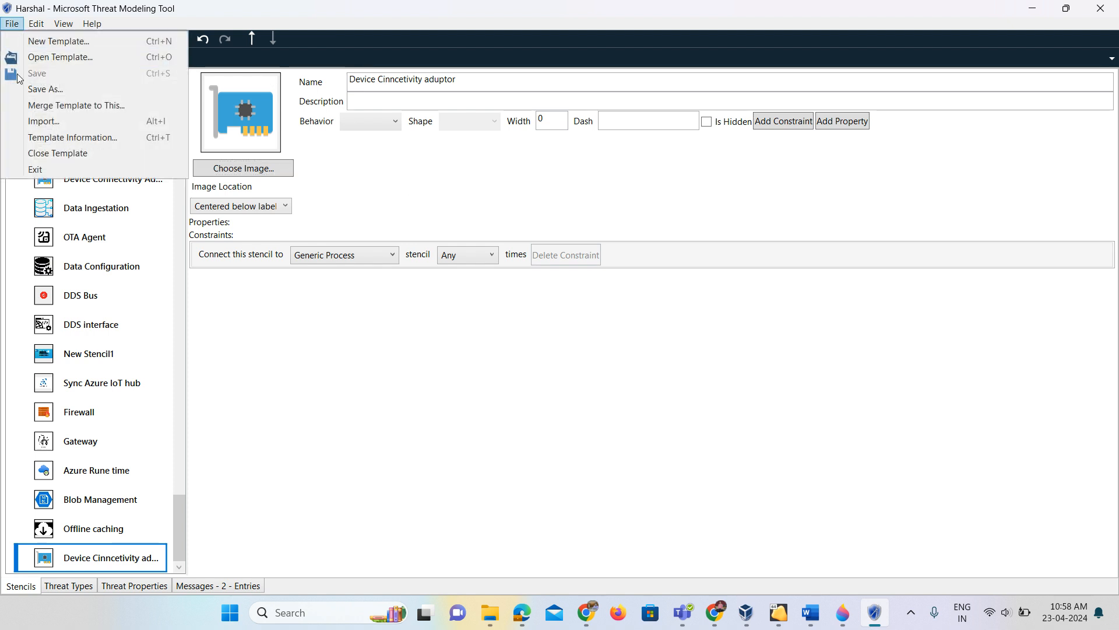
click(51, 154)
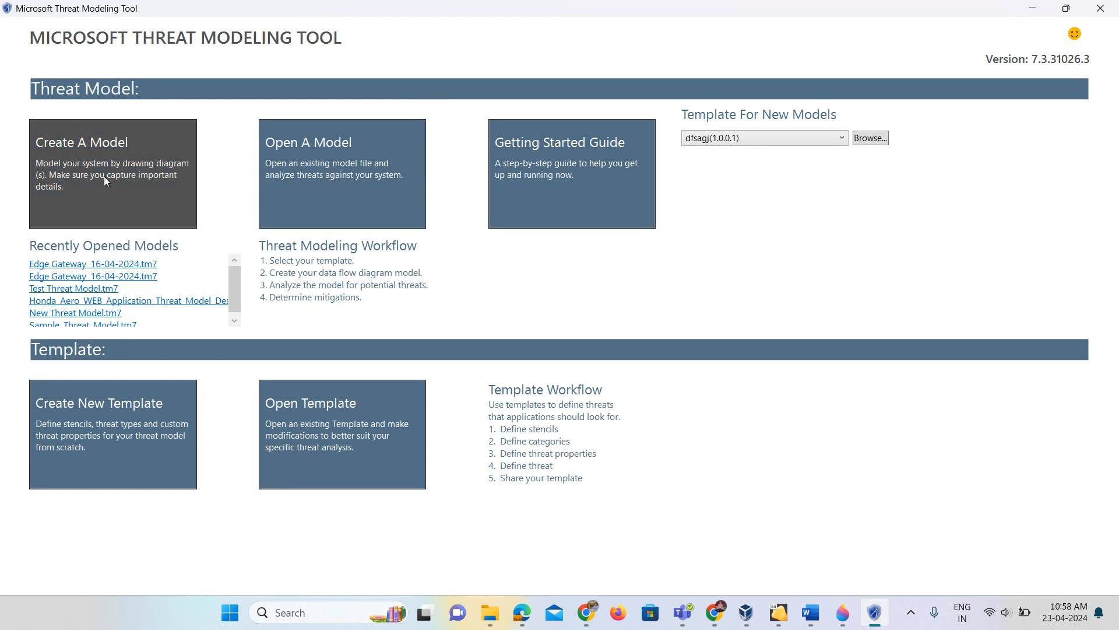
Create a new threat model based on the Azure Threat Model Template(1.0.0.33).
click(822, 140)
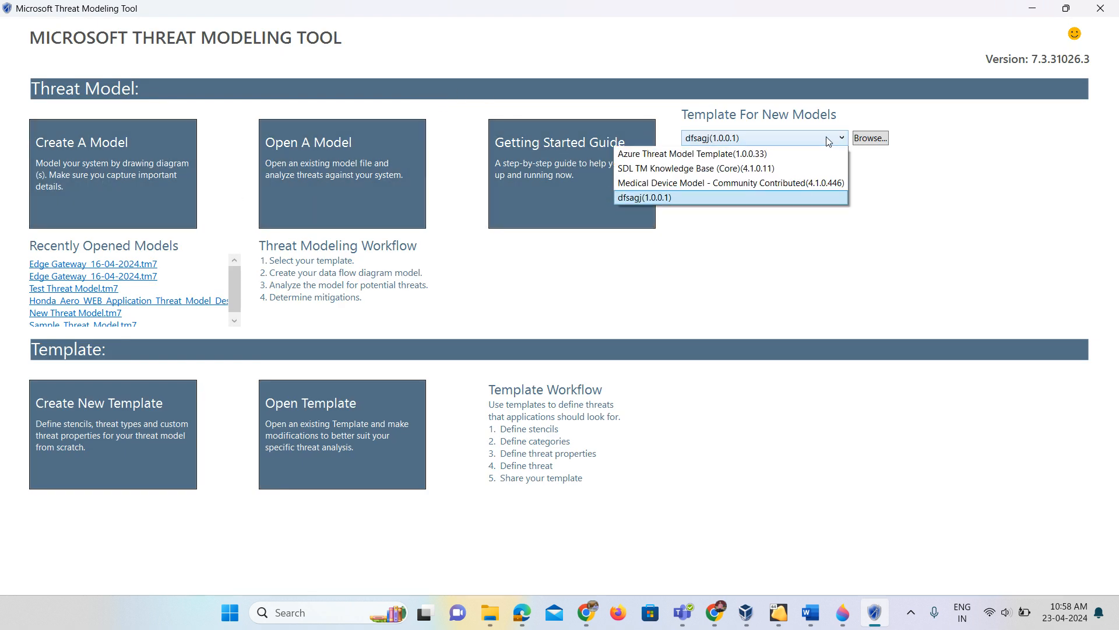
click(789, 154)
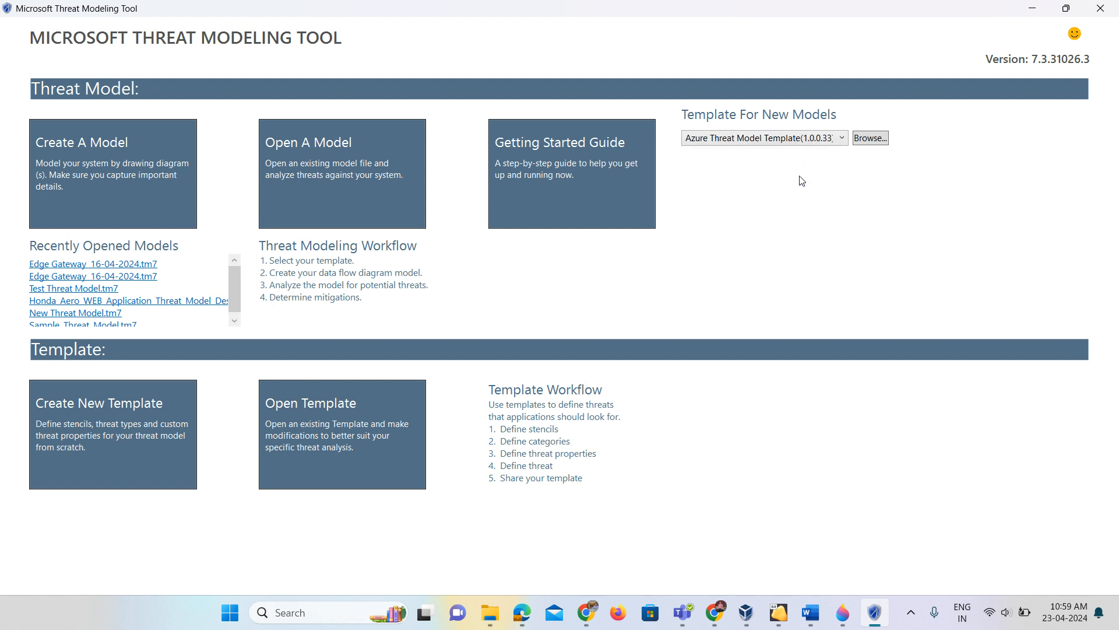
click(155, 173)
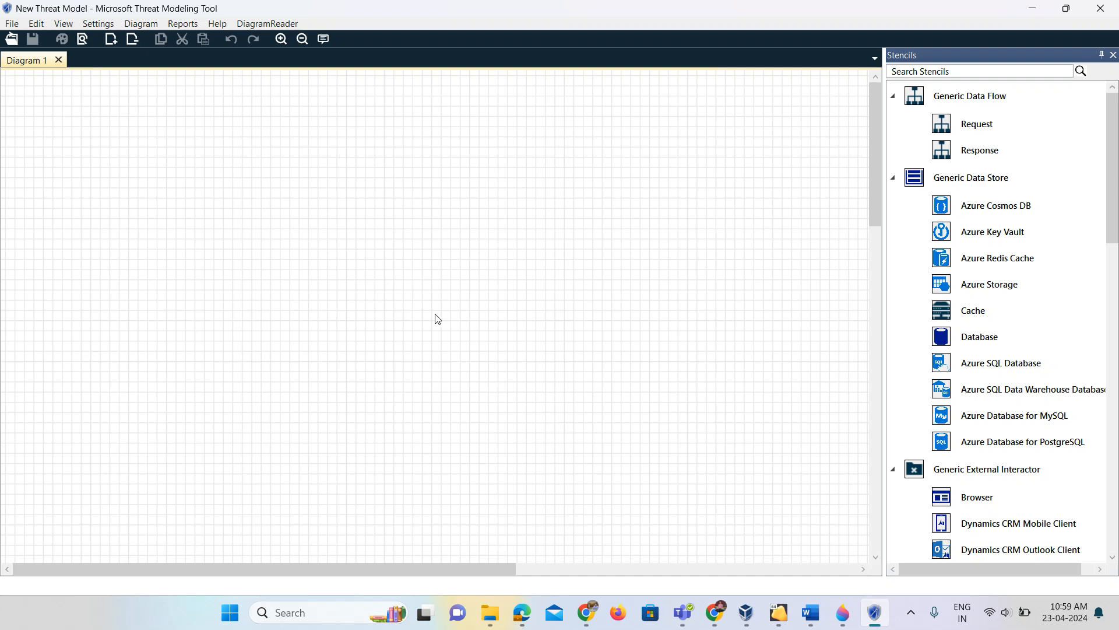
Search the stencils for "web" and place a Web Application process in the upper middle of Diagram 1.
scroll(501, 317, down, 3)
scroll(945, 245, down, 15)
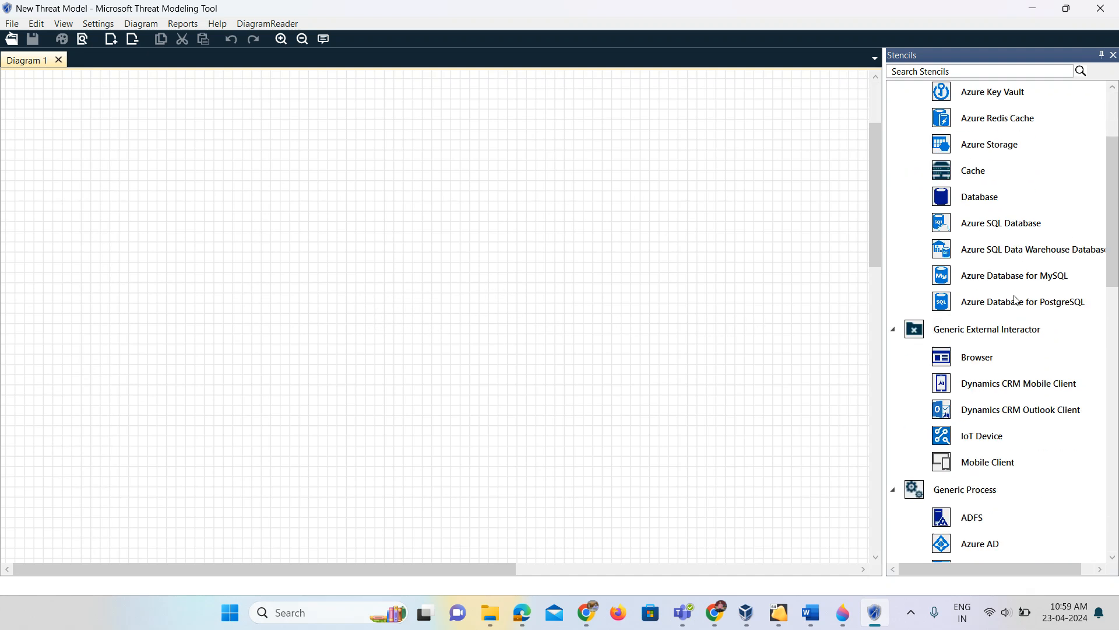
click(926, 72)
text(we)
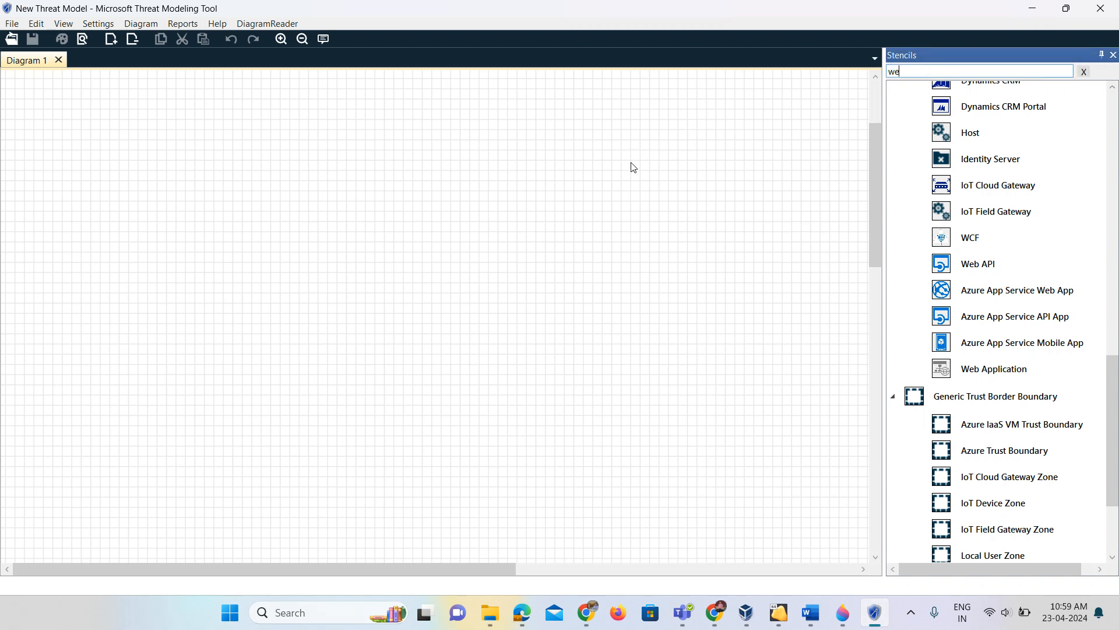
text(b)
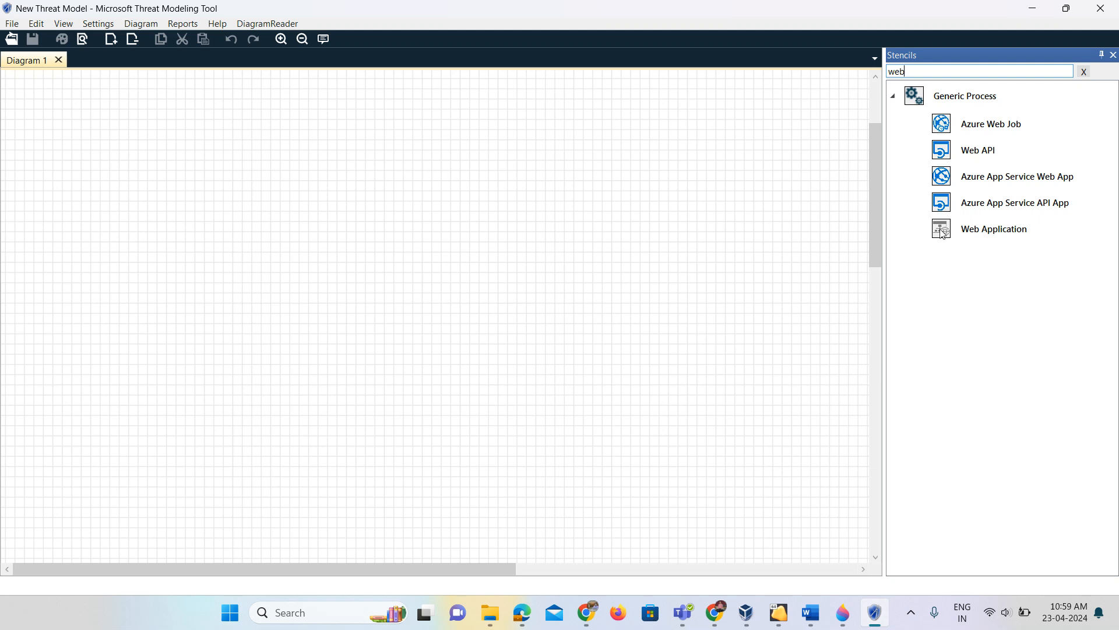
drag(943, 233, 325, 198)
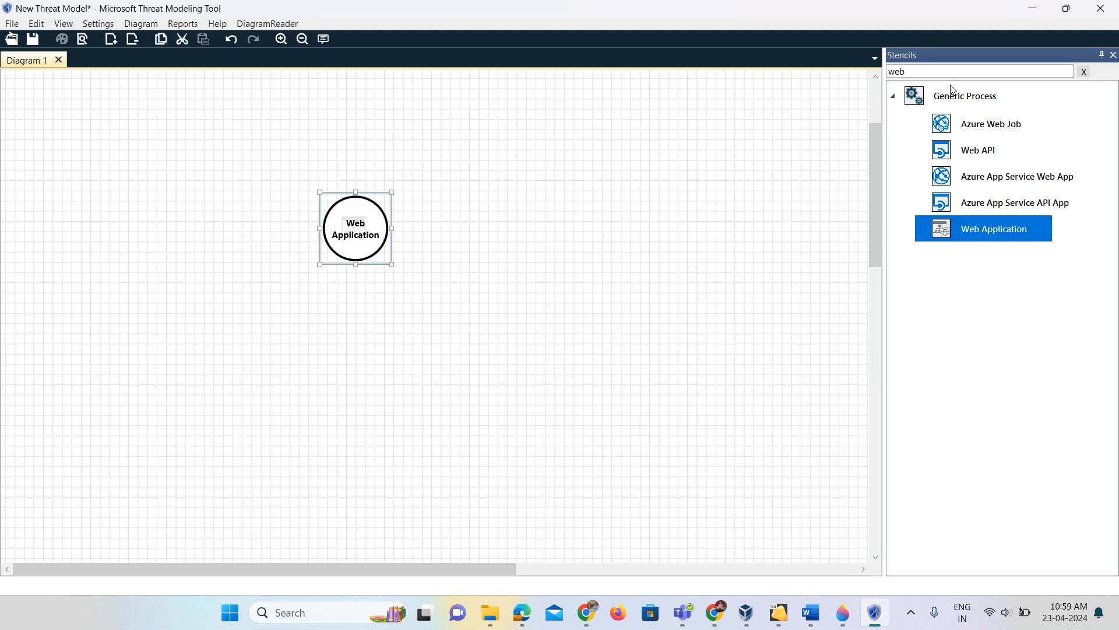
Search the stencils for "user", then clear the search and look through the process and trust boundary stencils.
click(935, 71)
key(BackSpace)
key(BackSpace)
key(BackSpace)
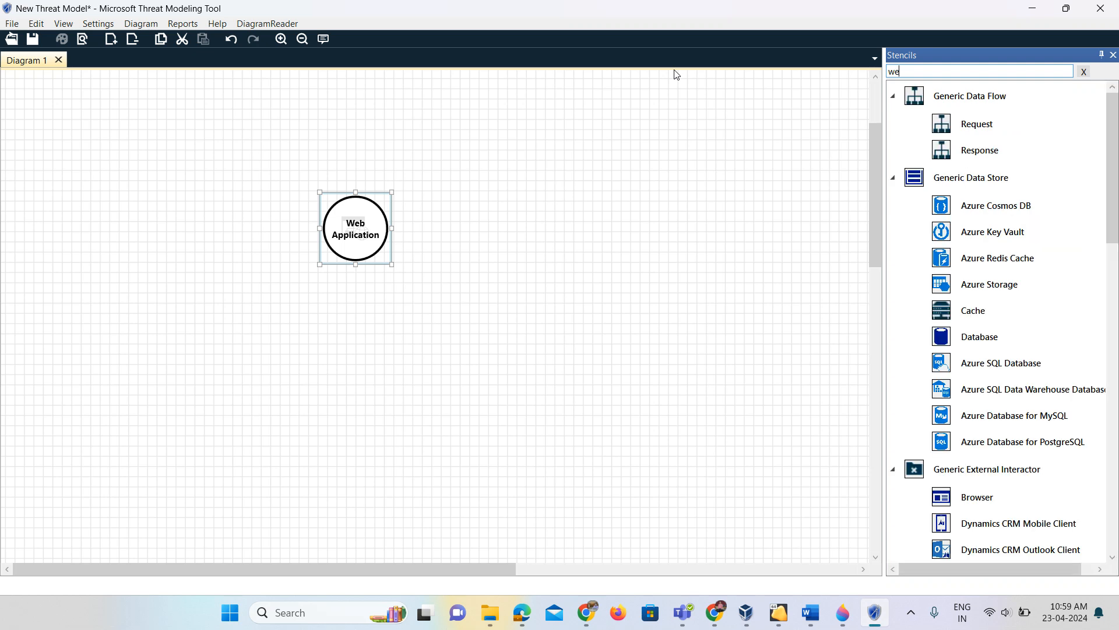
text(user)
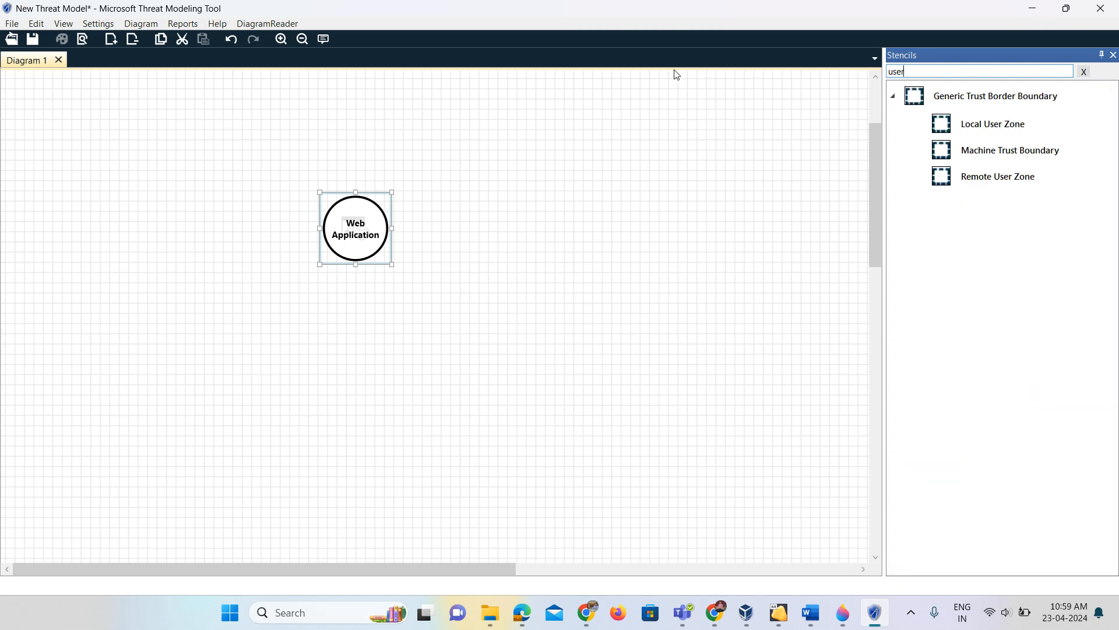
key(BackSpace)
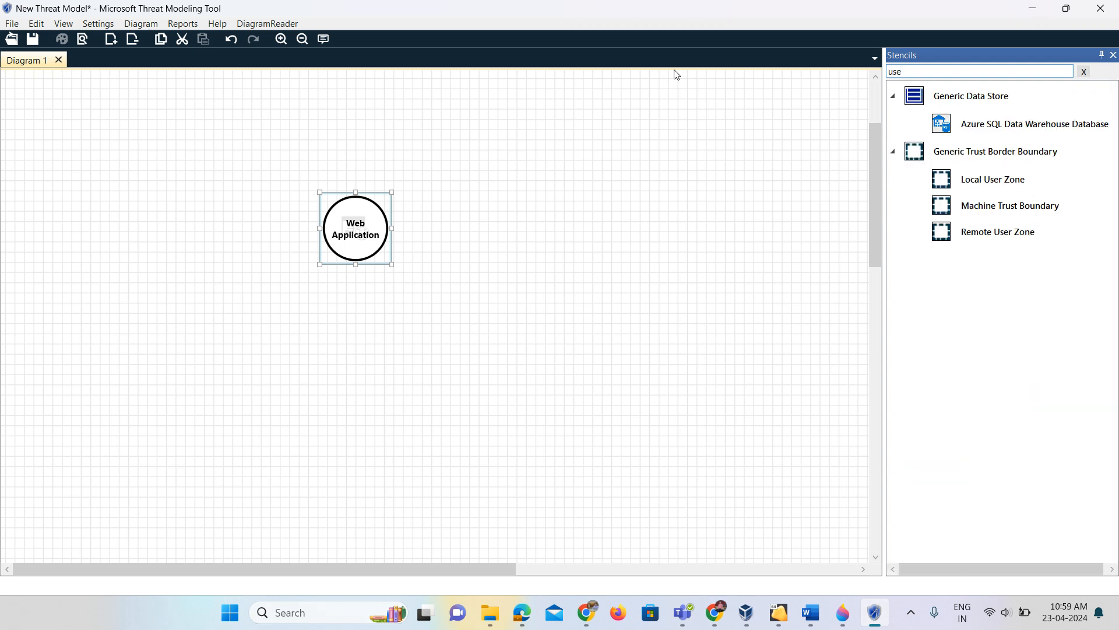
key(BackSpace)
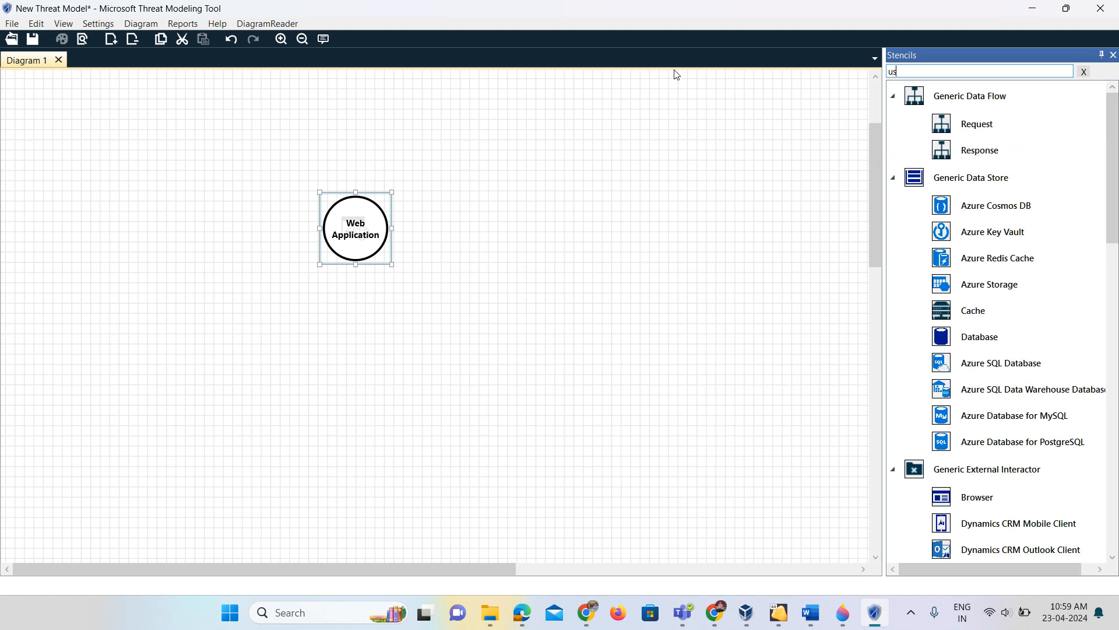
text(er)
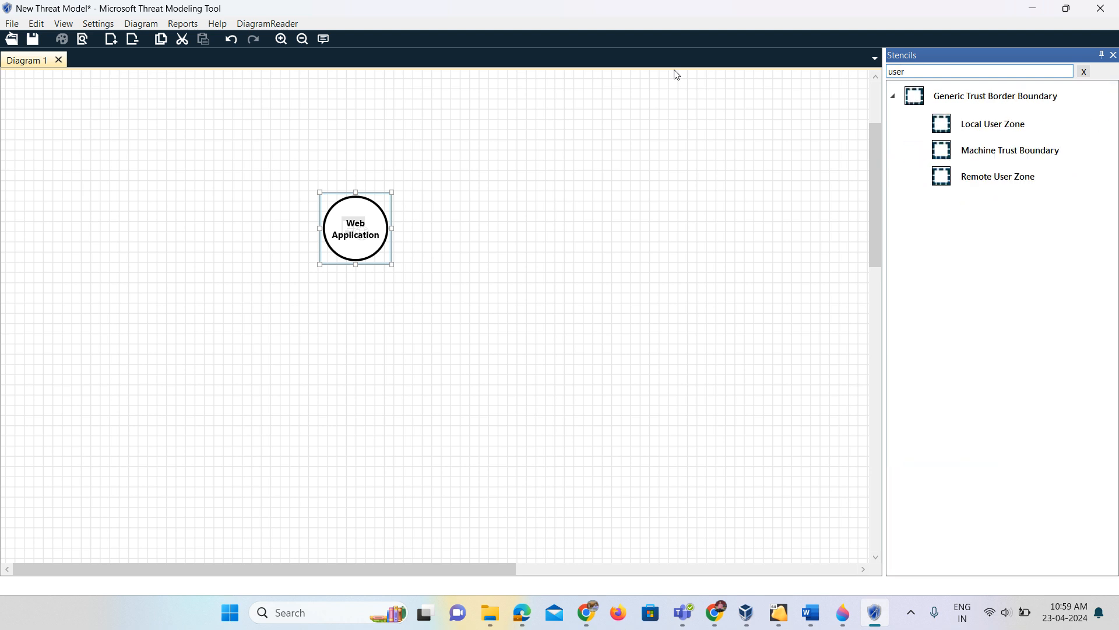
key(BackSpace)
key(BackSpace)
key(BackSpace)
key(BackSpace)
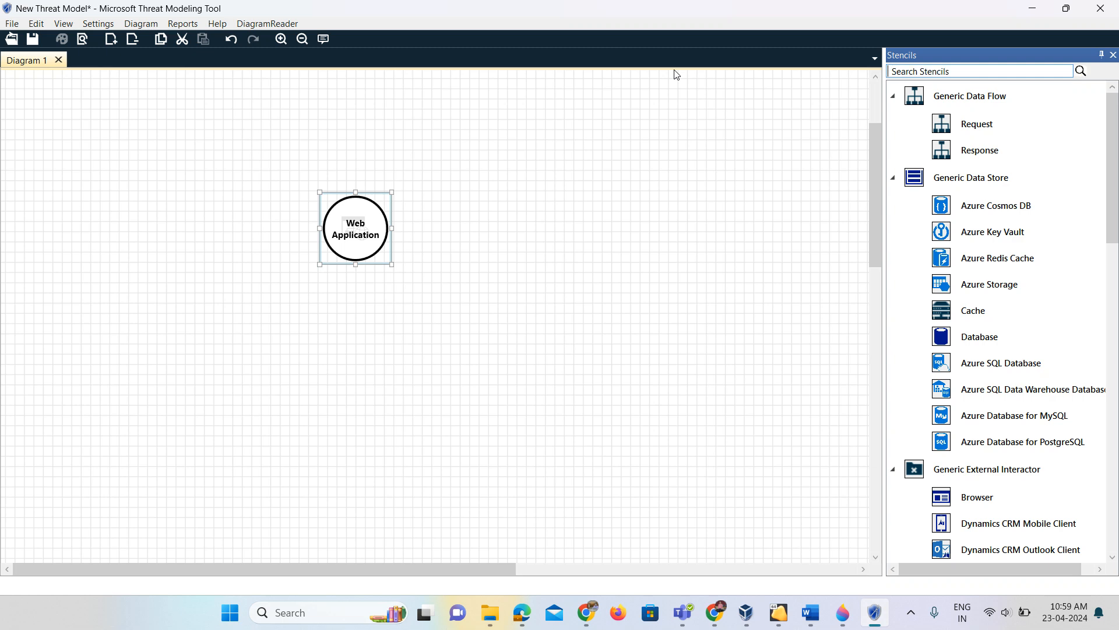
drag(1113, 114, 1117, 428)
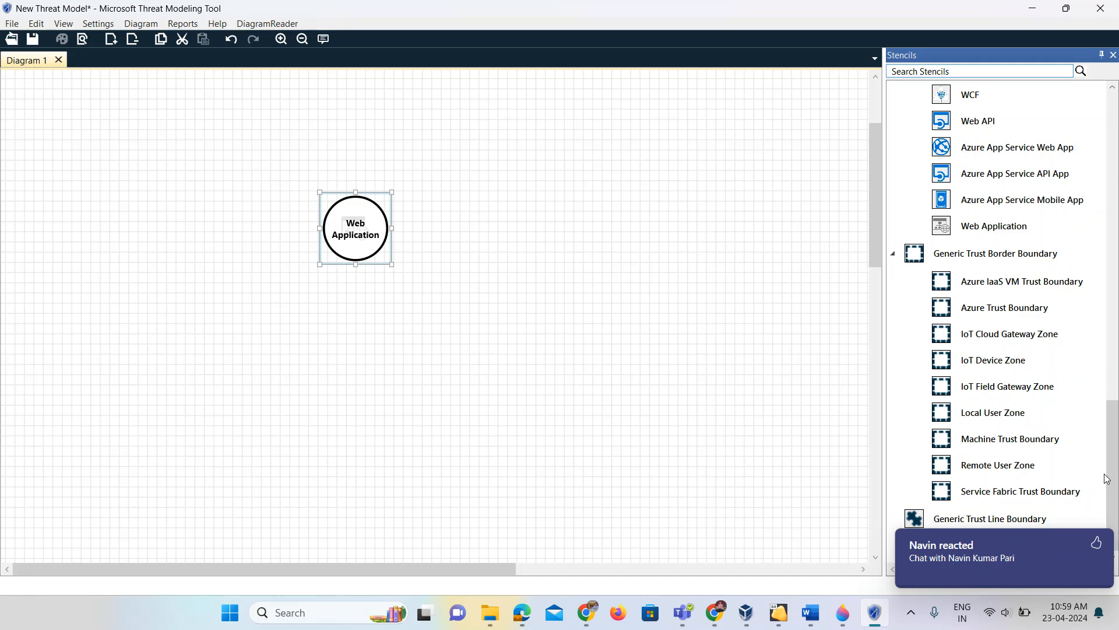
click(1094, 545)
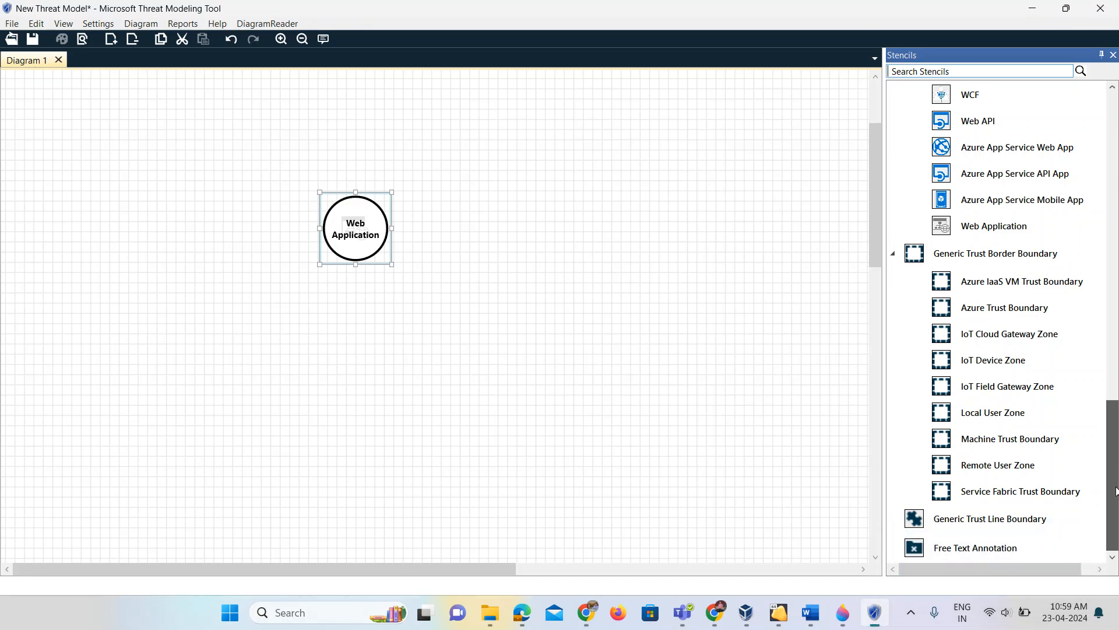
scroll(997, 484, up, 3)
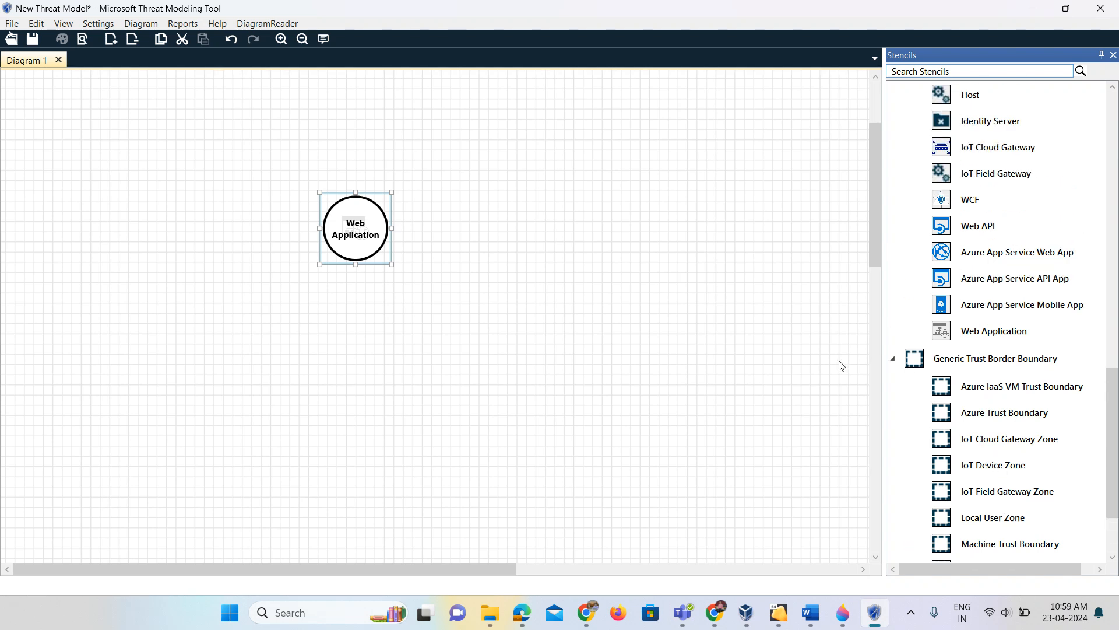
Shift the Web Application slightly left, then search the stencils for "server" and place an Identity Server to its right.
drag(361, 217, 318, 214)
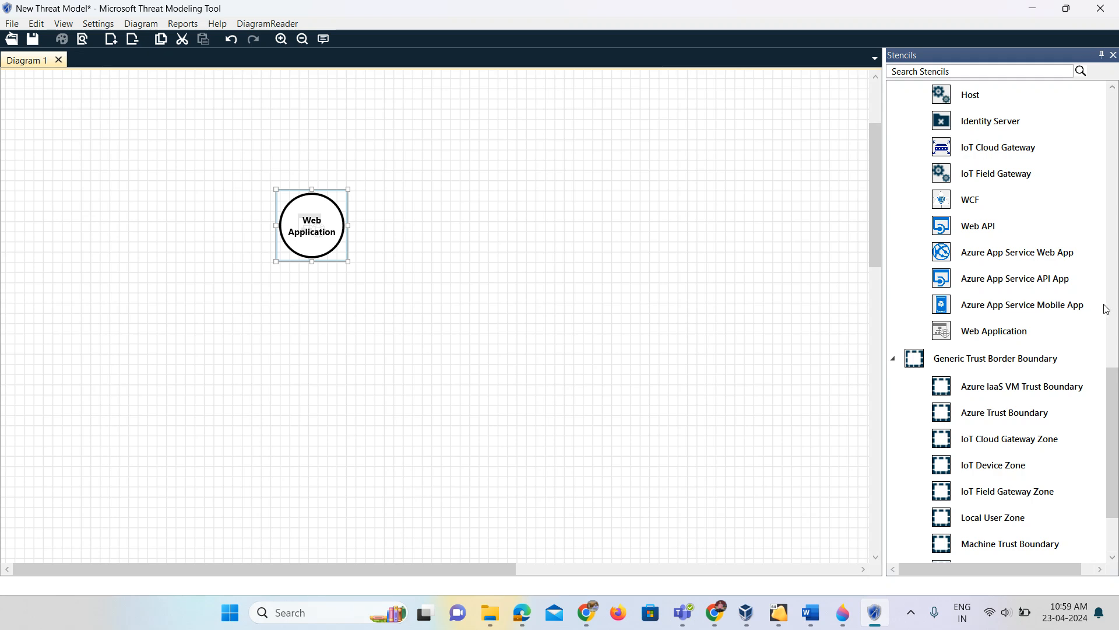
drag(1118, 404, 1118, 142)
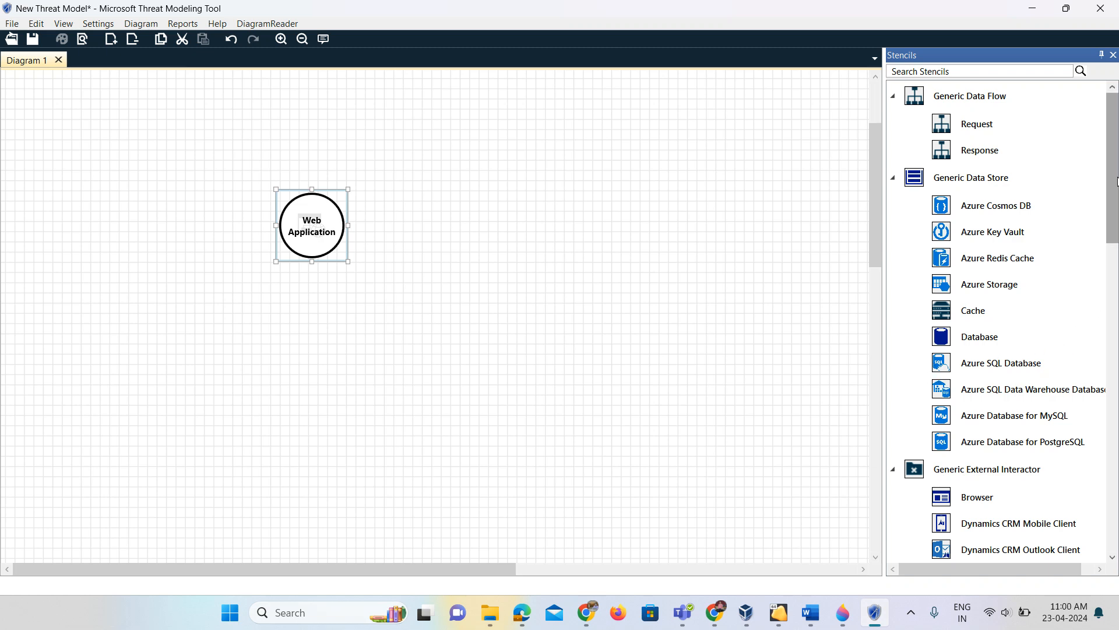
drag(1117, 178, 1118, 290)
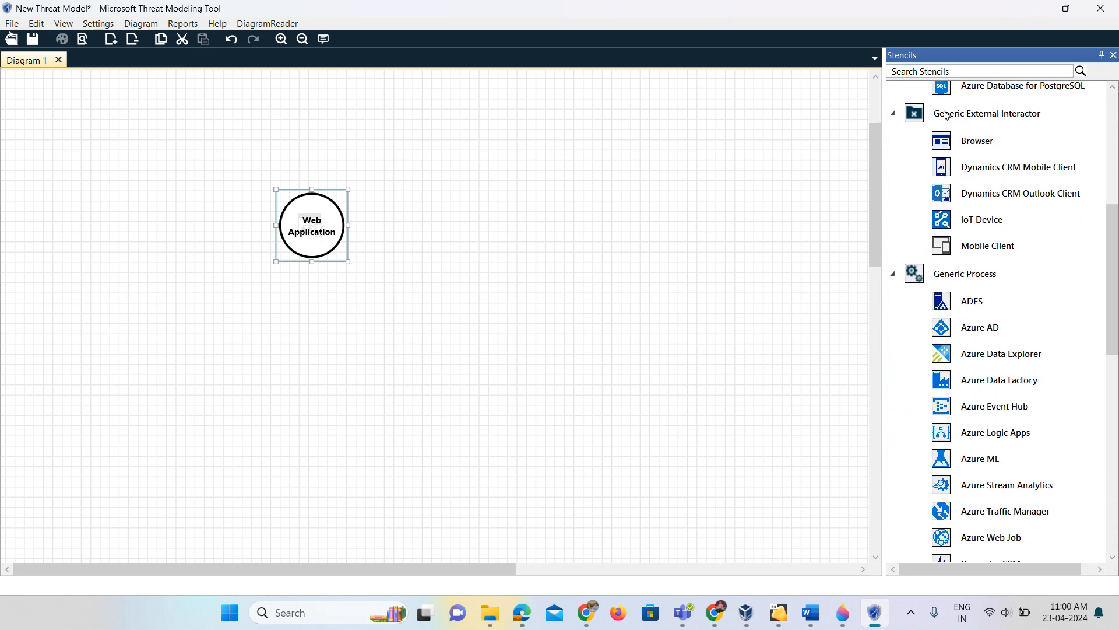
click(927, 72)
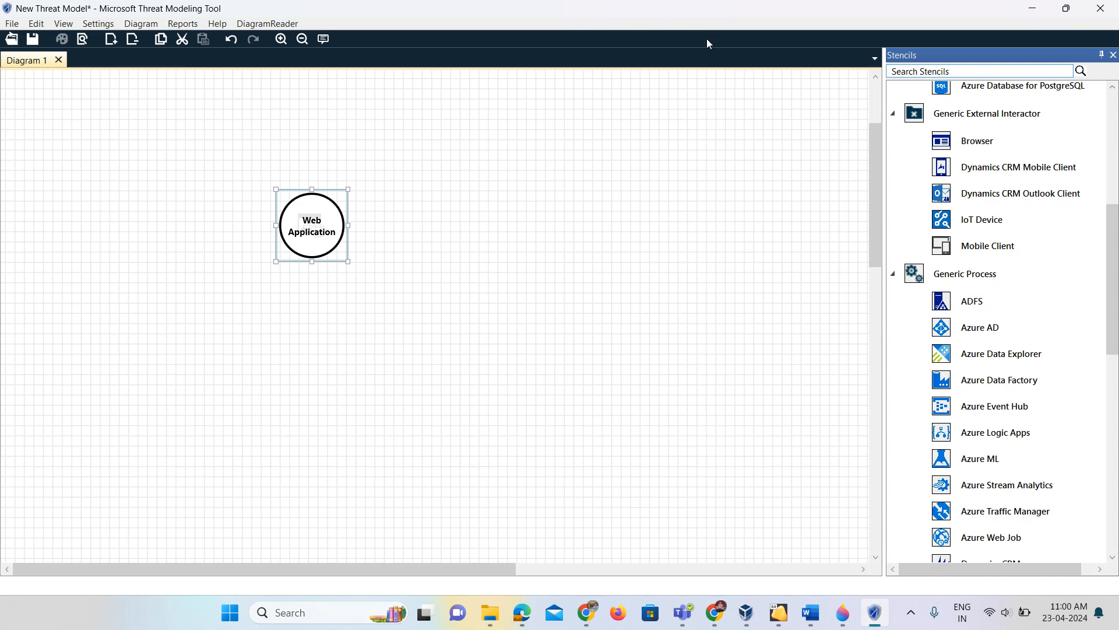
text(server)
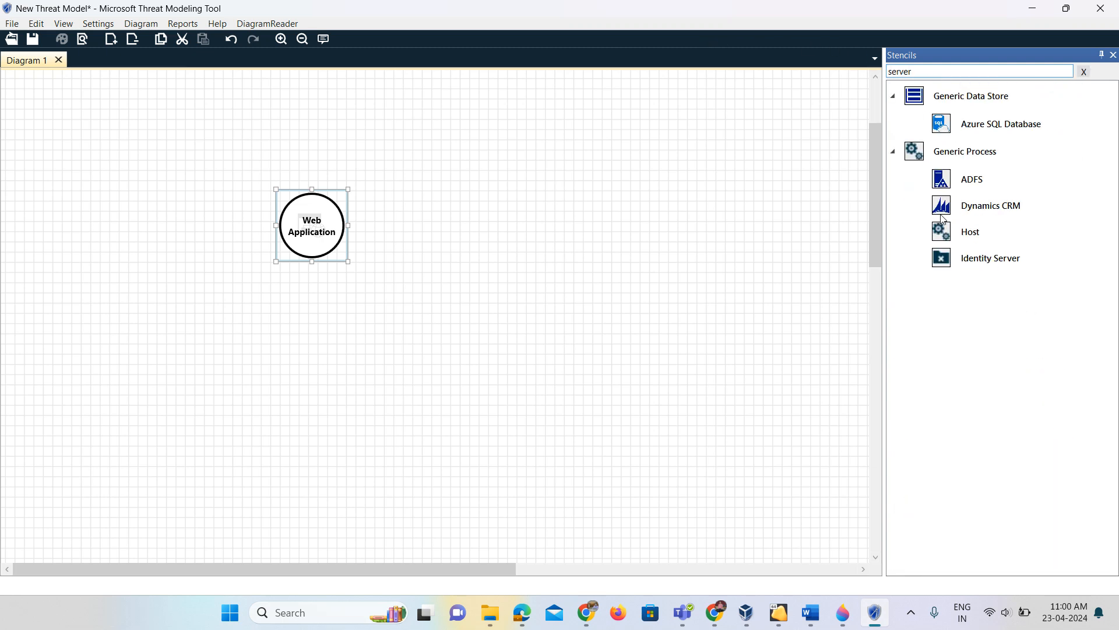
drag(944, 265, 508, 223)
click(712, 247)
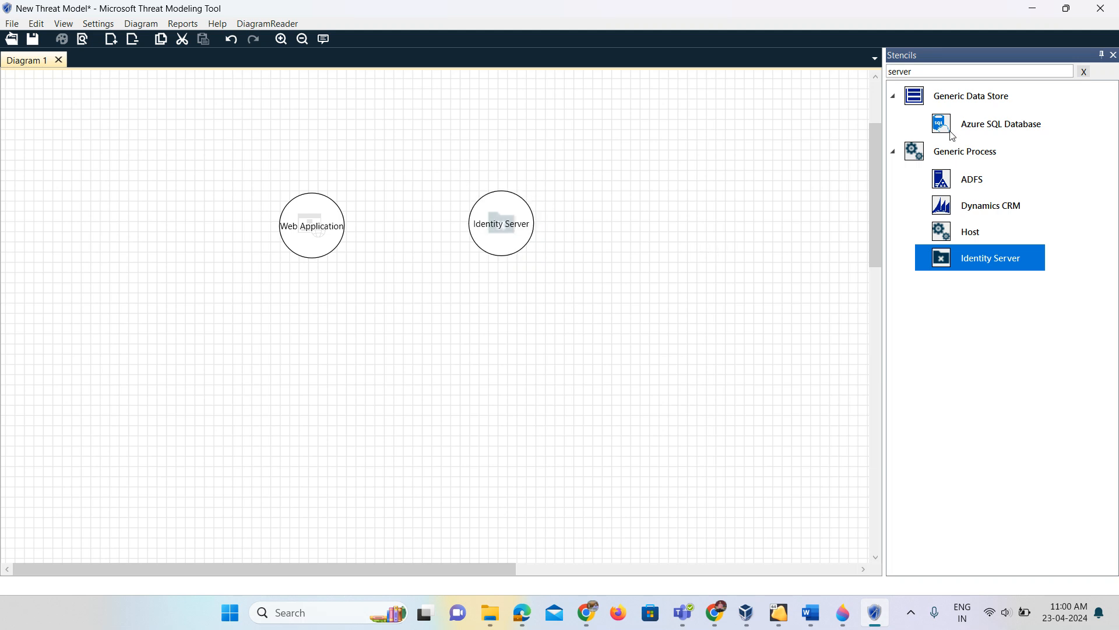
Place an Azure SQL Database data store to the right of the Identity Server and clear the stencil search.
drag(952, 135, 712, 223)
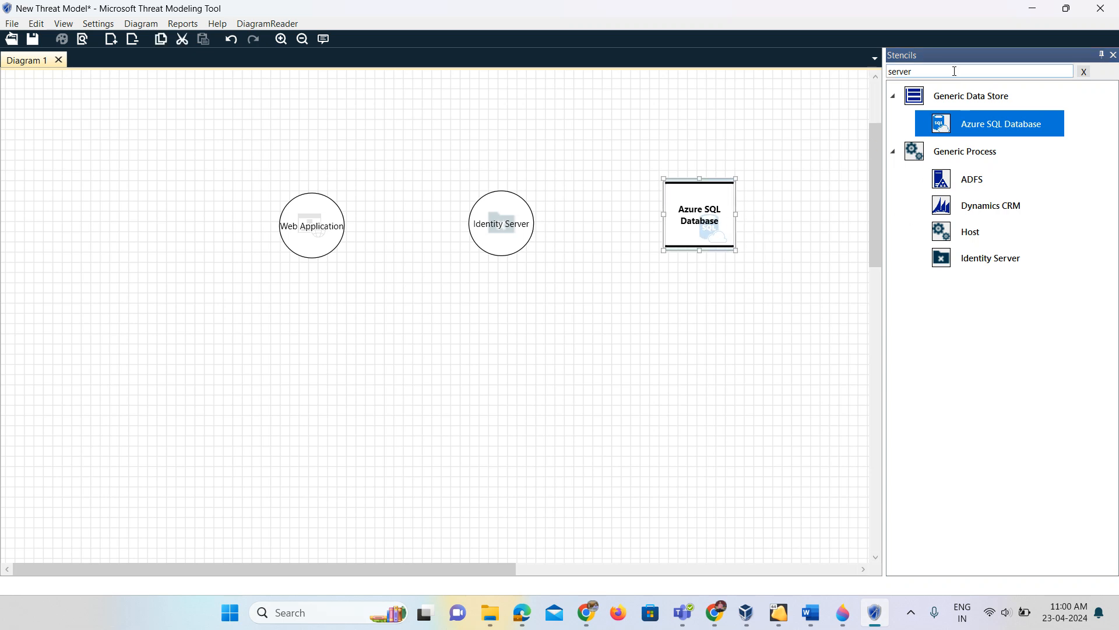
click(1080, 76)
click(1084, 72)
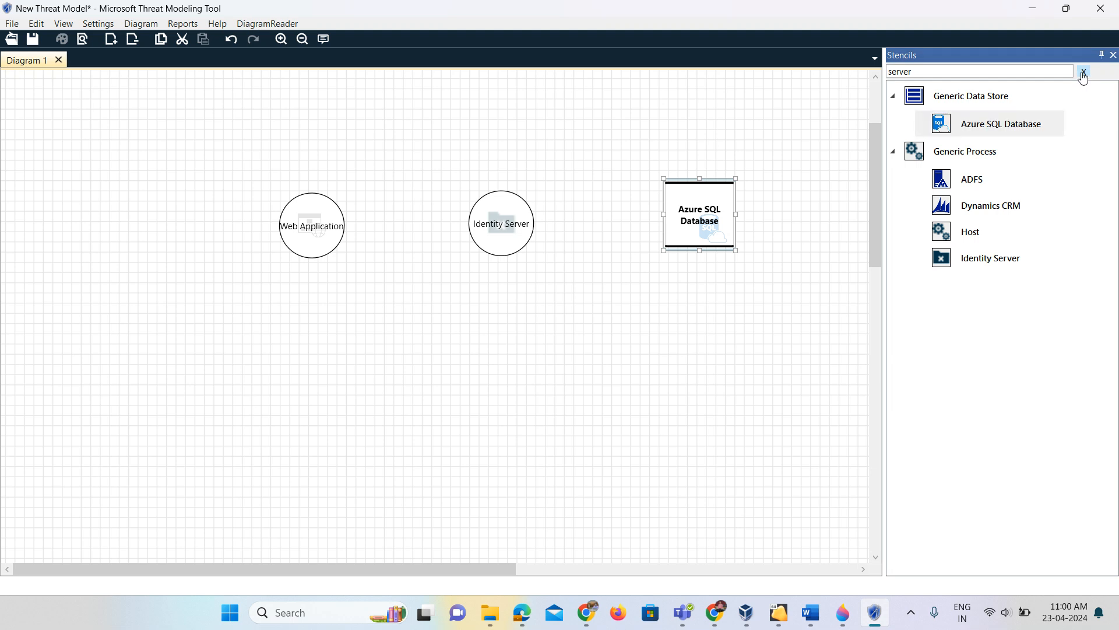
Place a Request data flow and connect it from the Web Application to the Identity Server.
drag(1115, 181, 1117, 206)
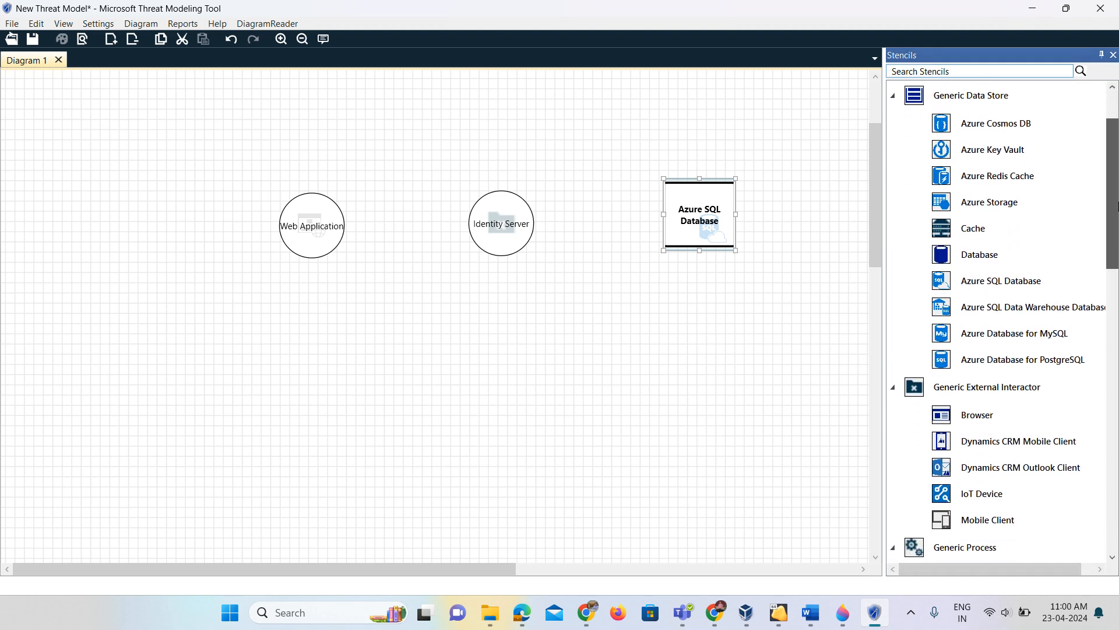
scroll(1010, 153, up, 3)
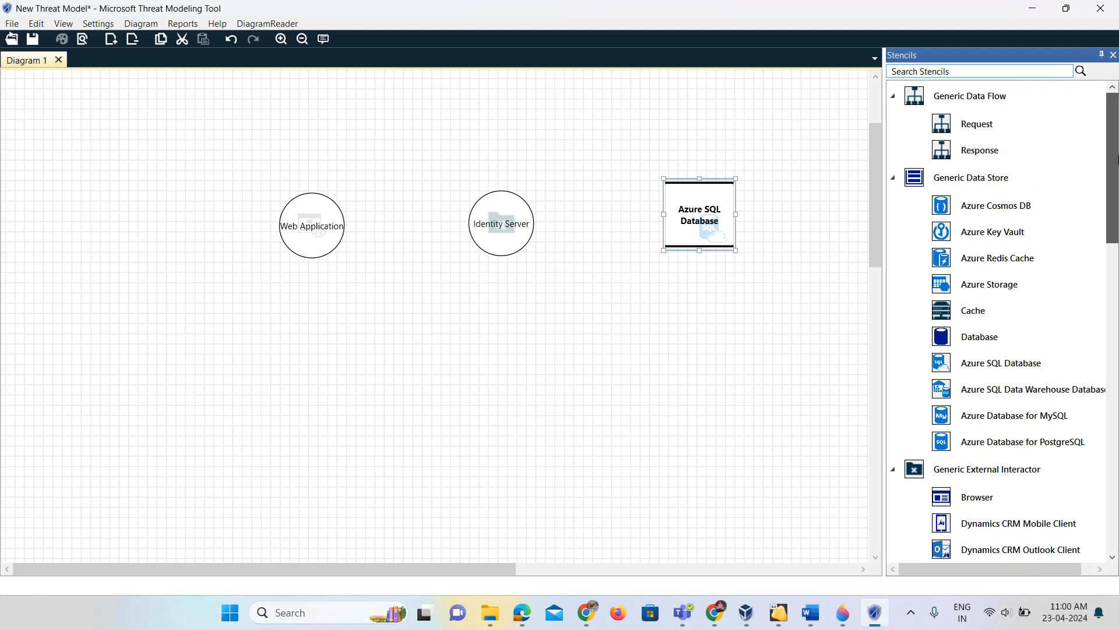
drag(955, 124, 442, 189)
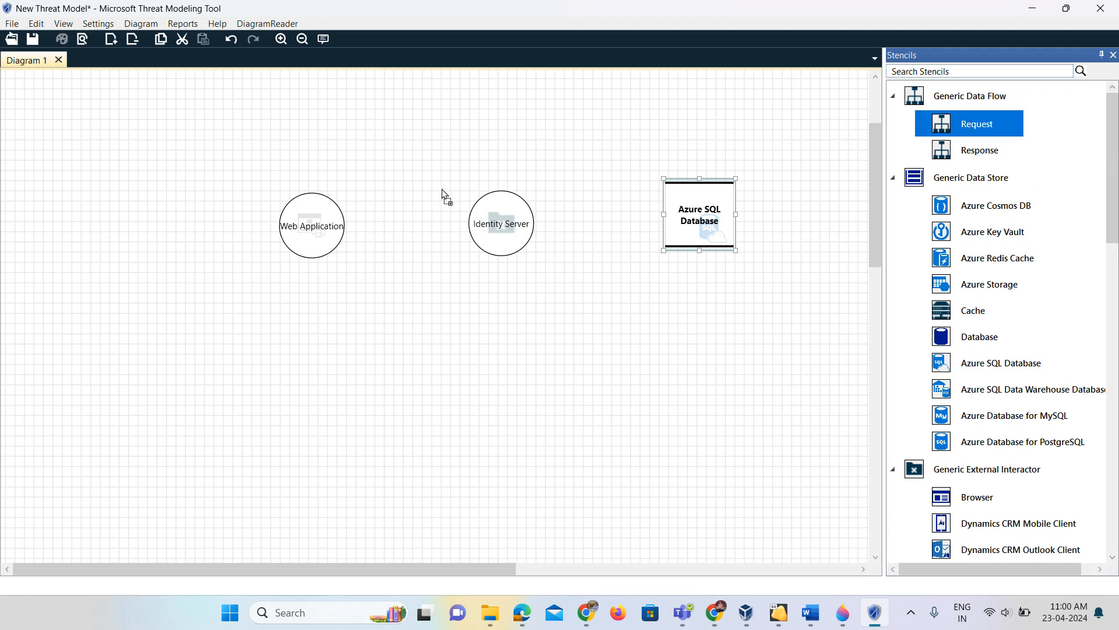
drag(326, 216, 328, 216)
drag(363, 254, 461, 225)
drag(426, 190, 347, 225)
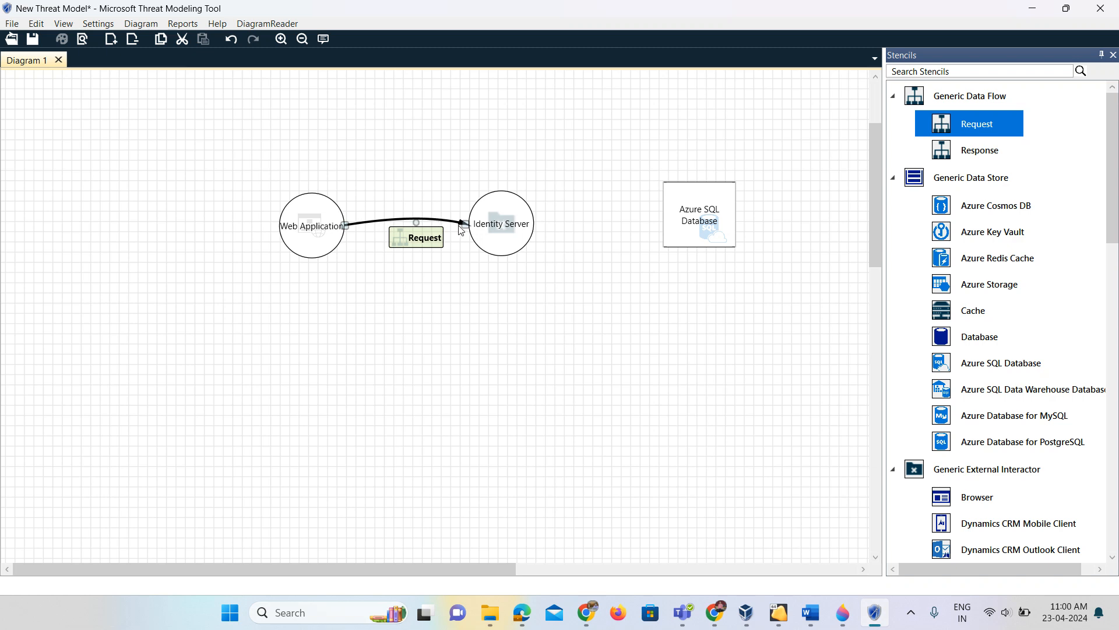
mouse_move(465, 225)
mouse_down()
mouse_move(475, 196)
mouse_move(467, 225)
mouse_up()
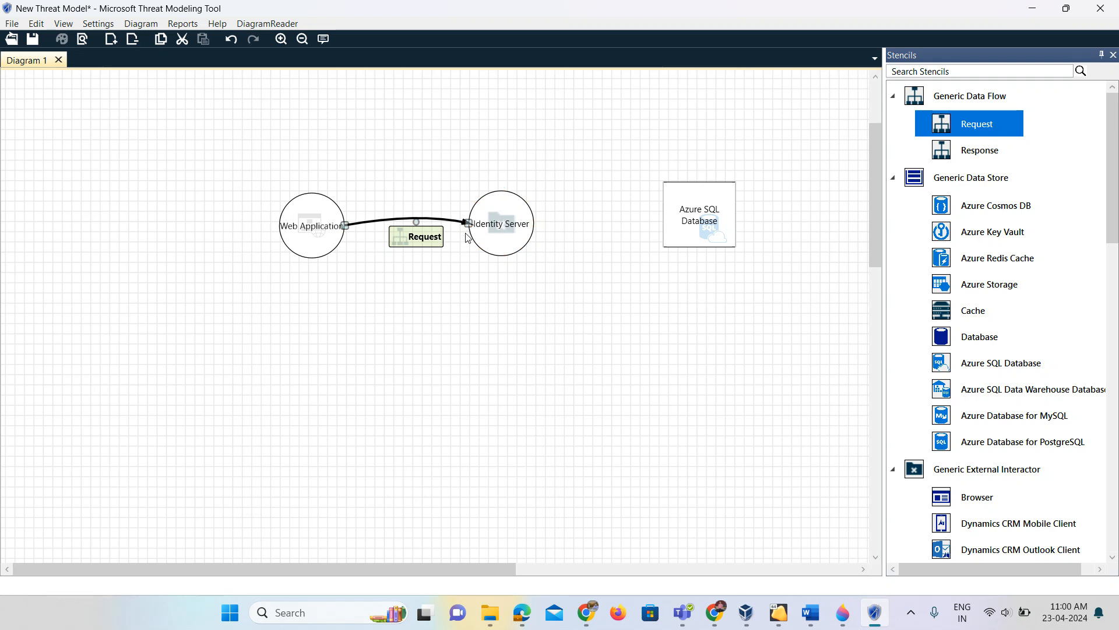
click(399, 293)
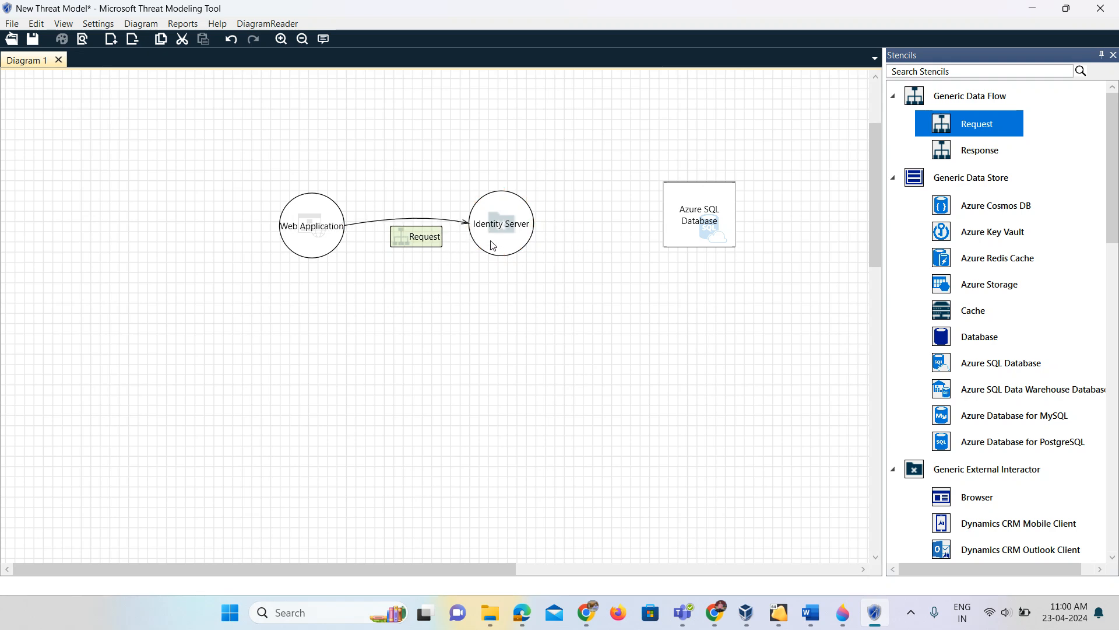
Connect the Identity Server to the Azure SQL Database with a Request flow, and bend both Request flows upward.
click(422, 244)
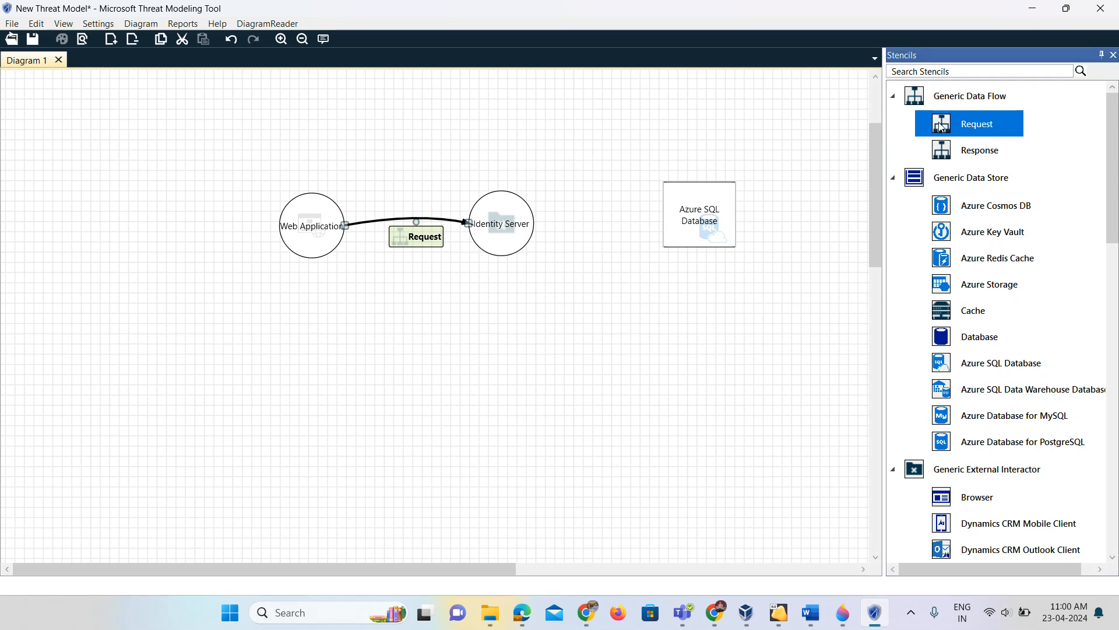
drag(940, 126, 534, 224)
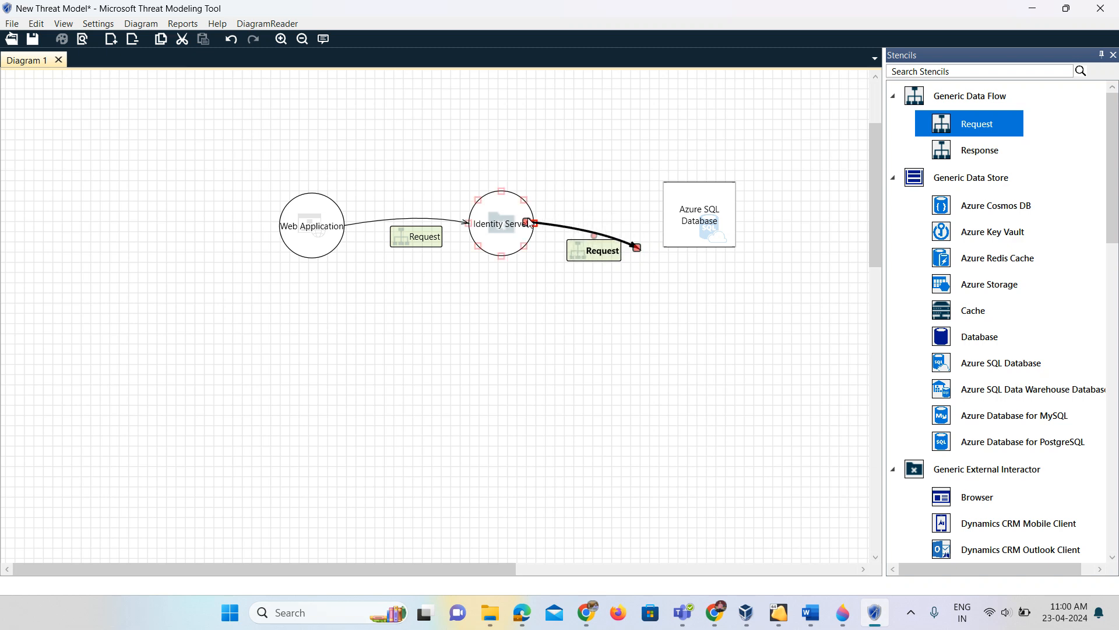
drag(639, 250, 663, 217)
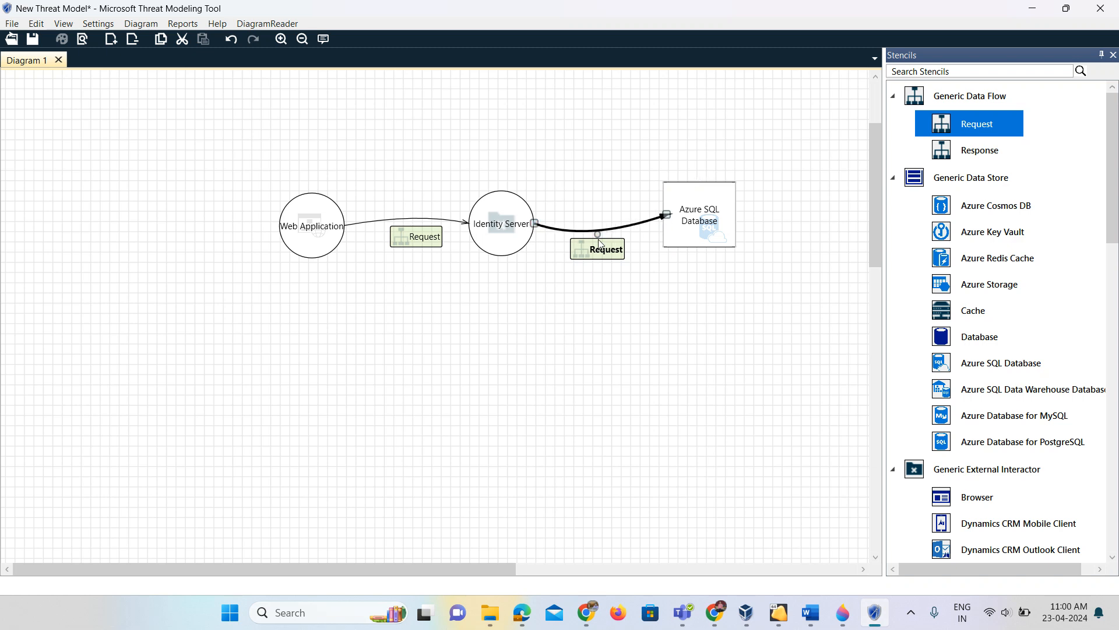
drag(598, 246, 594, 208)
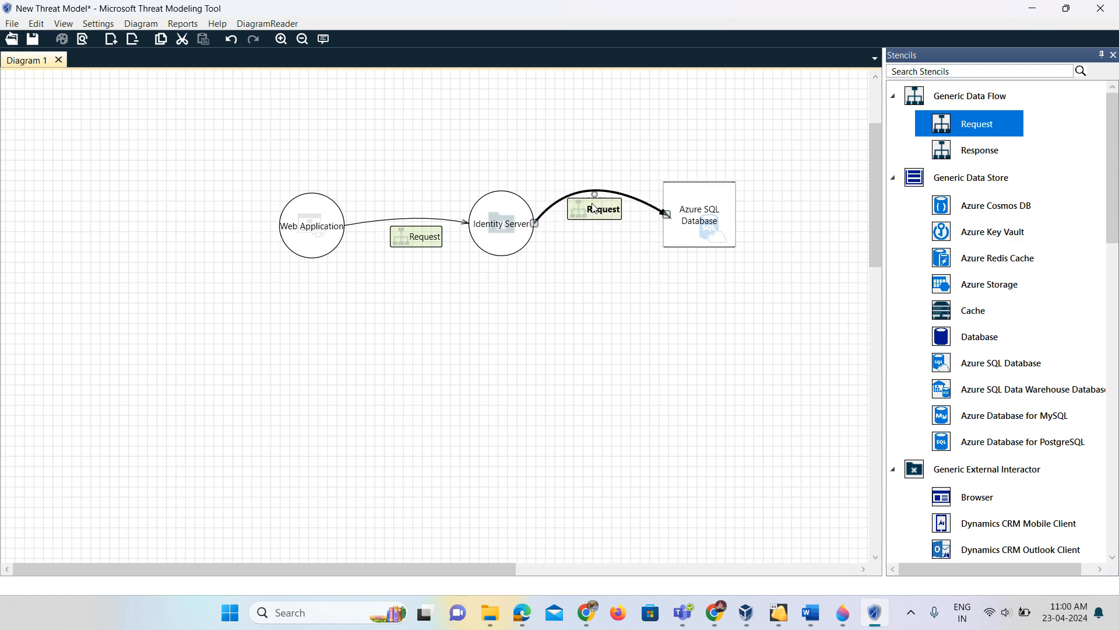
click(611, 272)
drag(423, 238, 414, 218)
click(443, 312)
Add a Response flow from the Azure SQL Database back to the Identity Server, curved below the Request, and nudge the database slightly.
click(944, 153)
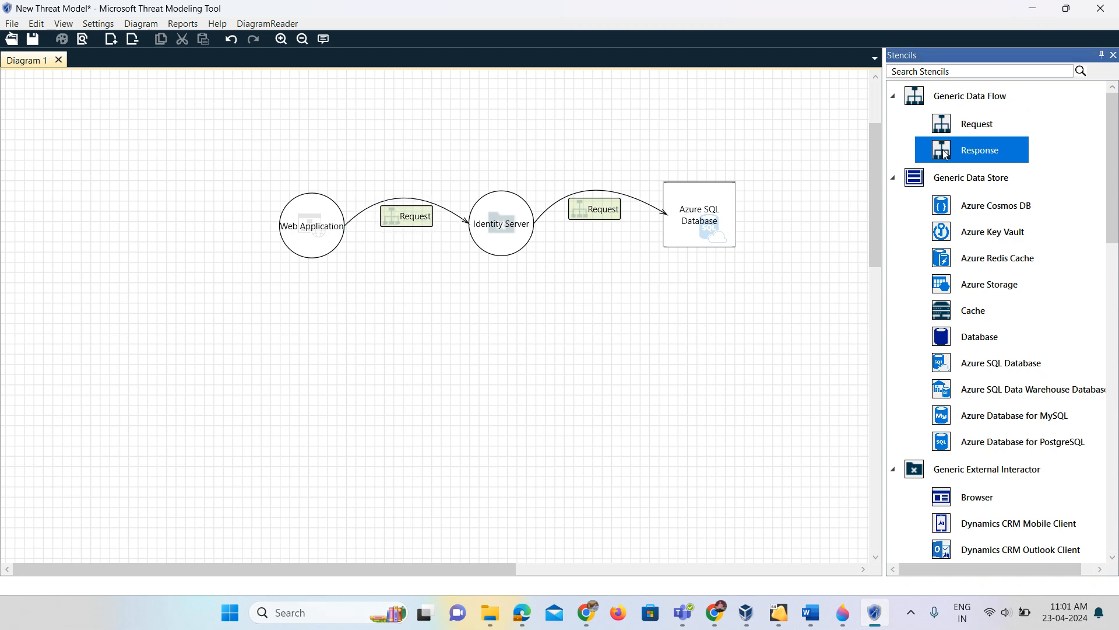
drag(798, 221, 675, 255)
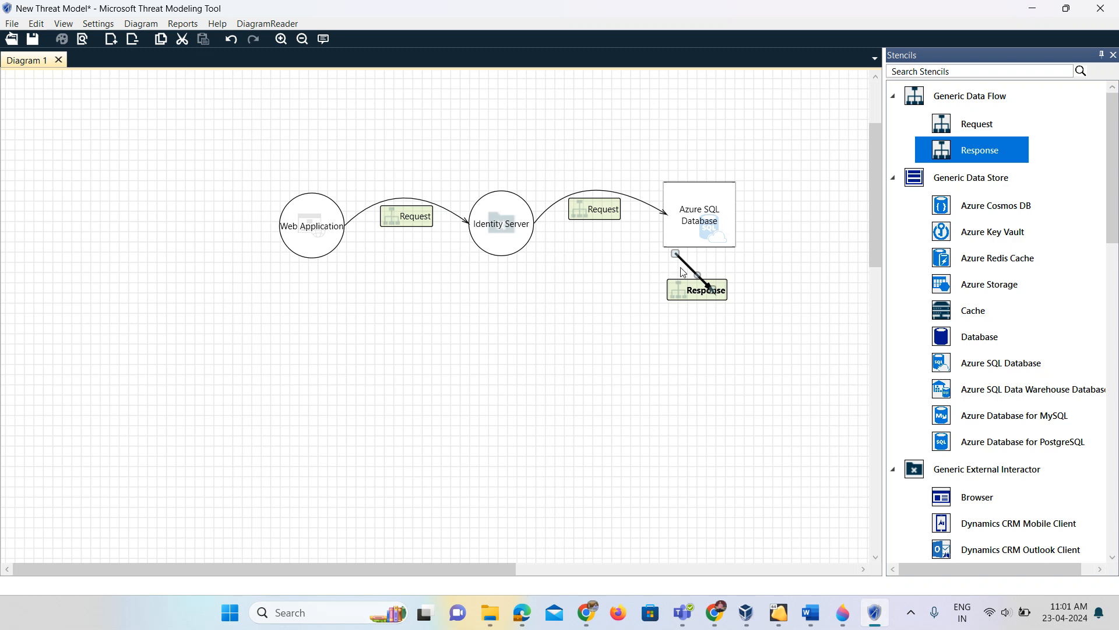
drag(710, 289, 536, 225)
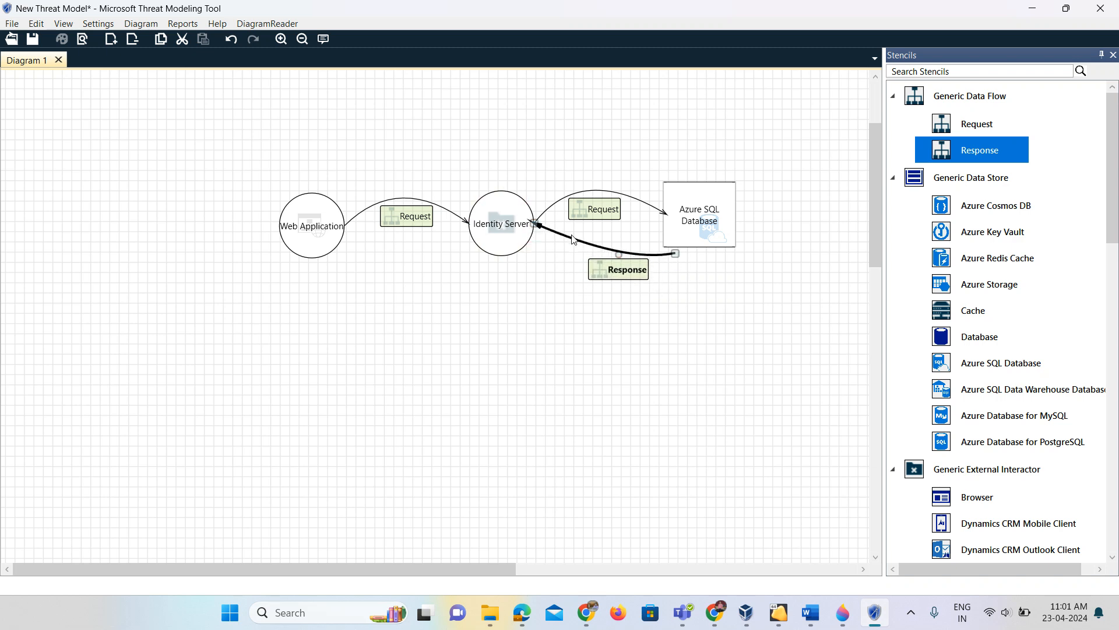
drag(675, 254, 667, 215)
drag(626, 266, 616, 264)
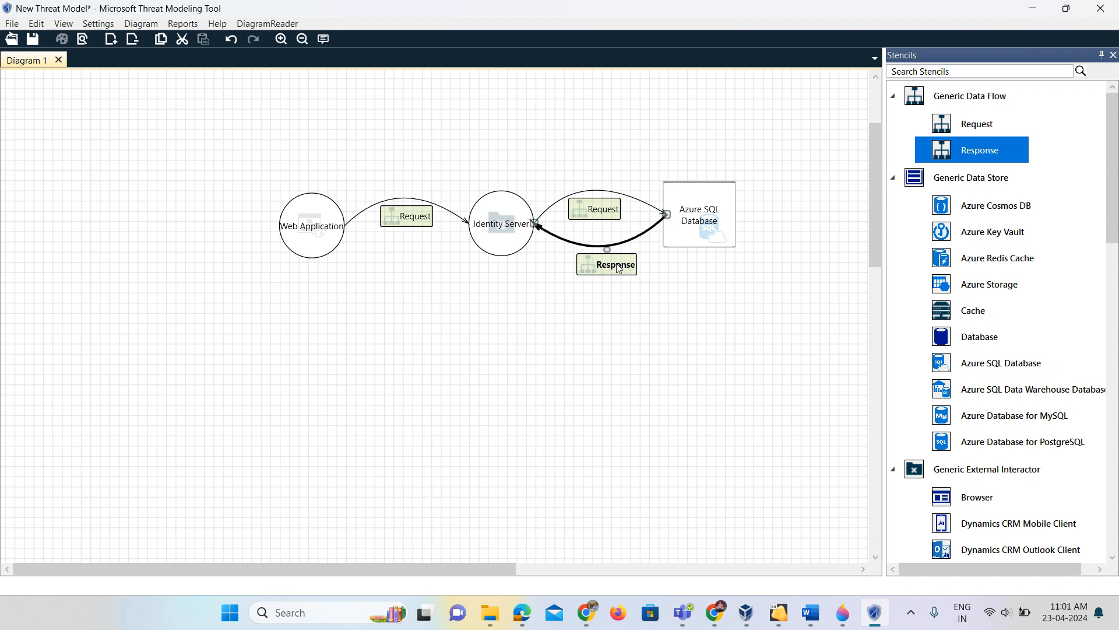
drag(702, 236, 708, 242)
click(640, 297)
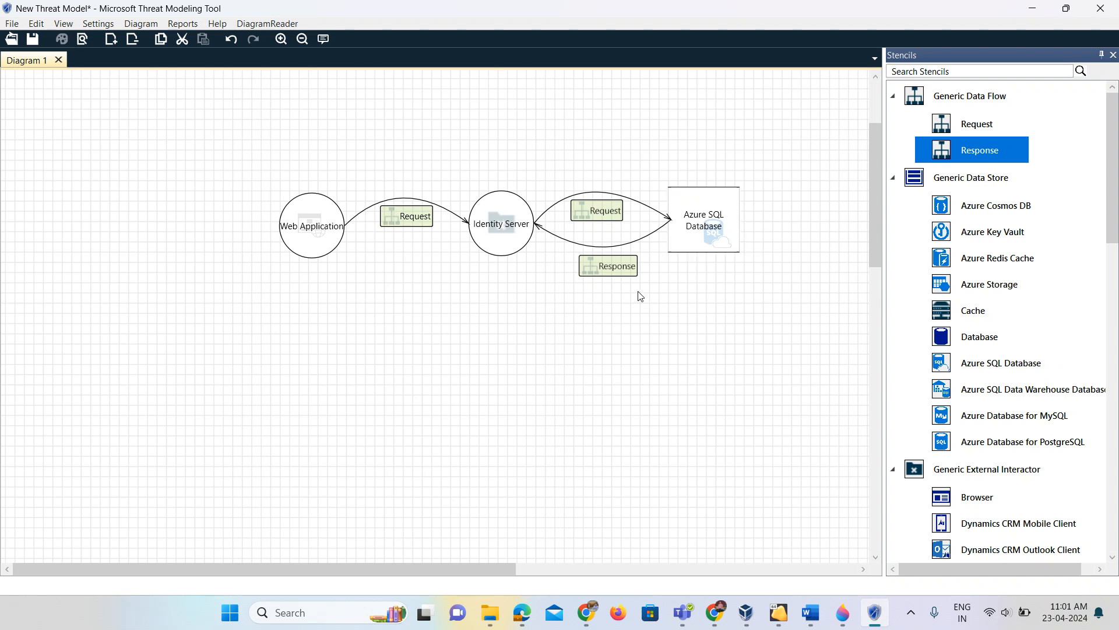
Add a Response flow from the Identity Server back to the Web Application, with its curve centred below the Request.
drag(963, 150, 431, 258)
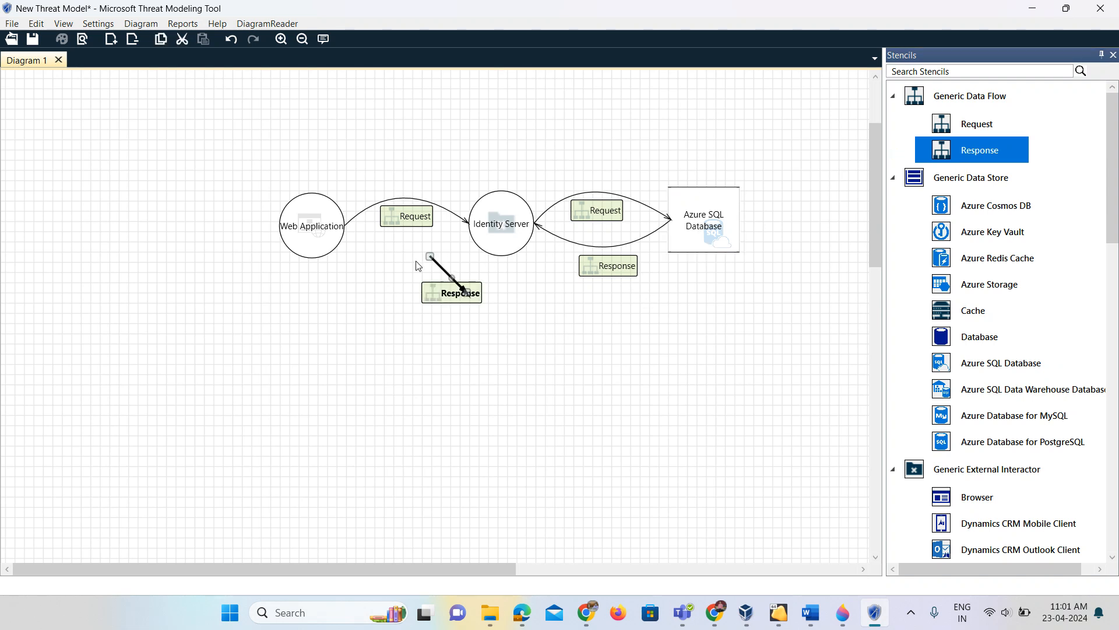
drag(462, 296, 350, 227)
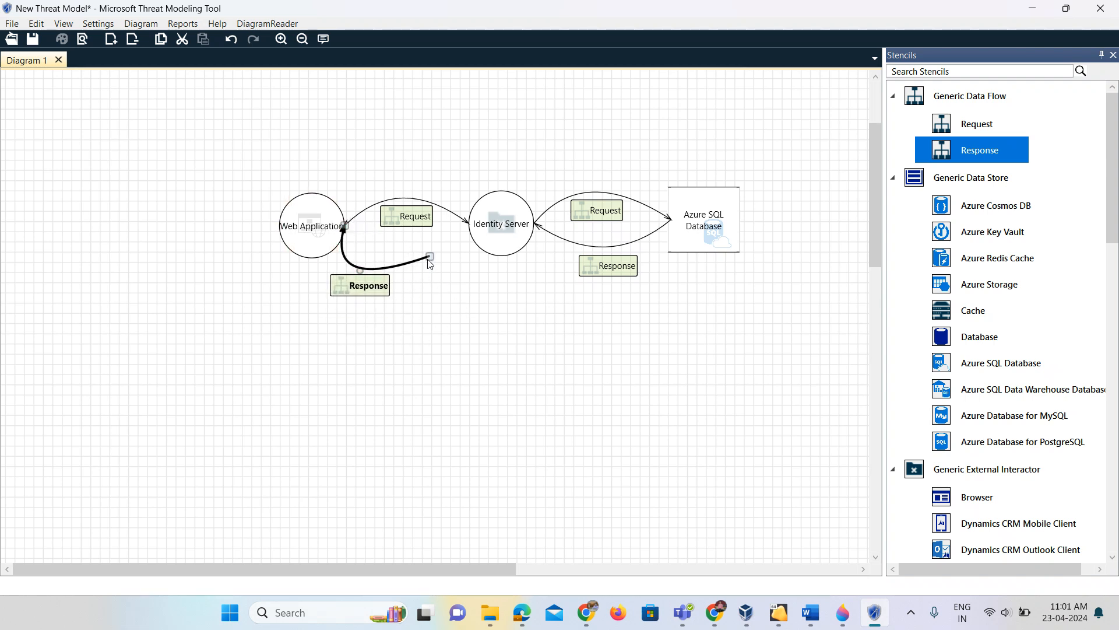
drag(430, 257, 467, 224)
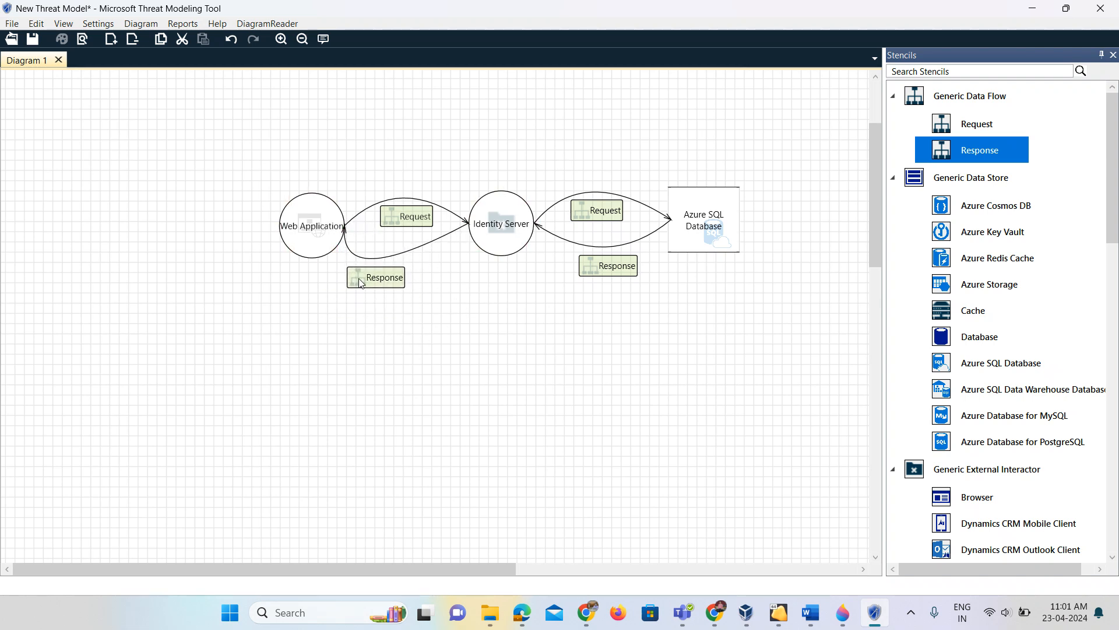
drag(381, 283, 408, 280)
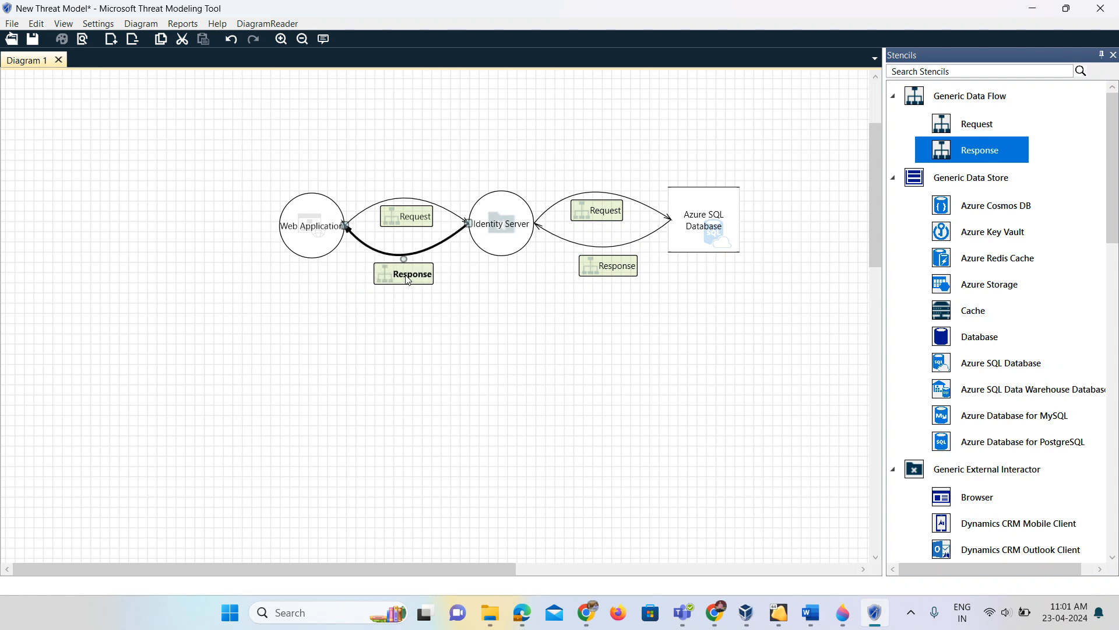
click(477, 364)
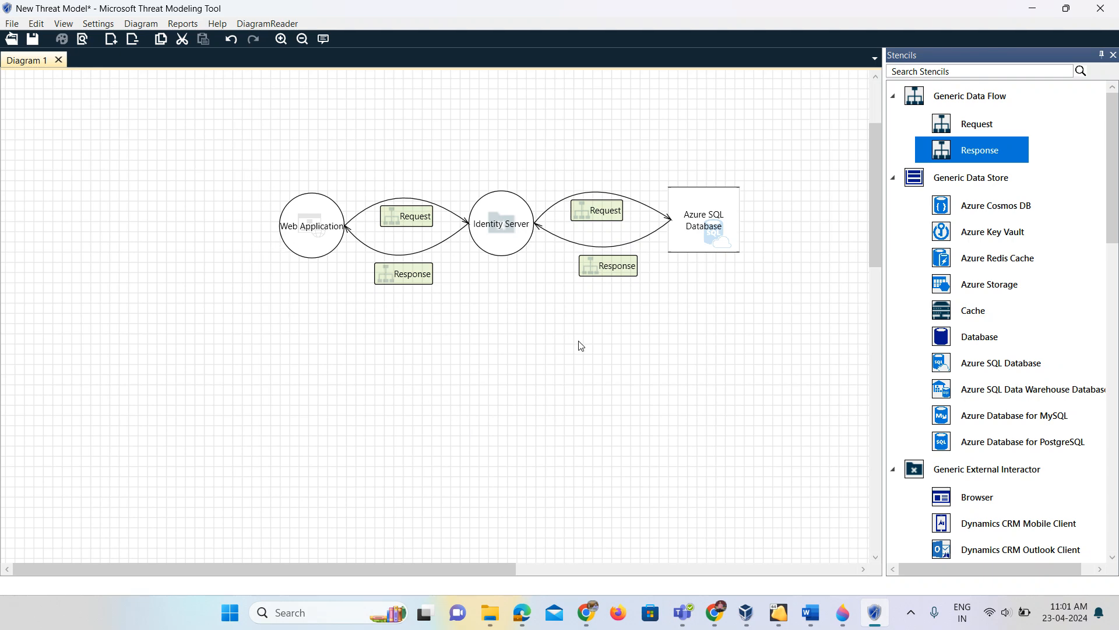
scroll(1033, 314, down, 20)
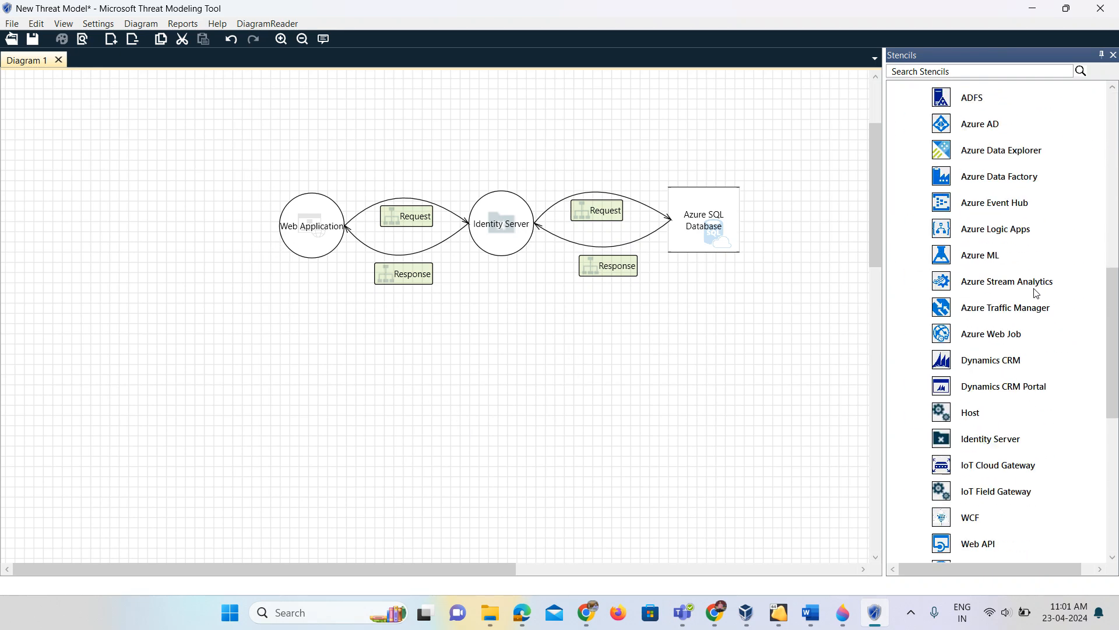
scroll(1035, 293, up, 5)
scroll(1036, 328, up, 5)
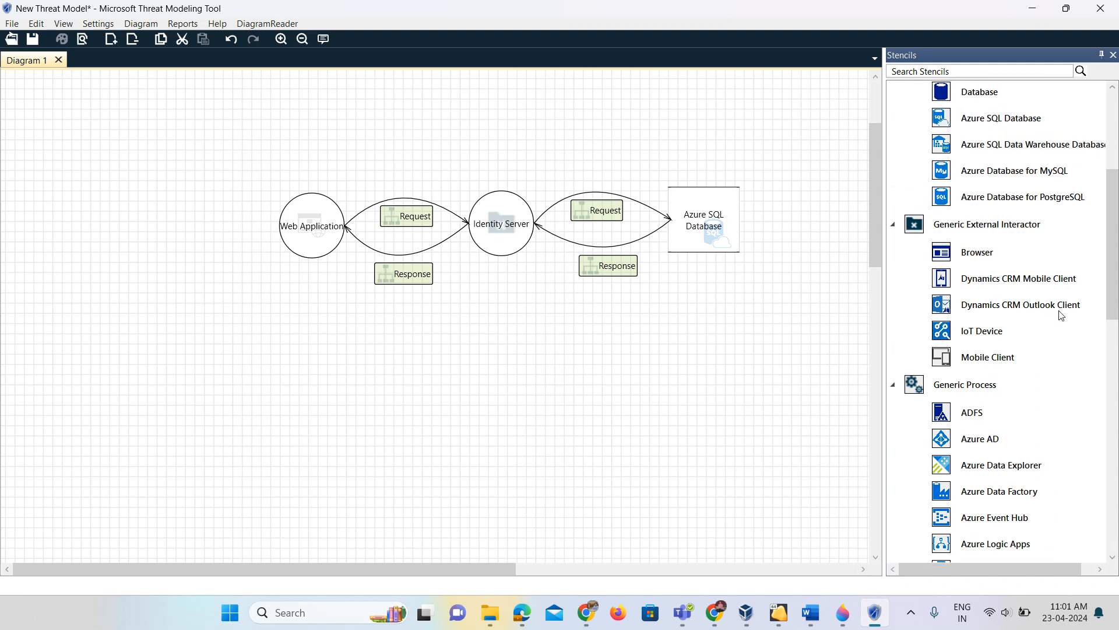
scroll(1019, 319, down, 15)
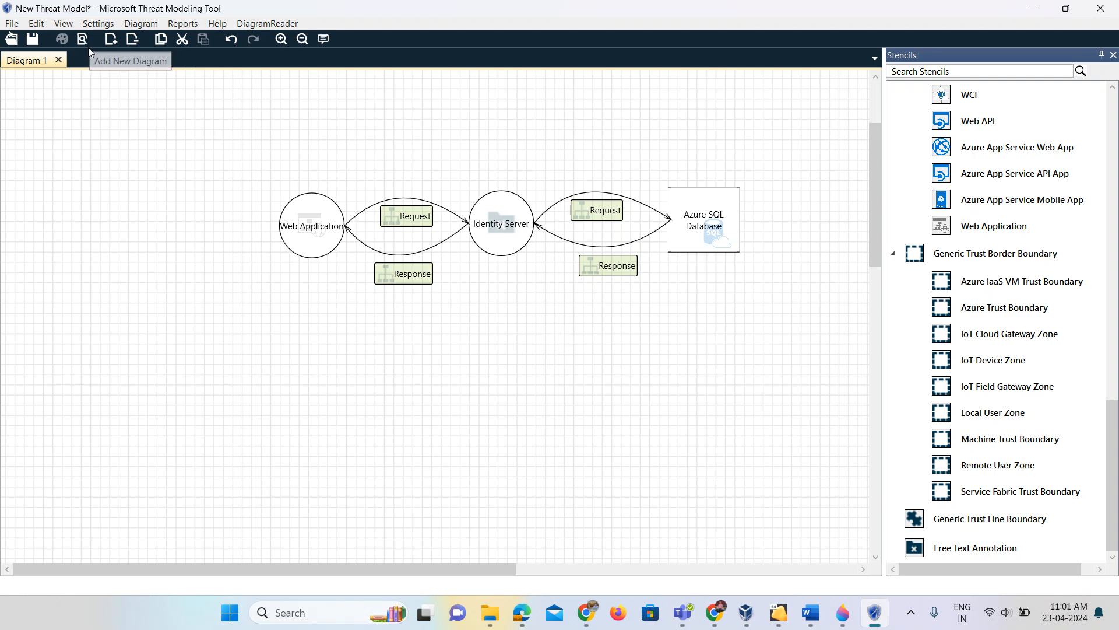
Switch the model to the analysis view and look through the generated threat list.
click(62, 38)
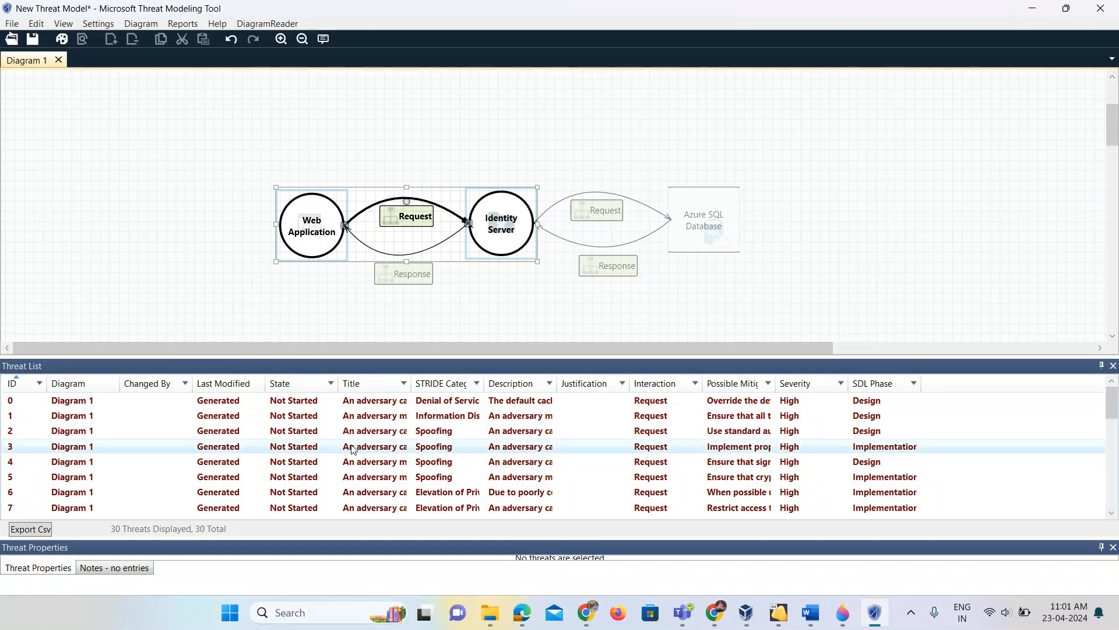
scroll(260, 449, down, 4)
scroll(294, 432, down, 3)
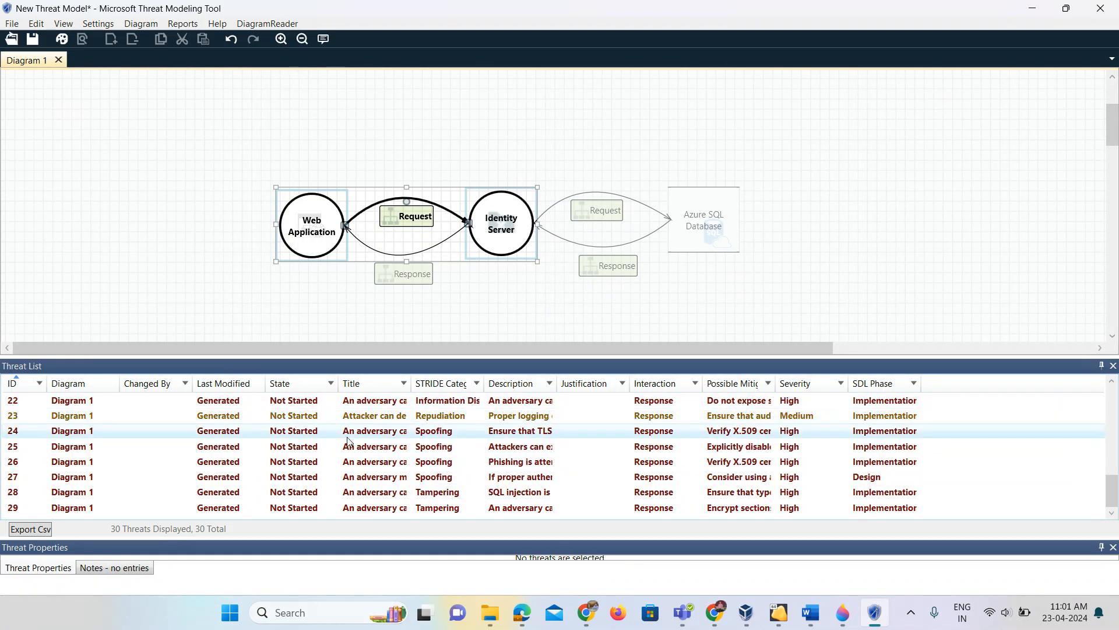
scroll(309, 429, up, 7)
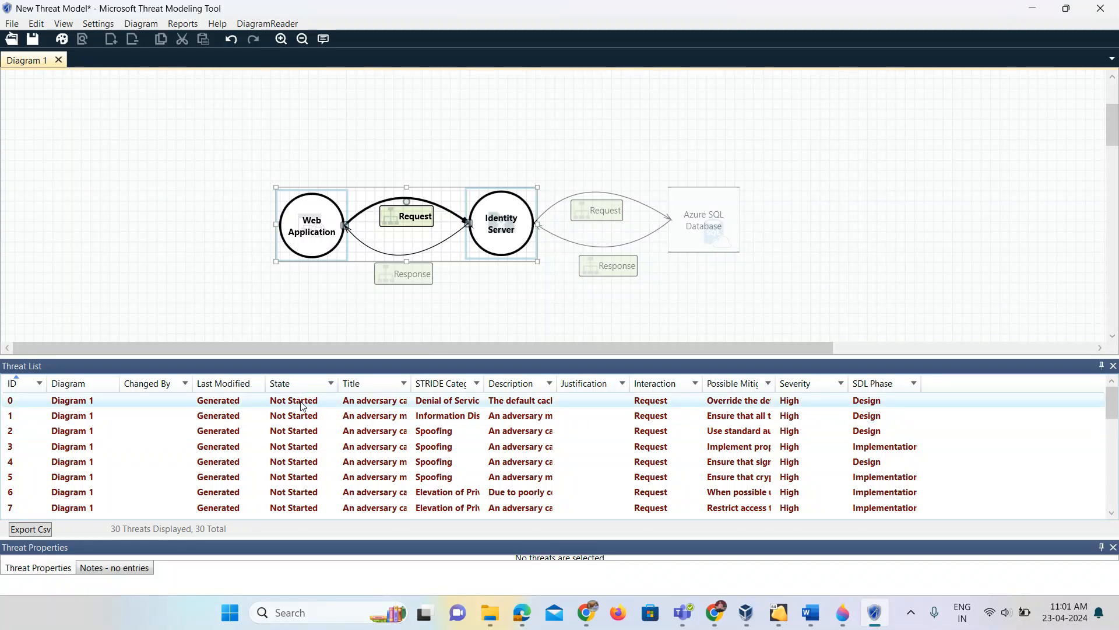
Select threats 0 and 2 in the threat list and check the actions available for each.
click(303, 407)
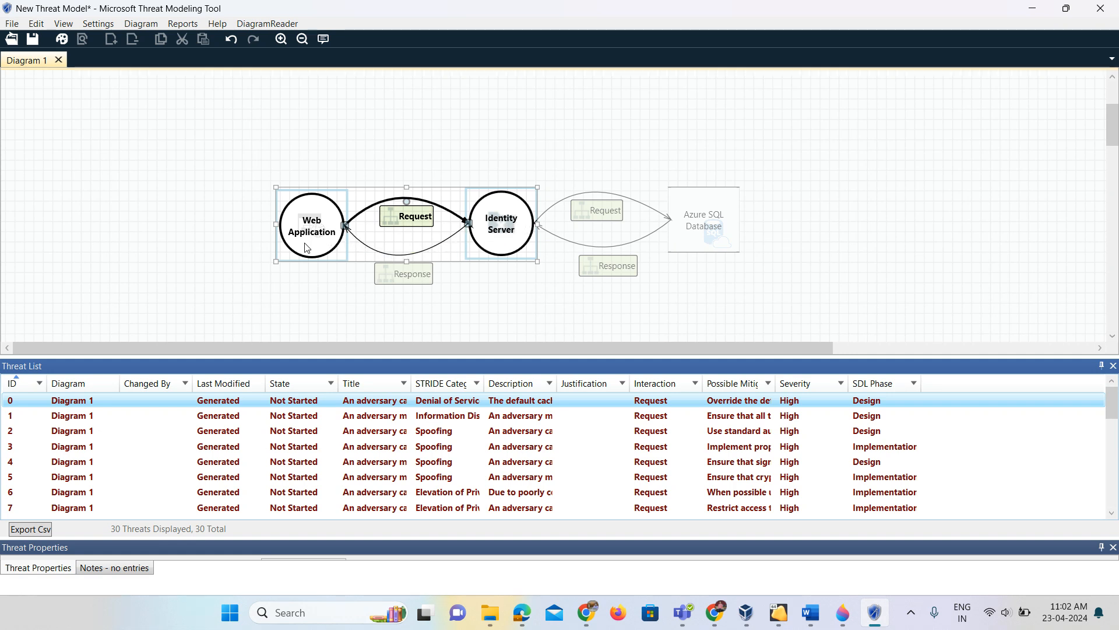
right_click(252, 404)
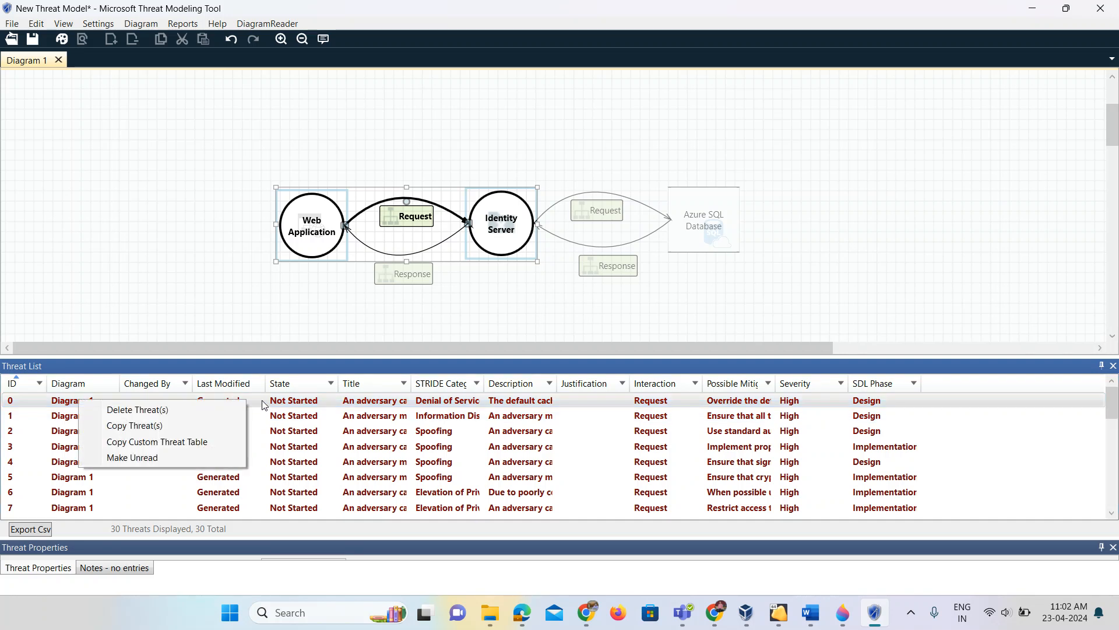
click(278, 404)
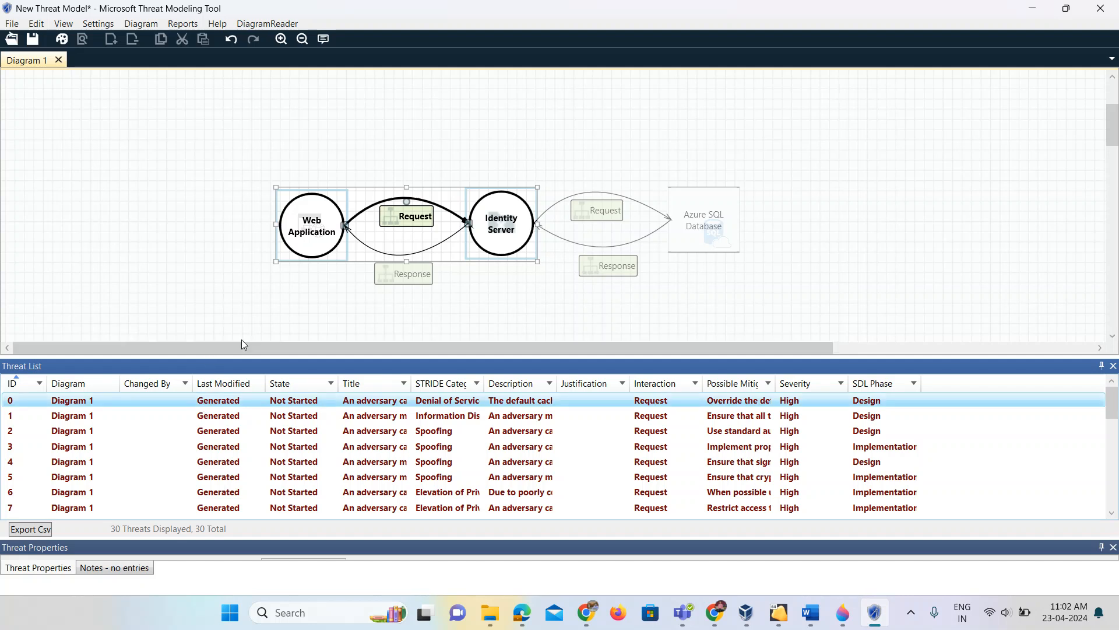
click(493, 431)
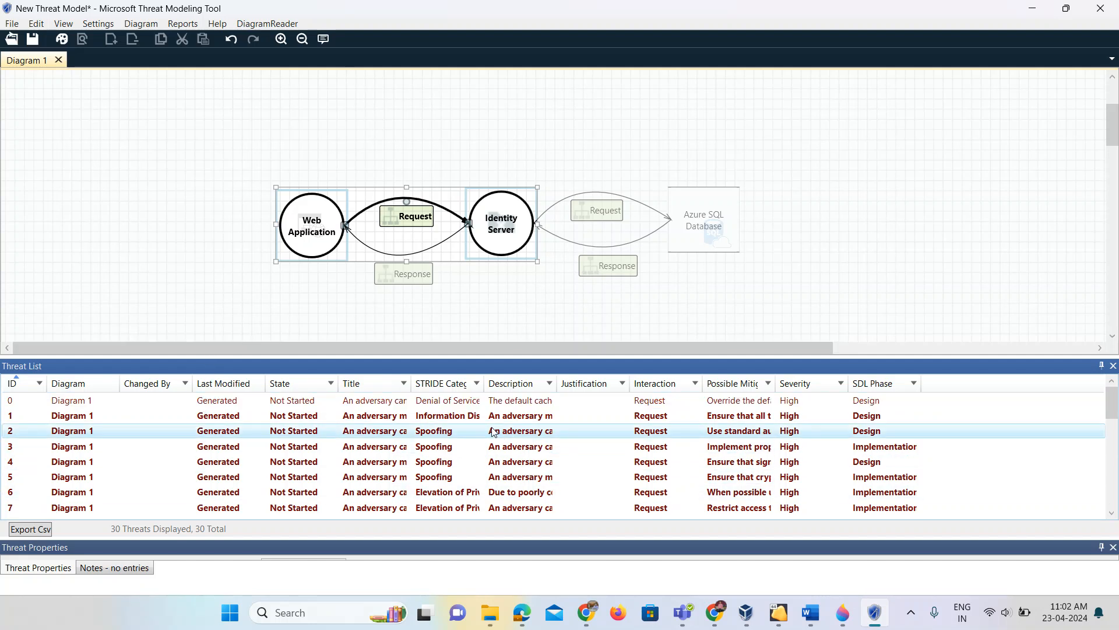
right_click(493, 432)
click(535, 433)
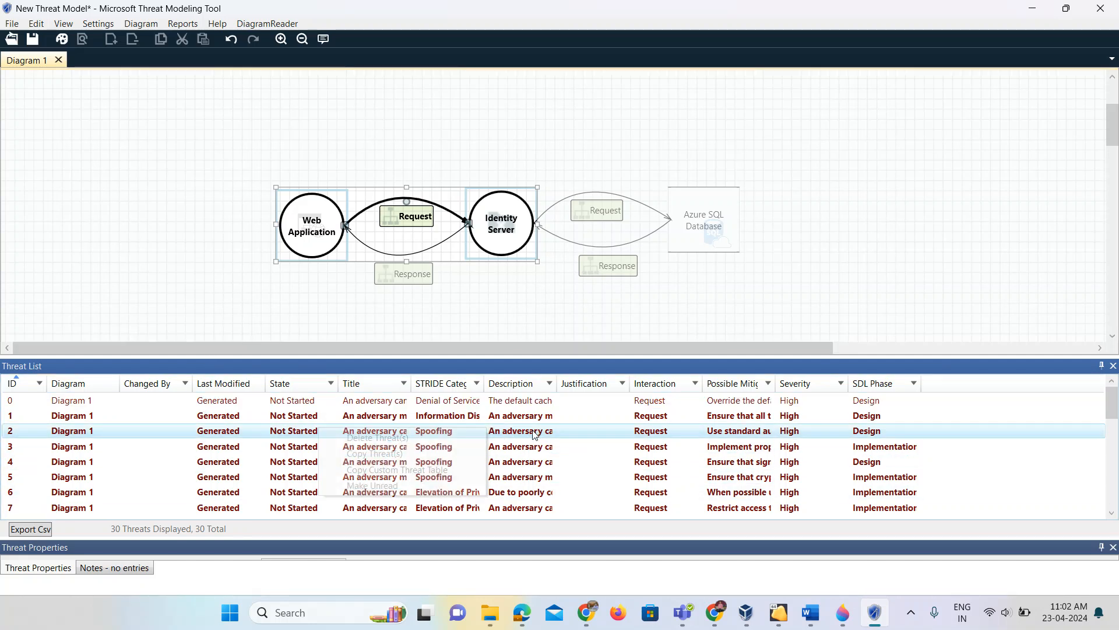
click(352, 407)
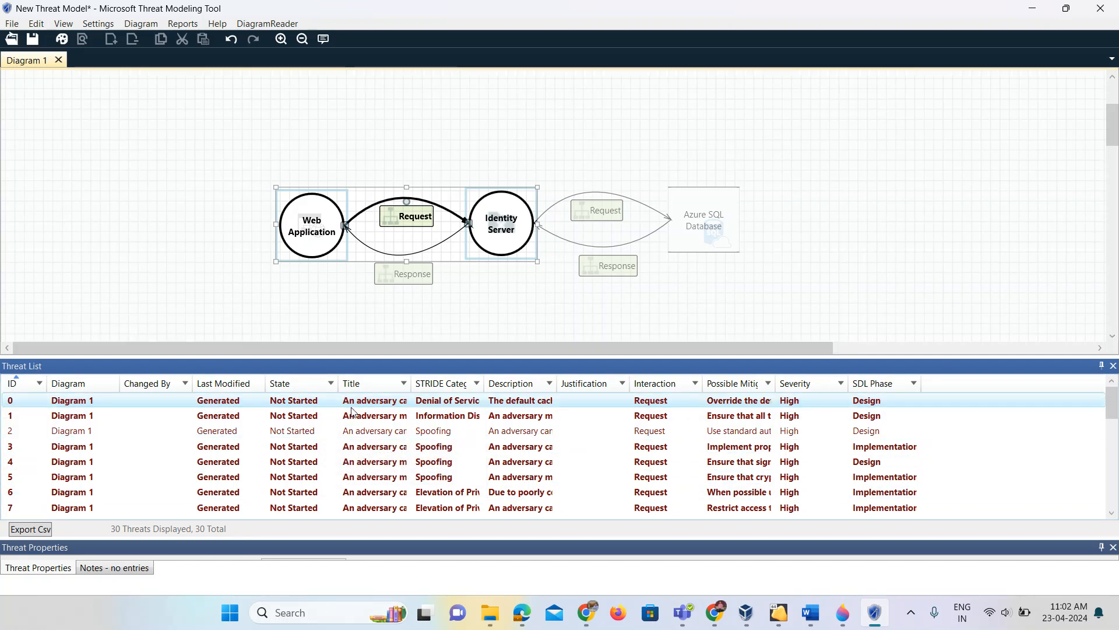
Undo the last two changes to the Response flow between the Identity Server and the Web Application.
click(447, 133)
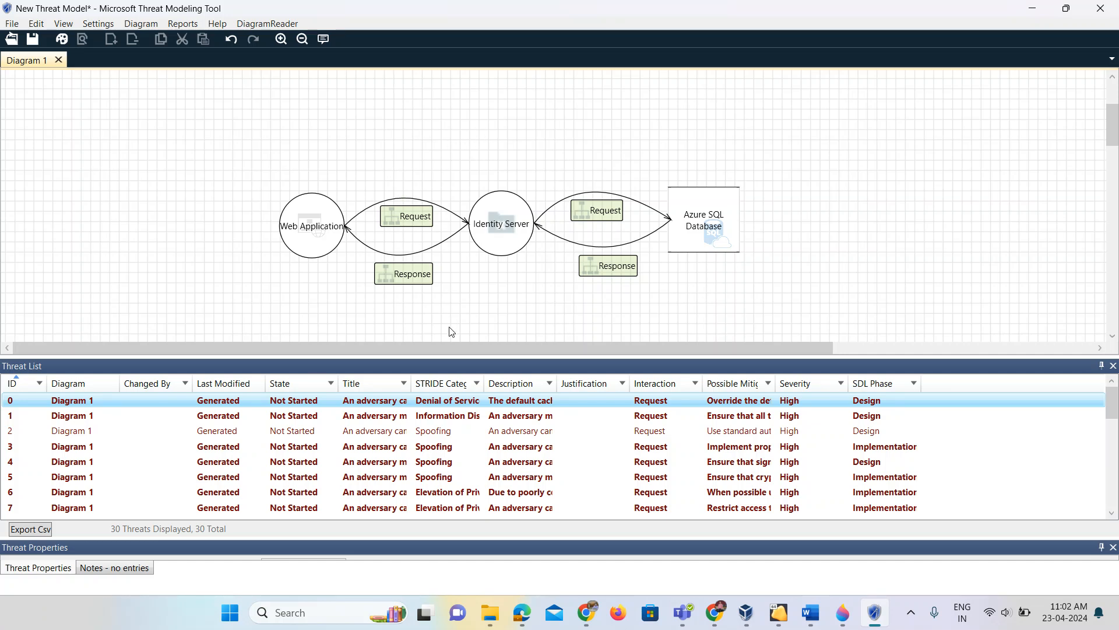
click(232, 39)
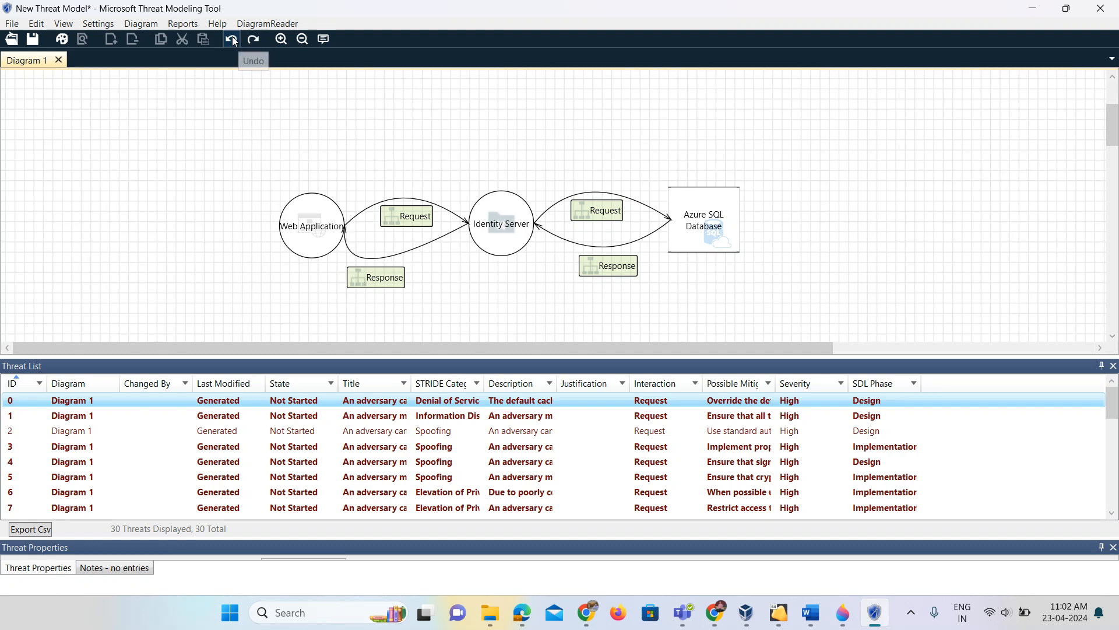
click(234, 41)
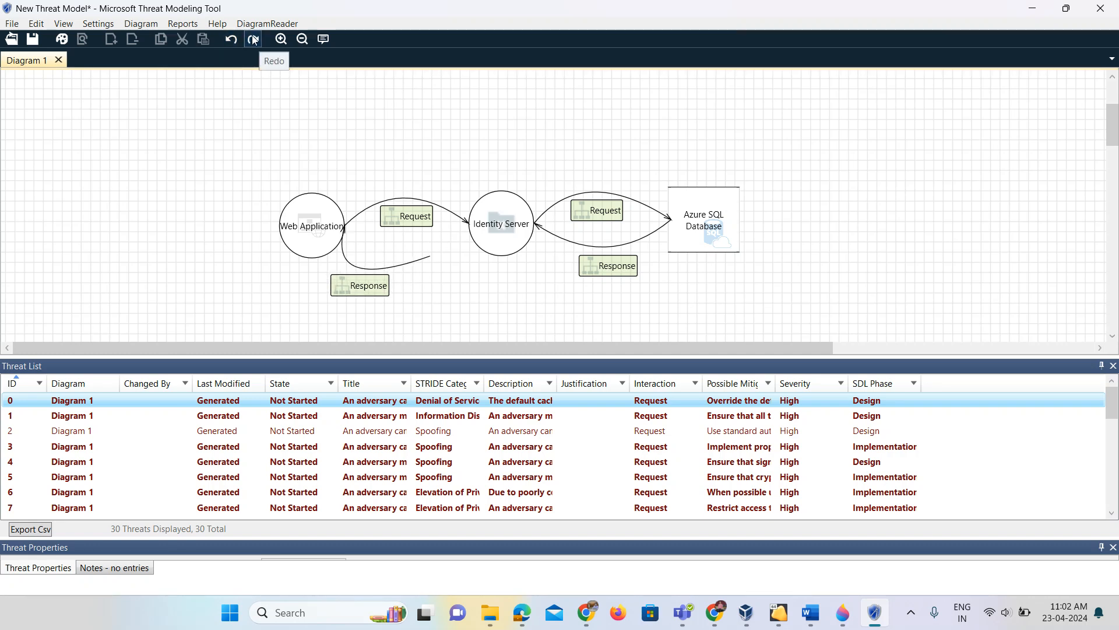
Redo the last change to the Response flow between the Identity Server and Web Application, and show the Stencils pane.
click(254, 39)
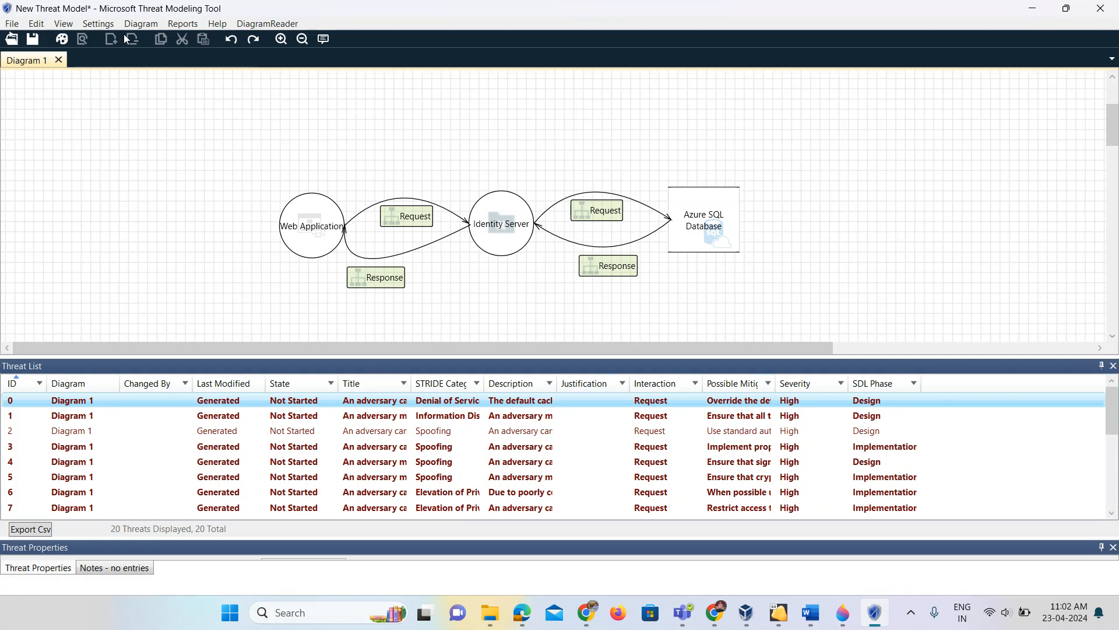
click(62, 24)
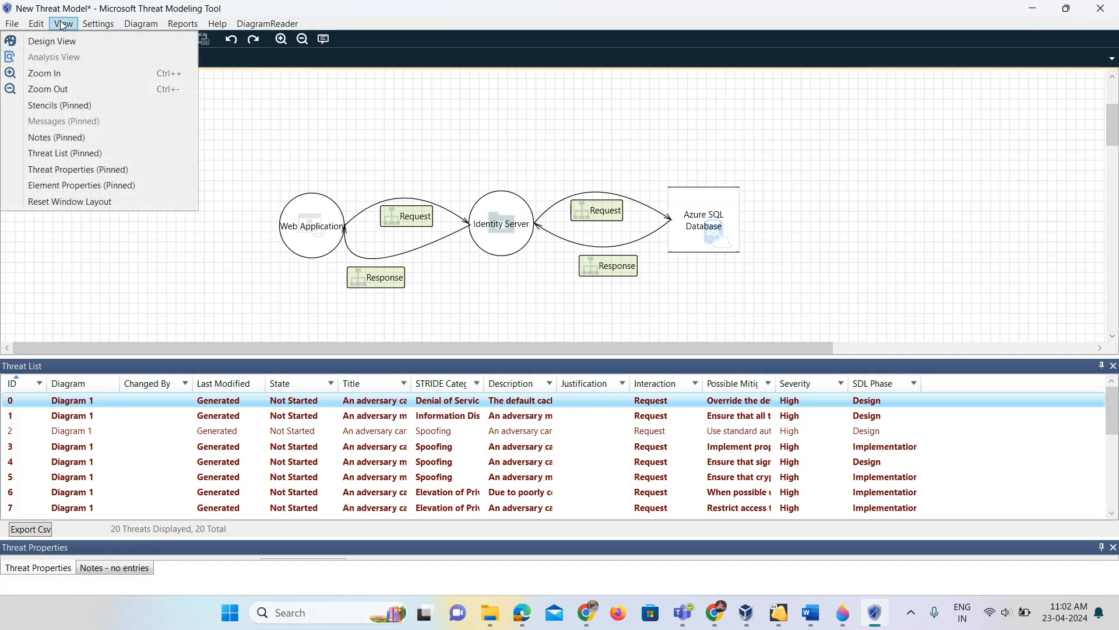
click(68, 105)
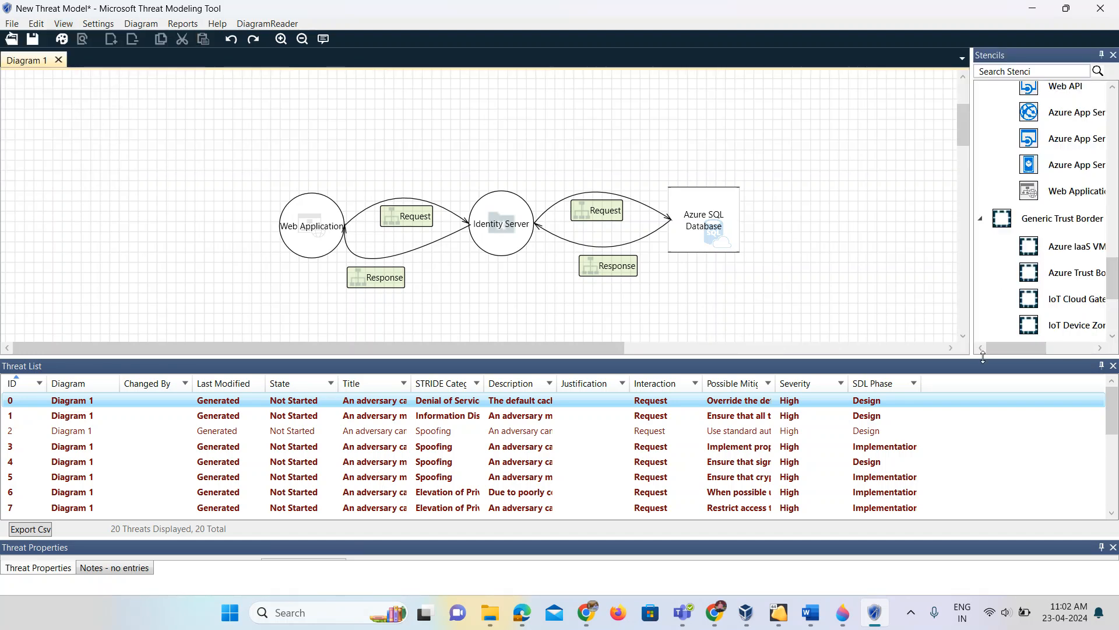
Add a Remote User Zone trust boundary to the diagram and enlarge it to enclose the Web Application.
drag(1012, 347, 1030, 346)
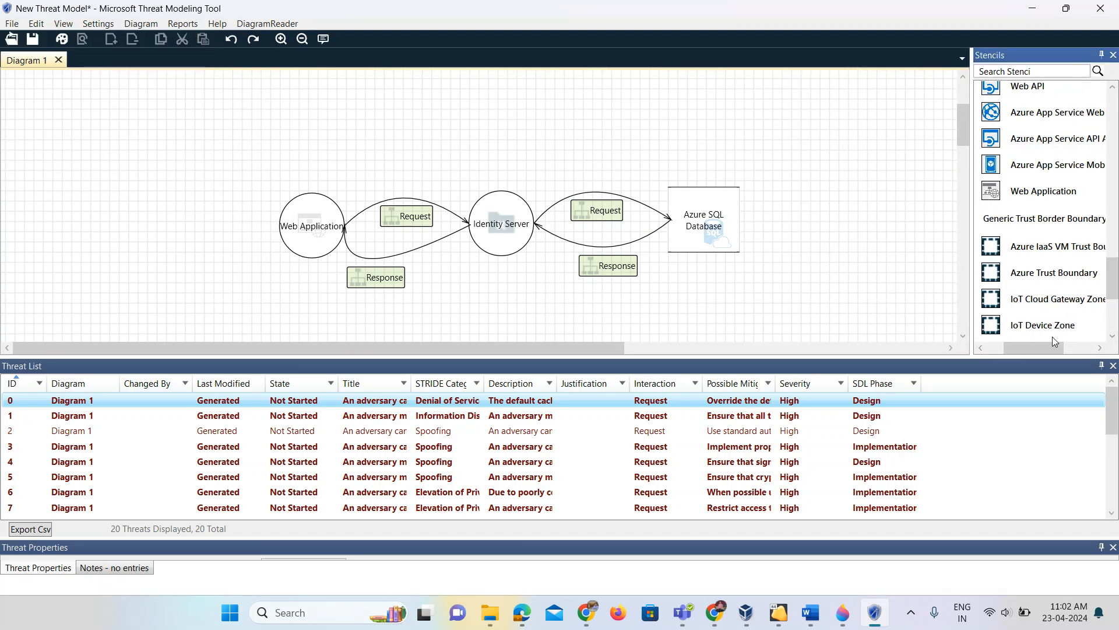
drag(1114, 265, 1117, 286)
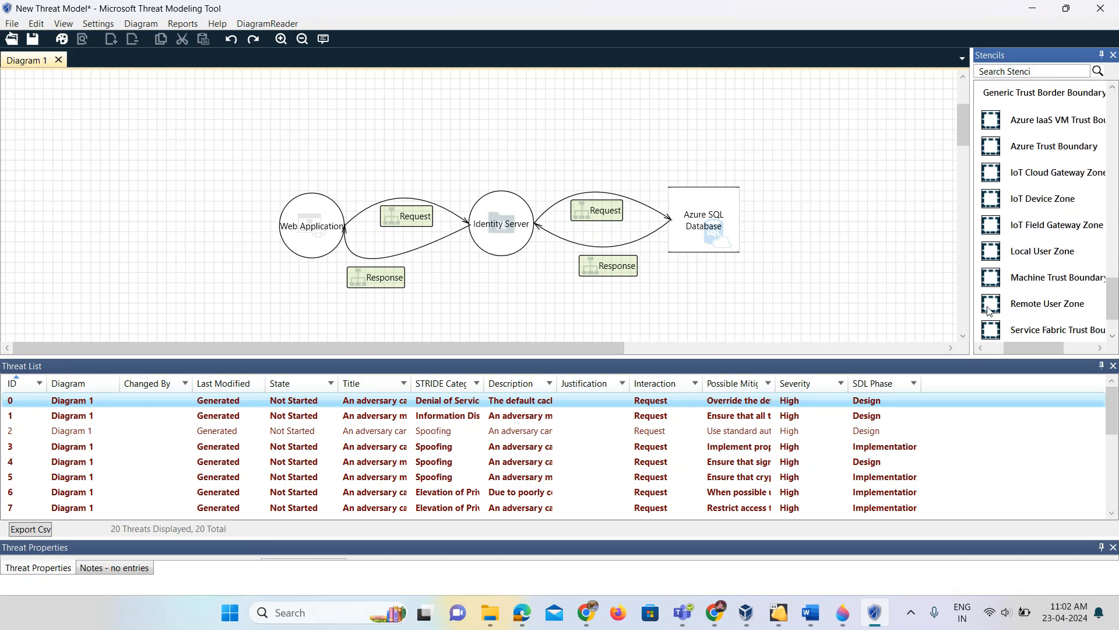
drag(993, 309, 232, 167)
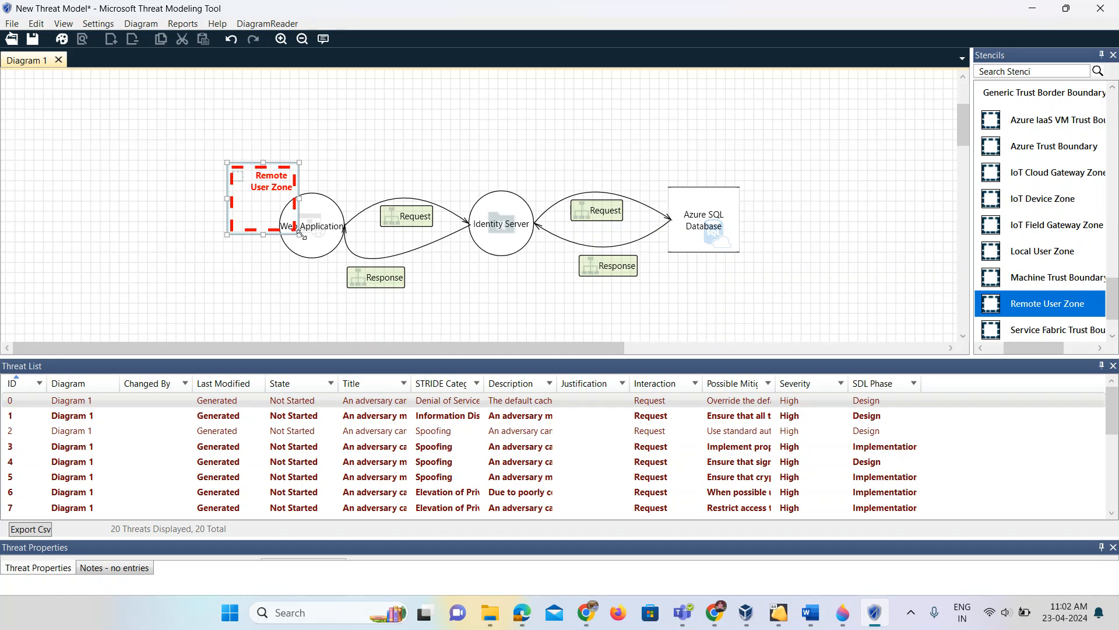
drag(301, 234, 407, 312)
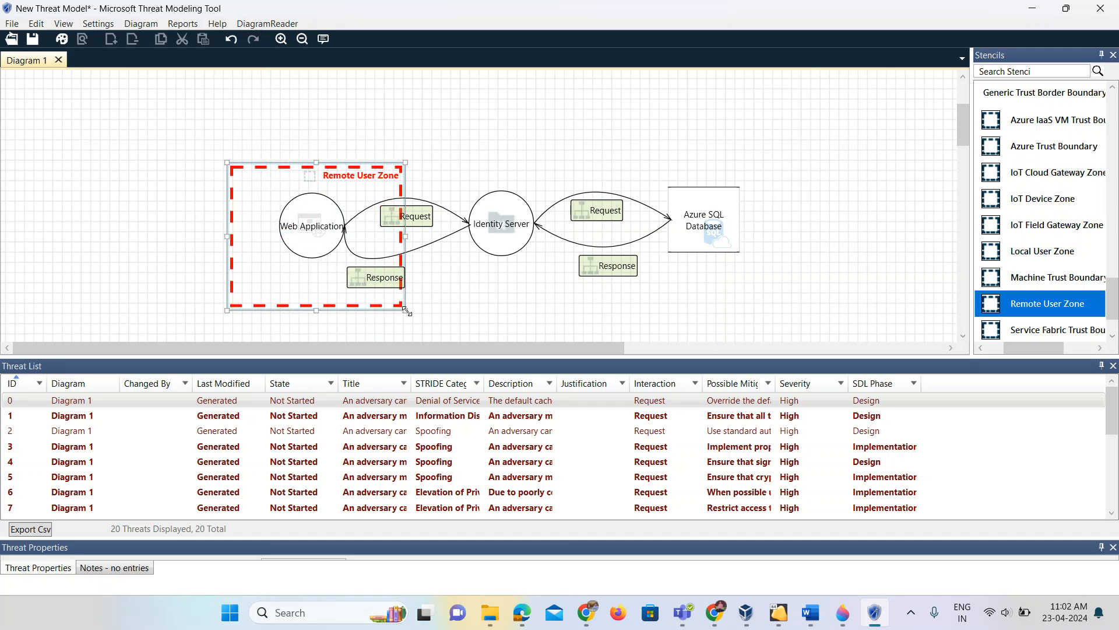
click(276, 274)
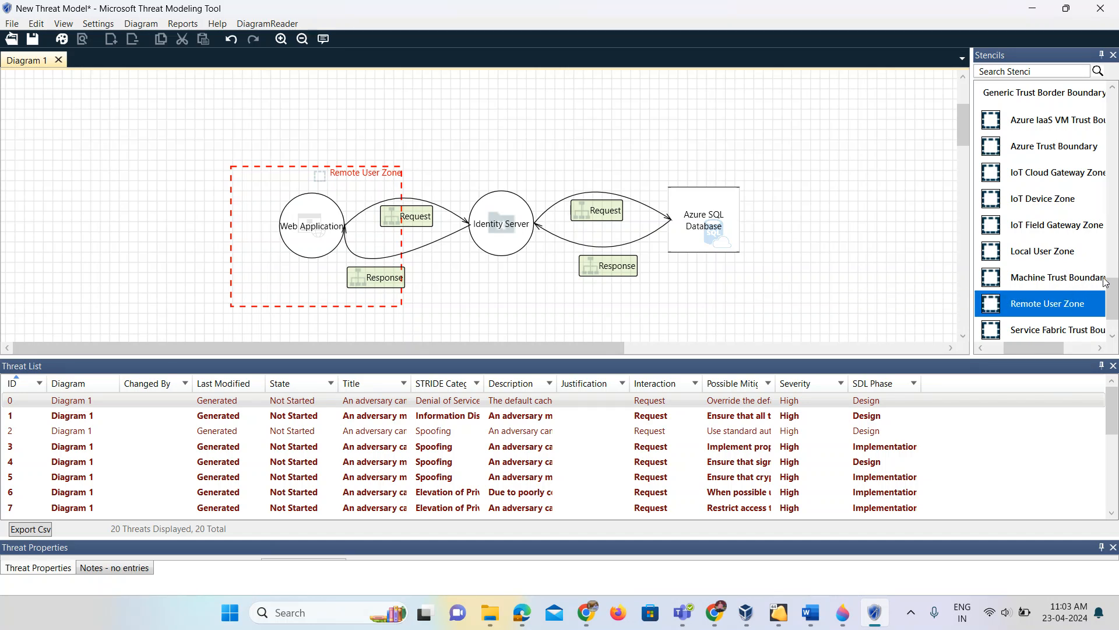
Add a Service Fabric Trust Boundary and size it to enclose the Identity Server and Azure SQL Database with space around them.
scroll(1117, 274, up, 2)
drag(1117, 273, 1118, 305)
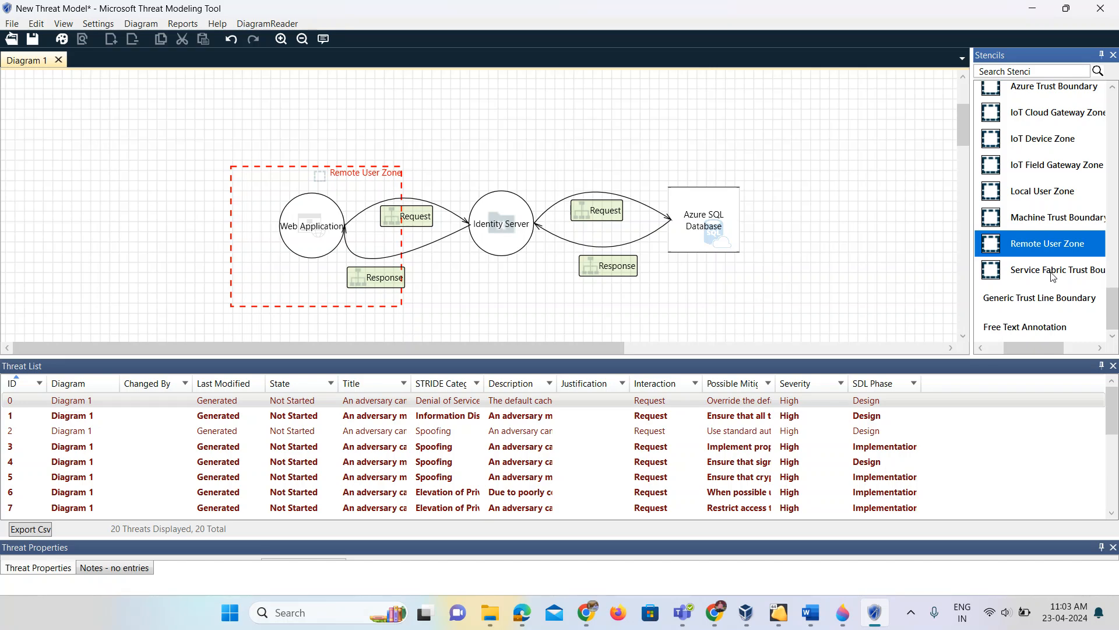
drag(1053, 273, 464, 194)
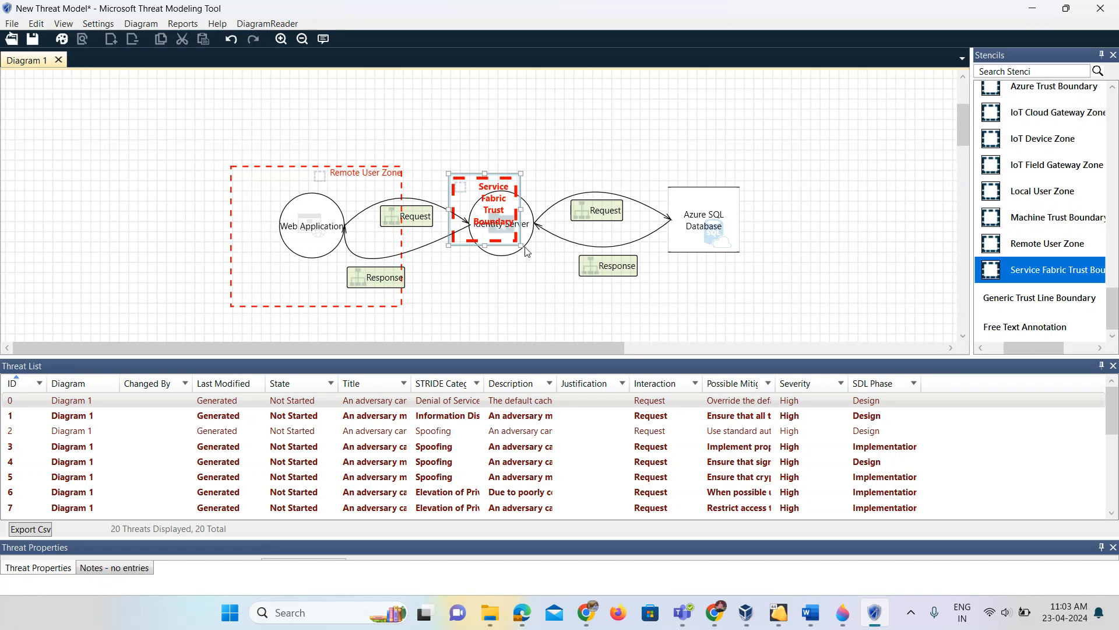
drag(519, 246, 800, 294)
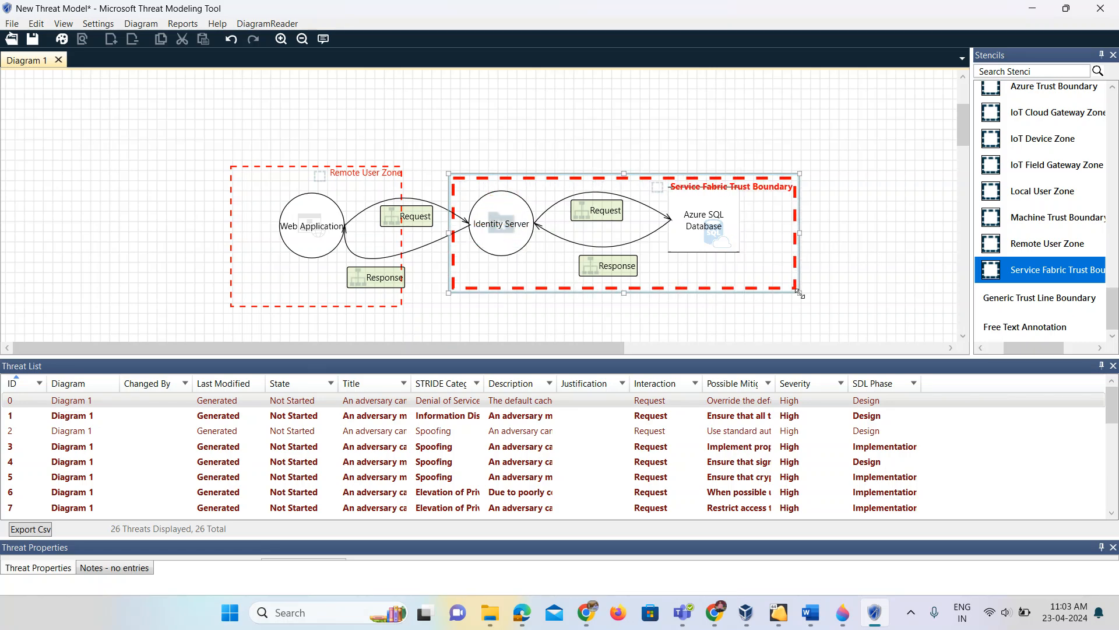
click(740, 266)
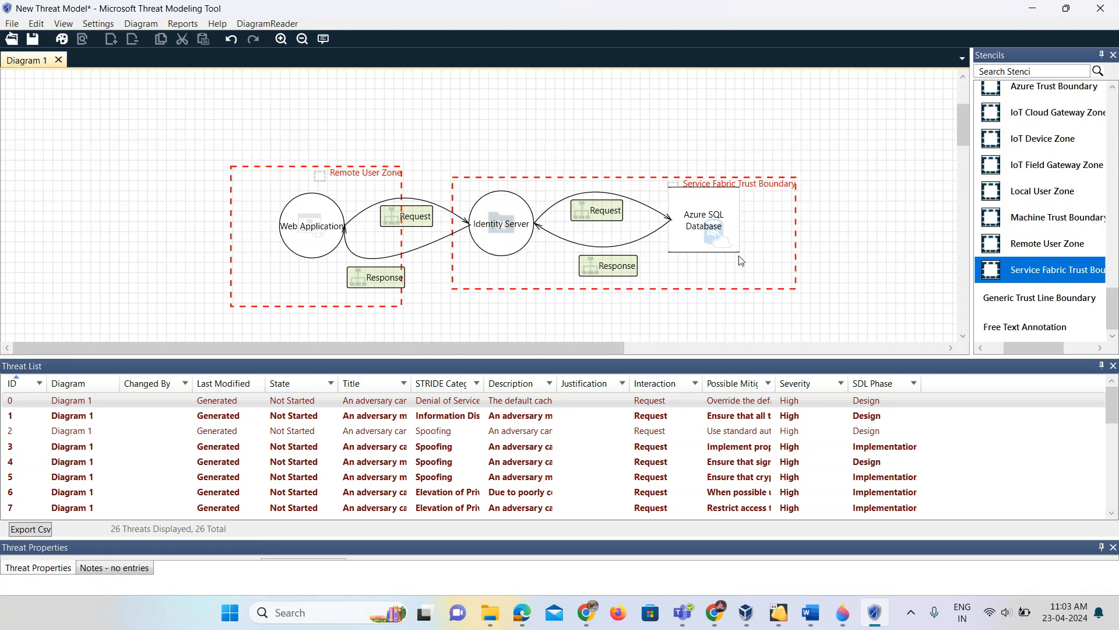
click(786, 288)
drag(774, 285, 788, 306)
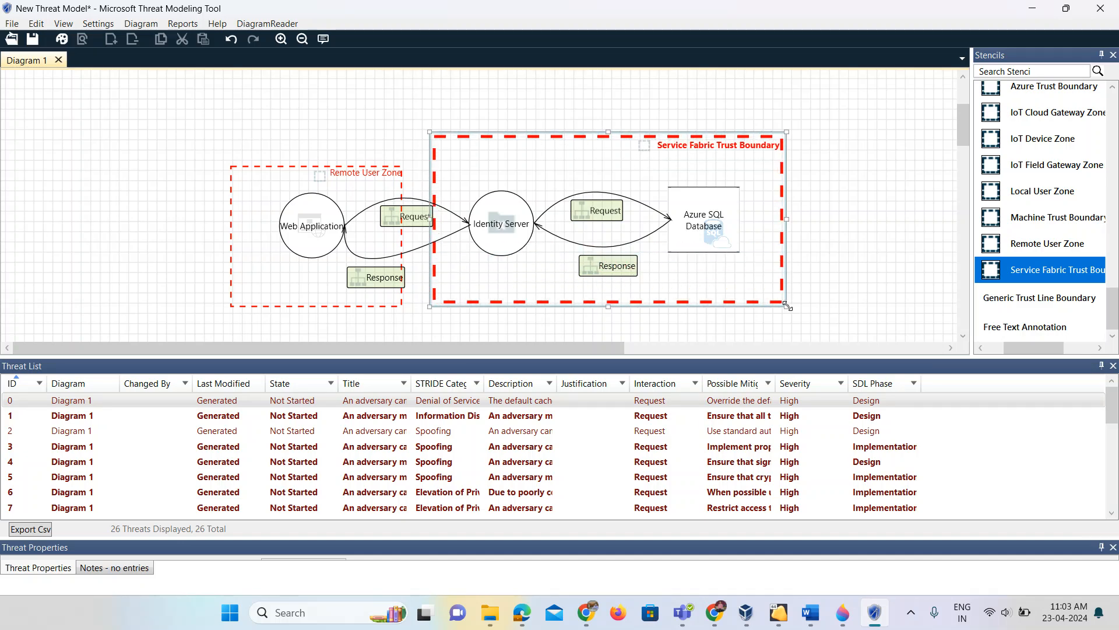
click(868, 226)
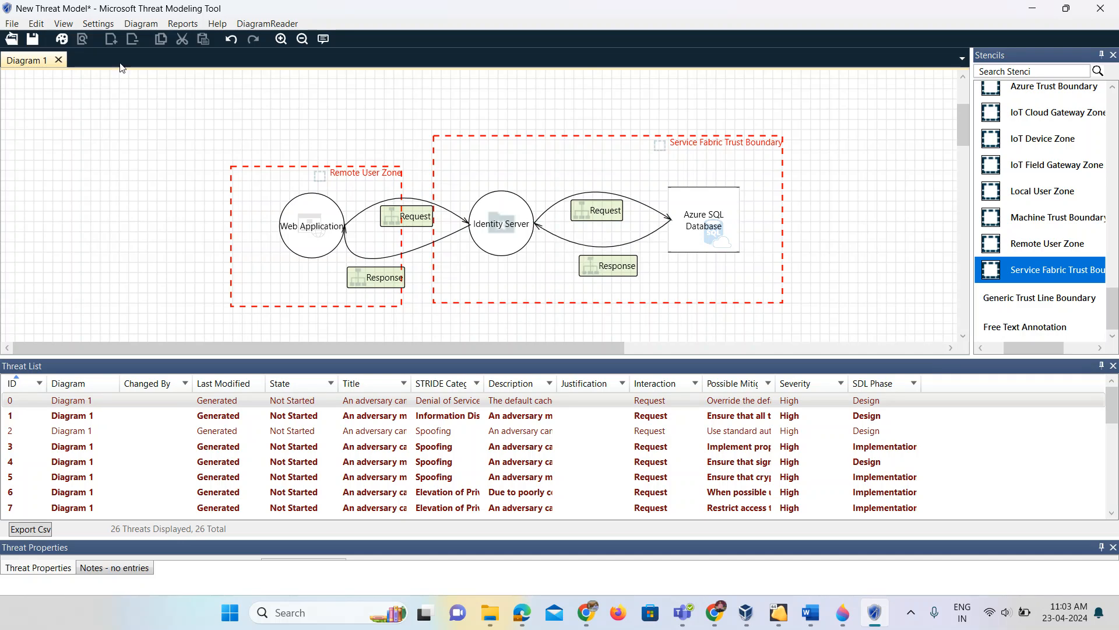
Switch to the design view and back to the analysis view, then examine threats 35 and 18 in the regenerated threat list.
click(63, 39)
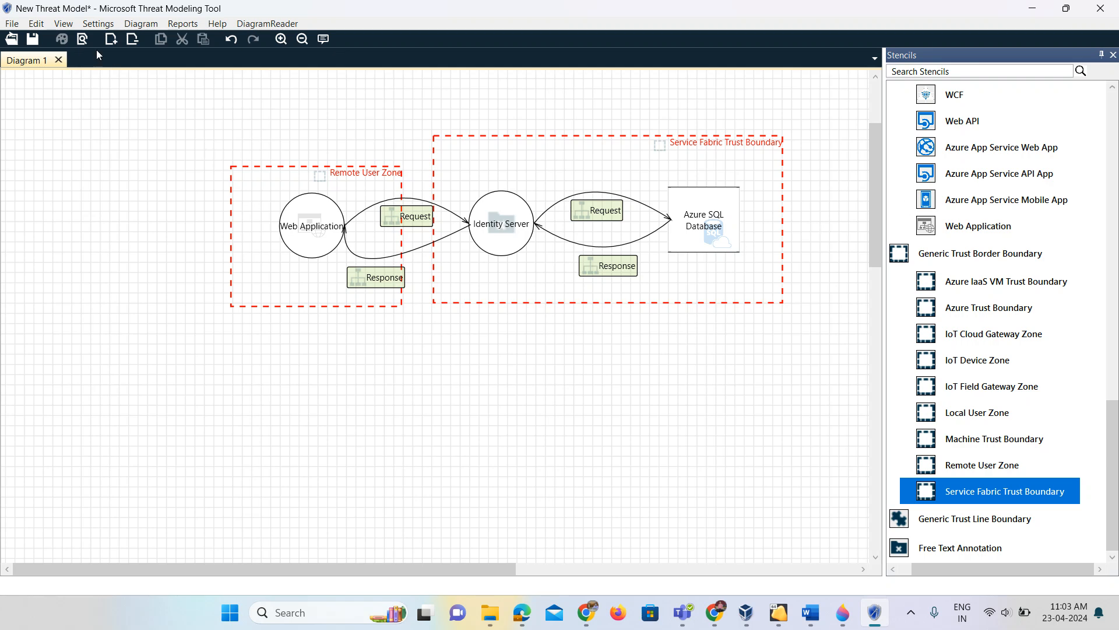
click(81, 38)
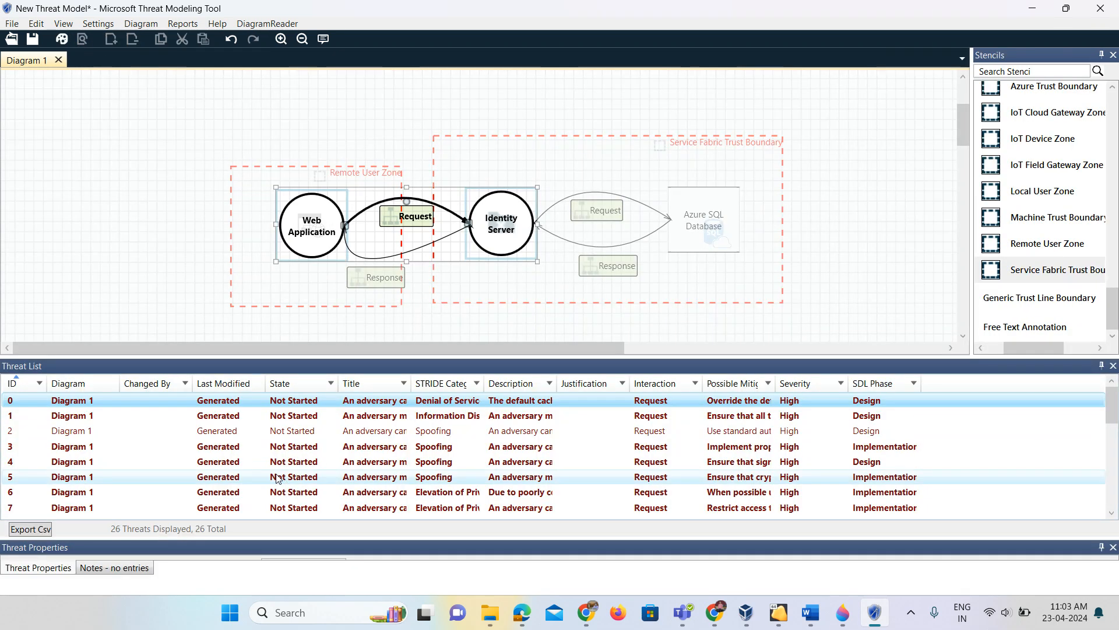
scroll(255, 422, down, 6)
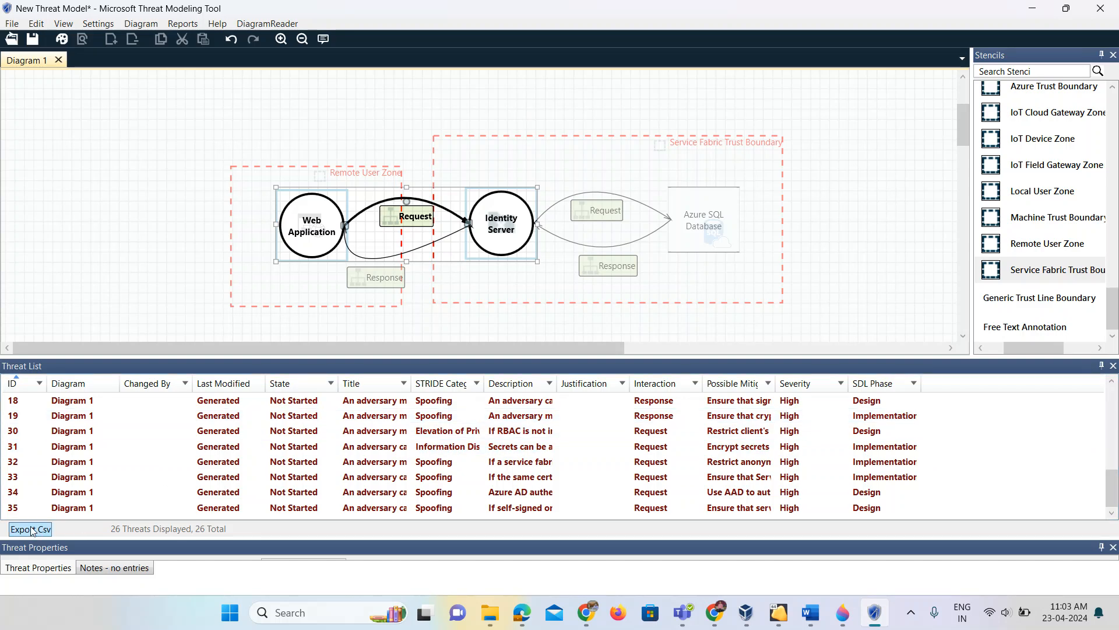
click(12, 508)
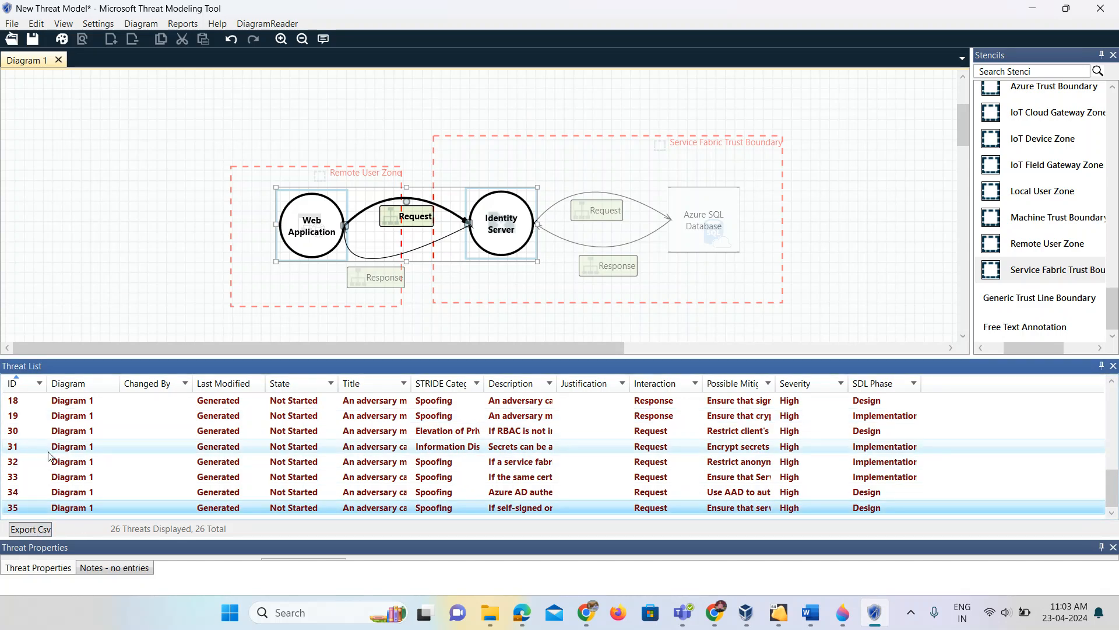
click(70, 404)
scroll(76, 414, up, 6)
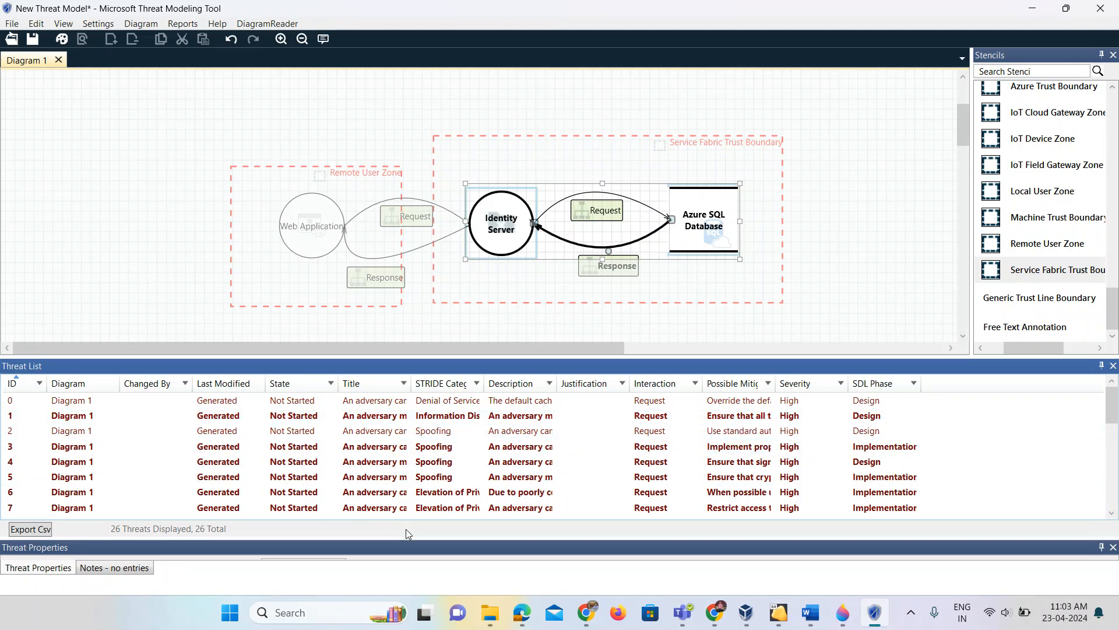
Set Show Boundary Threats to Yes for the Request flow from the Web Application to the Identity Server, leaving no custom attributes.
click(333, 239)
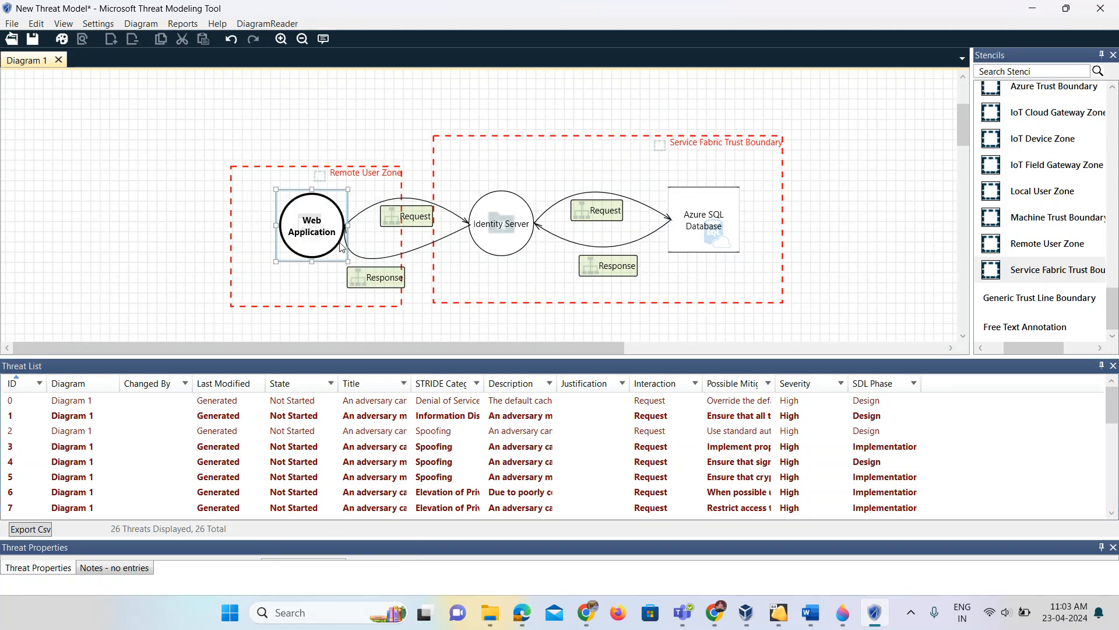
click(406, 220)
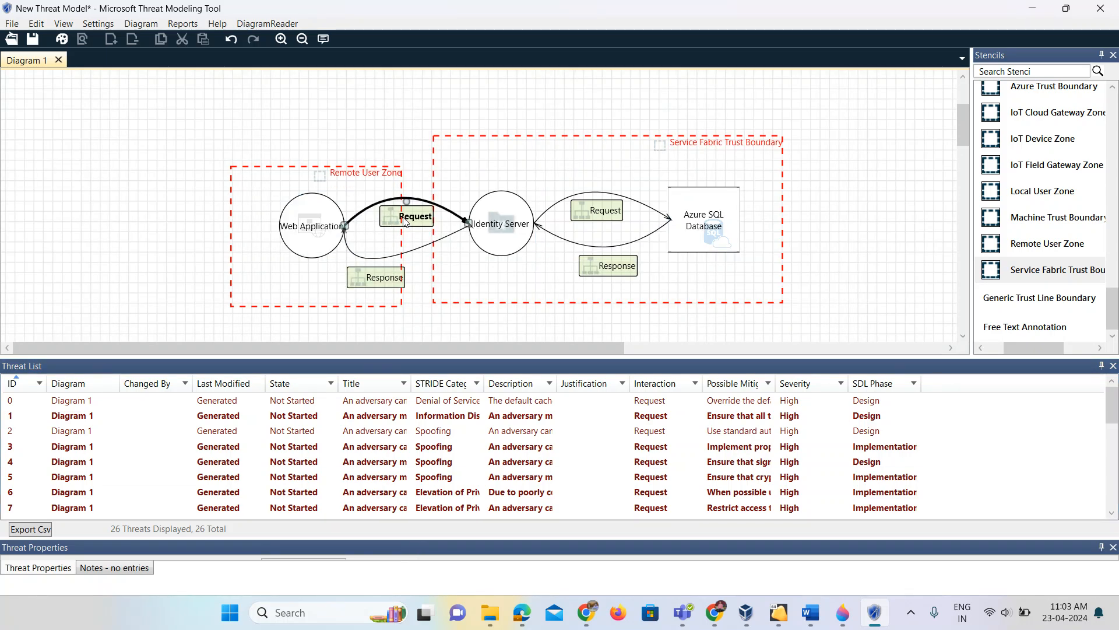
right_click(406, 222)
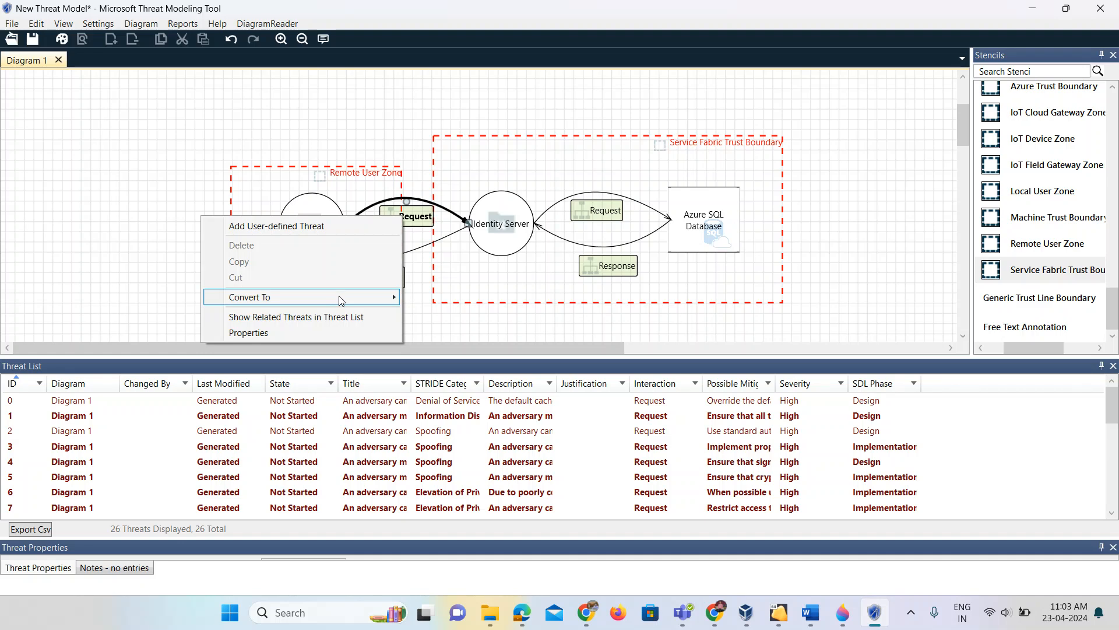
click(326, 331)
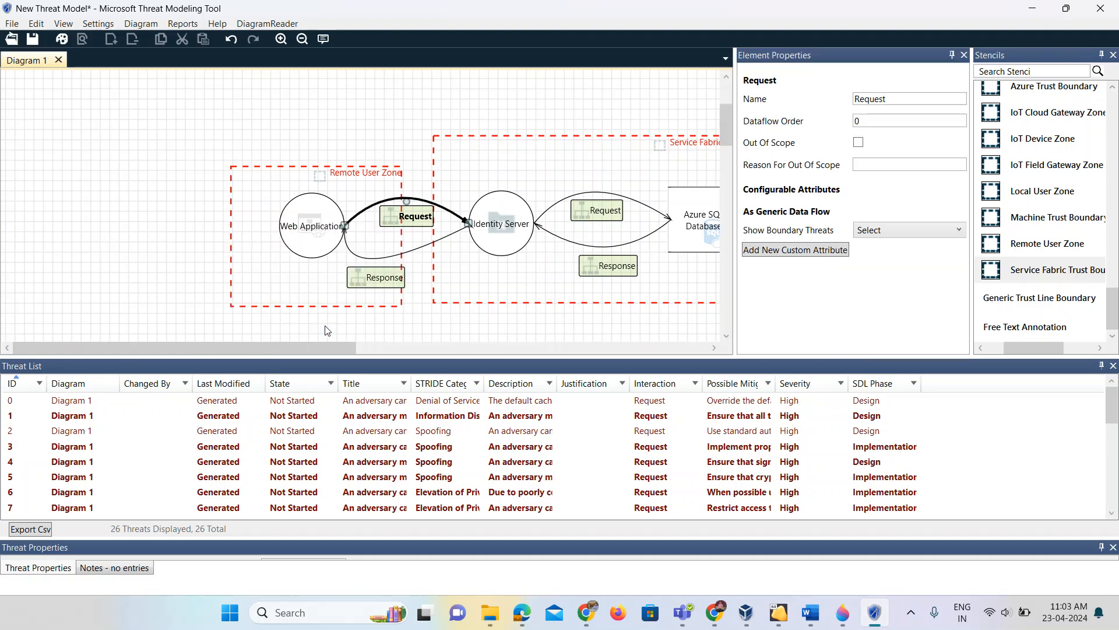
click(893, 232)
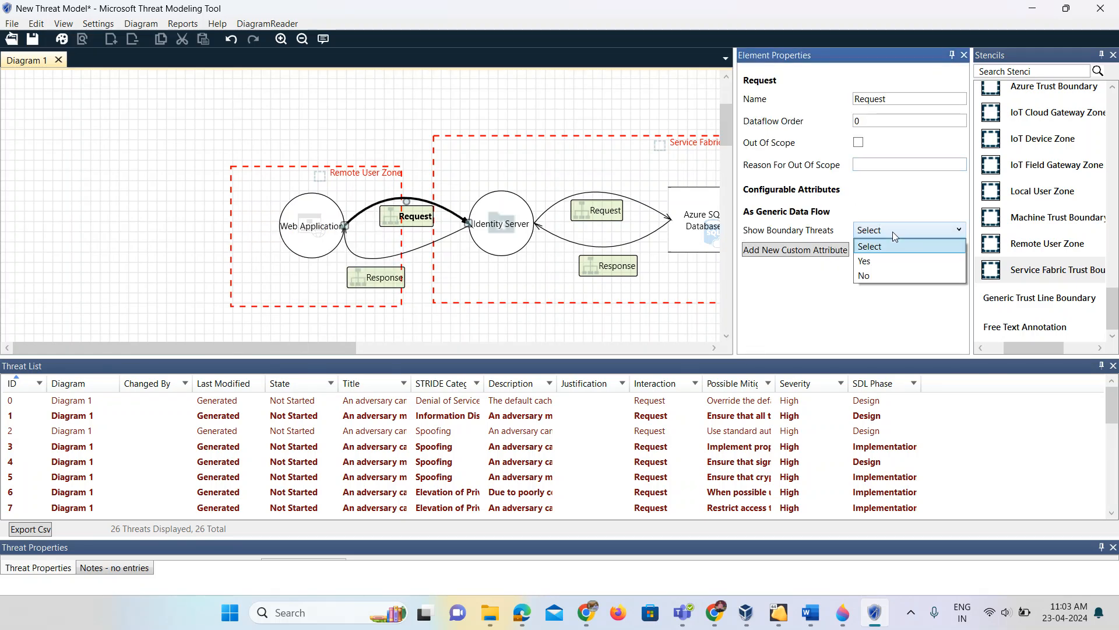
click(897, 259)
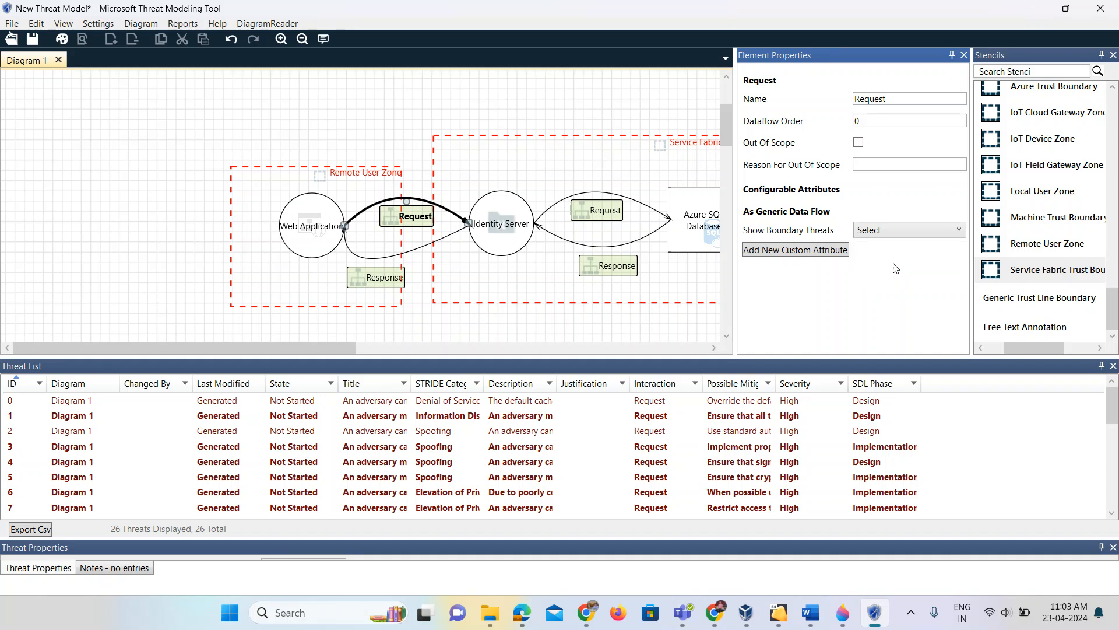
click(819, 251)
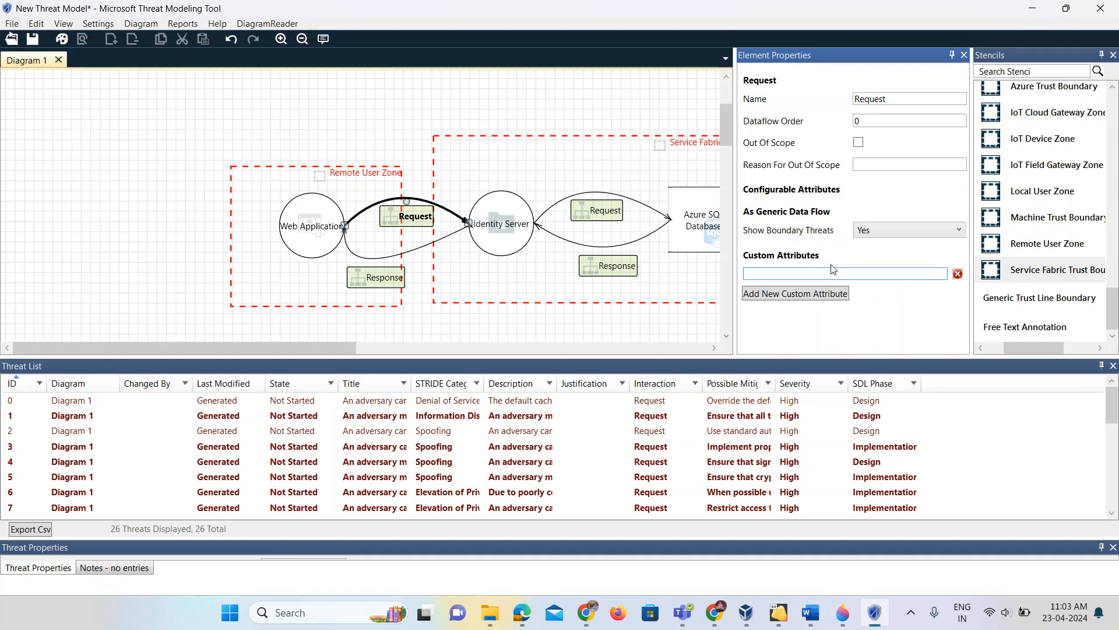
click(943, 286)
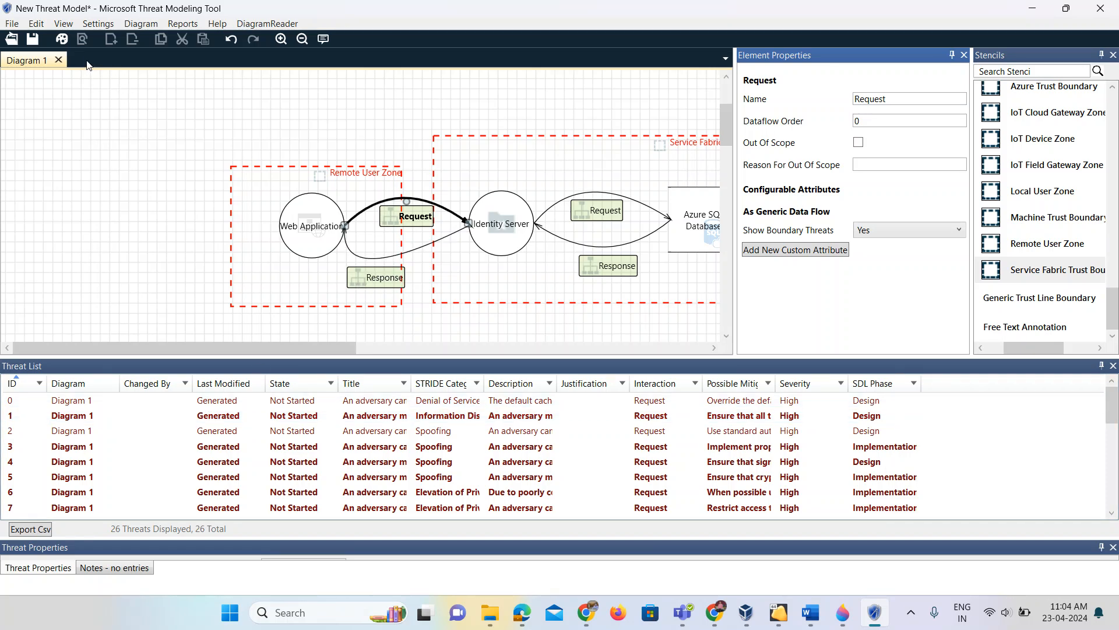
click(964, 54)
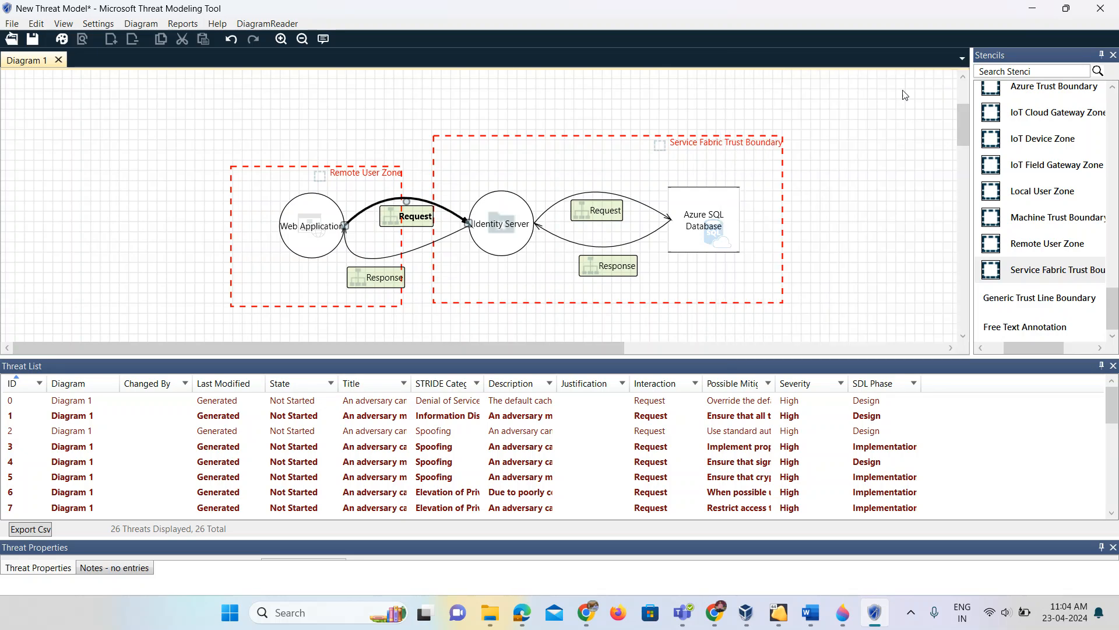
Save the threat model as New Threat Model.tm7 in the THREATE MODEL IMAGE folder.
click(402, 250)
click(402, 252)
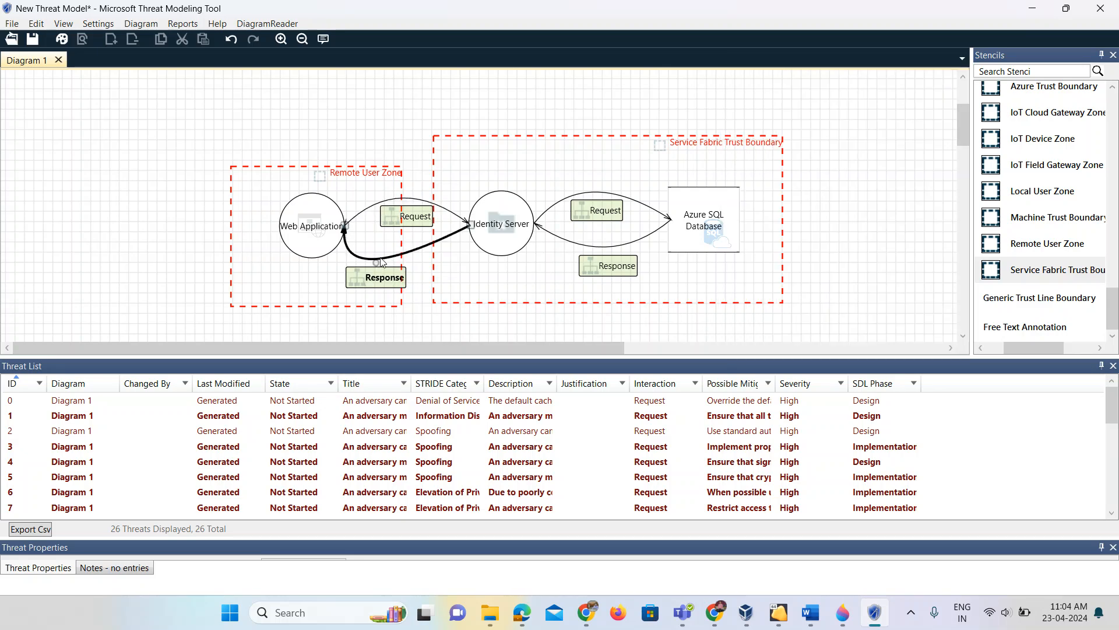
key(ctrl+s)
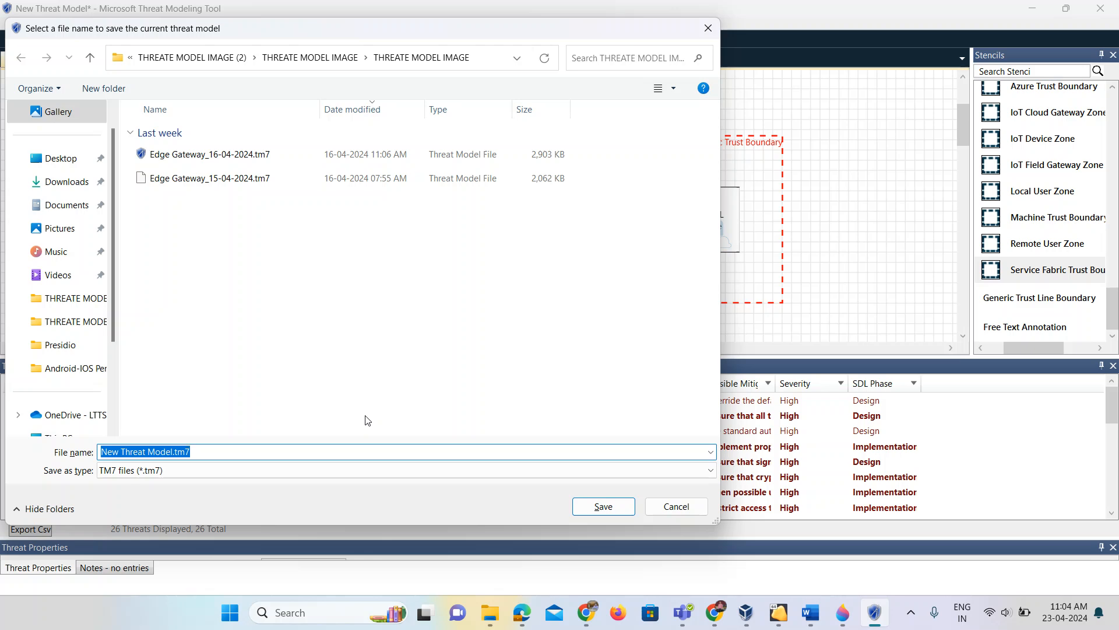
key(Return)
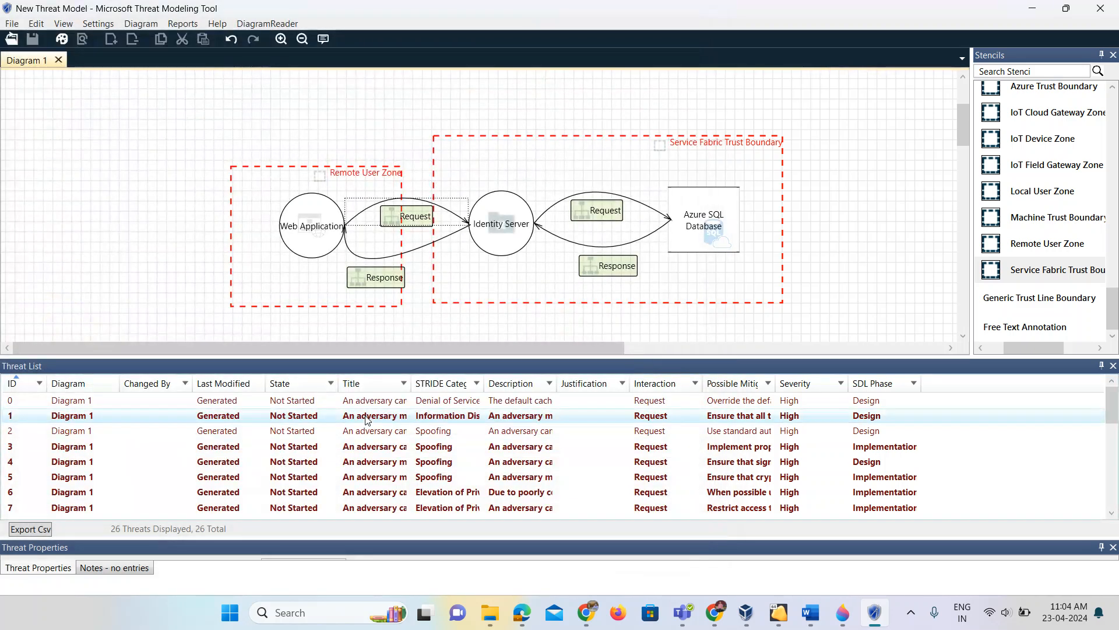
Review threats 35 and 0 in the threat list and select the Response flow between the Identity Server and Web Application.
scroll(149, 449, down, 6)
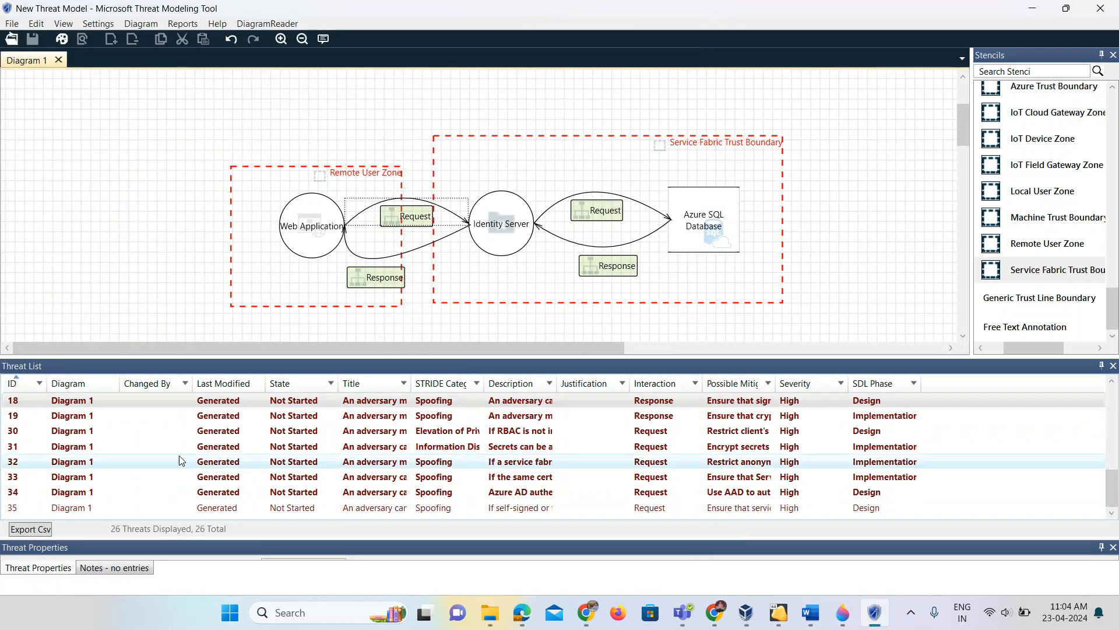
click(11, 507)
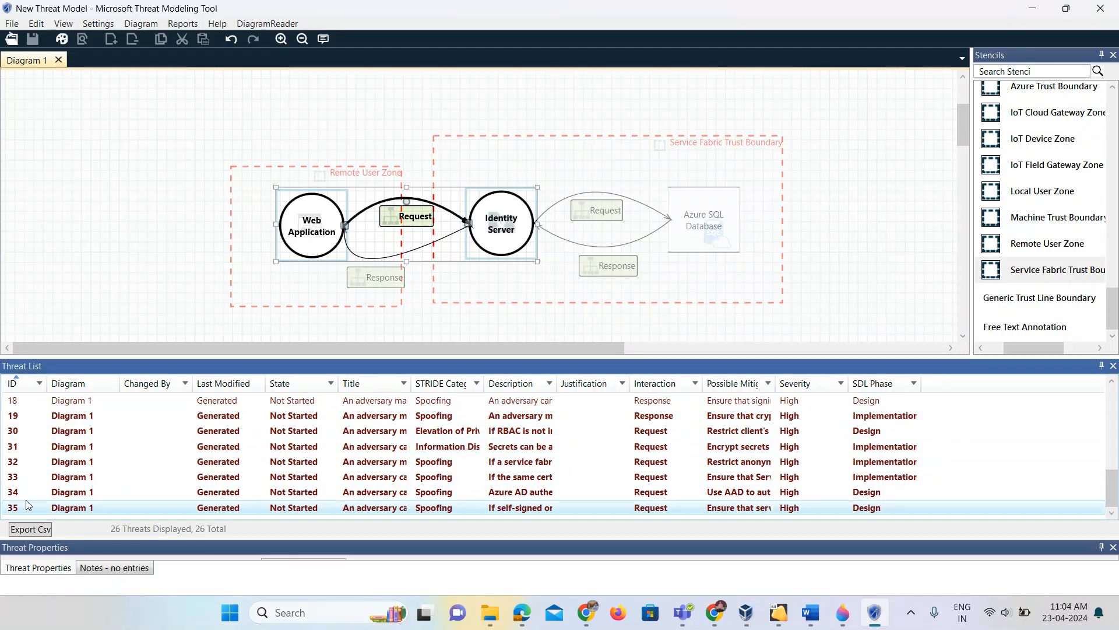
scroll(154, 492, up, 4)
scroll(155, 492, up, 2)
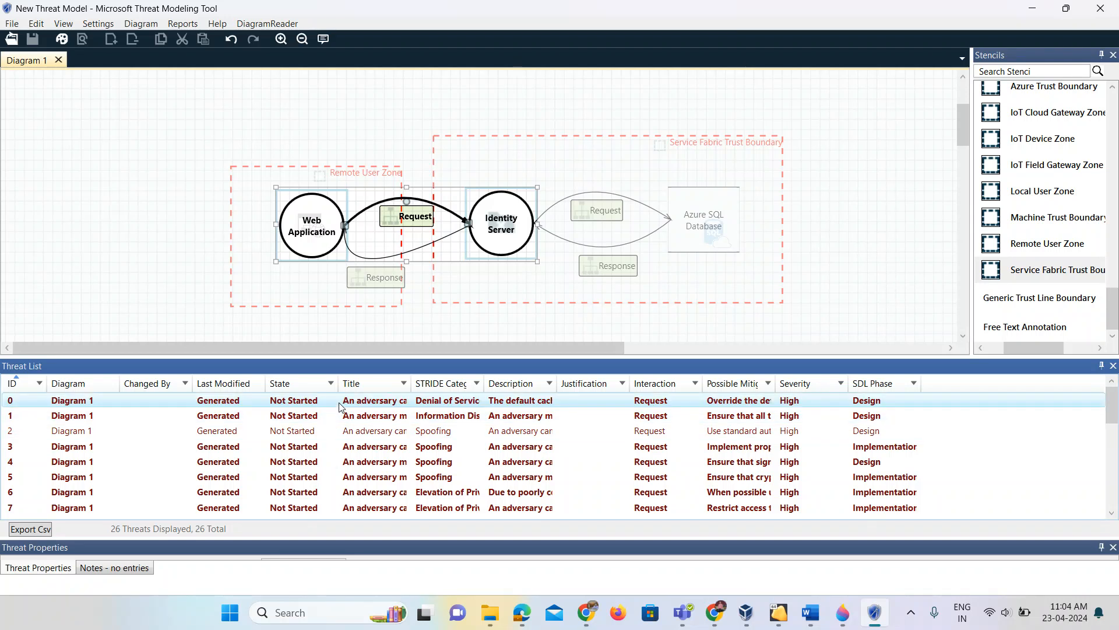
click(737, 398)
click(380, 257)
click(382, 259)
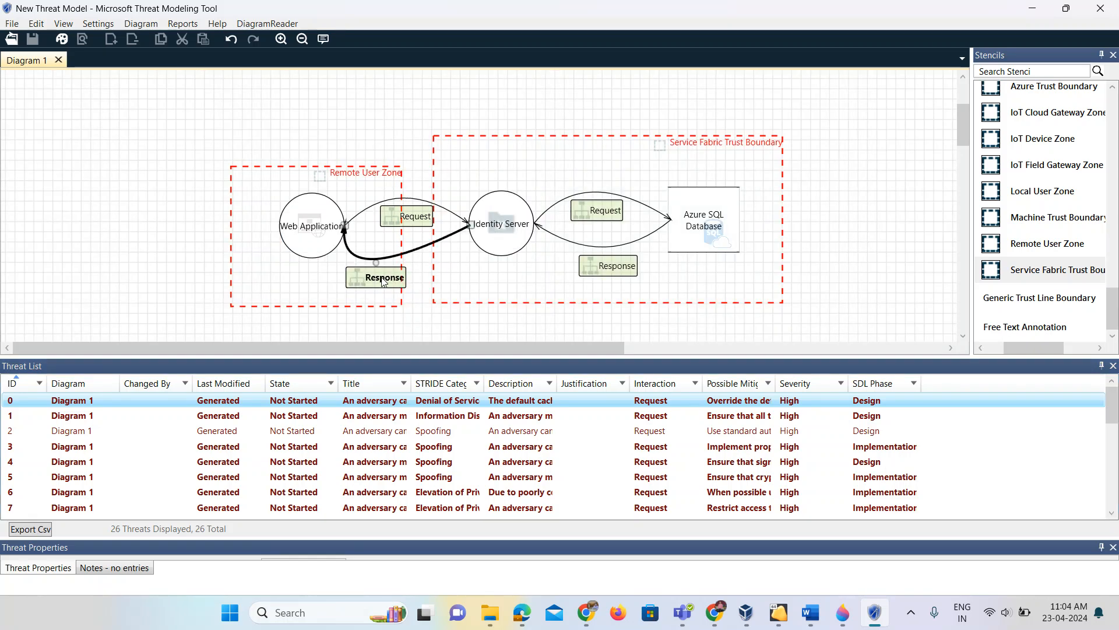
Set Show Boundary Threats to Yes for the Response flow from the Identity Server to the Web Application, and close the element properties.
right_click(383, 281)
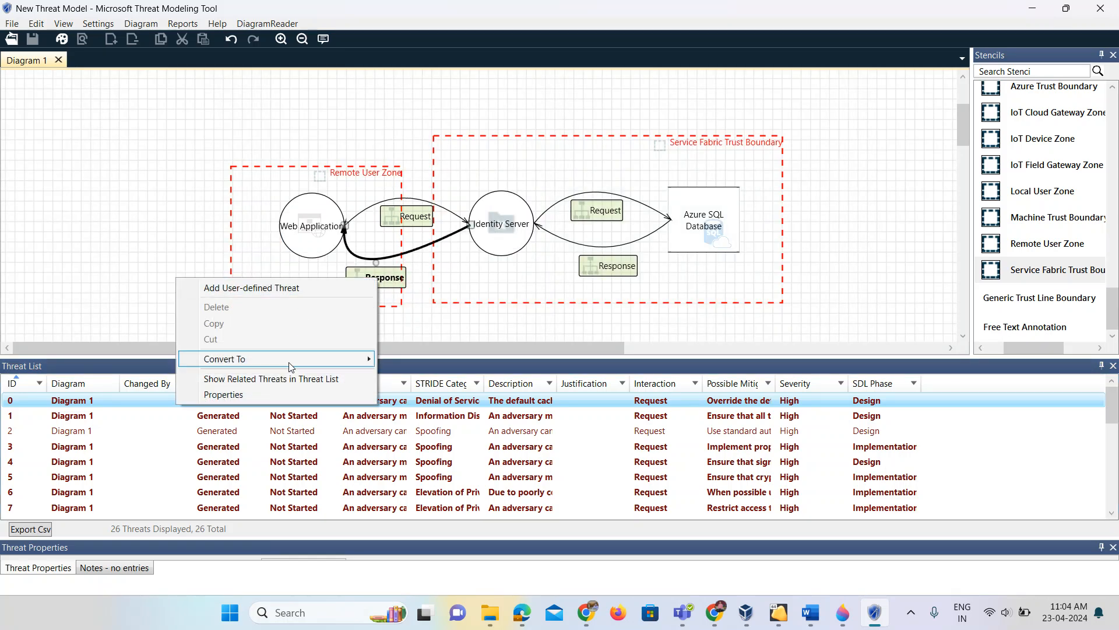
click(292, 390)
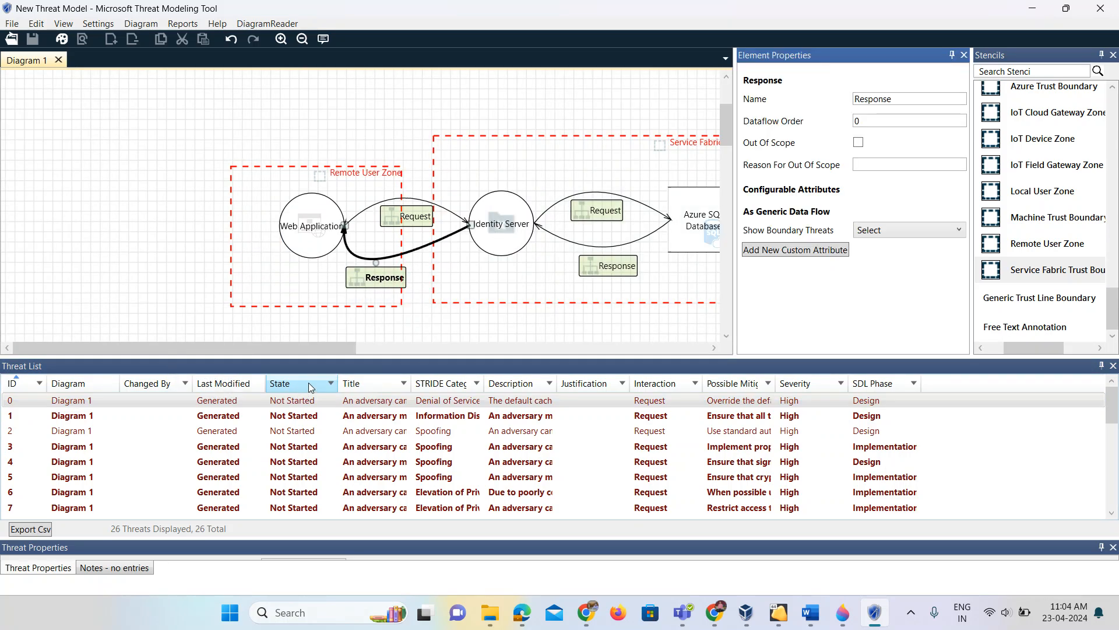
click(887, 230)
click(887, 261)
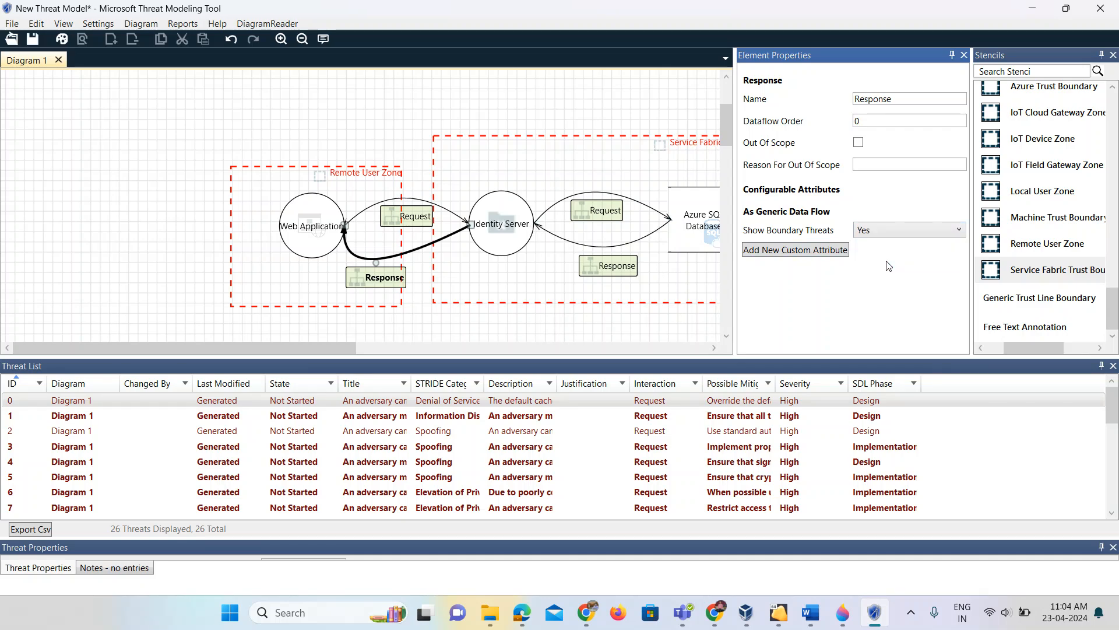
click(501, 247)
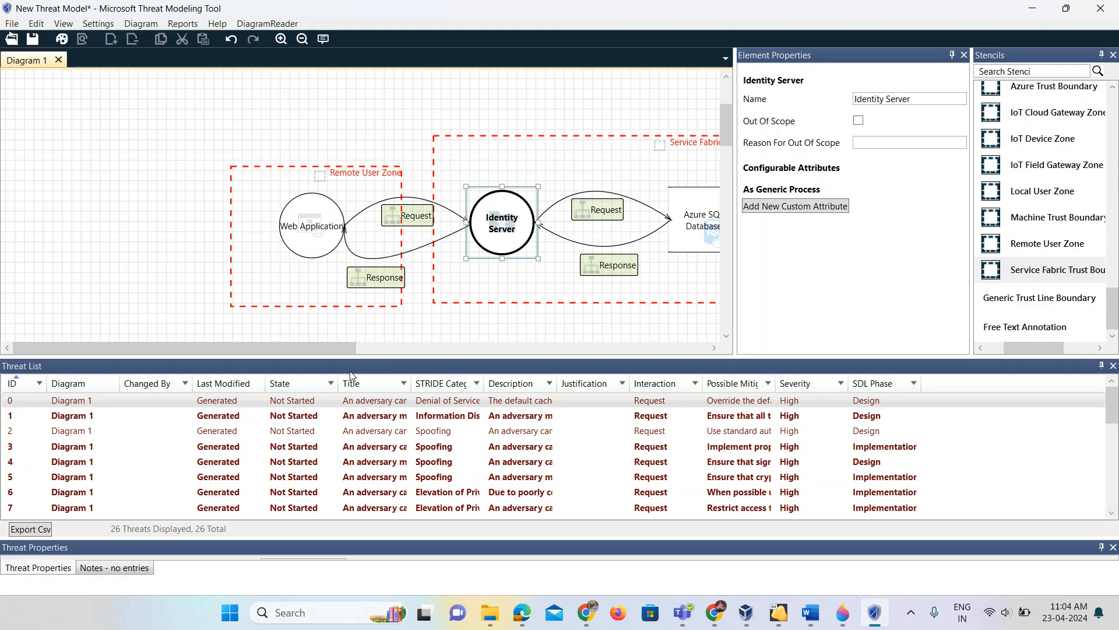
click(964, 55)
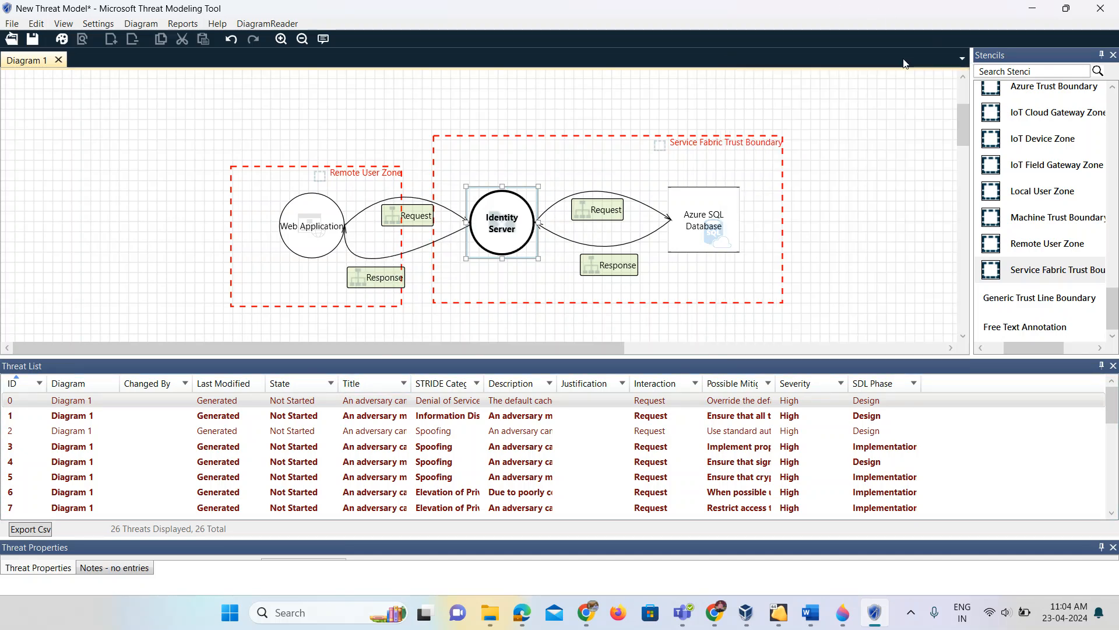
Look through the available view, settings and help commands and inspect threats 3 and 4 in the threat list.
click(150, 446)
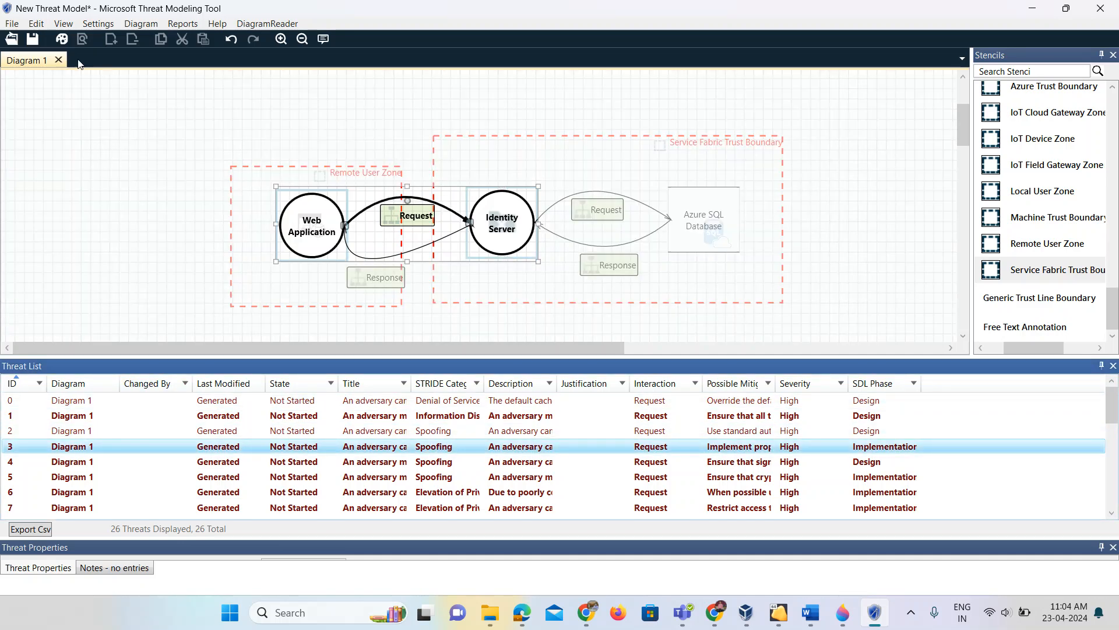
click(68, 27)
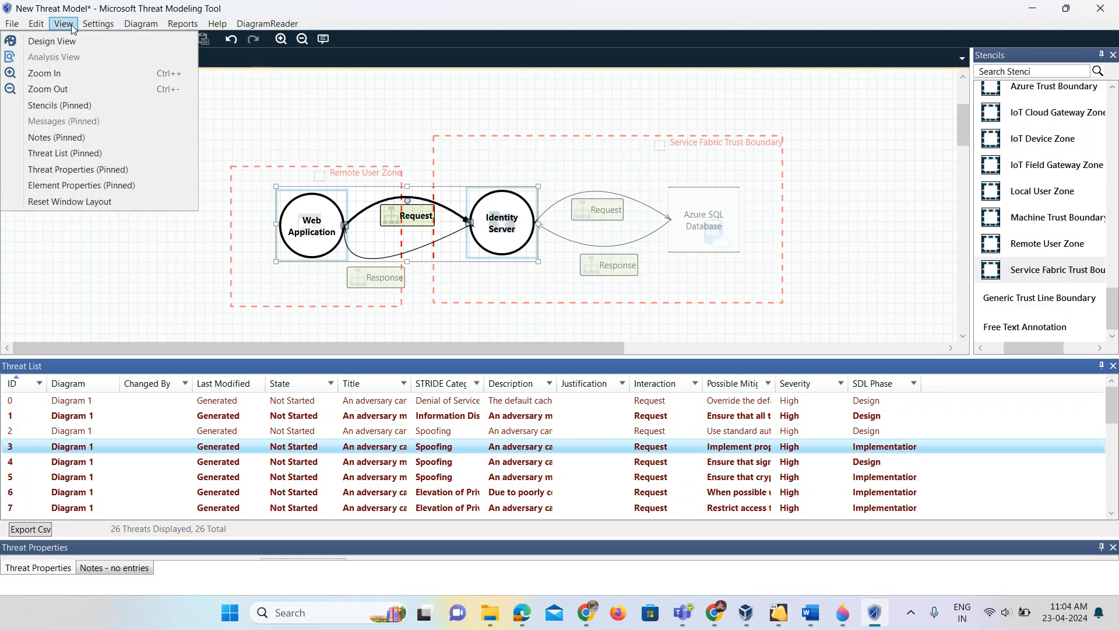
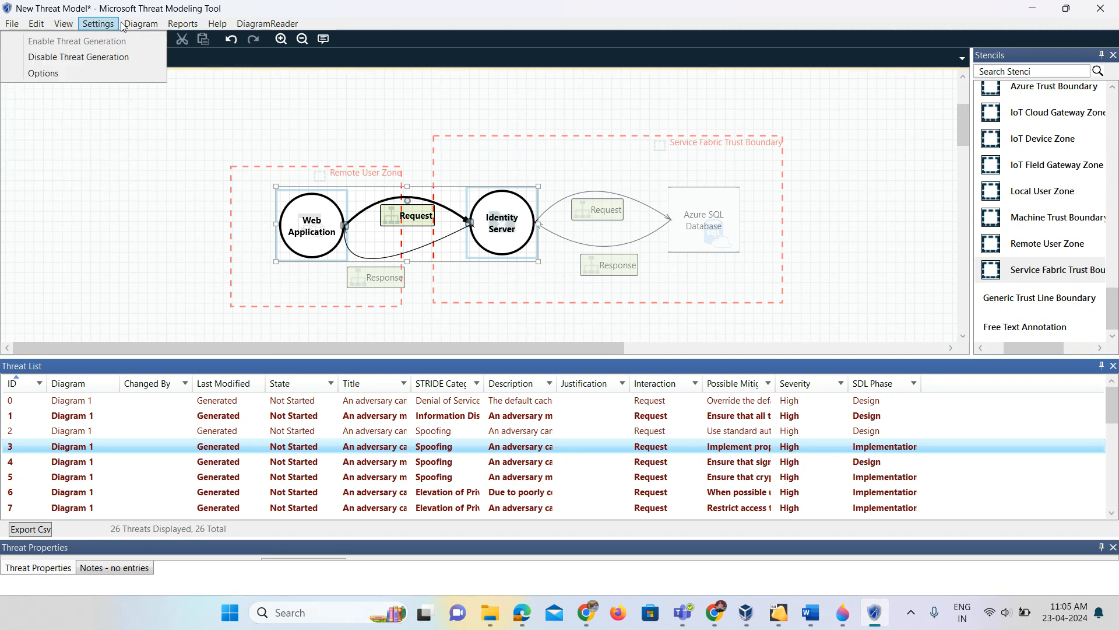
mouse_move(132, 25)
mouse_move(179, 24)
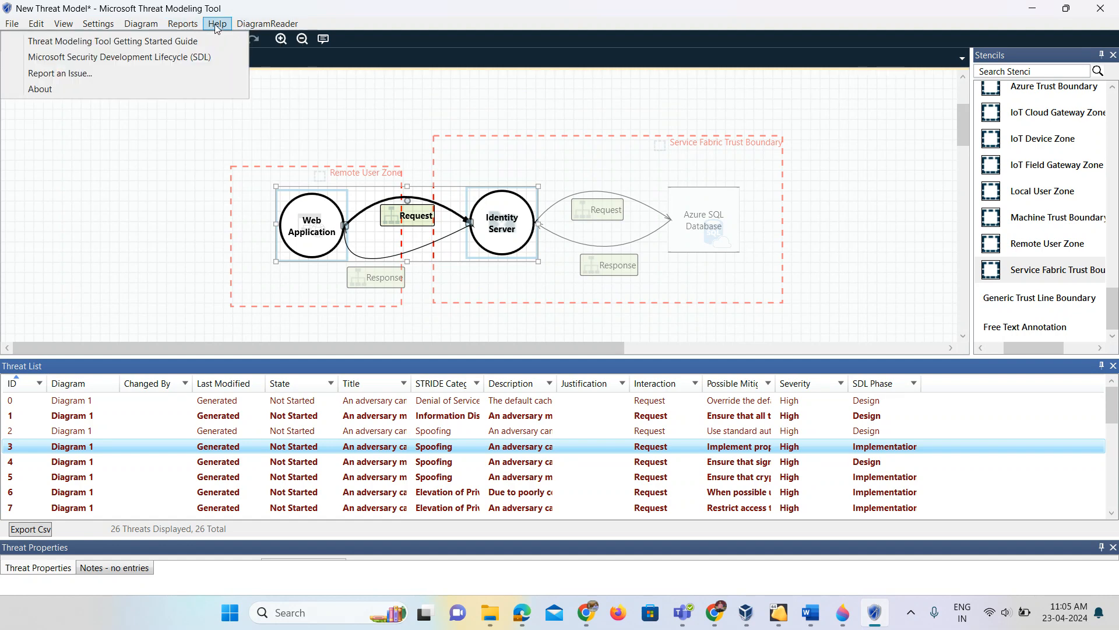
click(145, 467)
right_click(70, 455)
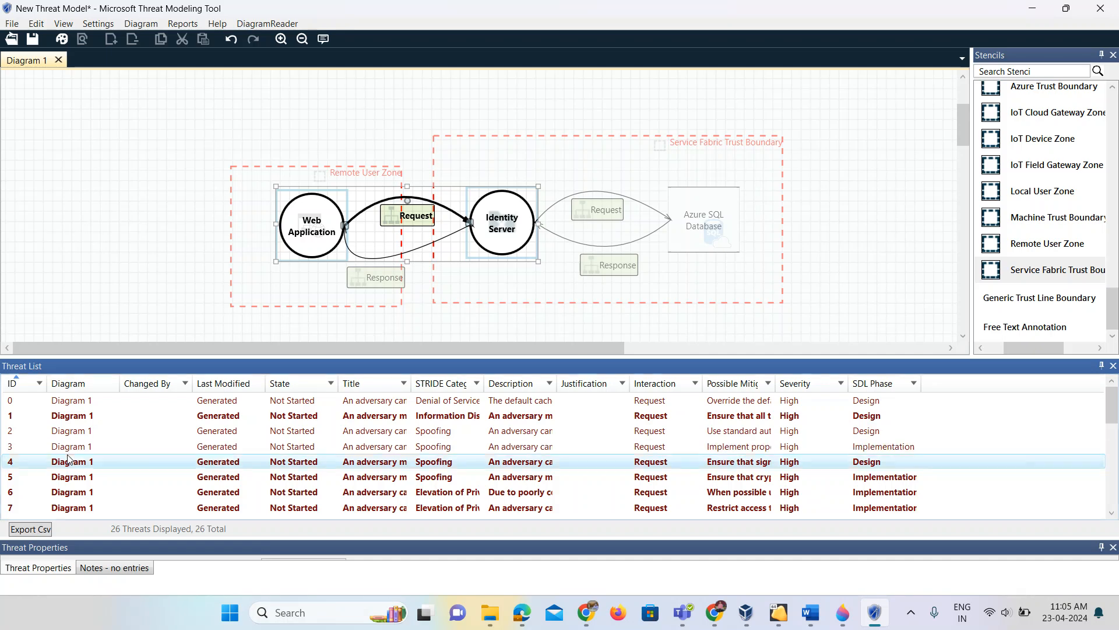
click(69, 446)
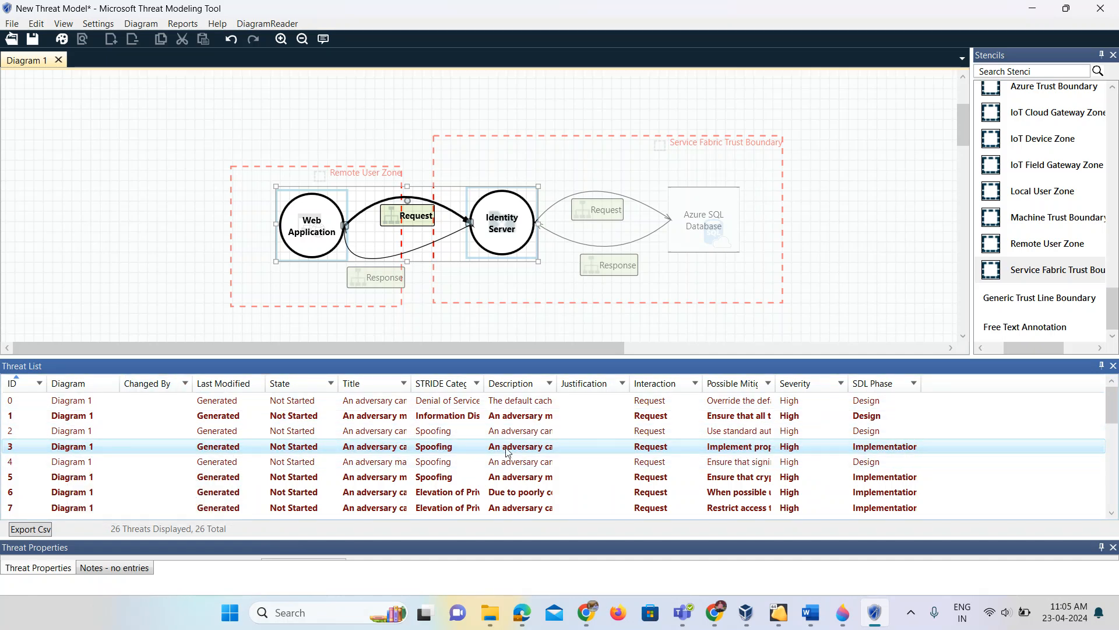
Examine threats 0, 2 and 33 and the commands available for a threat, ending with threat 31 selected.
click(780, 402)
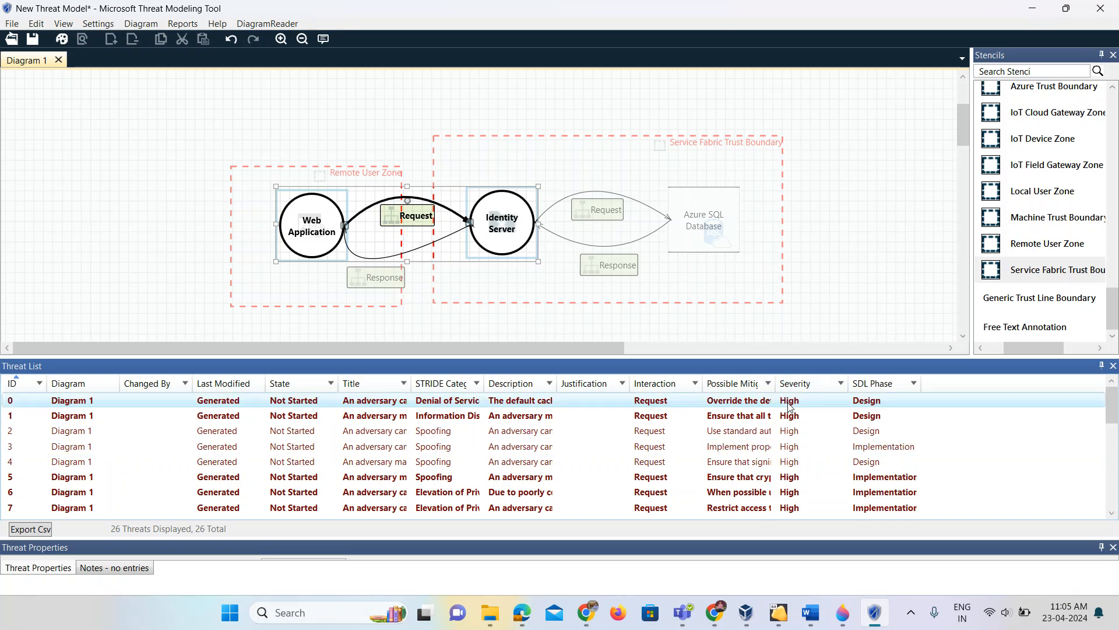
right_click(790, 406)
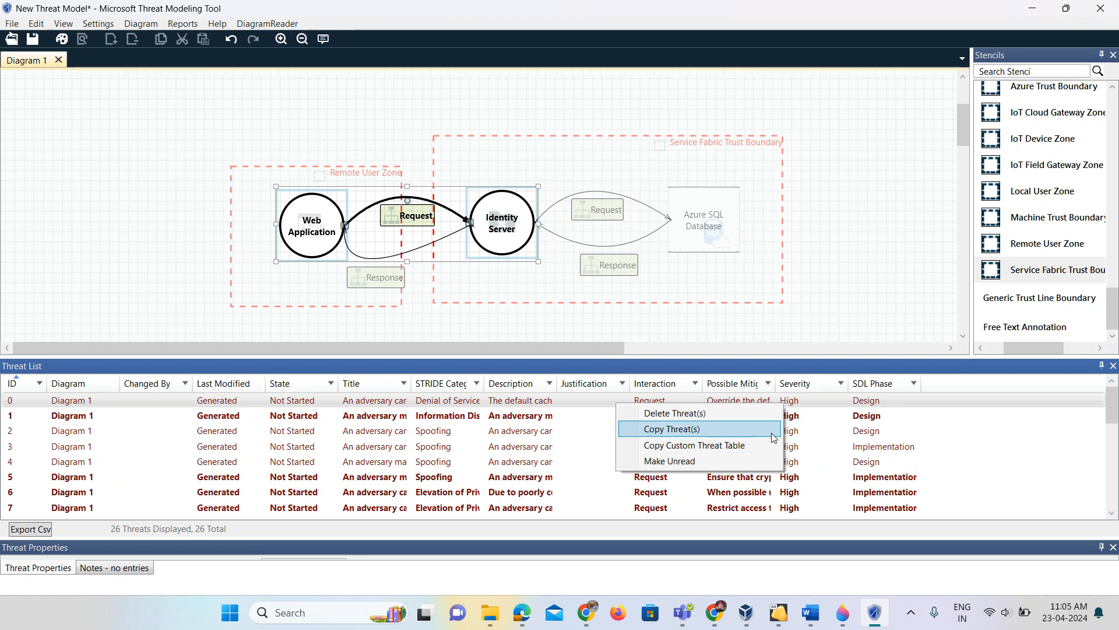
click(829, 431)
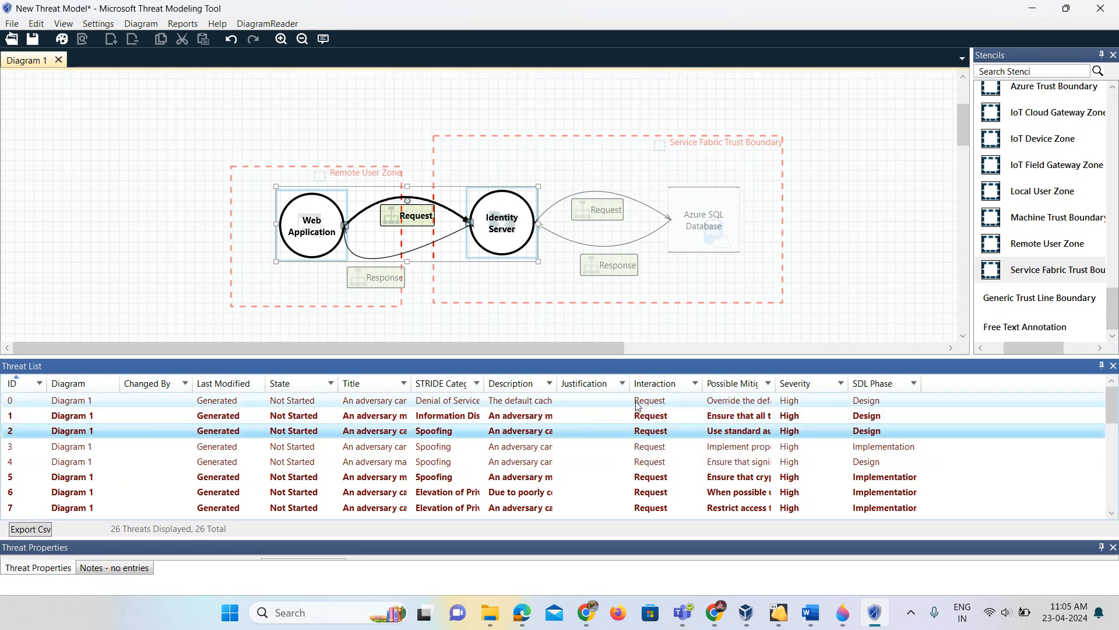
scroll(641, 443, down, 6)
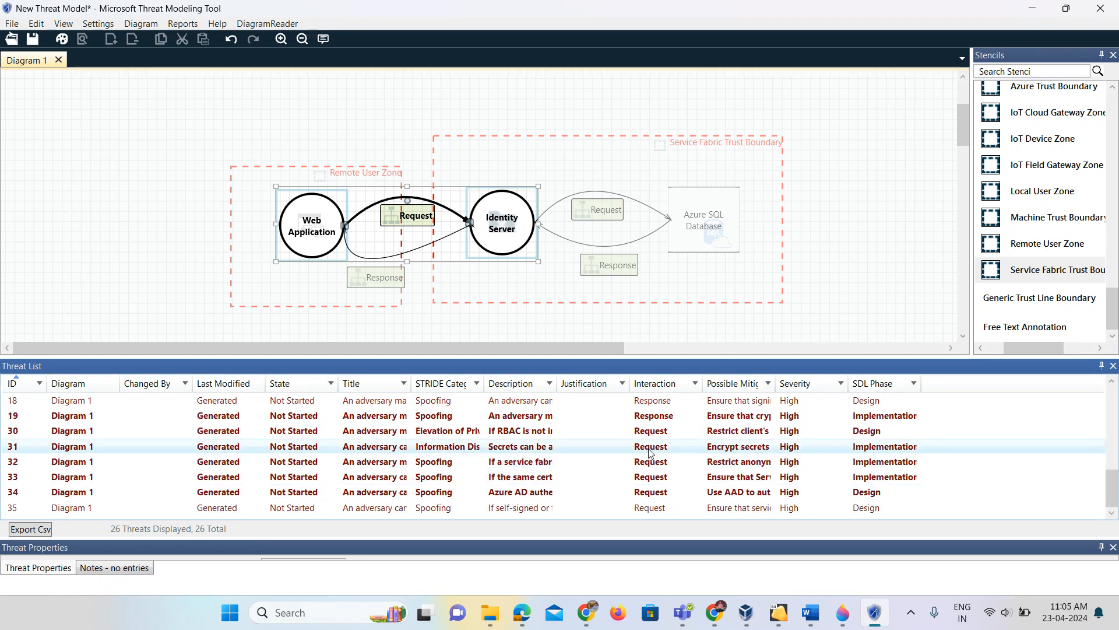
click(542, 476)
click(441, 452)
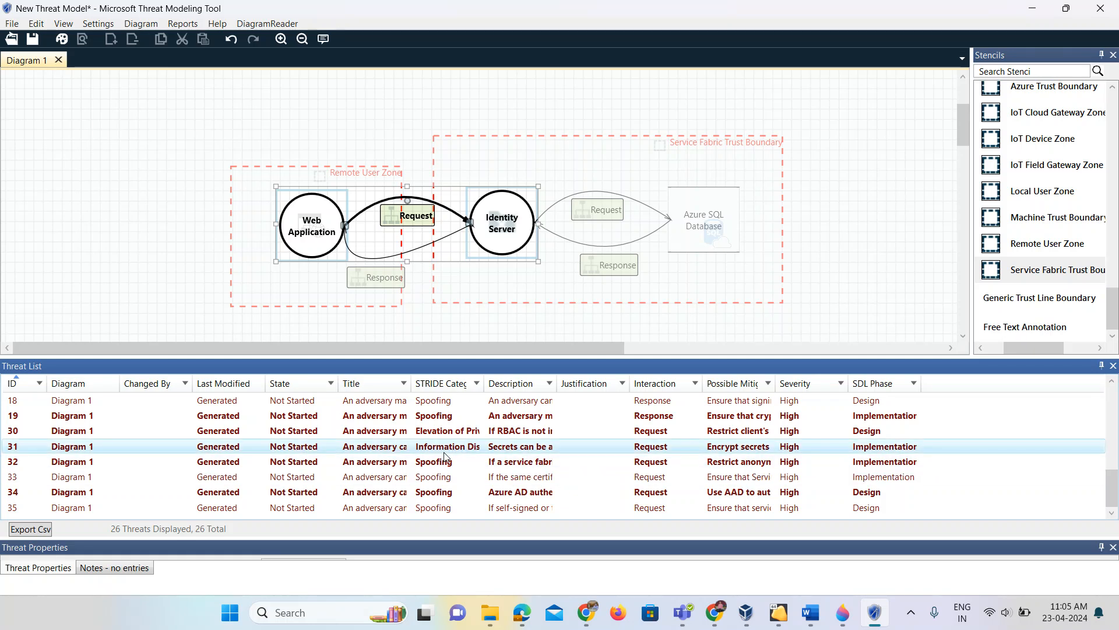
Separate the Threat Properties pane from Notes so it shows below the threat list, and move the floating Notes pane over the diagram.
click(119, 569)
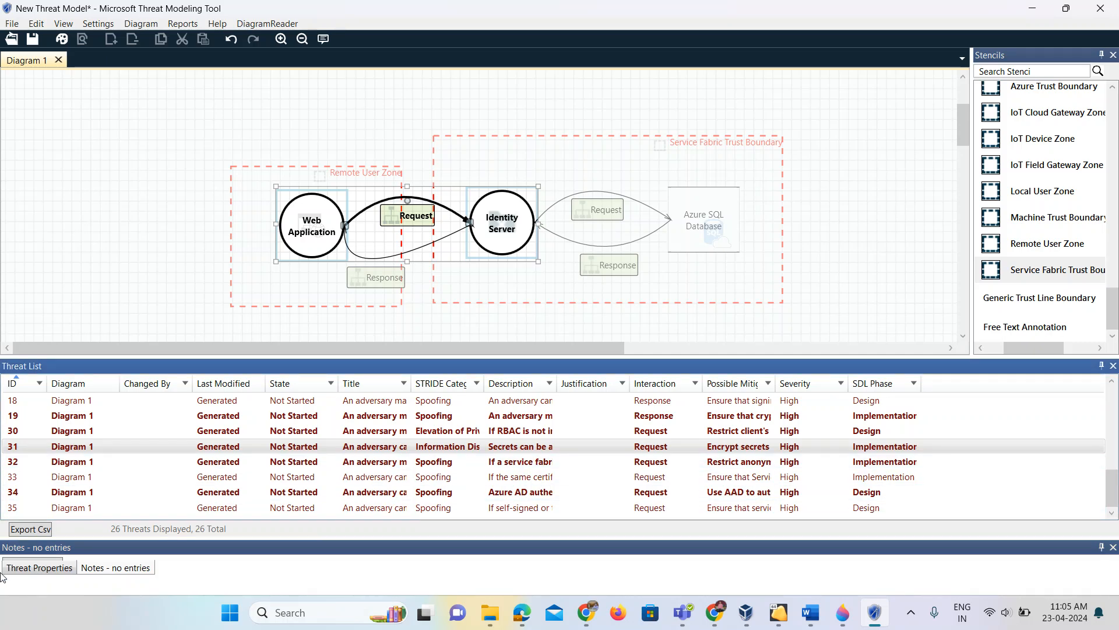
drag(91, 544, 239, 309)
click(104, 327)
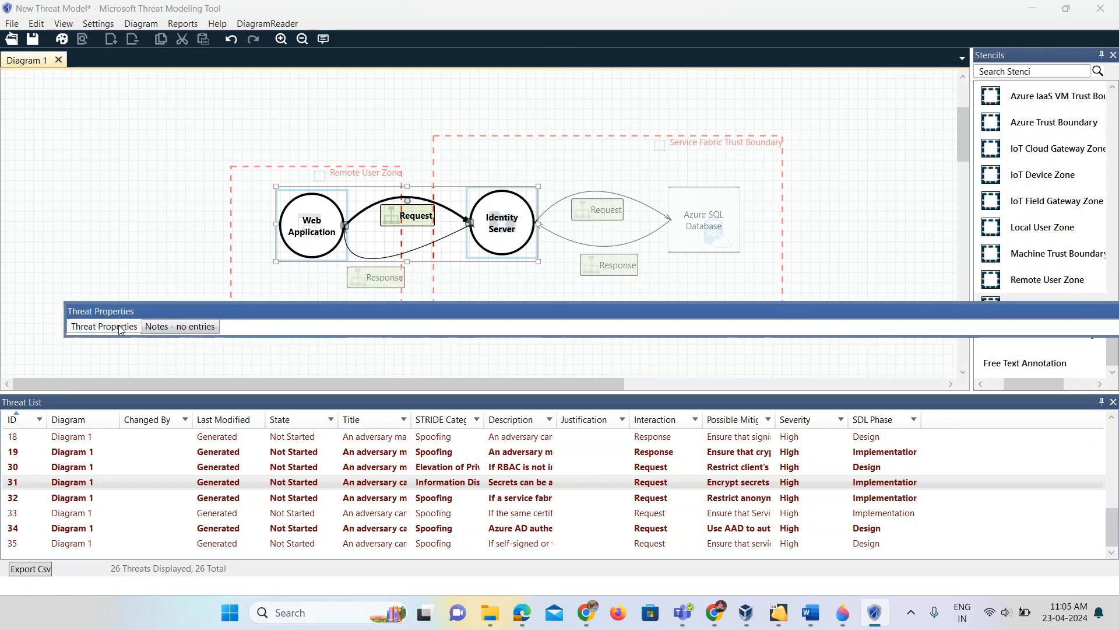
double_click(121, 329)
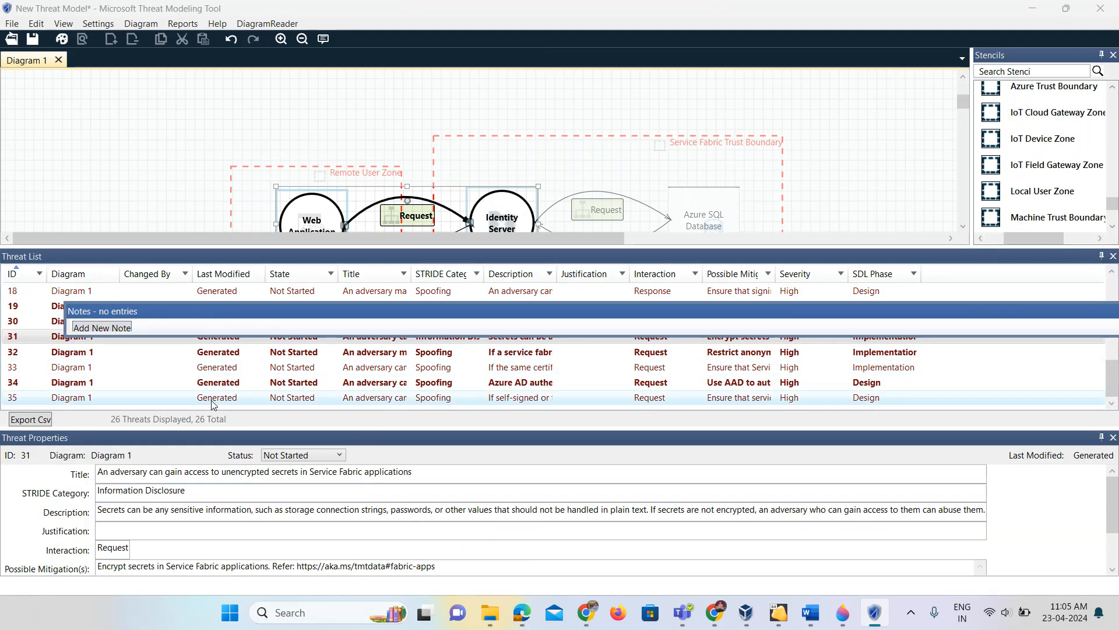
drag(385, 308, 852, 85)
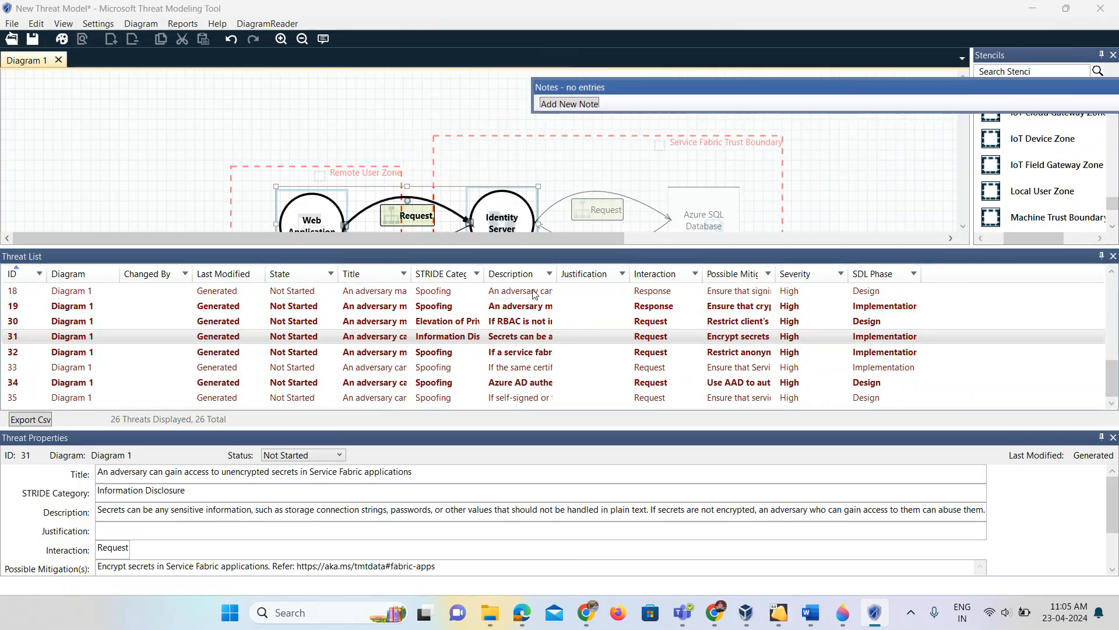
Enter the justification "its HTTPS data flow and Application will not send any Http request" for threat 0.
scroll(162, 325, up, 6)
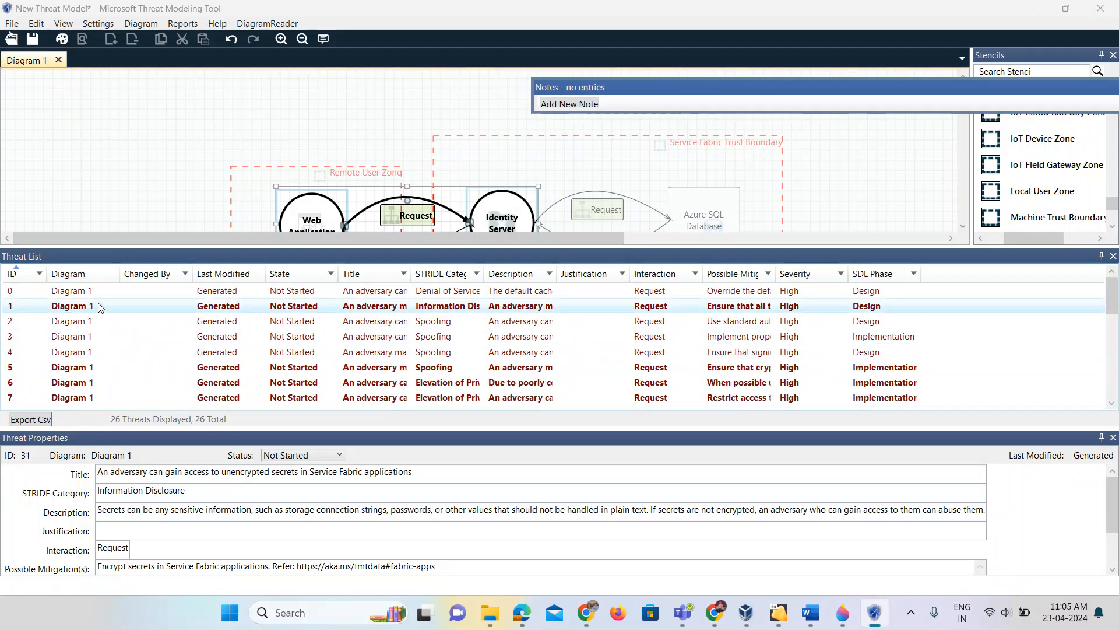
click(97, 292)
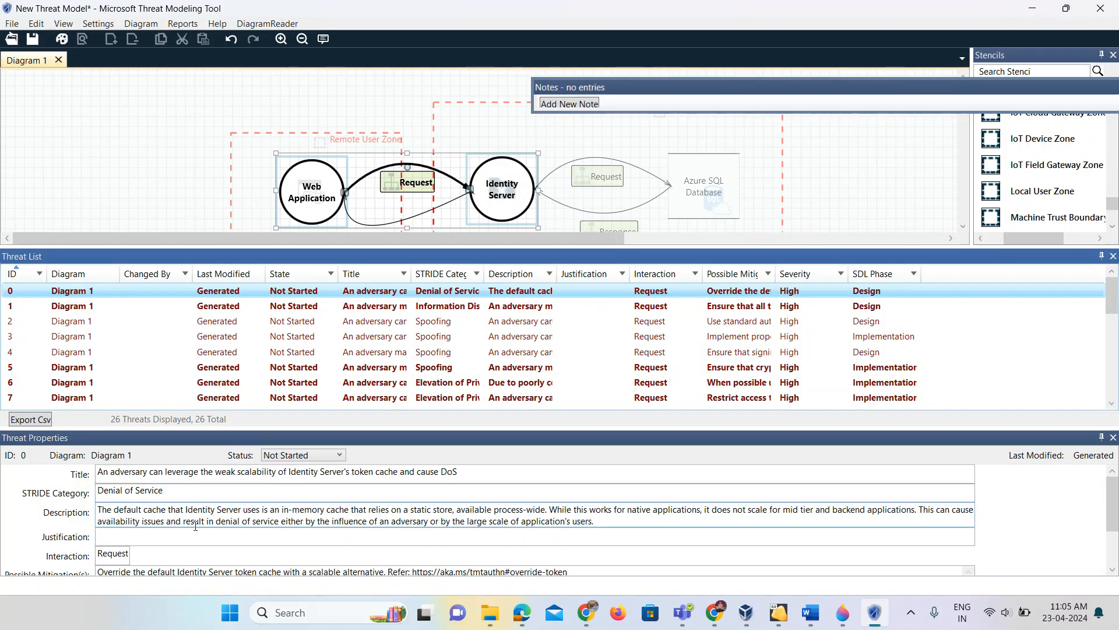
scroll(195, 526, down, 3)
scroll(186, 528, up, 3)
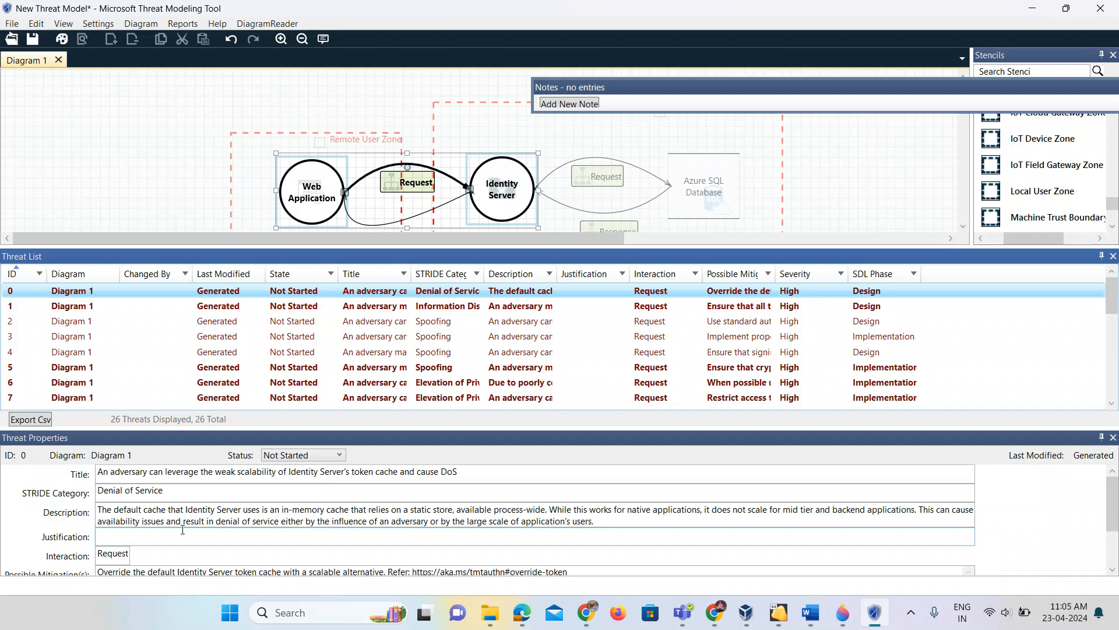
click(171, 537)
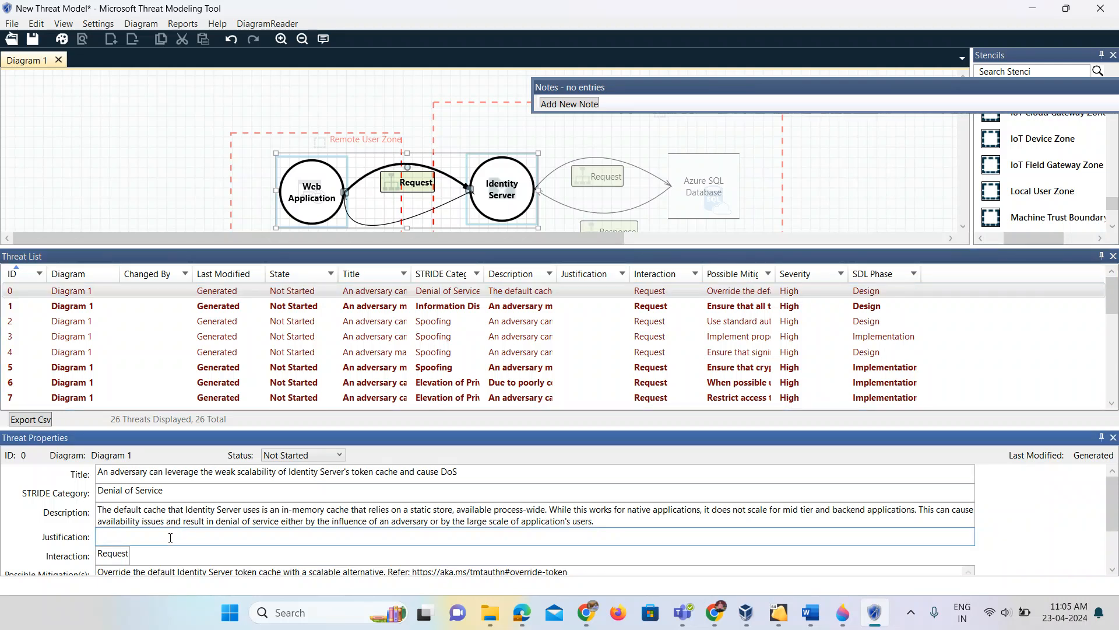
text(I)
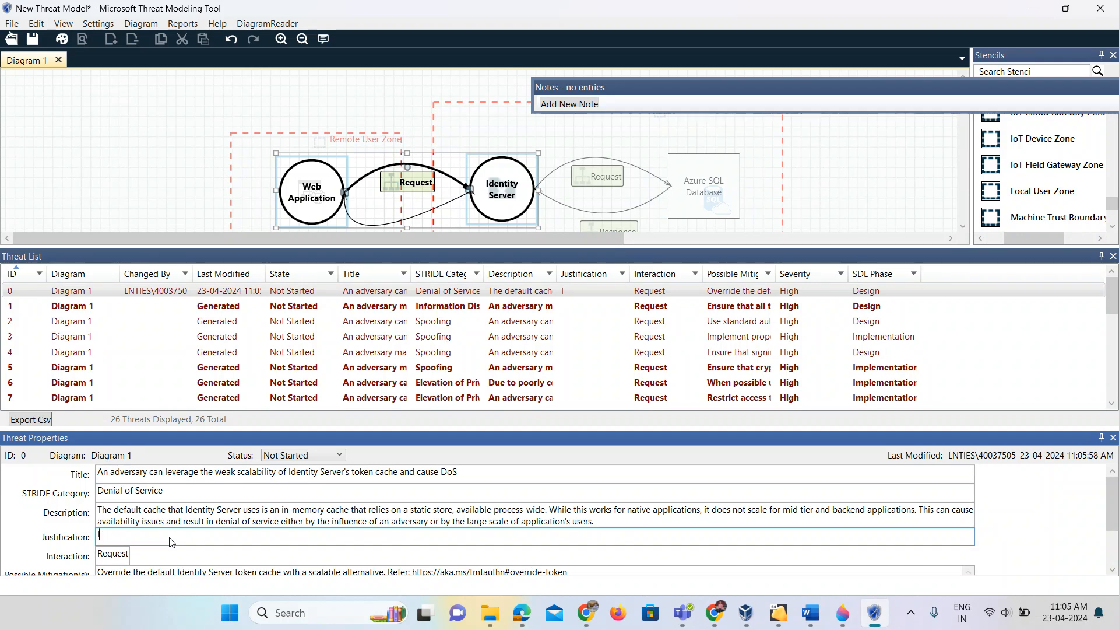
text(Tits HTTPS data flow and Application will not)
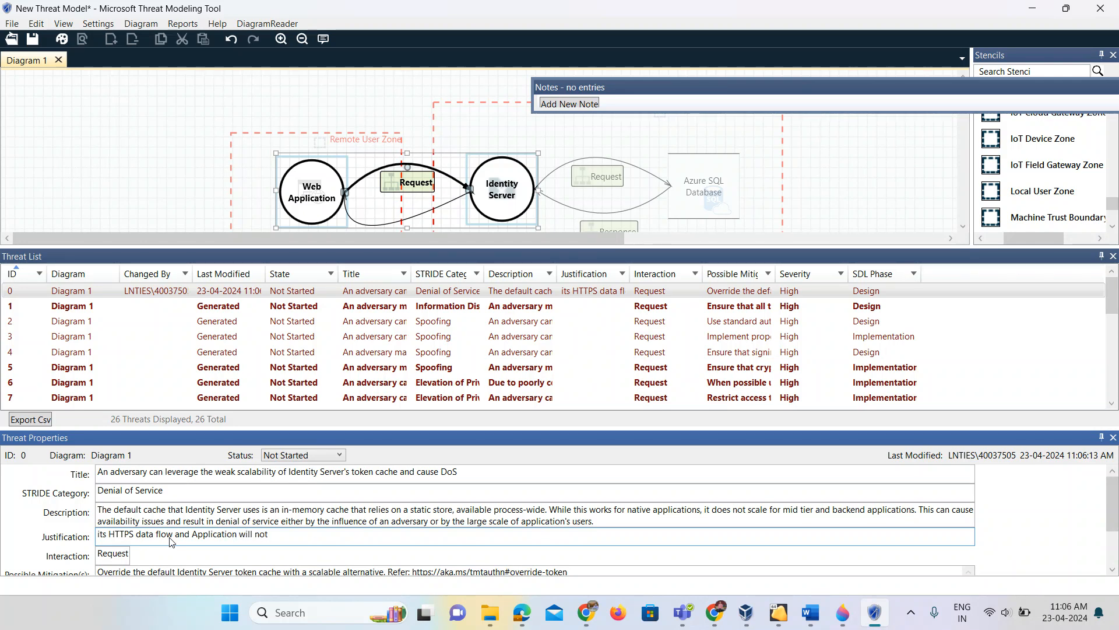
text(ac)
key(BackSpace)
key(BackSpace)
key(BackSpace)
text(send)
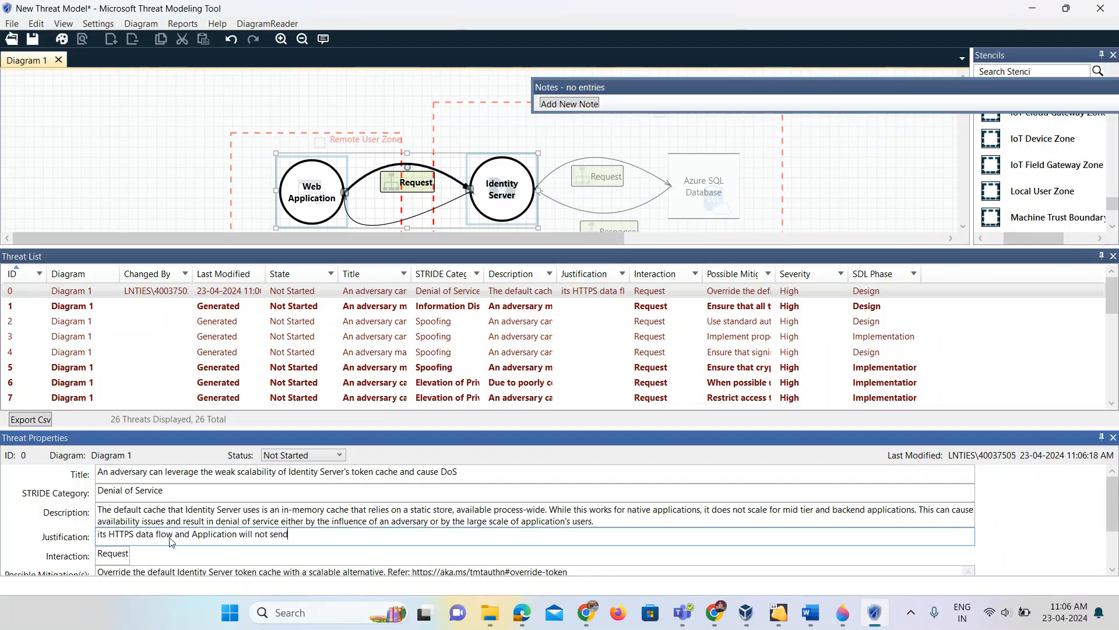
text( any Http )
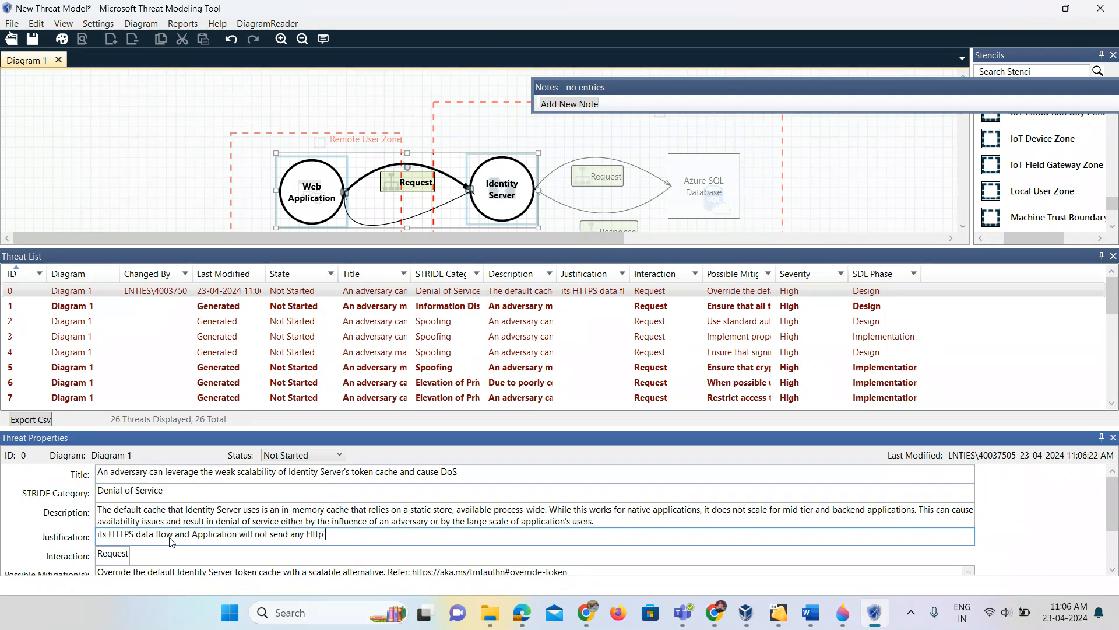
text(request)
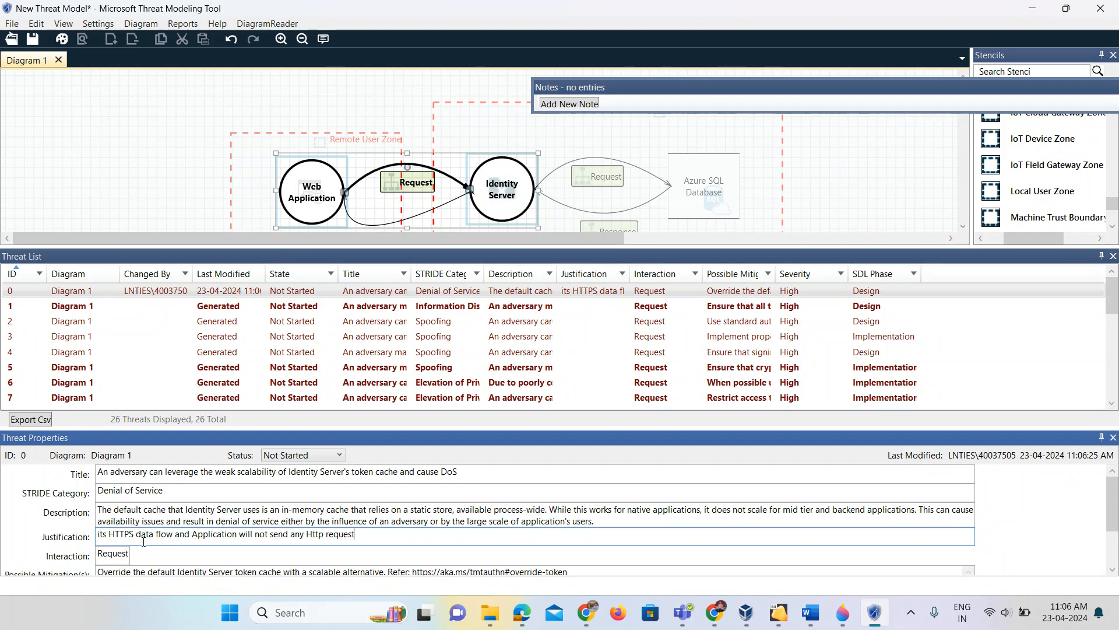
Set threat 0's severity to Low and its SDL phase to Implementation.
scroll(143, 541, down, 3)
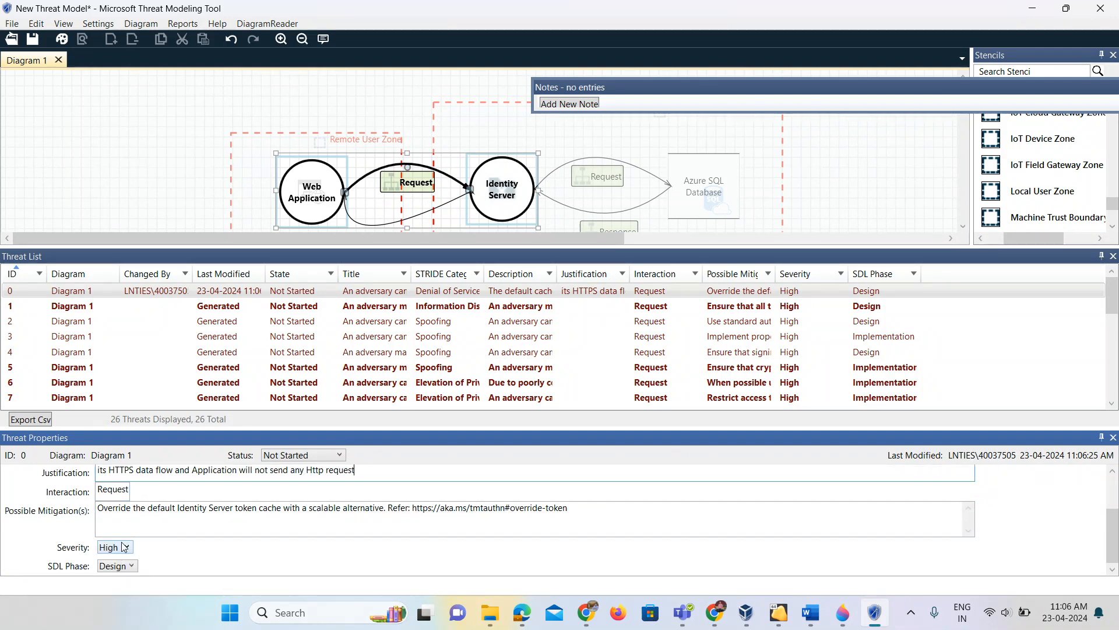
click(128, 547)
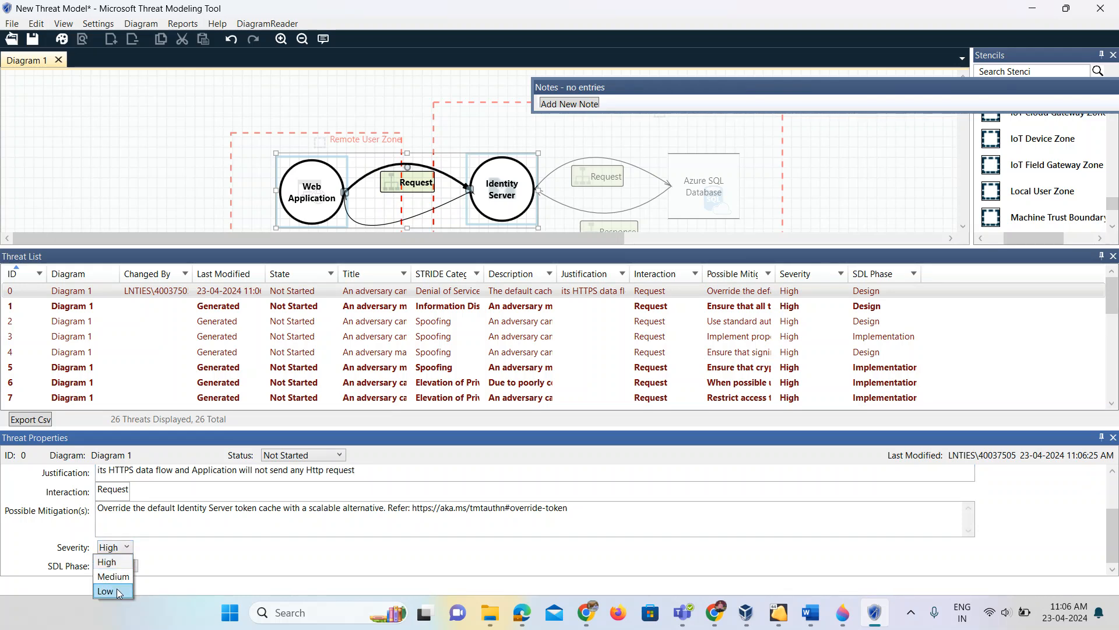
click(116, 591)
click(126, 566)
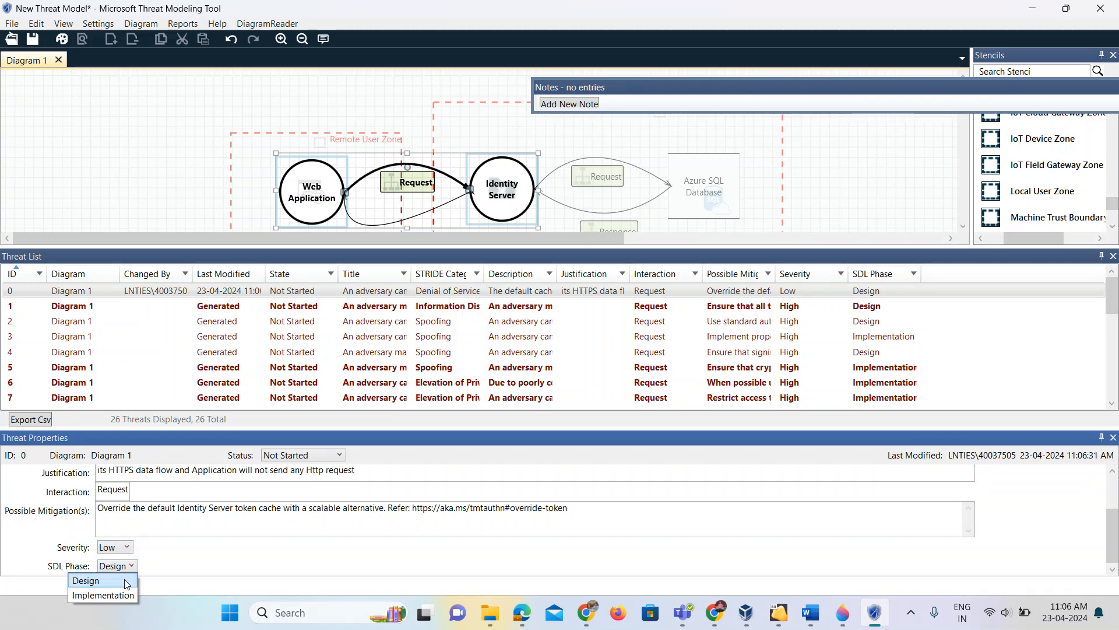
click(120, 595)
scroll(159, 551, up, 2)
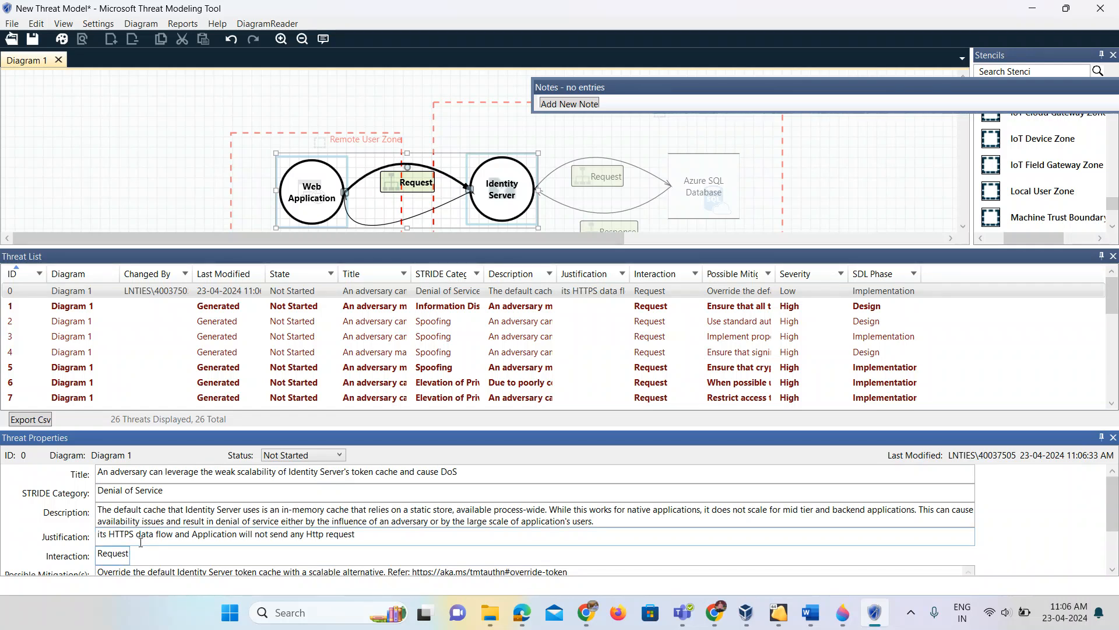
scroll(141, 545, down, 2)
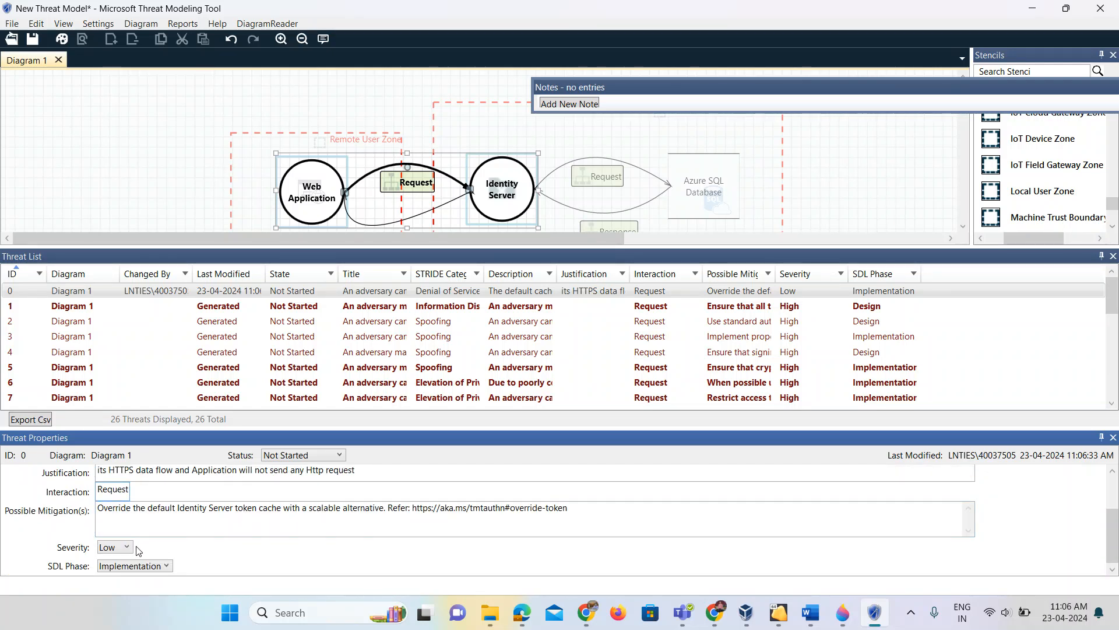
click(127, 547)
click(115, 591)
Set threat 0's status to Needs Investigation and save the threat model.
click(321, 459)
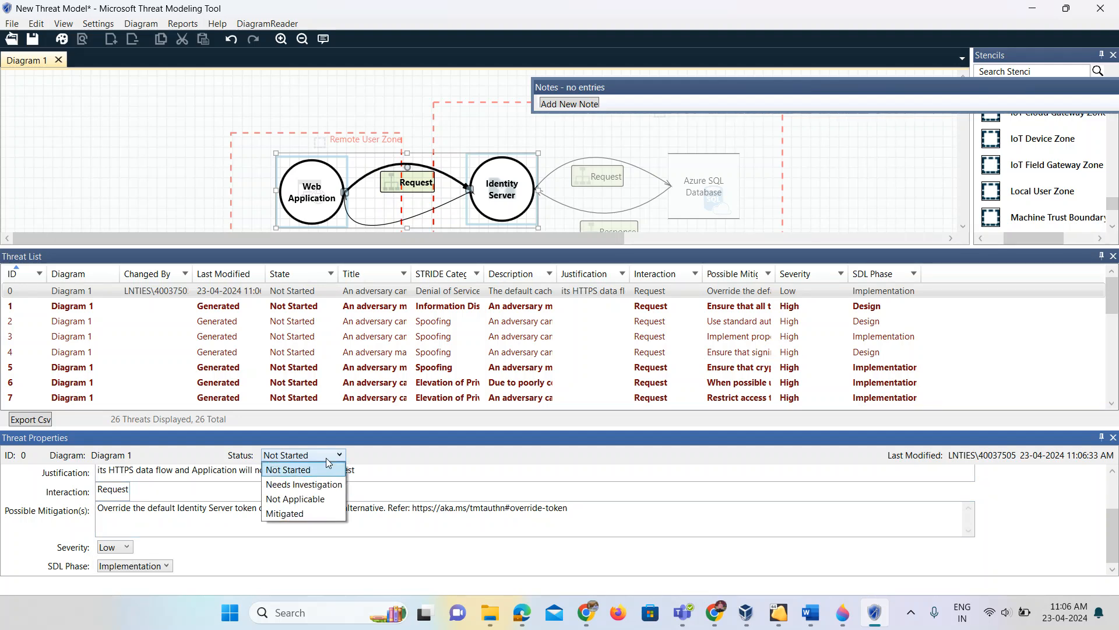
click(304, 498)
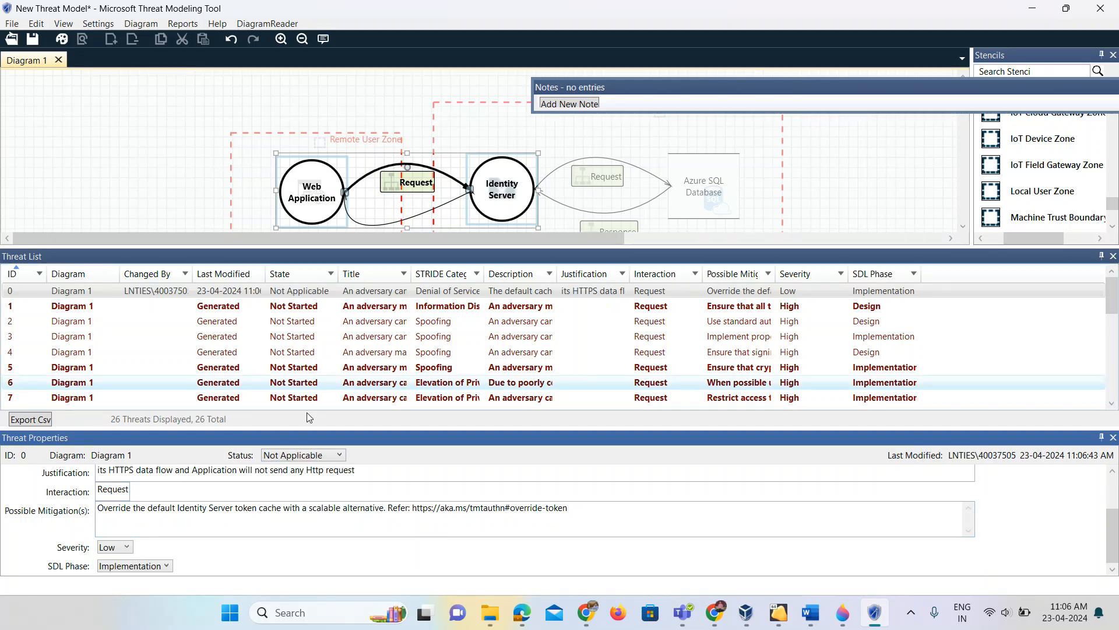
scroll(300, 461, up, 1)
scroll(208, 553, up, 2)
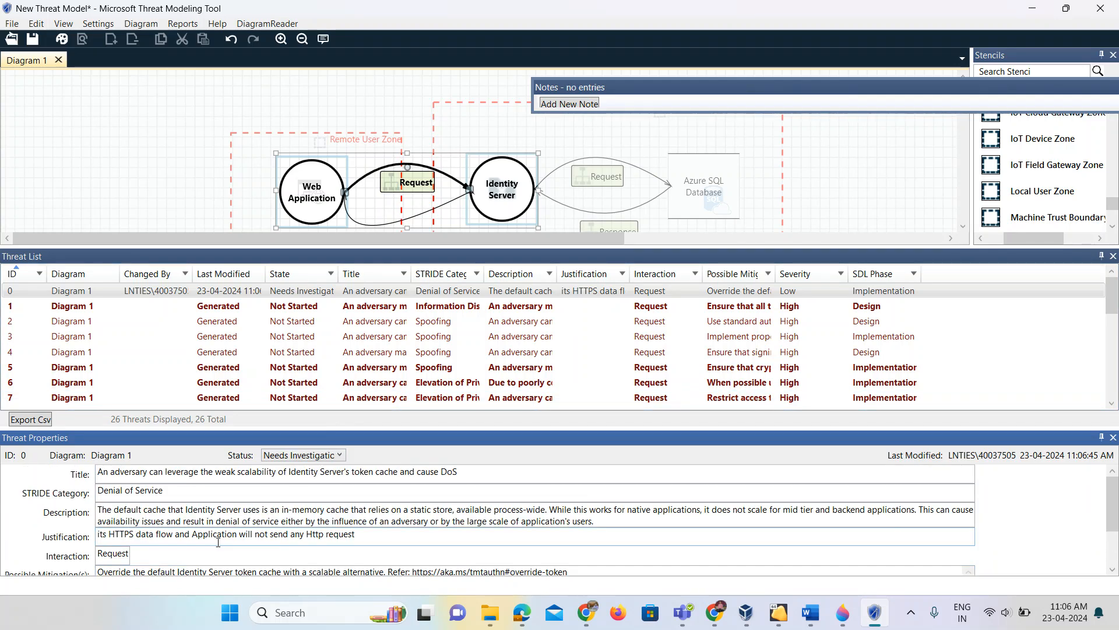
scroll(222, 544, down, 2)
key(ctrl+s)
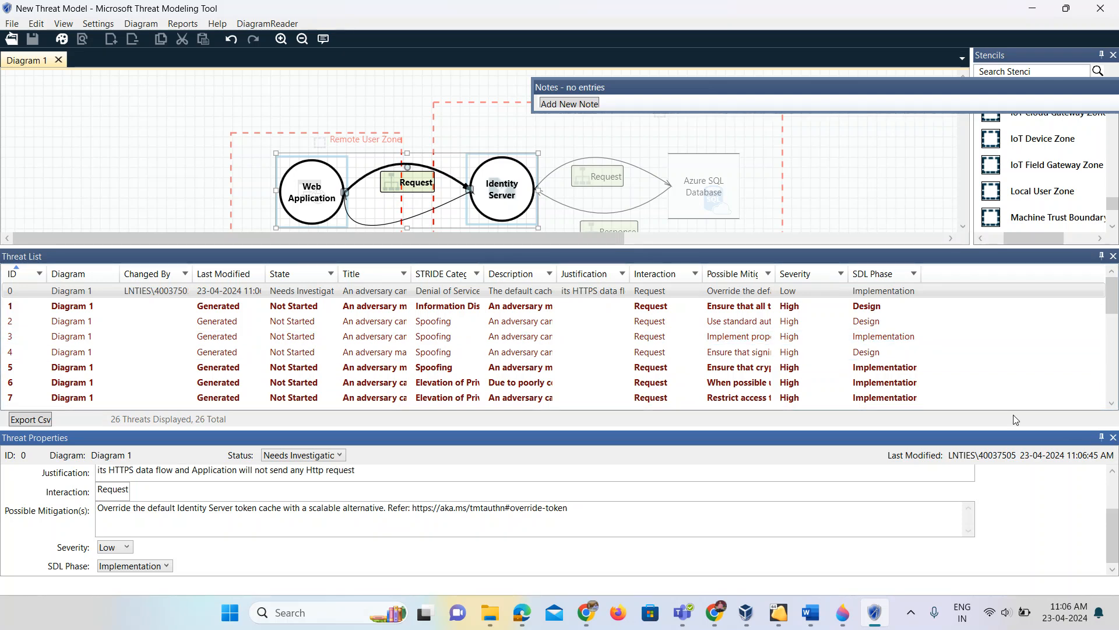
Examine the properties of threats 1, 4 and 14, including threat 14's title, STRIDE category, description and possible mitigations.
click(318, 305)
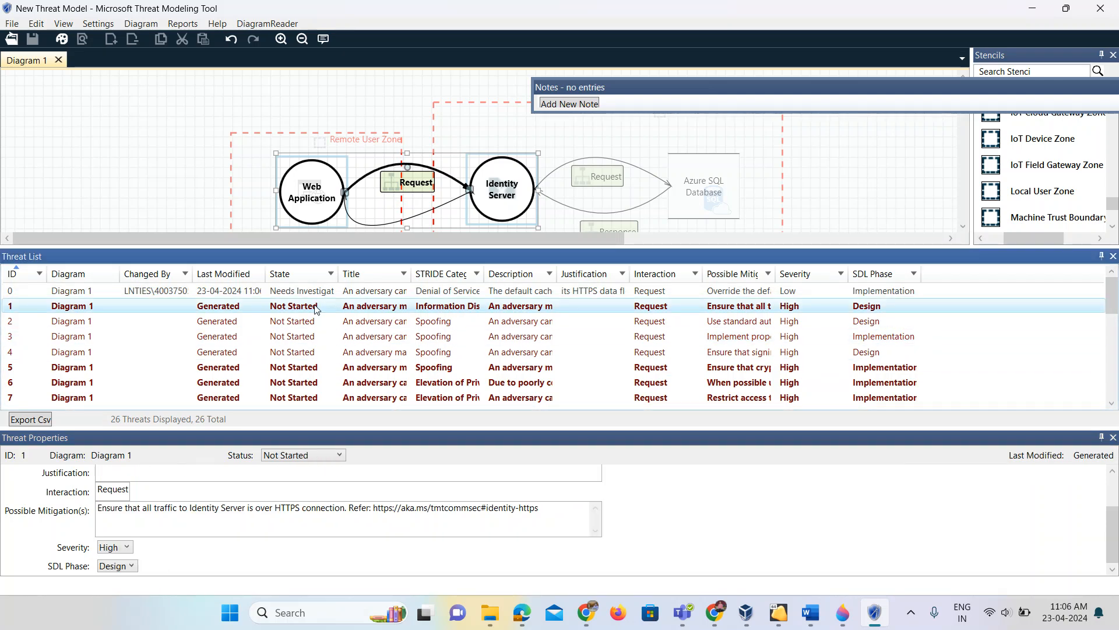
click(271, 351)
scroll(287, 376, down, 3)
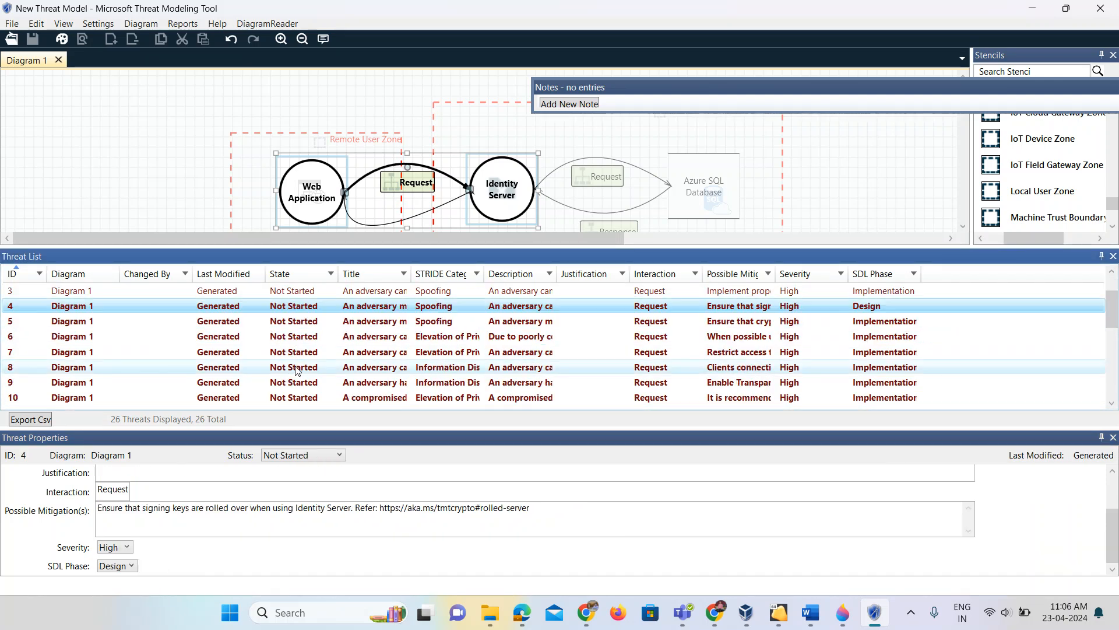
click(287, 373)
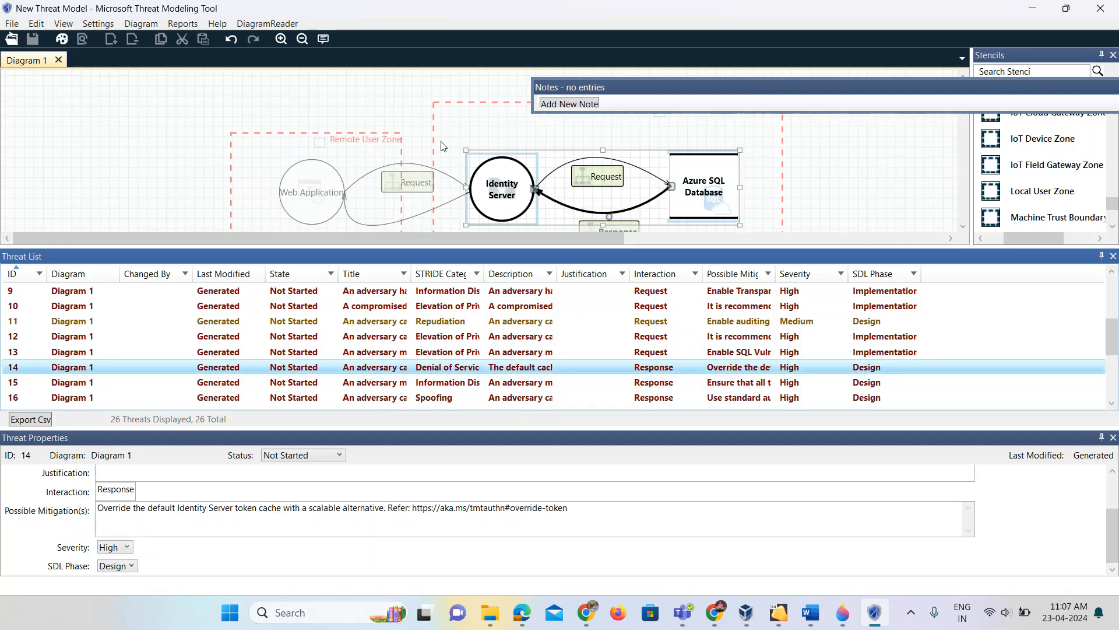
click(187, 492)
scroll(188, 494, up, 1)
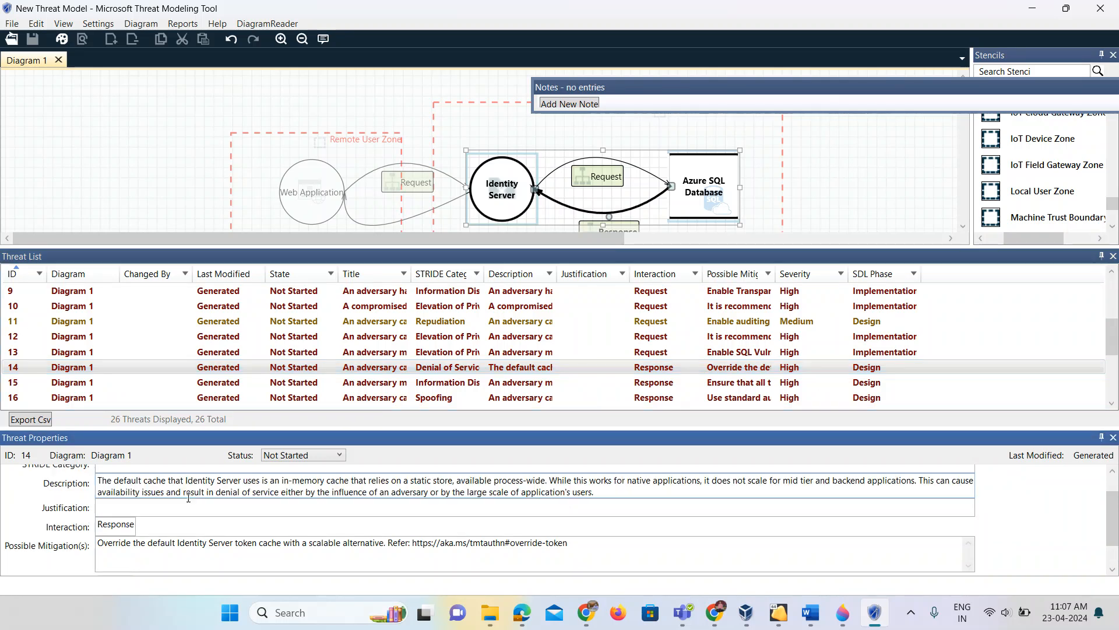
scroll(188, 497, up, 1)
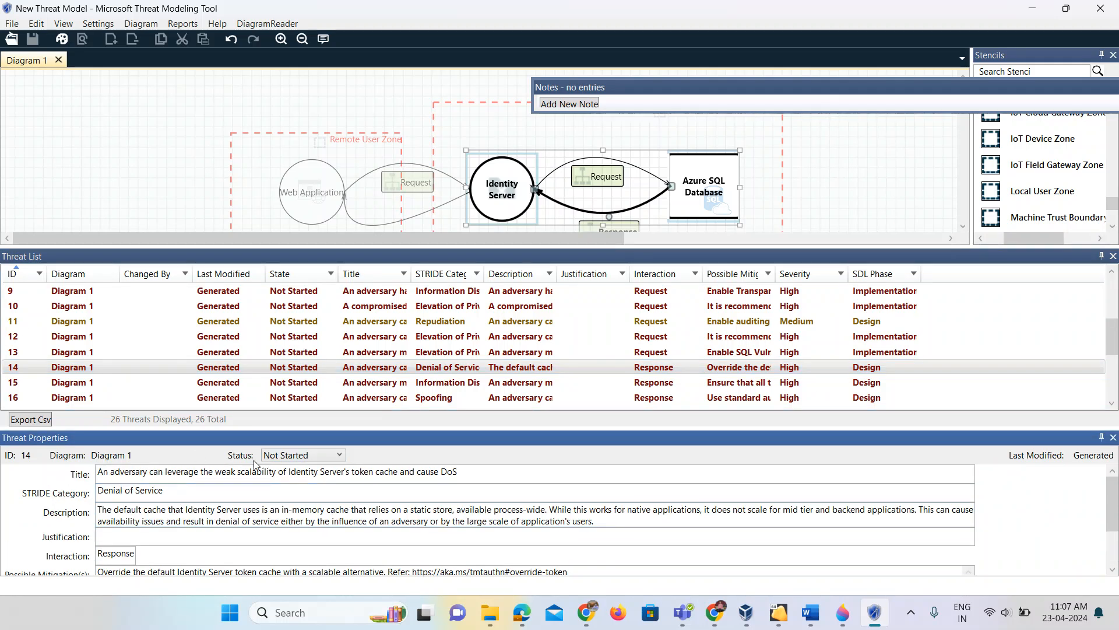
scroll(179, 534, down, 1)
scroll(179, 531, up, 1)
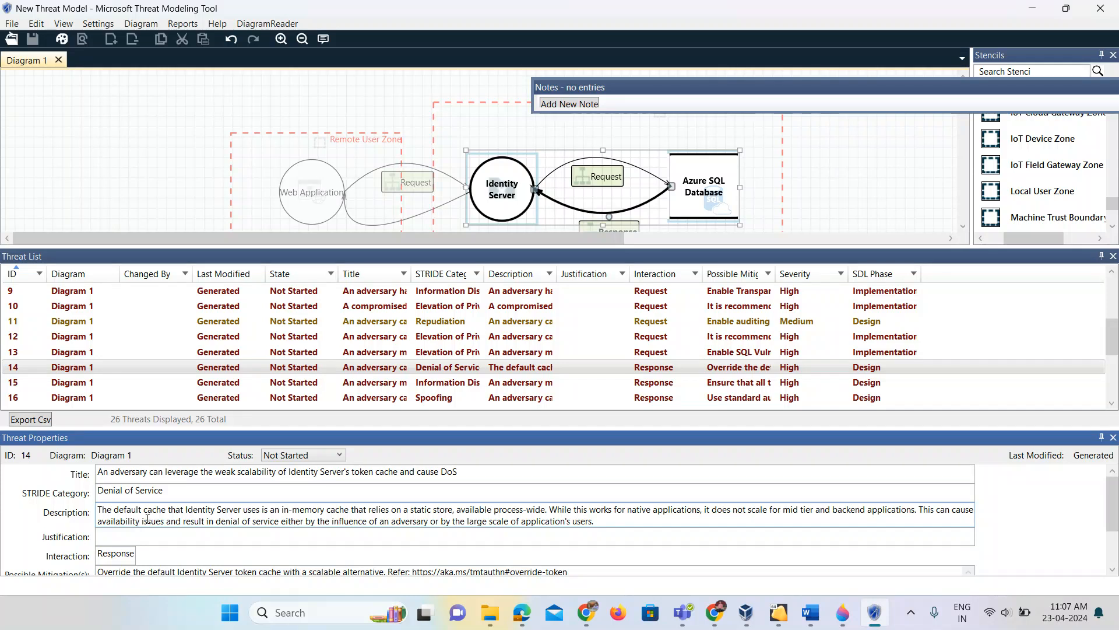
Justify threat 14 with "we have applied IAM server to identify the Request form Valid user. and the unauthorised request will be terminated by the IAM server".
click(152, 532)
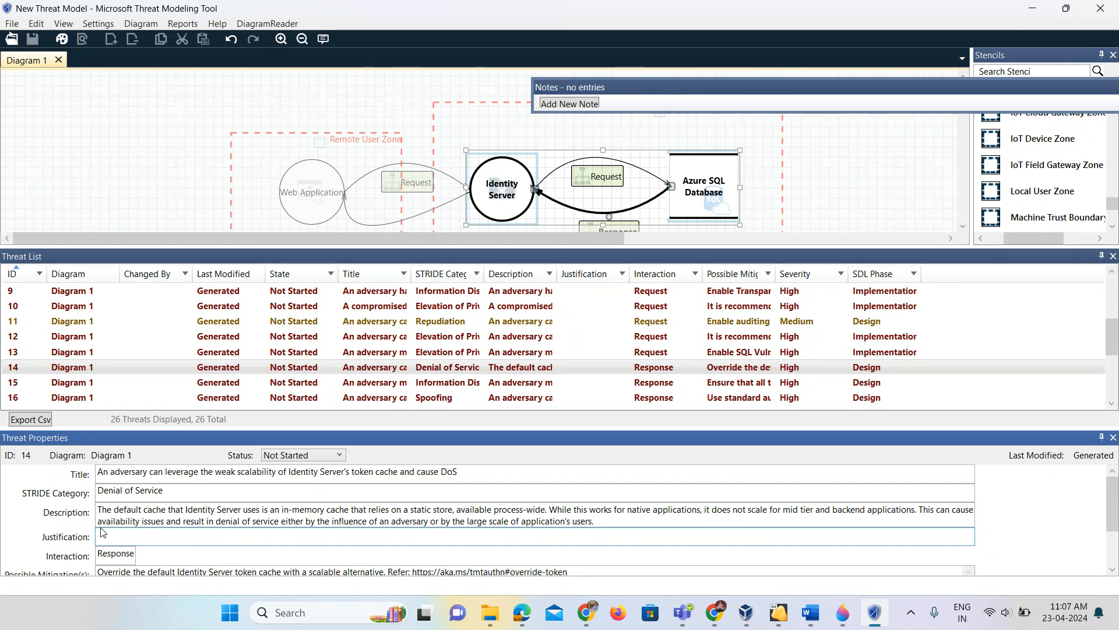
text(It)
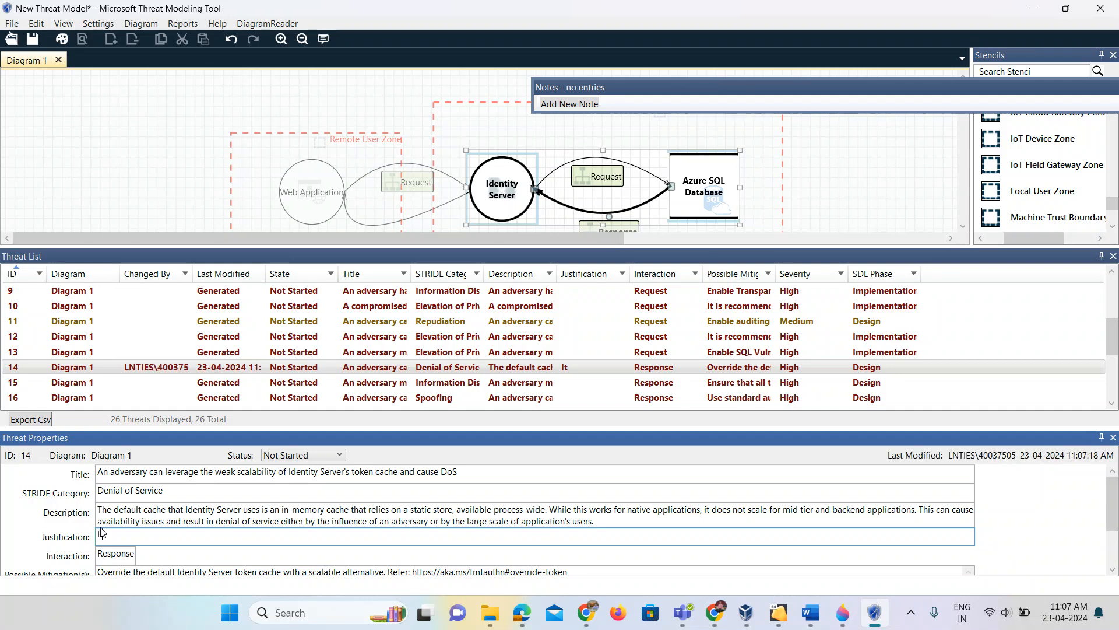
text(we hace)
text(applied)
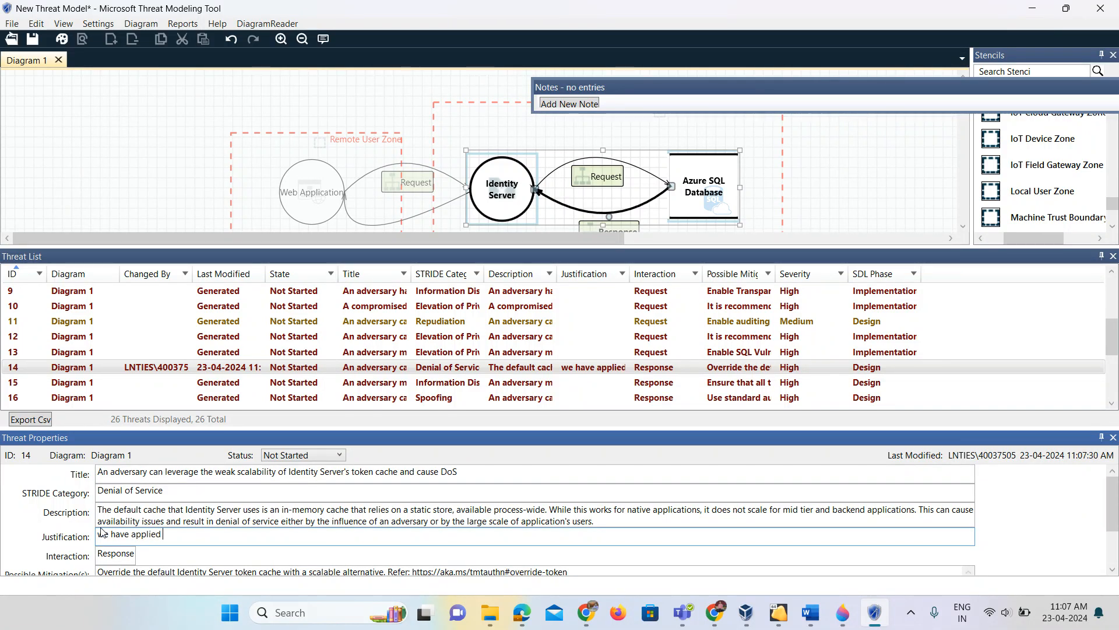
text( IAM server to identify the)
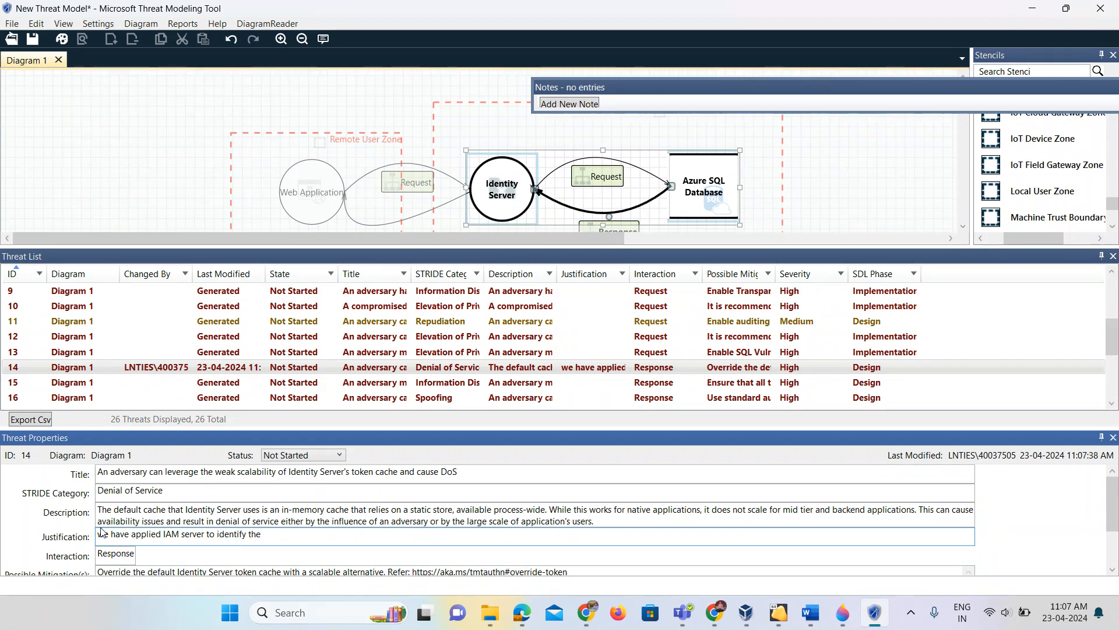
text( Request form Valid user. and the)
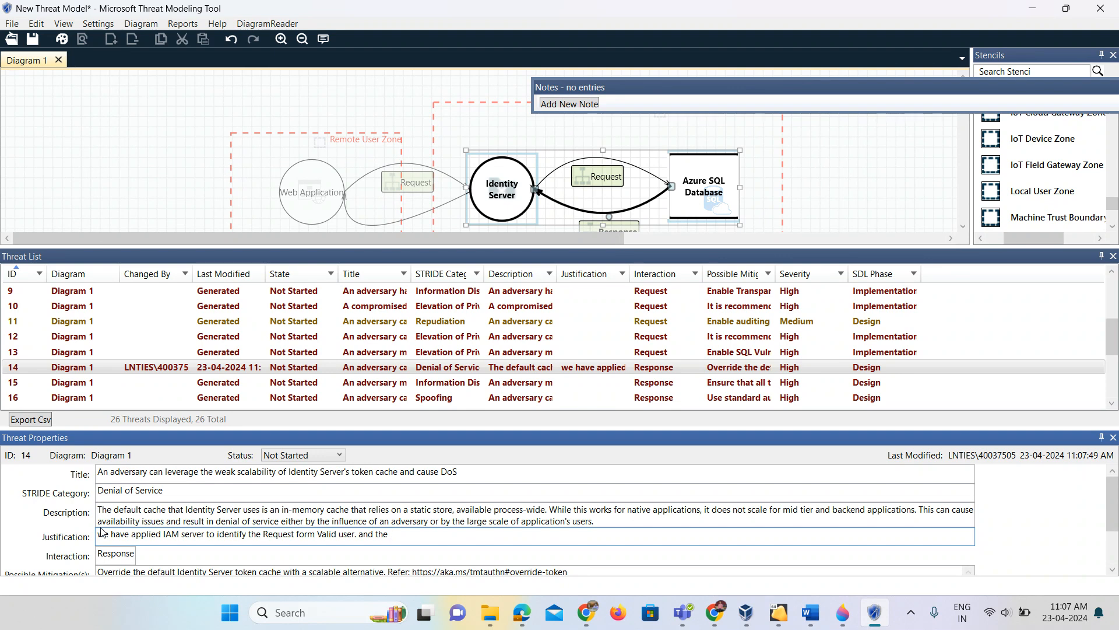
text( unauthor)
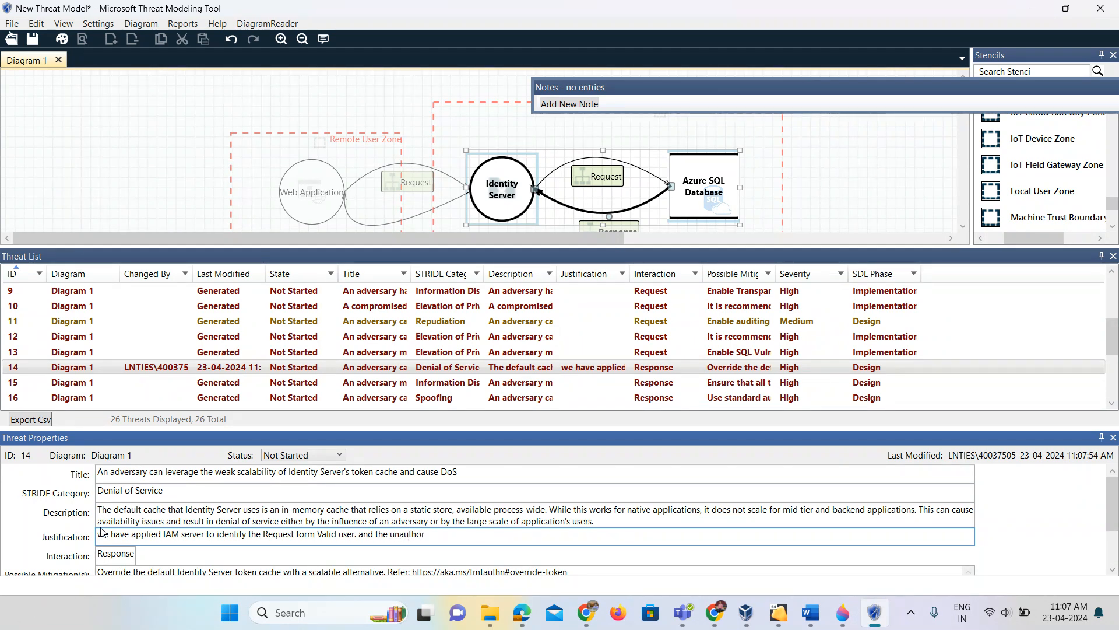
text(ised request will be terminat)
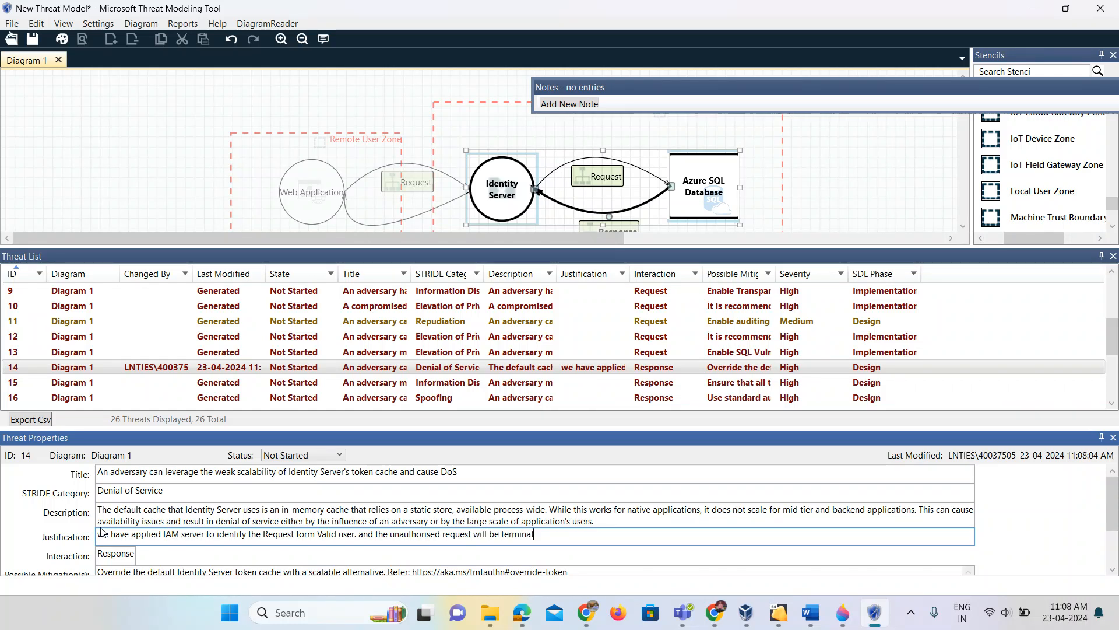
text(ed bny t)
text(IAM server)
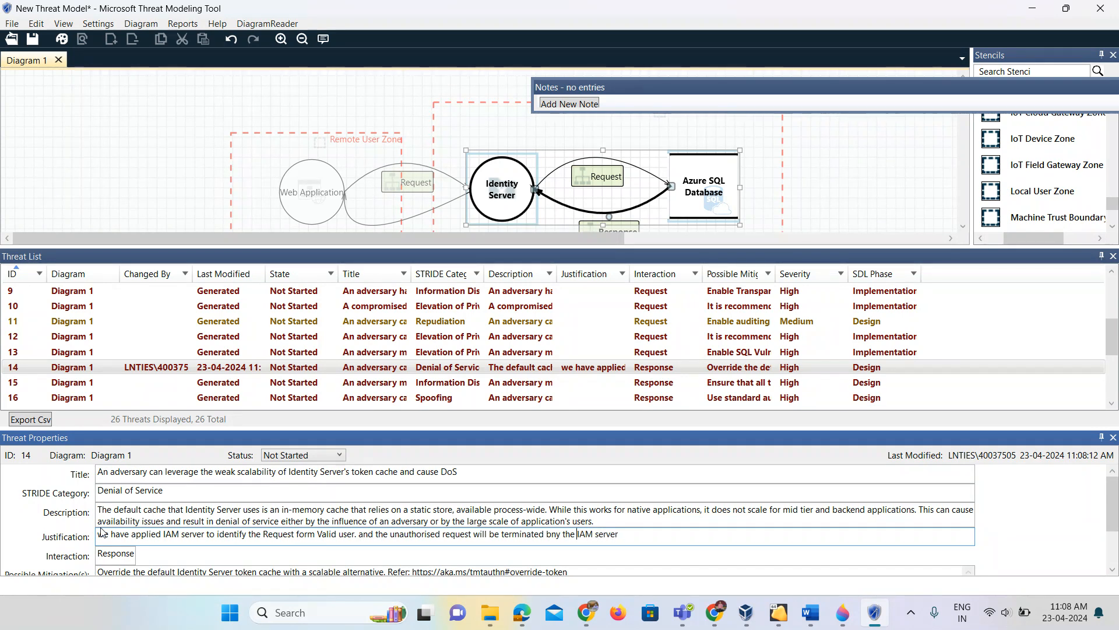
key(ctrl+Left)
key(ctrl+Left)
key(BackSpace)
key(Left)
key(Left)
key(Left)
key(Left)
key(Left)
key(Left)
key(Left)
key(Left)
key(Left)
key(Left)
key(Left)
key(Left)
key(Left)
key(Left)
key(Left)
key(Left)
Set threat 14's severity to Low and its status to Mitigated.
scroll(195, 529, down, 2)
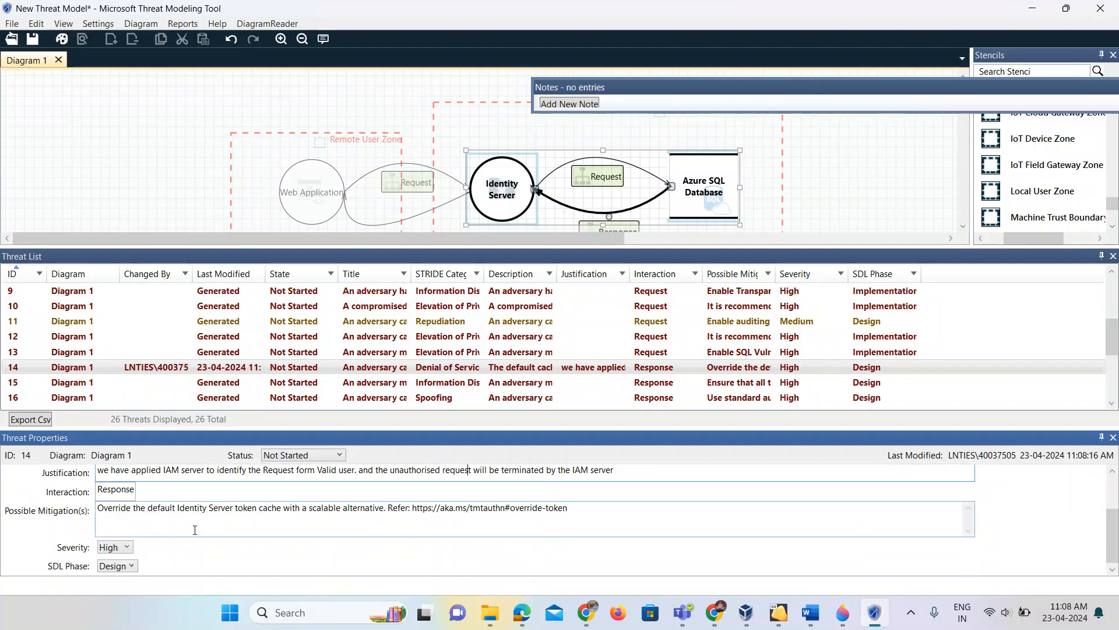
click(114, 547)
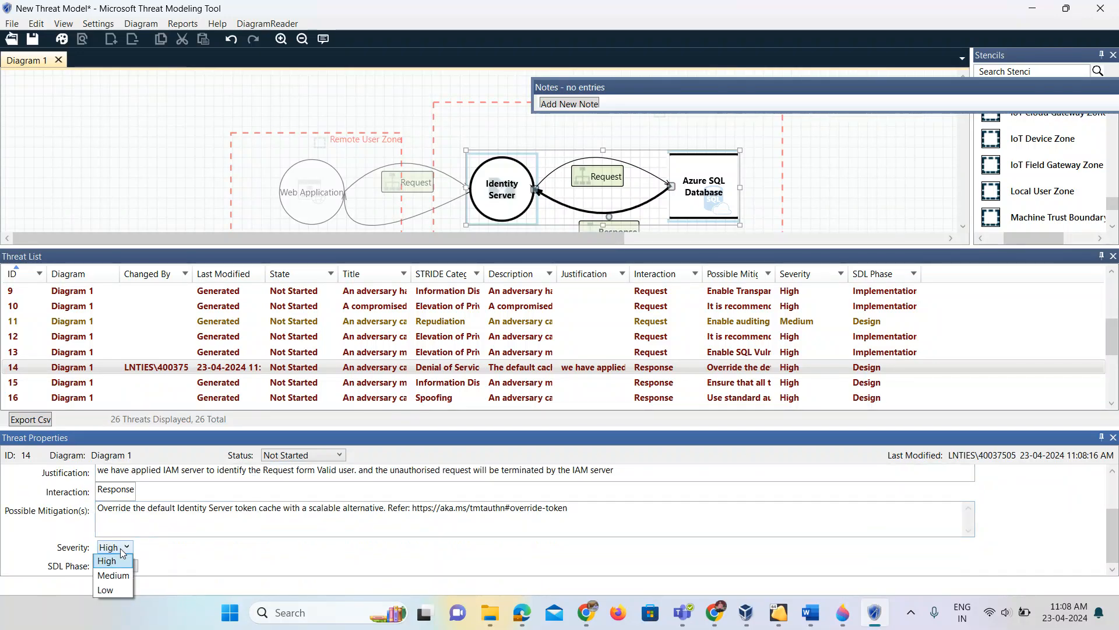
click(115, 591)
click(317, 457)
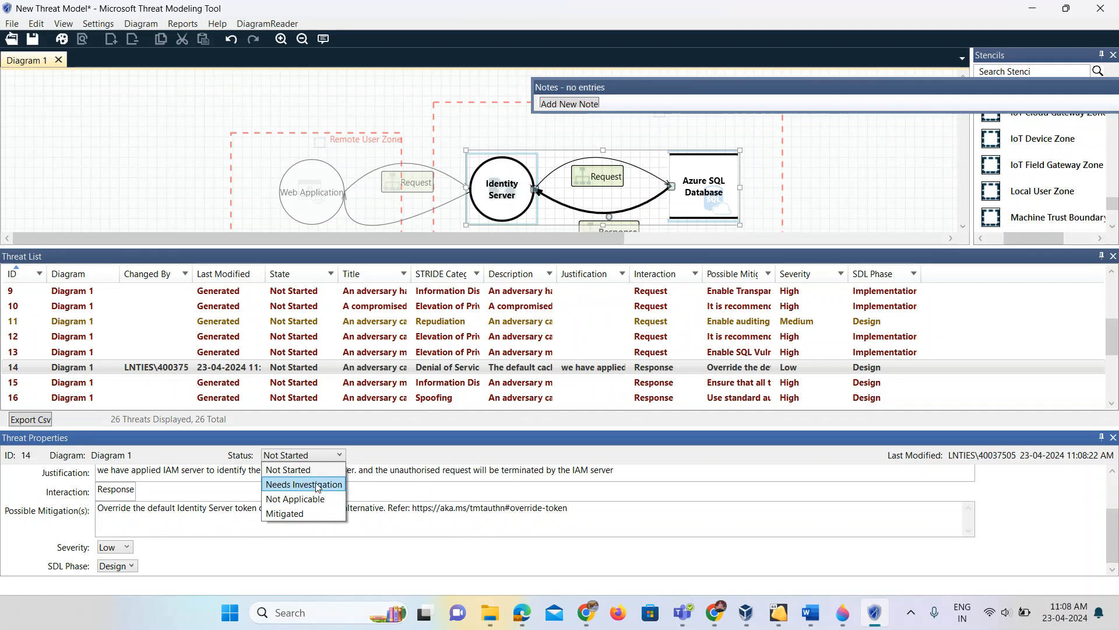
click(315, 513)
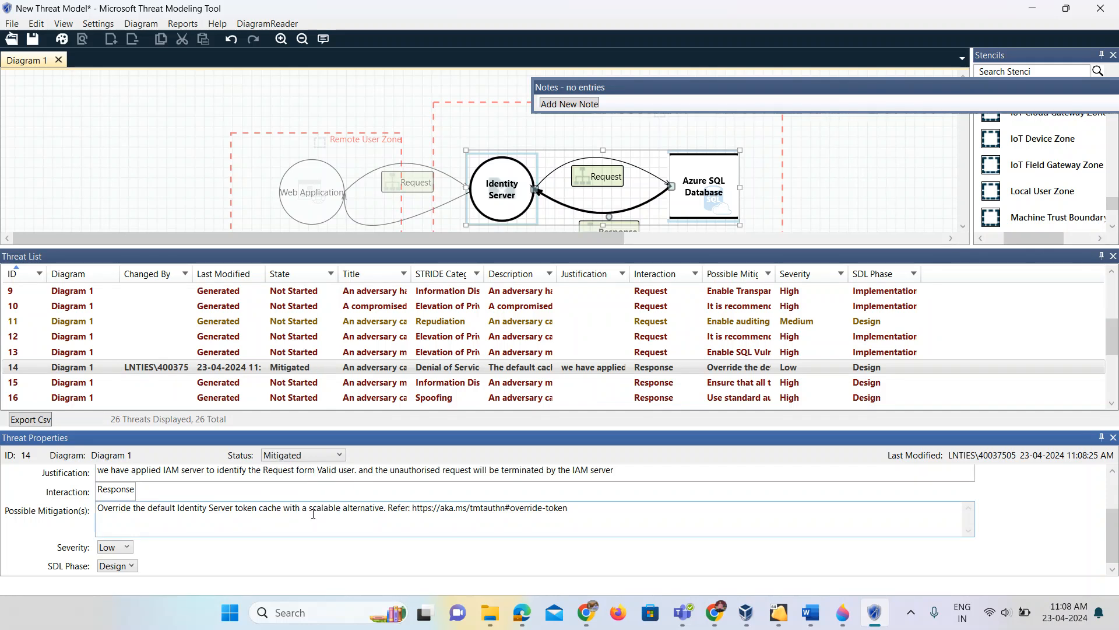
click(340, 456)
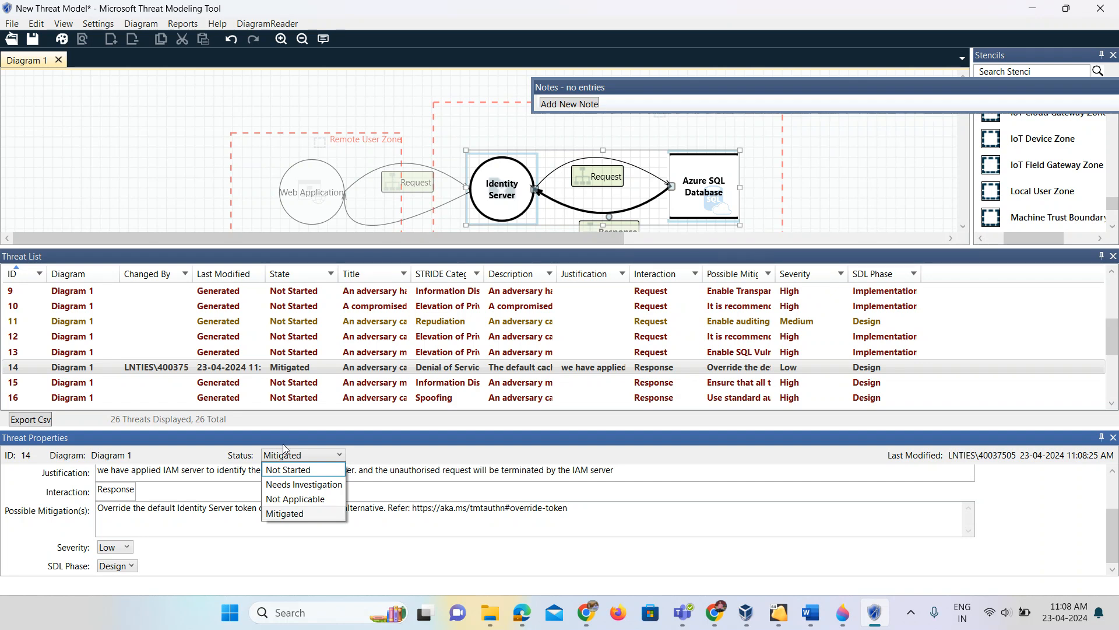
click(291, 514)
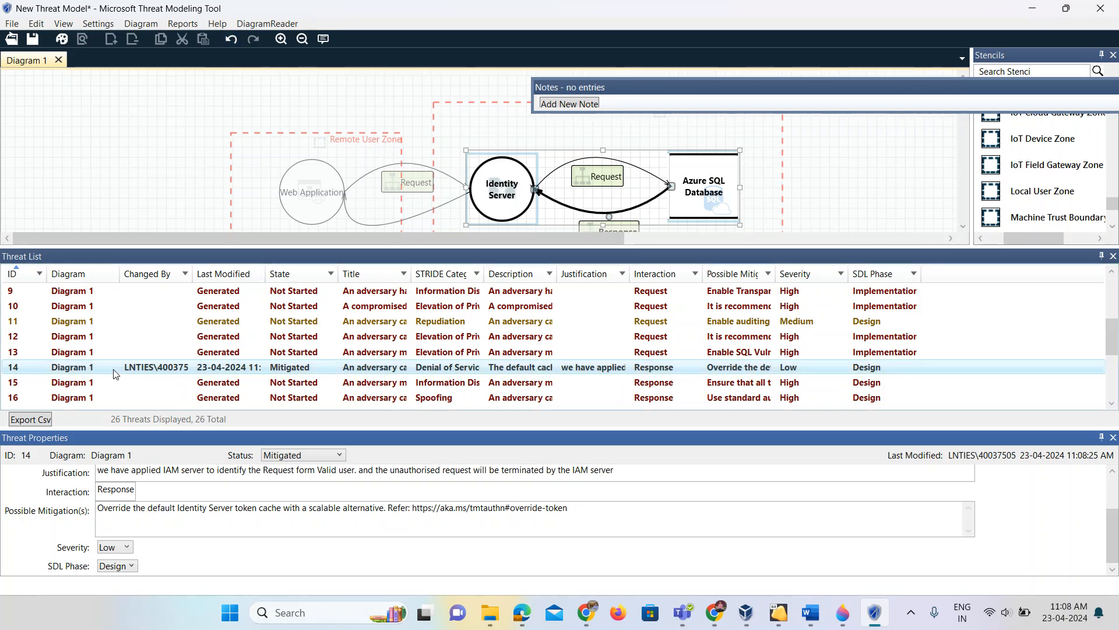
Generate a custom report including Possible Mitigation(s) and SDL Phase, saved as the HTML file "new threat model" in Downloads.
scroll(115, 374, down, 3)
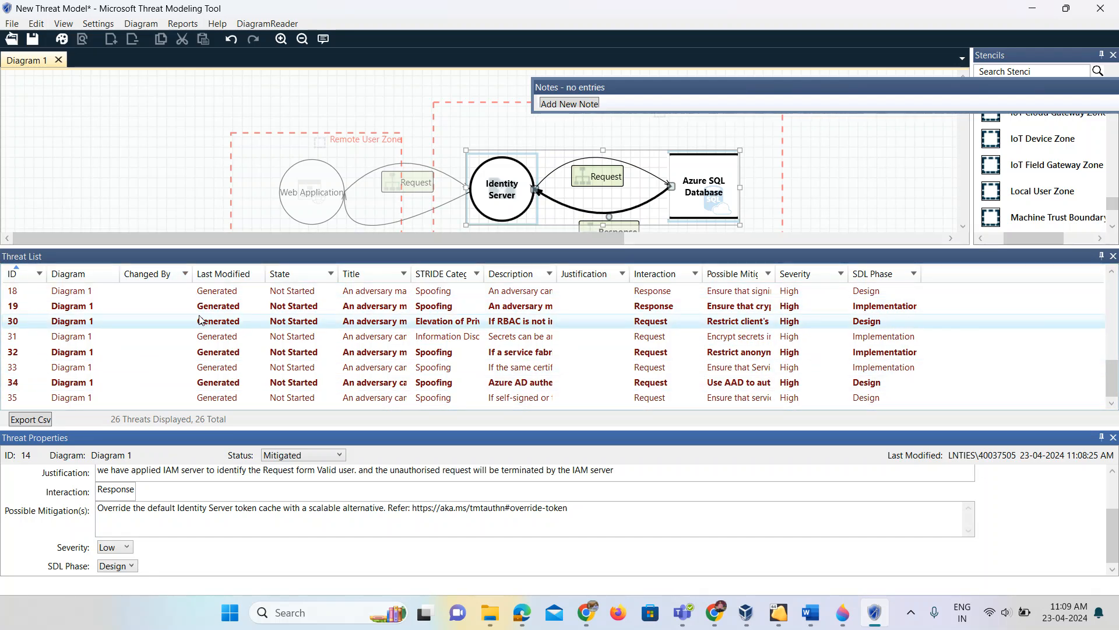
scroll(199, 319, up, 4)
click(182, 23)
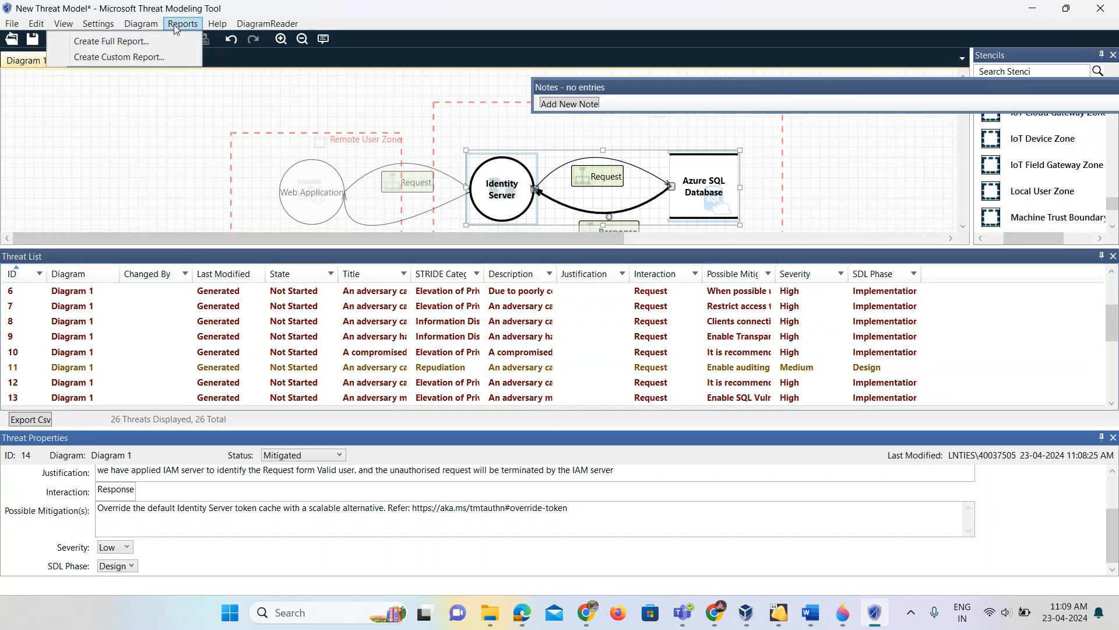
click(123, 58)
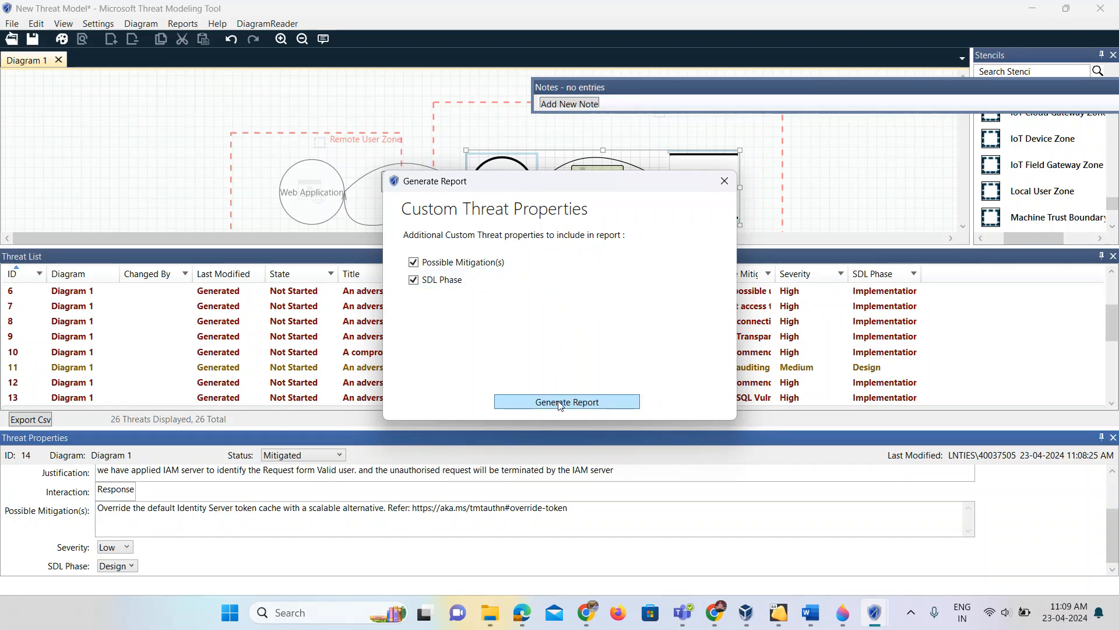
click(560, 404)
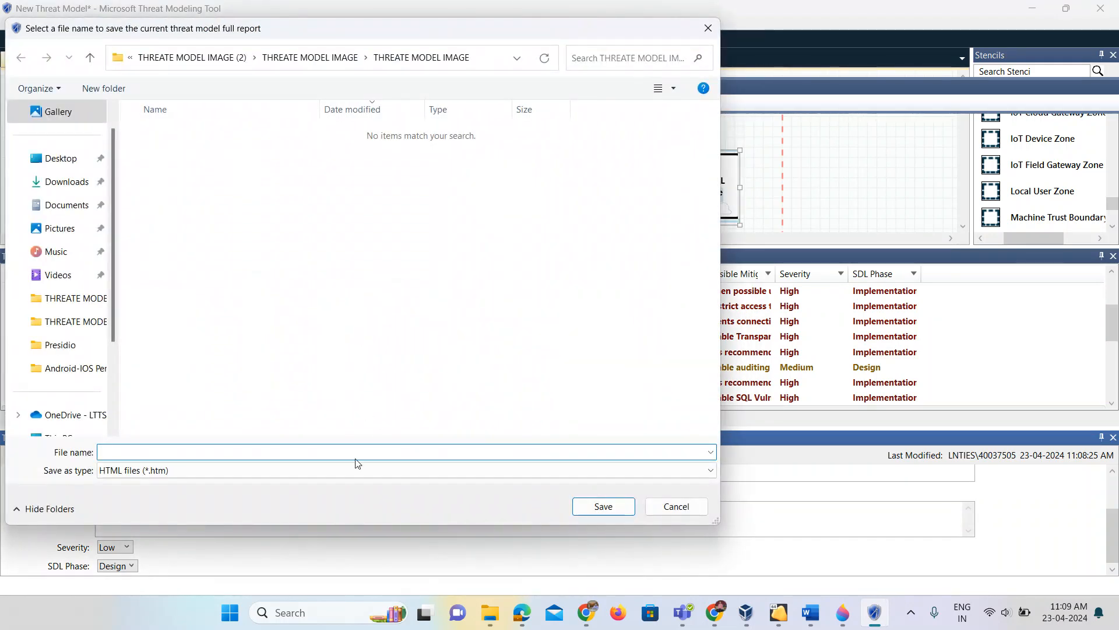
click(63, 182)
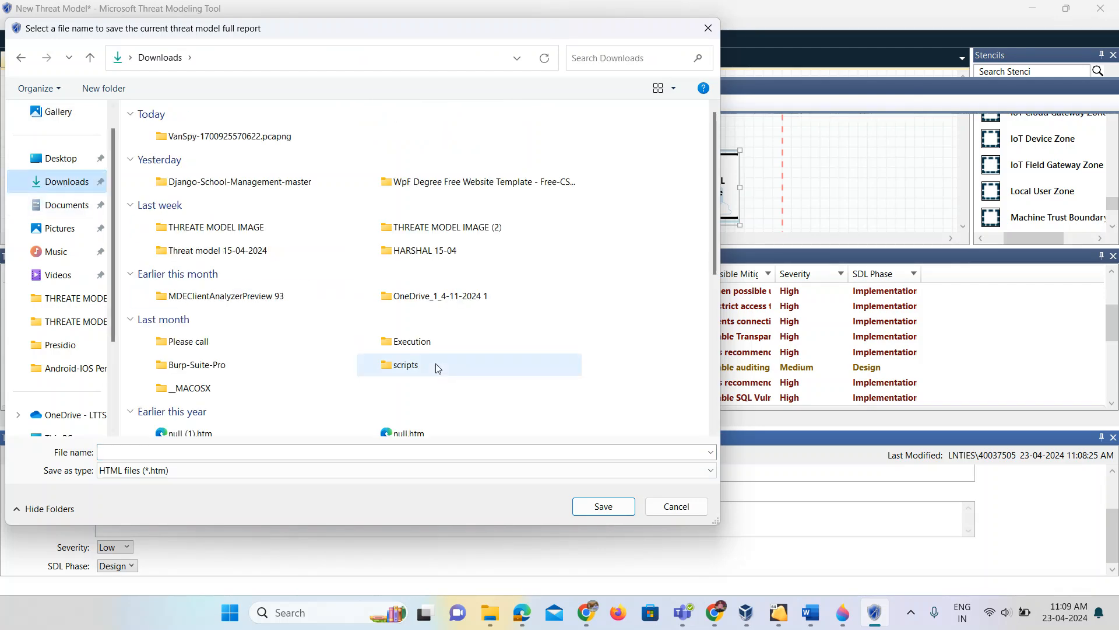
click(341, 451)
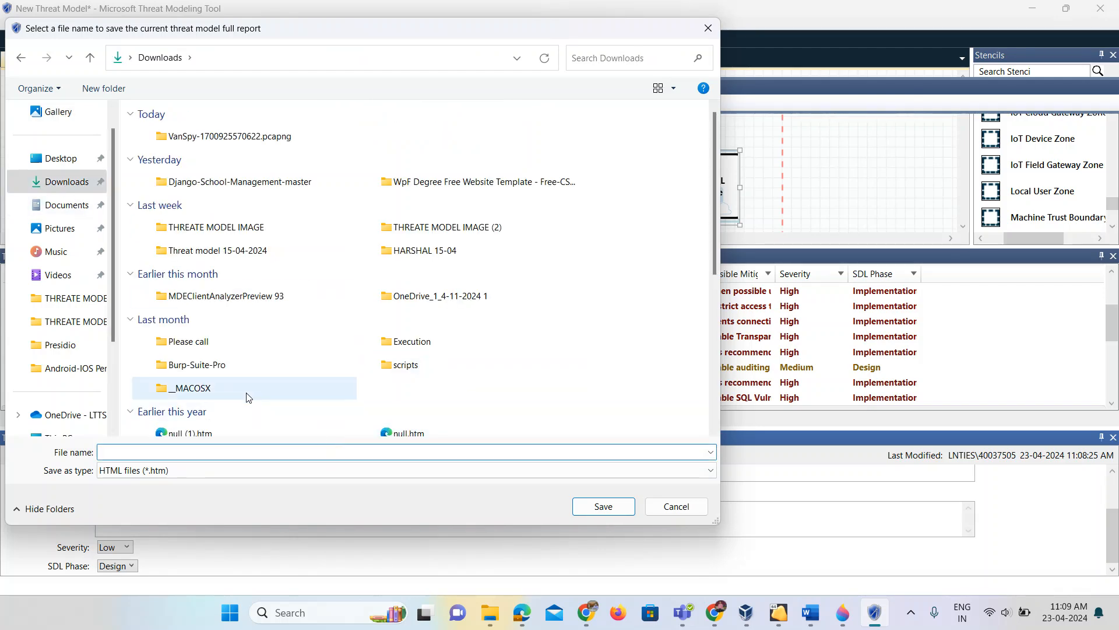
text(new tr)
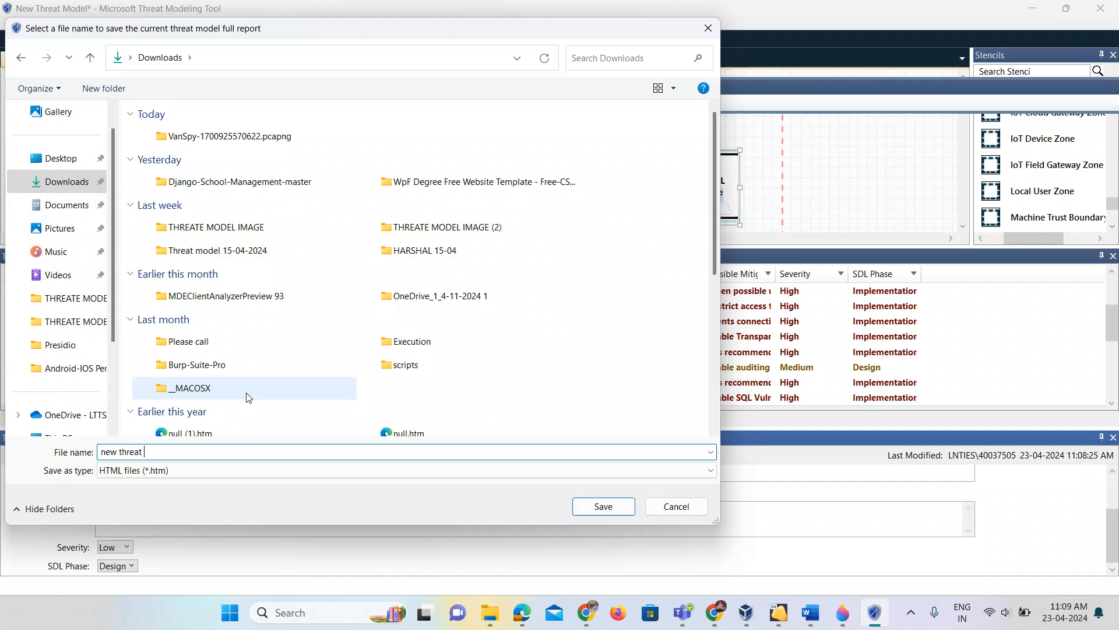
text(eat model)
key(Return)
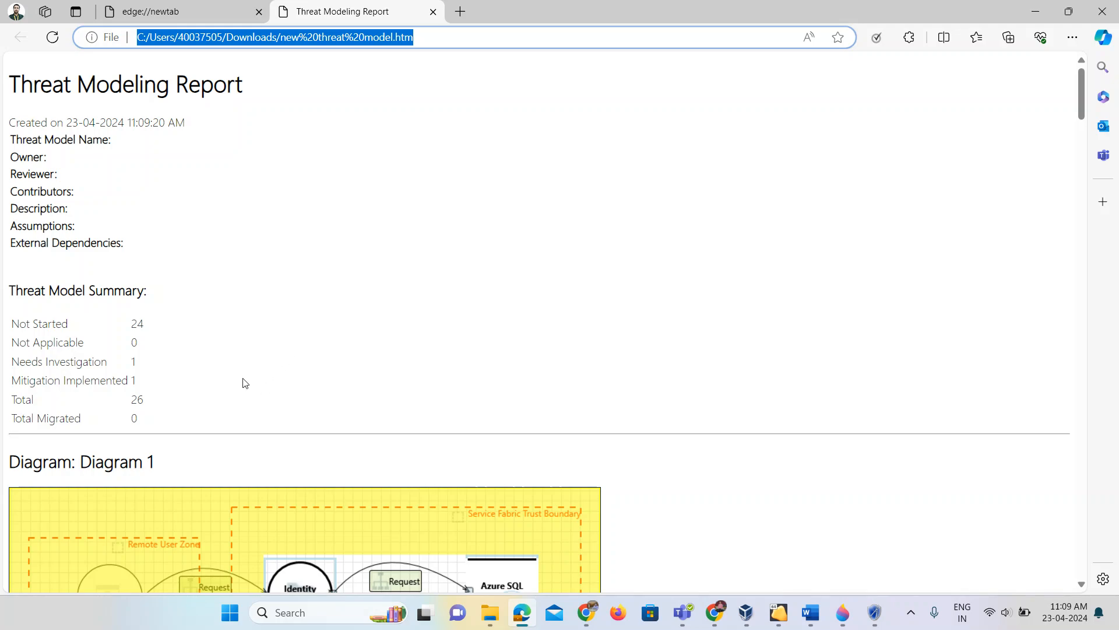
Review Diagram 1 and the listed threats in the report, checking the justification recorded for threat 14 in the report.
scroll(277, 330, down, 8)
scroll(280, 324, up, 7)
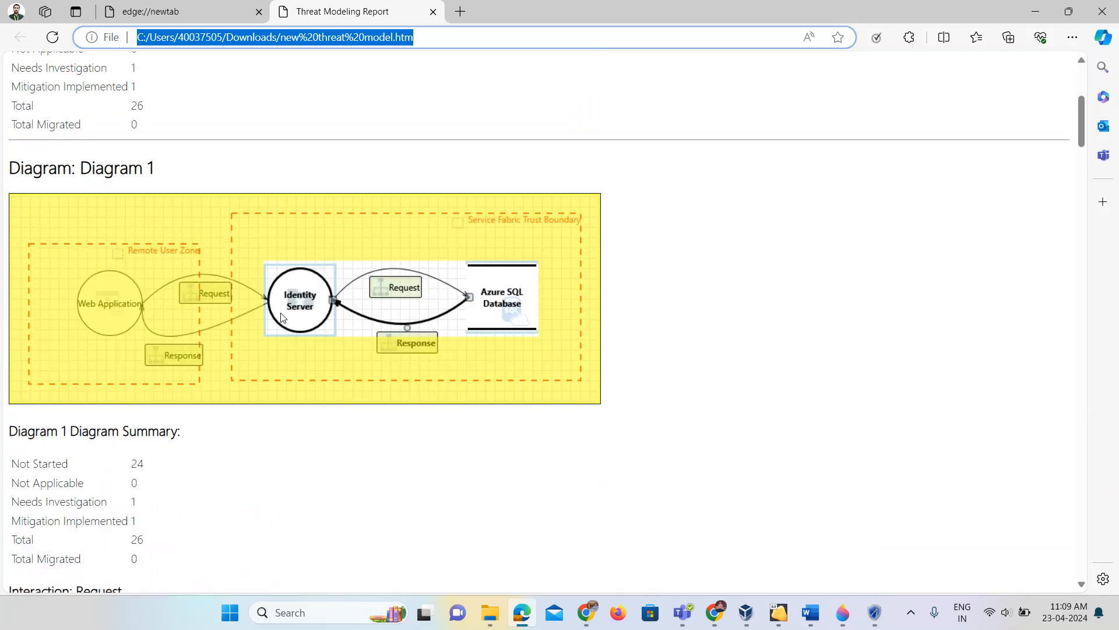
scroll(282, 318, down, 20)
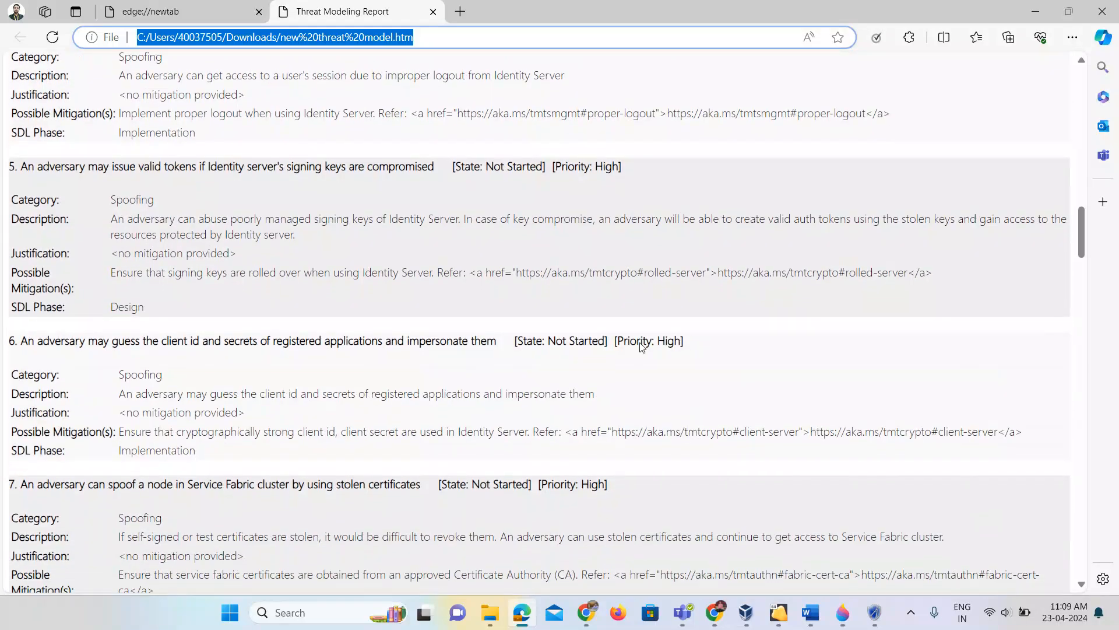
scroll(587, 362, down, 15)
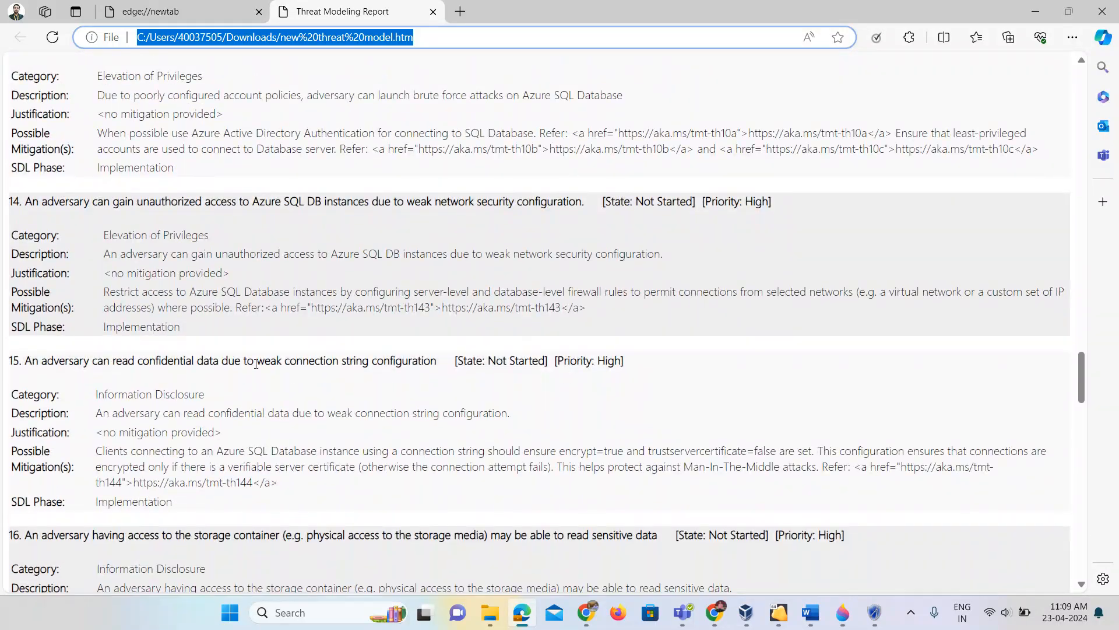
click(256, 364)
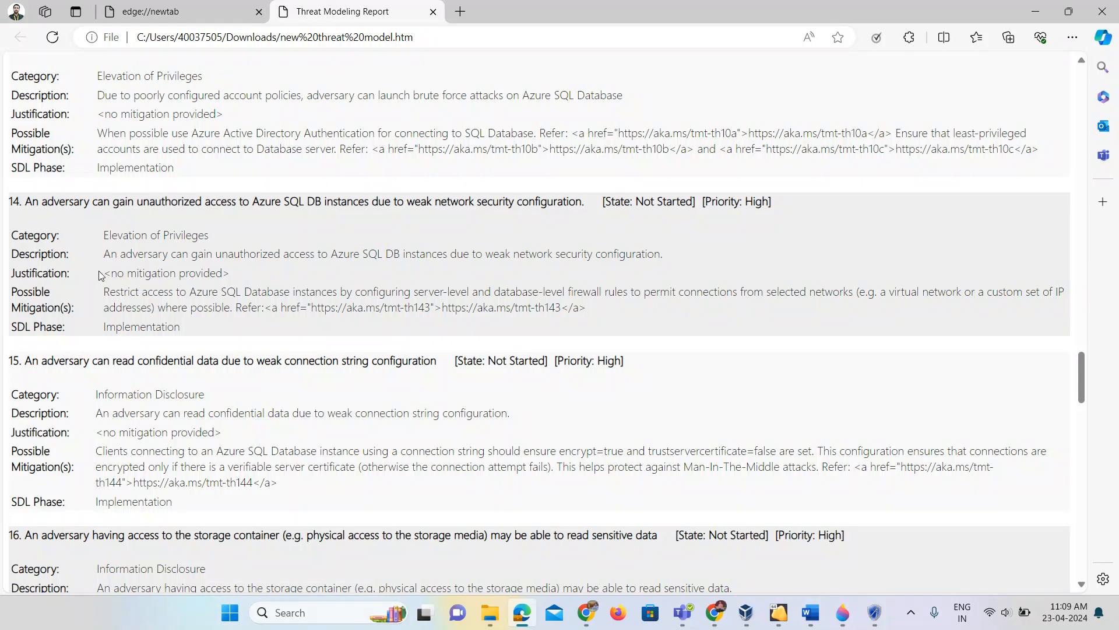
drag(104, 274, 234, 276)
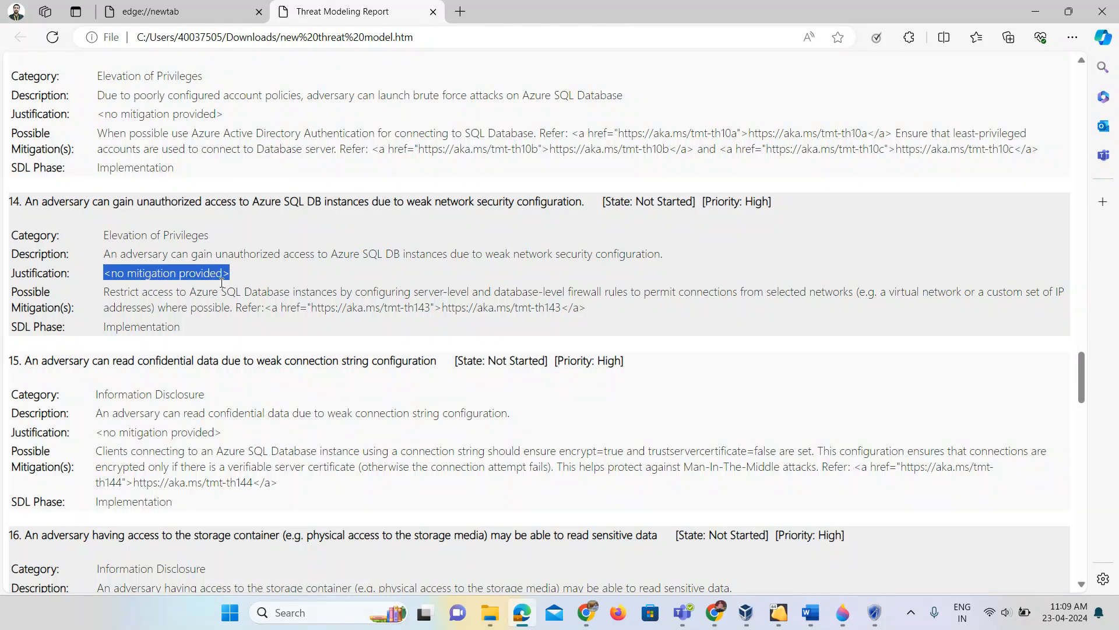
scroll(283, 289, up, 20)
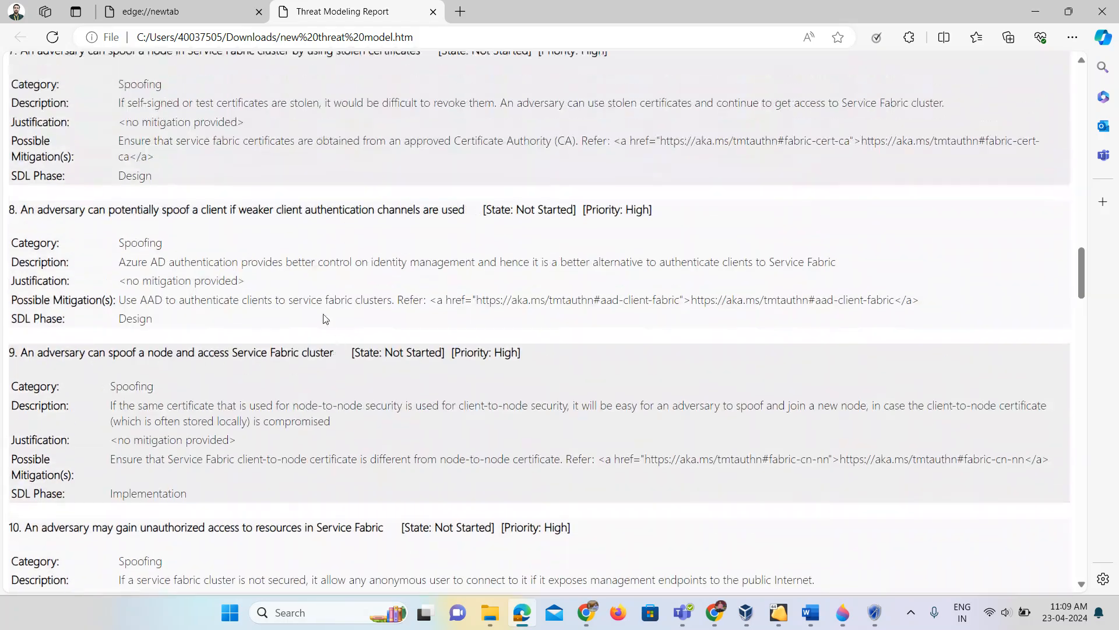
scroll(332, 294, up, 15)
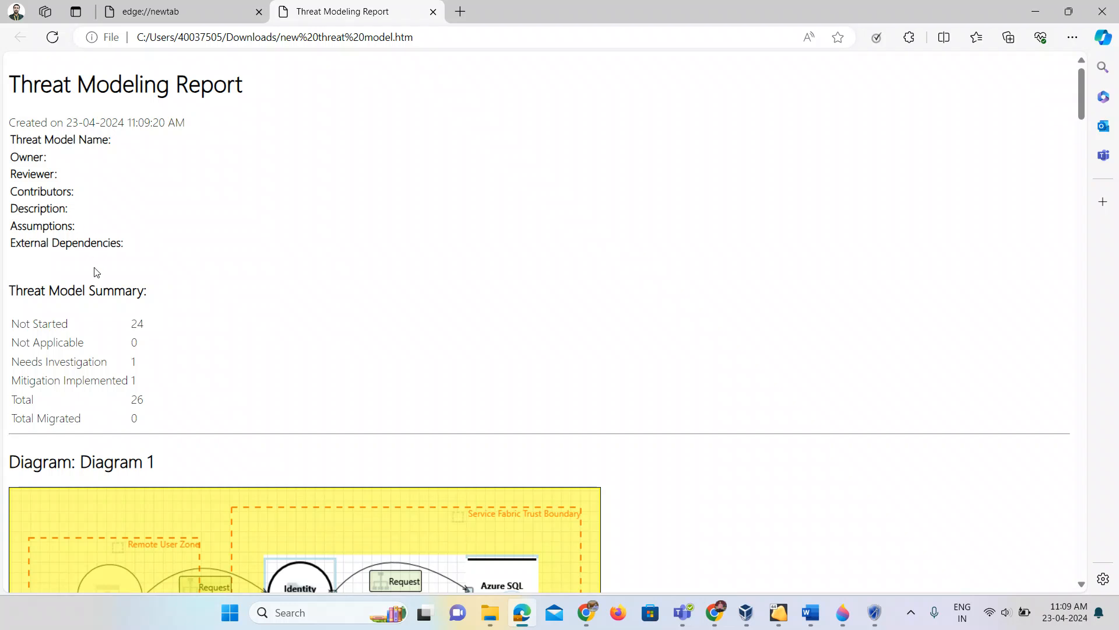
Examine the report's header fields, the Threat Model Summary and the Diagram 1 Diagram Summary.
scroll(97, 269, down, 2)
scroll(102, 263, up, 2)
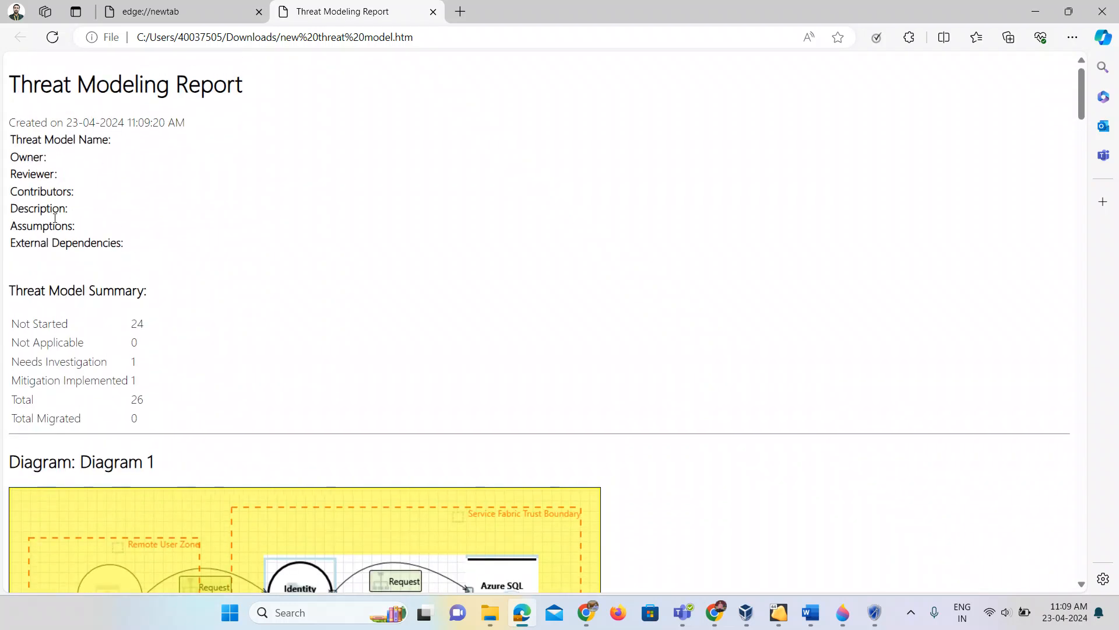
scroll(120, 326, down, 7)
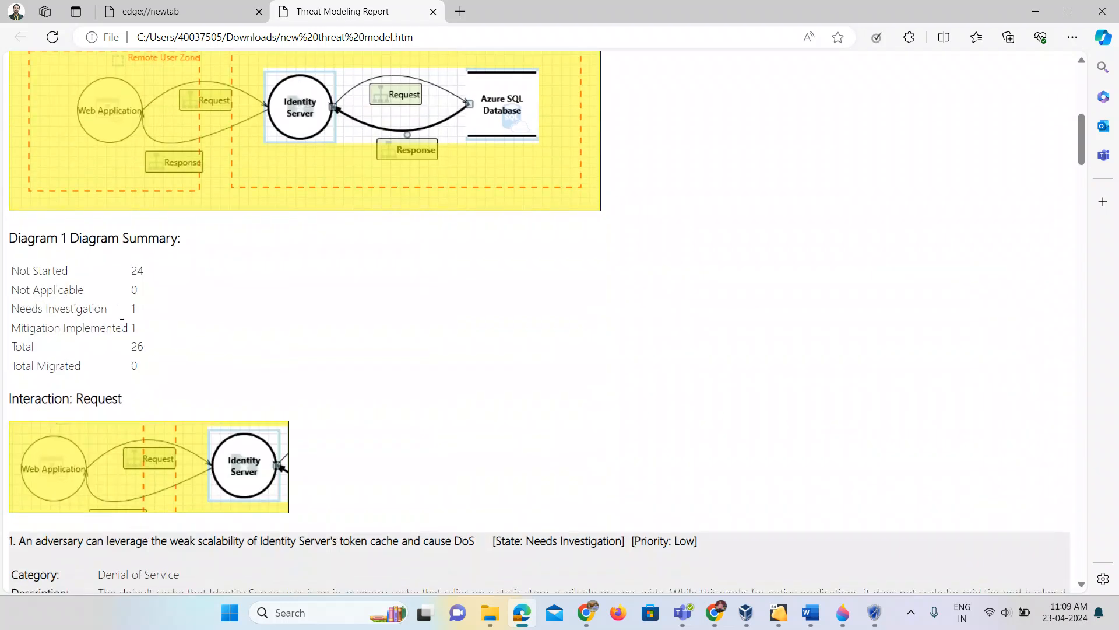
scroll(120, 320, up, 7)
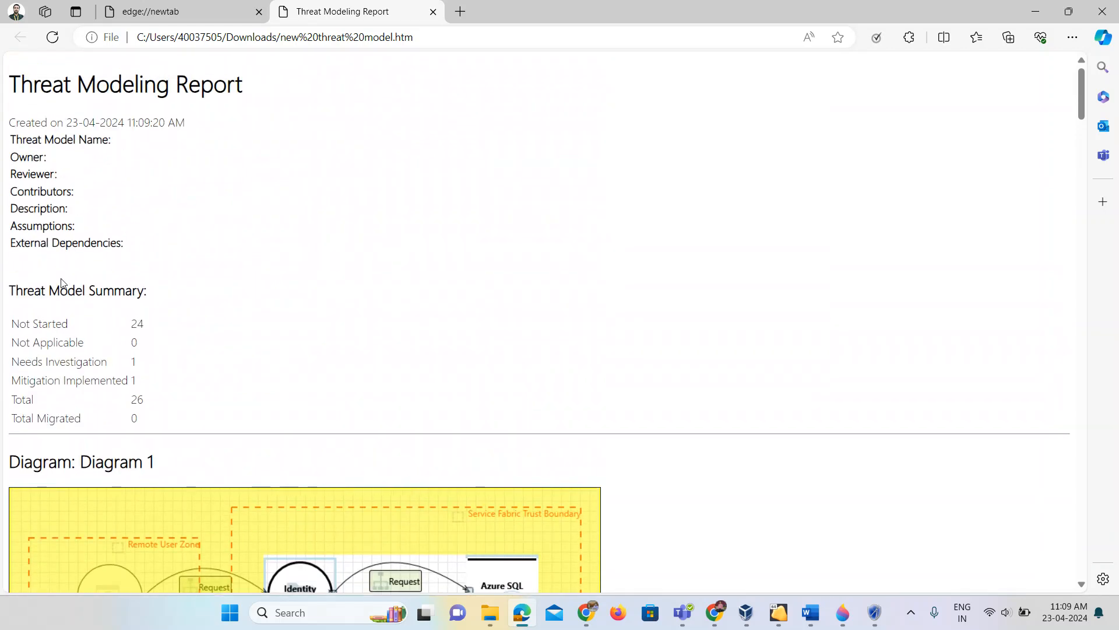
scroll(145, 417, down, 3)
scroll(144, 415, up, 3)
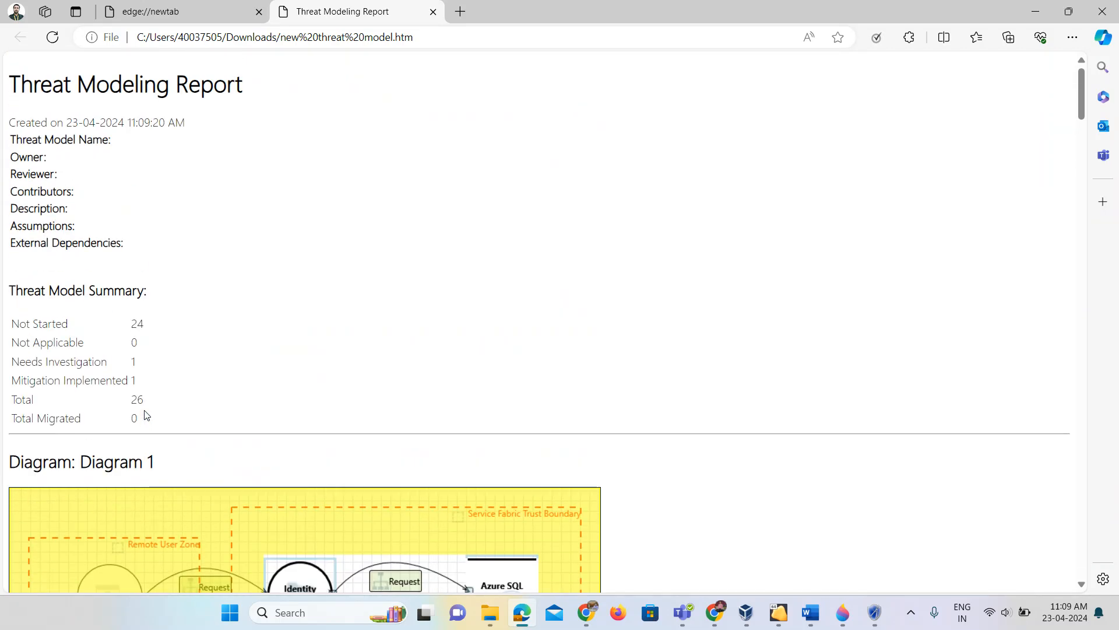
scroll(146, 414, down, 1)
scroll(144, 411, up, 1)
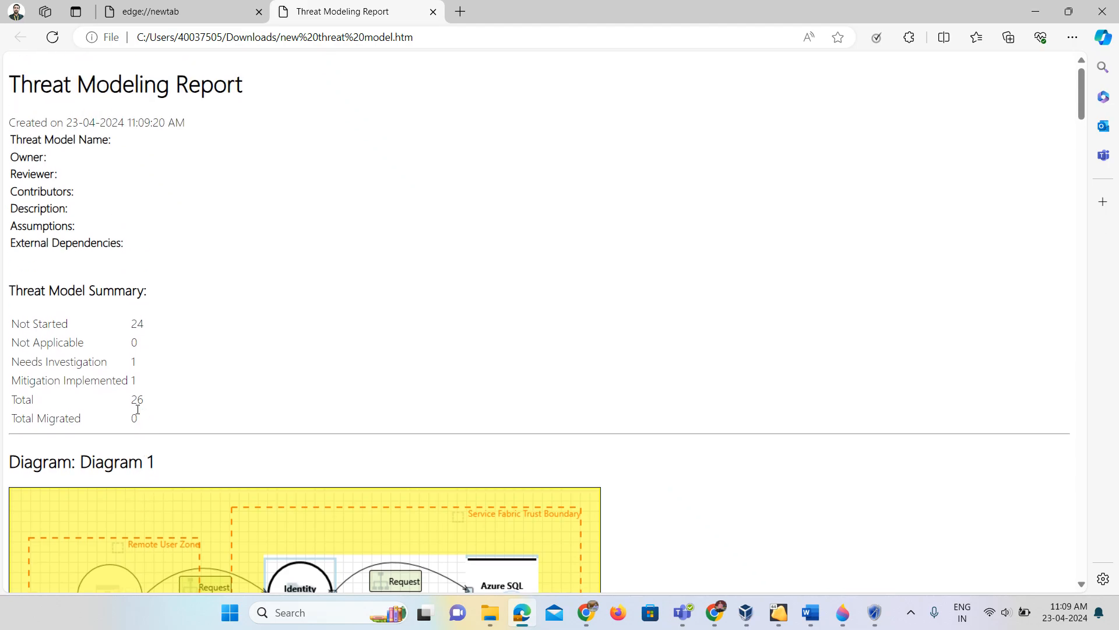
scroll(182, 304, down, 20)
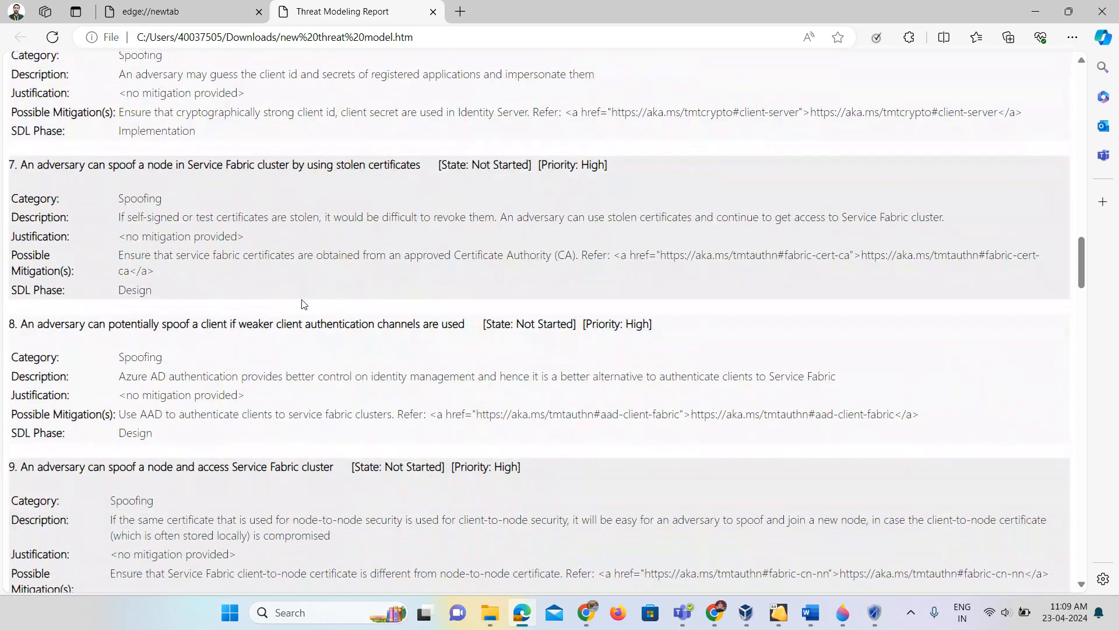
scroll(348, 371, up, 7)
scroll(348, 371, up, 18)
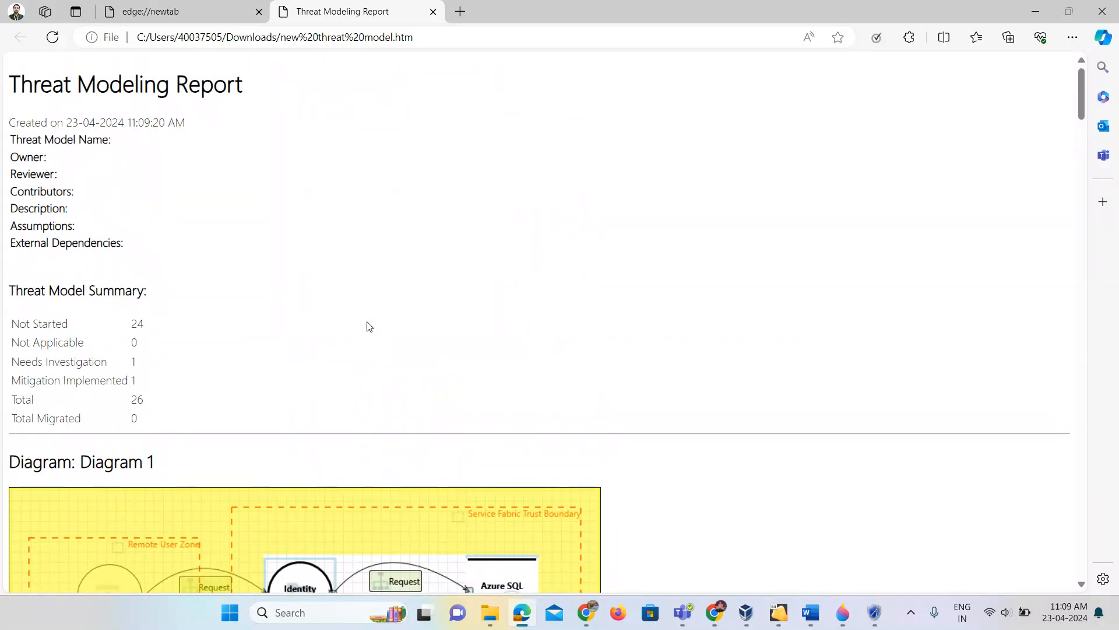
Examine threat 1's state, priority, description and justification under the Request interaction, and compare them with the report's diagram and summary.
scroll(360, 321, down, 5)
scroll(284, 463, down, 1)
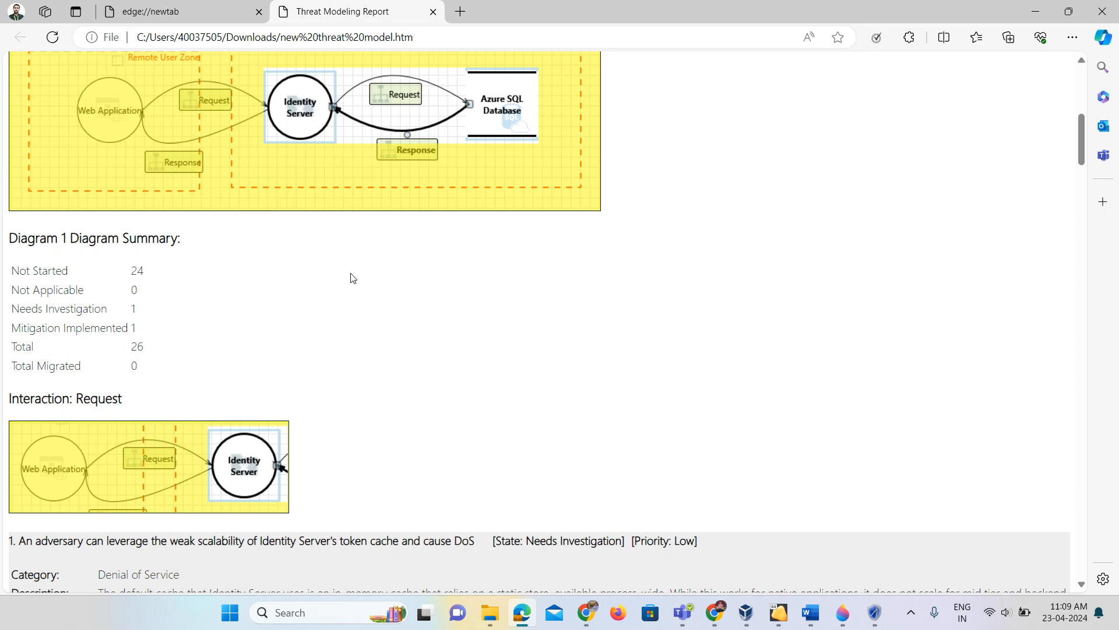
scroll(331, 455, down, 3)
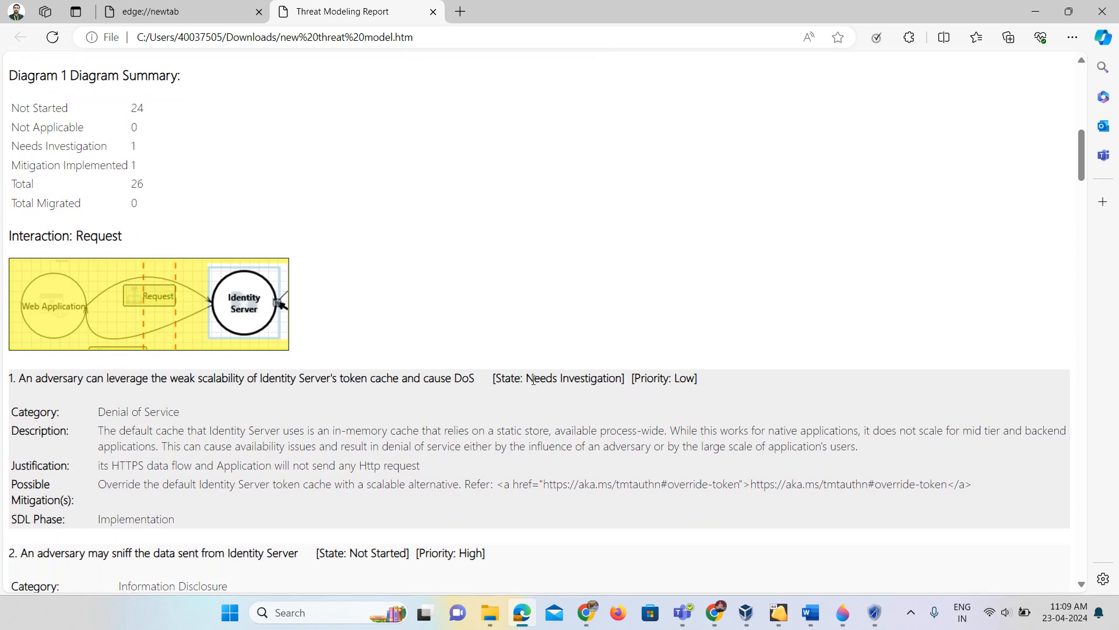
drag(533, 380, 695, 379)
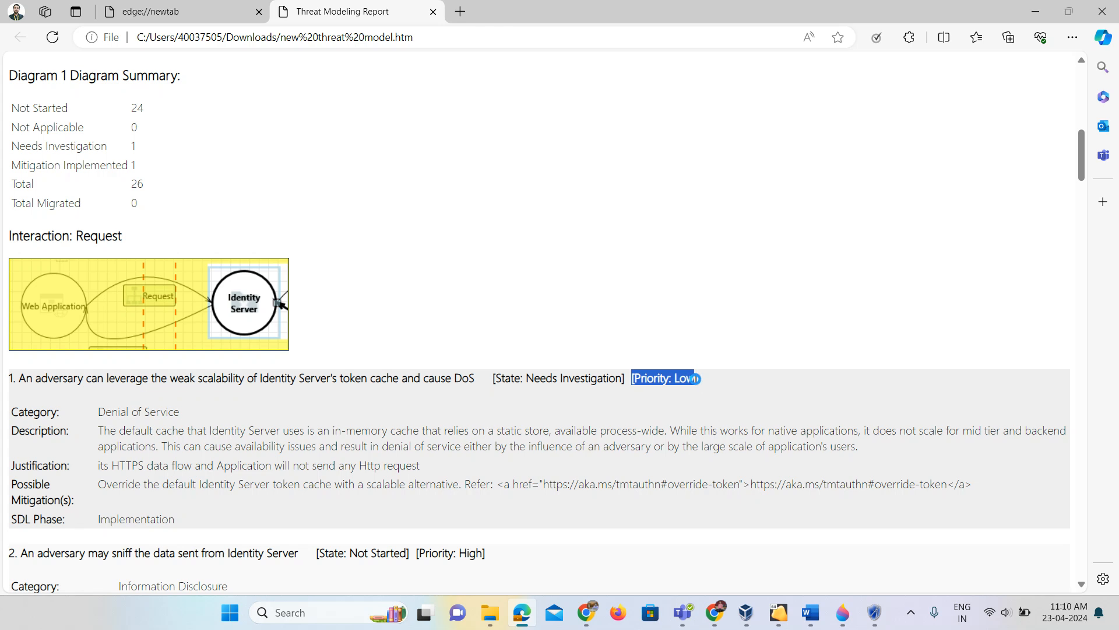
drag(11, 430, 614, 419)
click(225, 459)
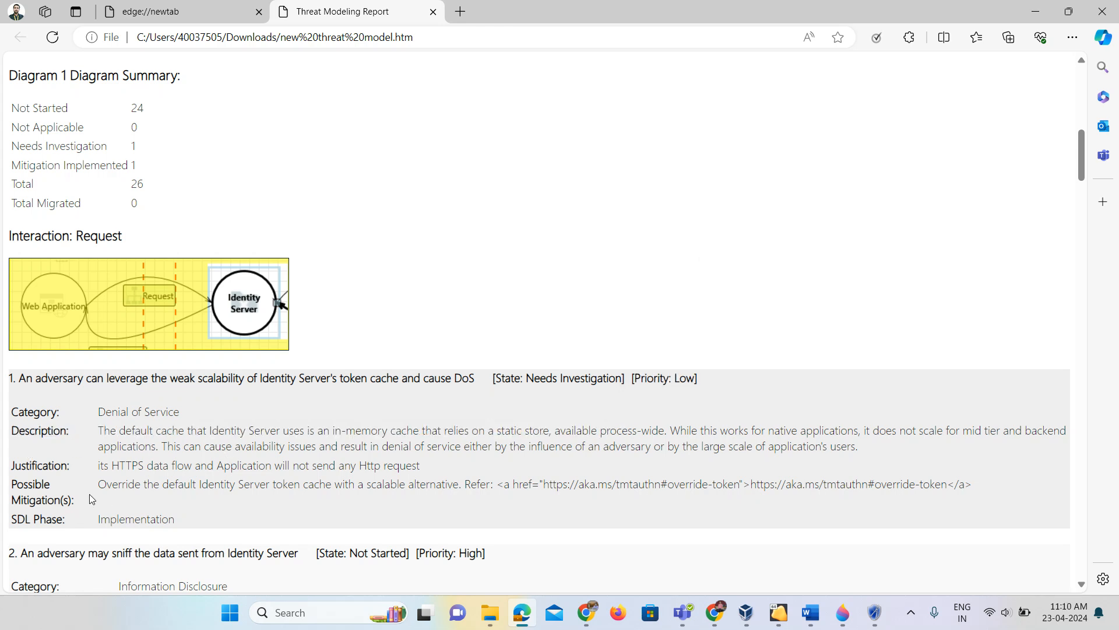
drag(723, 384, 486, 381)
click(390, 415)
scroll(240, 326, up, 6)
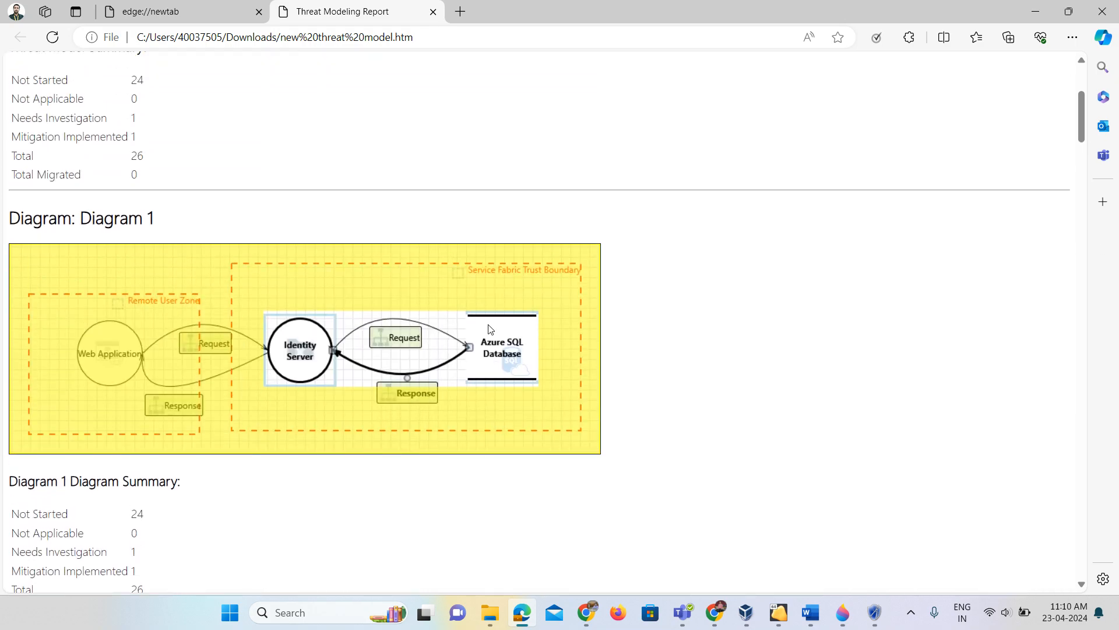
scroll(489, 329, down, 7)
scroll(437, 375, up, 6)
scroll(661, 334, up, 4)
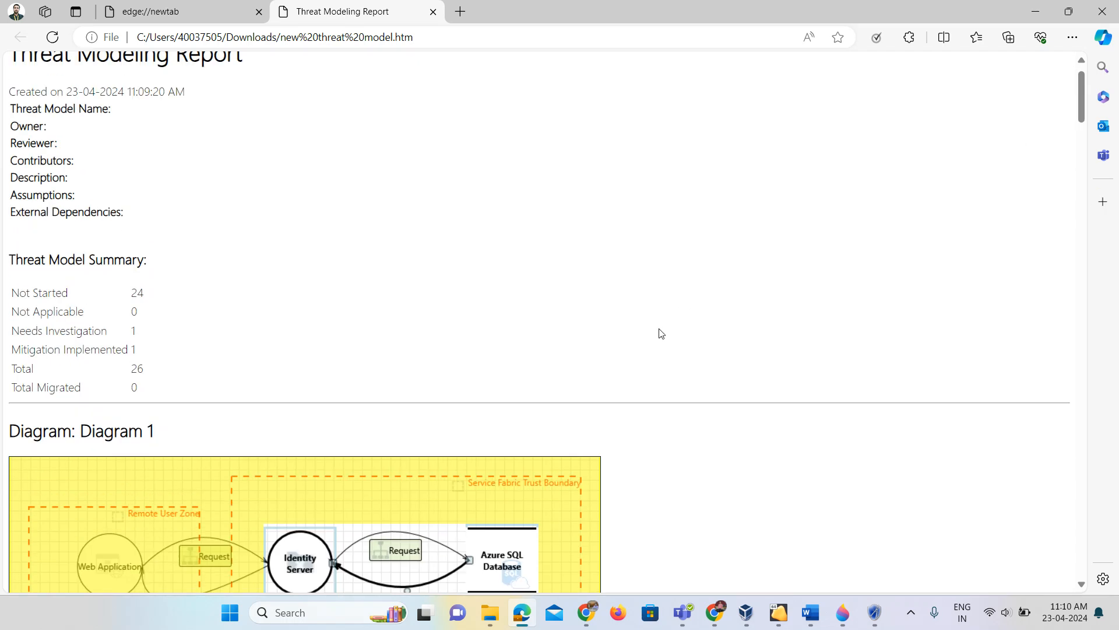
scroll(660, 333, up, 1)
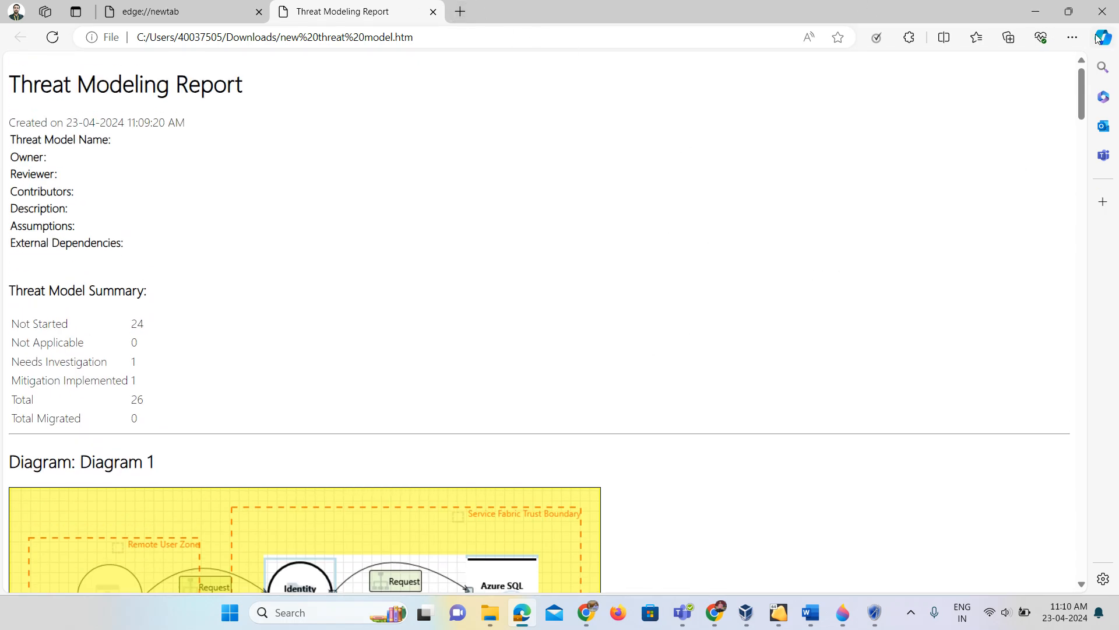
Switch back to Microsoft Threat Modeling Tool and close the current threat model, saving its changes.
click(1034, 11)
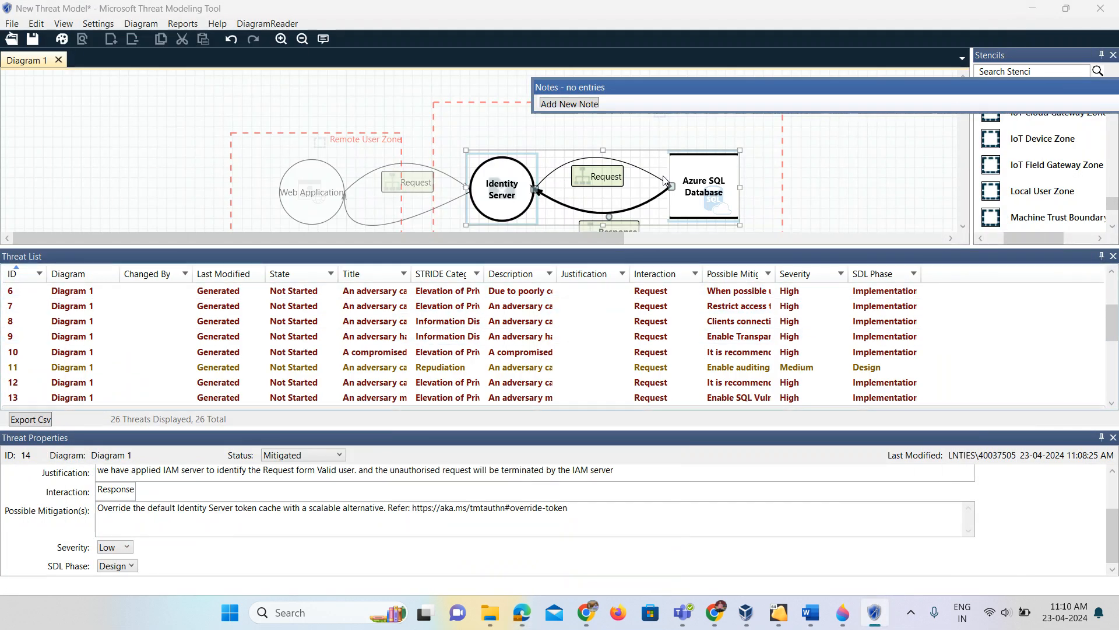
click(12, 24)
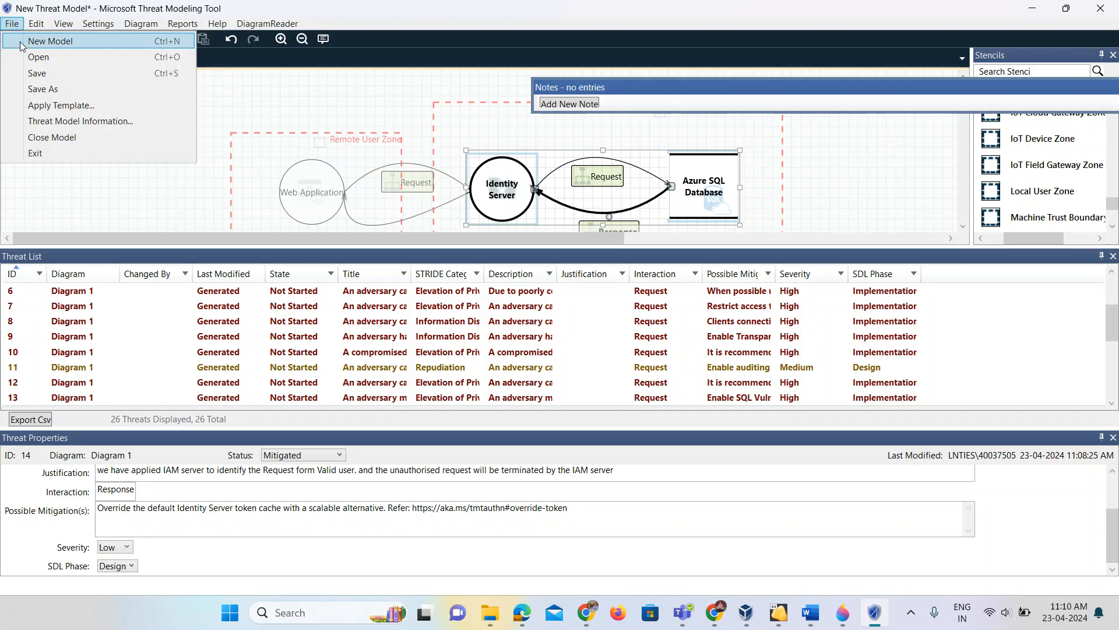
click(68, 138)
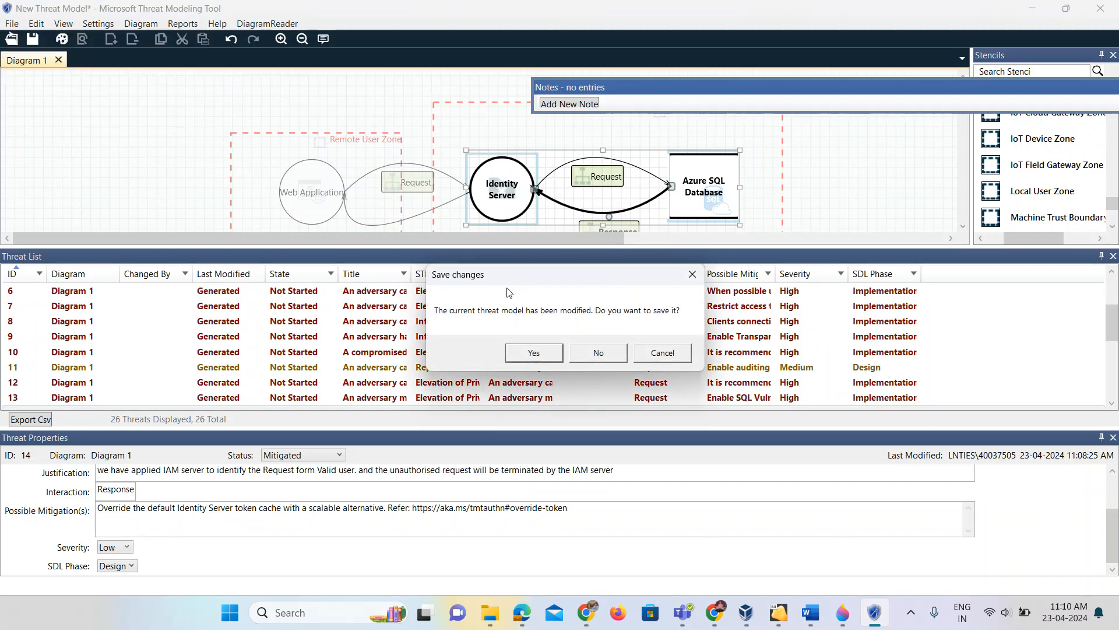
click(548, 354)
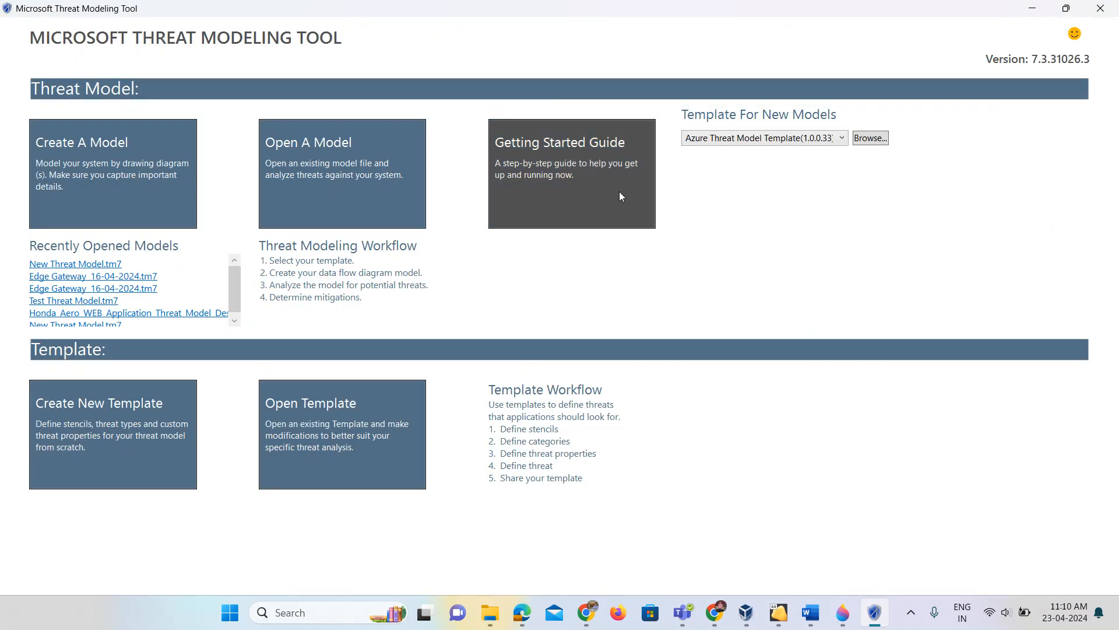
Choose dfsagj(1.0.0.1) as the template for new models.
click(836, 138)
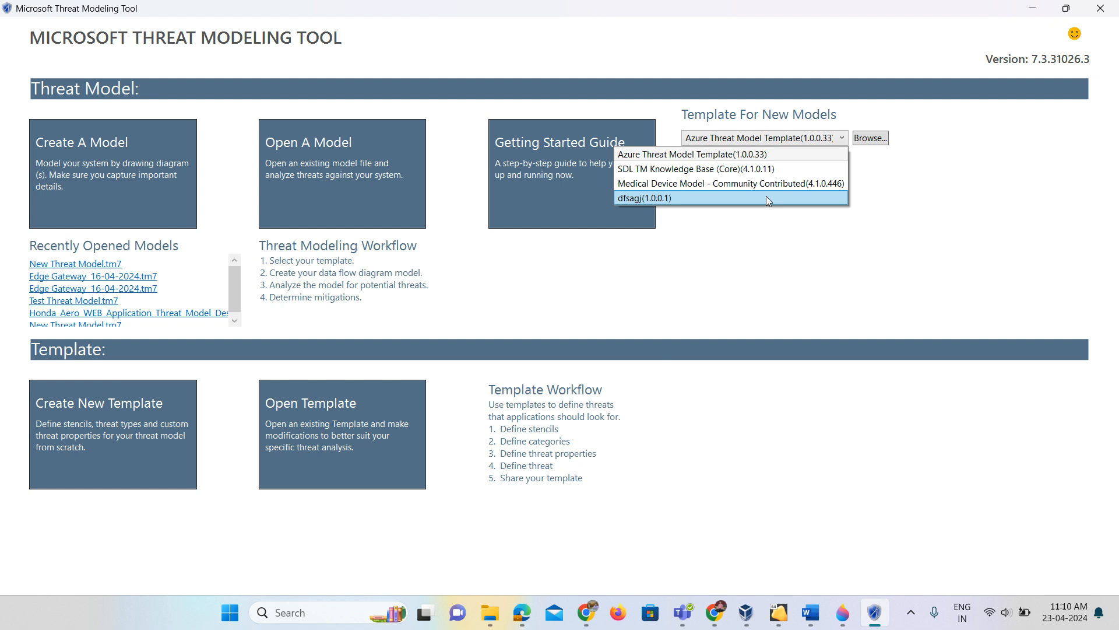
click(761, 328)
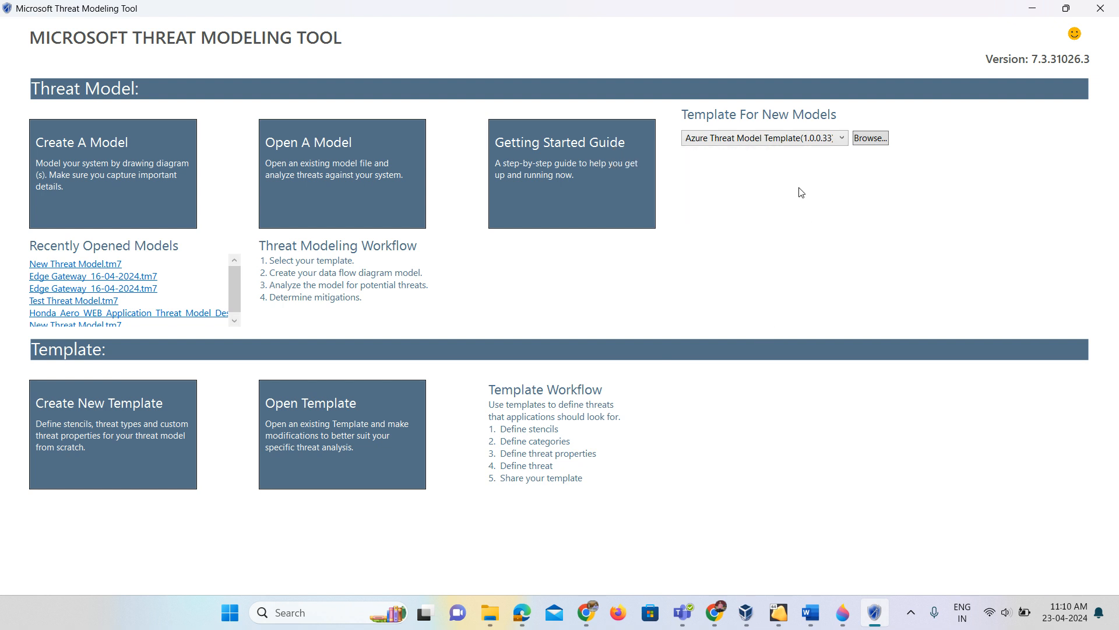
click(810, 143)
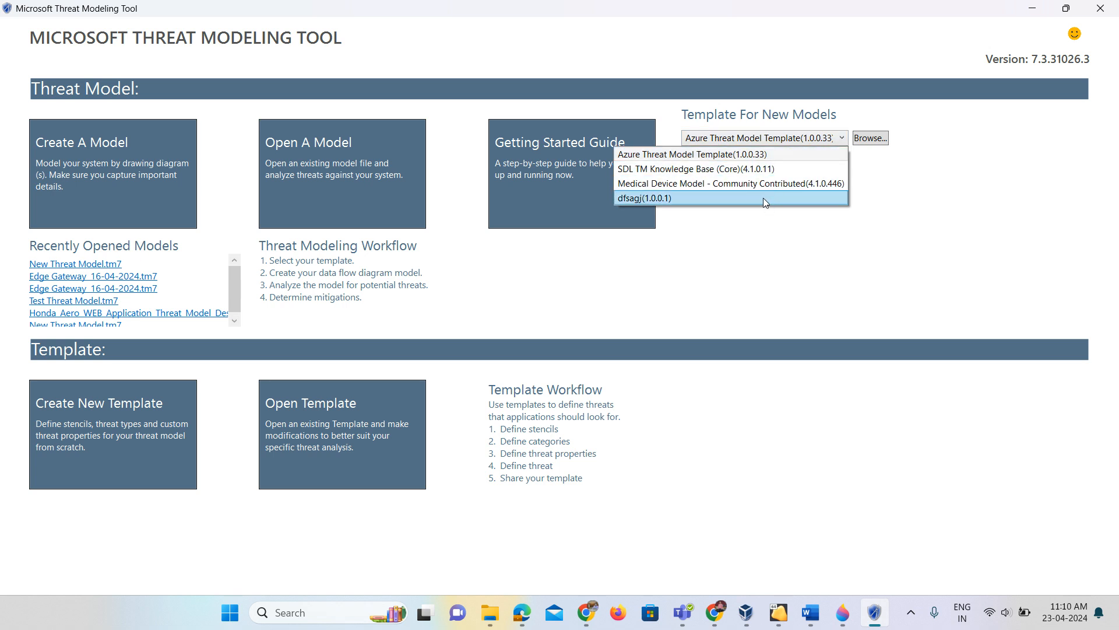
click(788, 390)
click(823, 140)
click(770, 200)
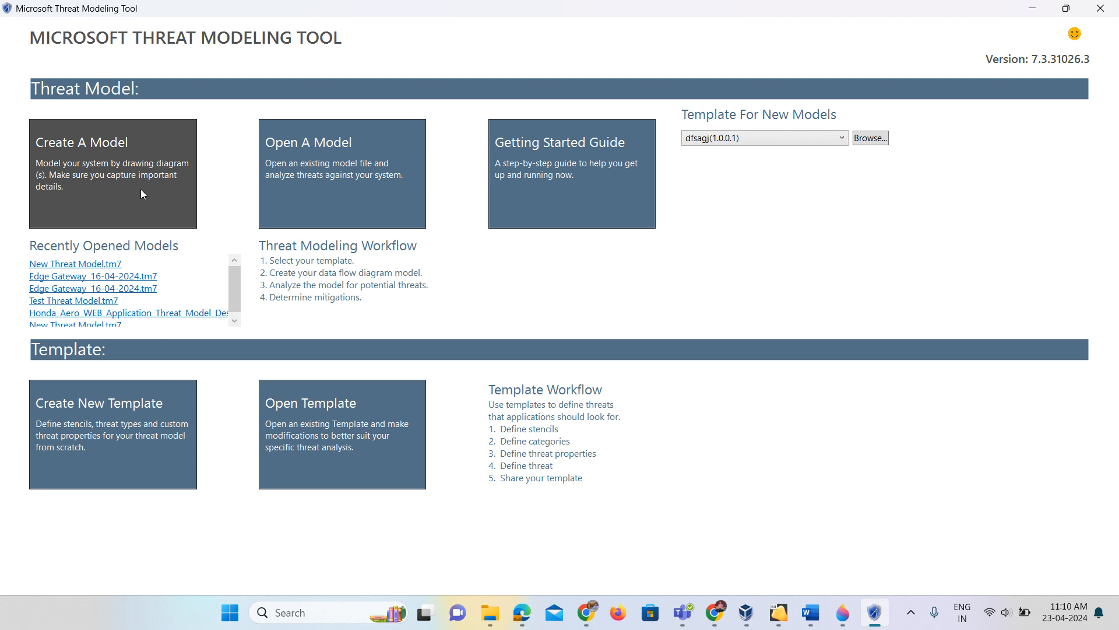
Open the existing model file New Threat Model.tm7 from the THREATE MODEL IMAGE folder.
click(359, 172)
click(297, 161)
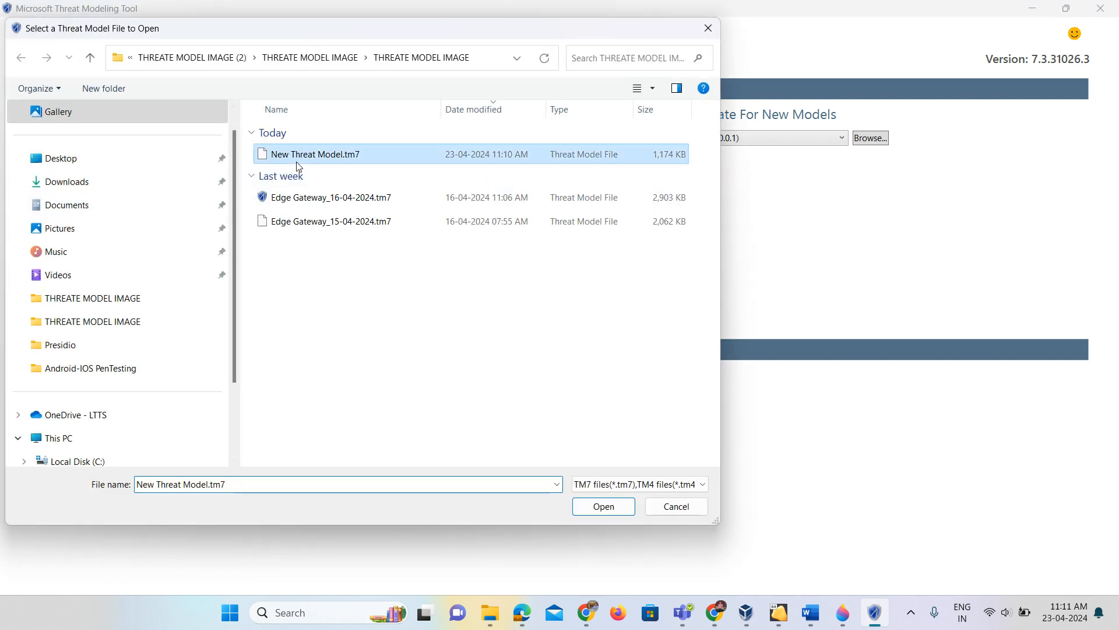
click(598, 509)
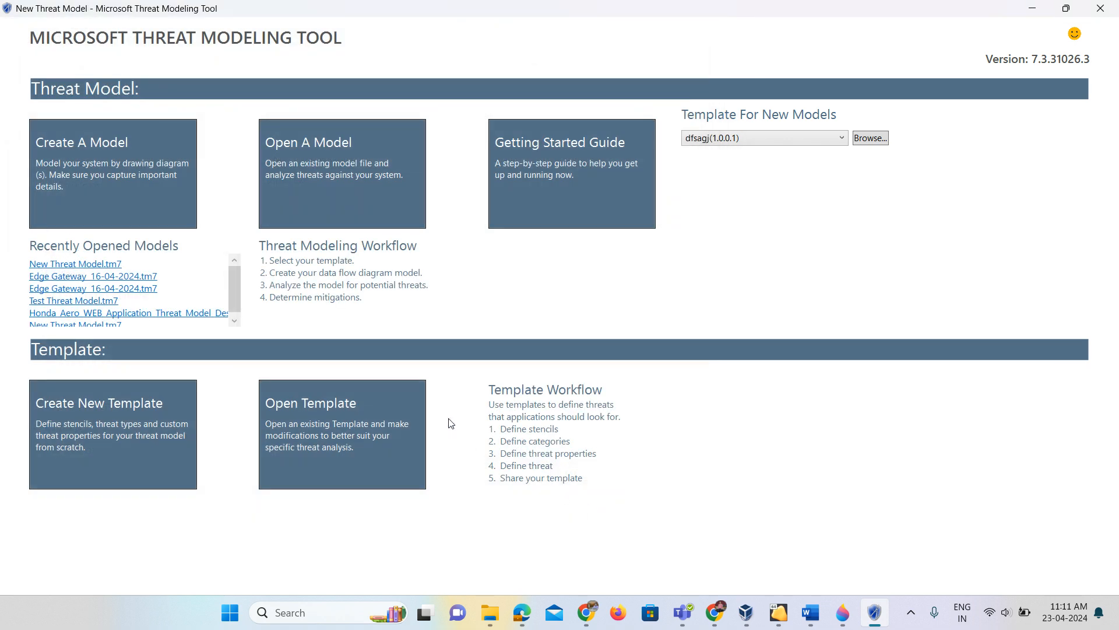